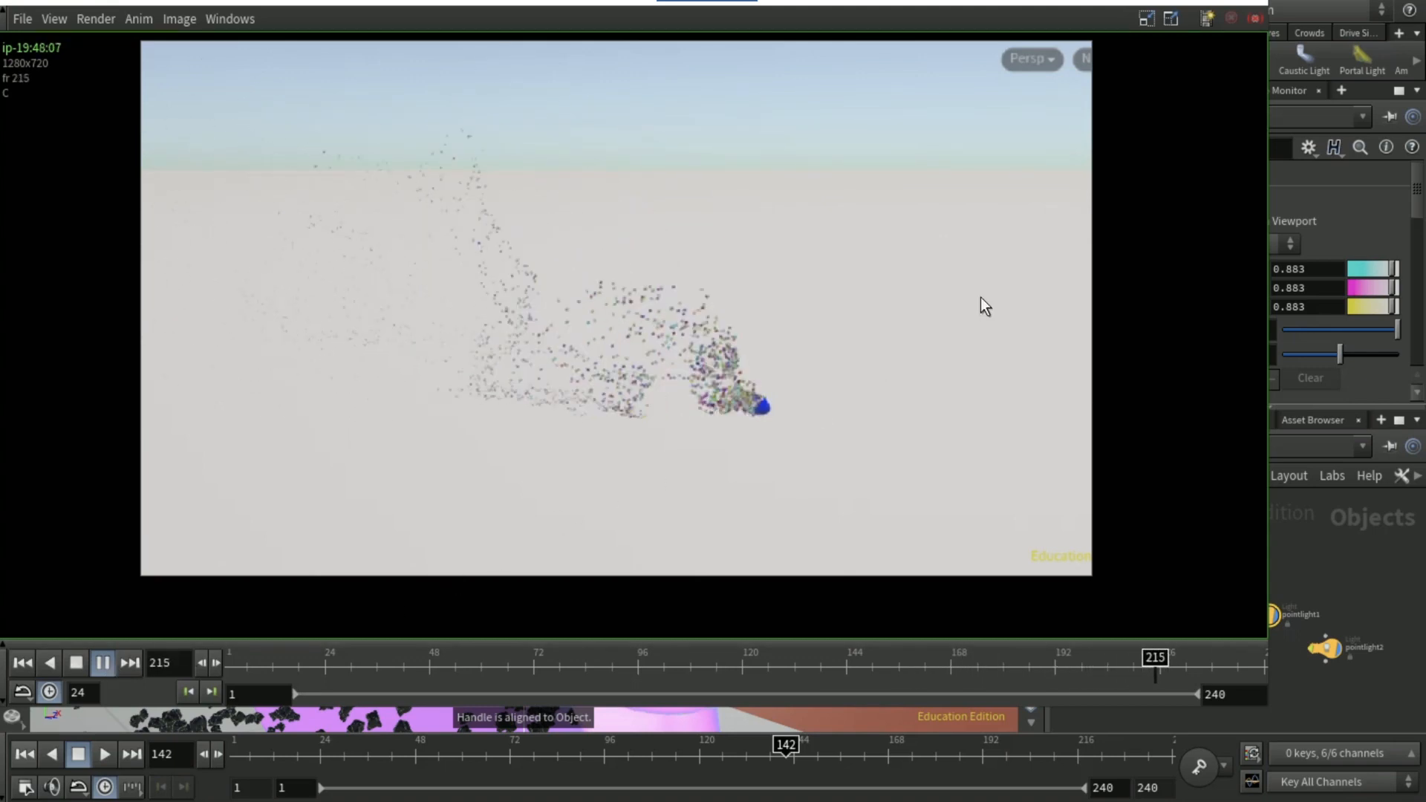
# Create a Geometry object in the empty scene's object network
pyautogui.click(1255, 19)
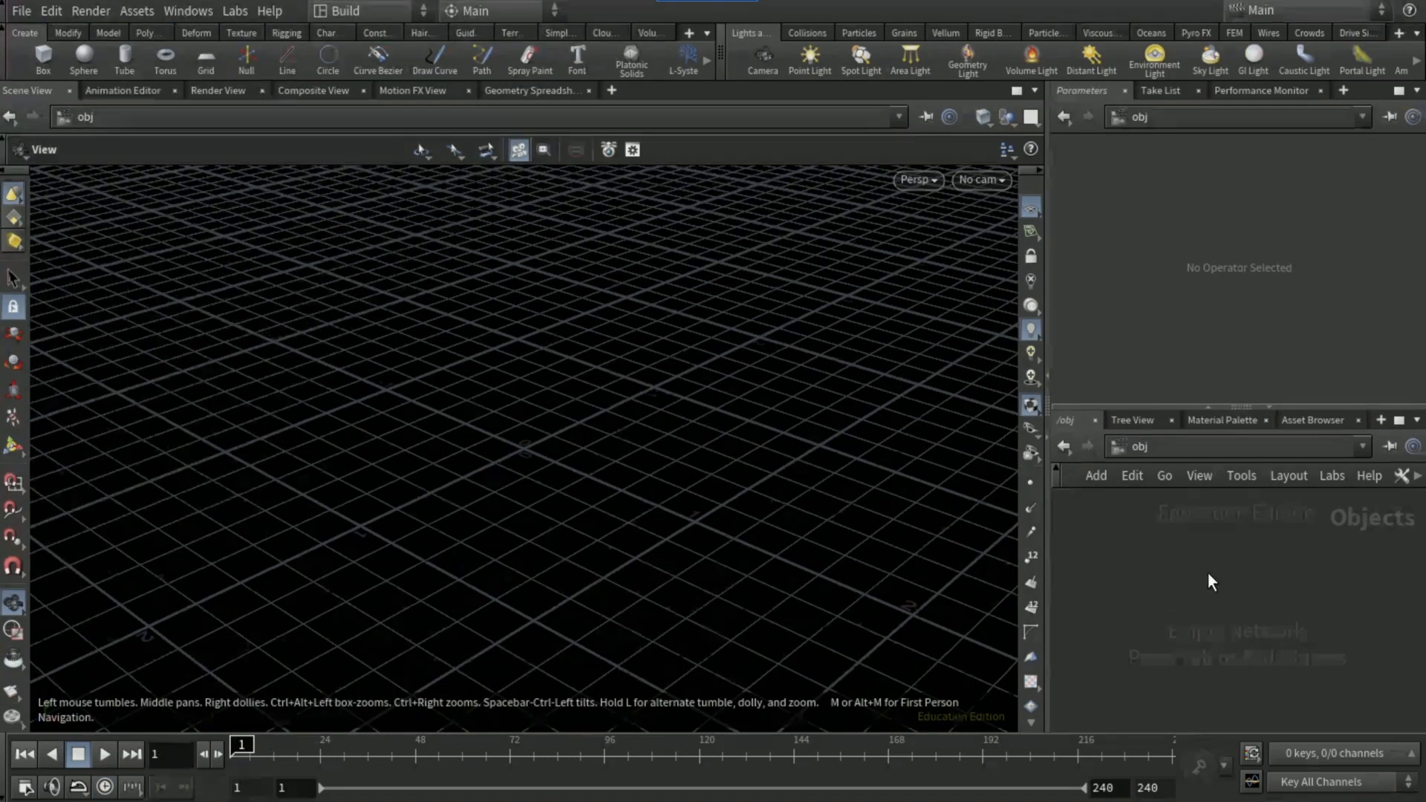
pyautogui.press('Tab')
pyautogui.write('geo')
pyautogui.press('Return')
pyautogui.click(1207, 572)
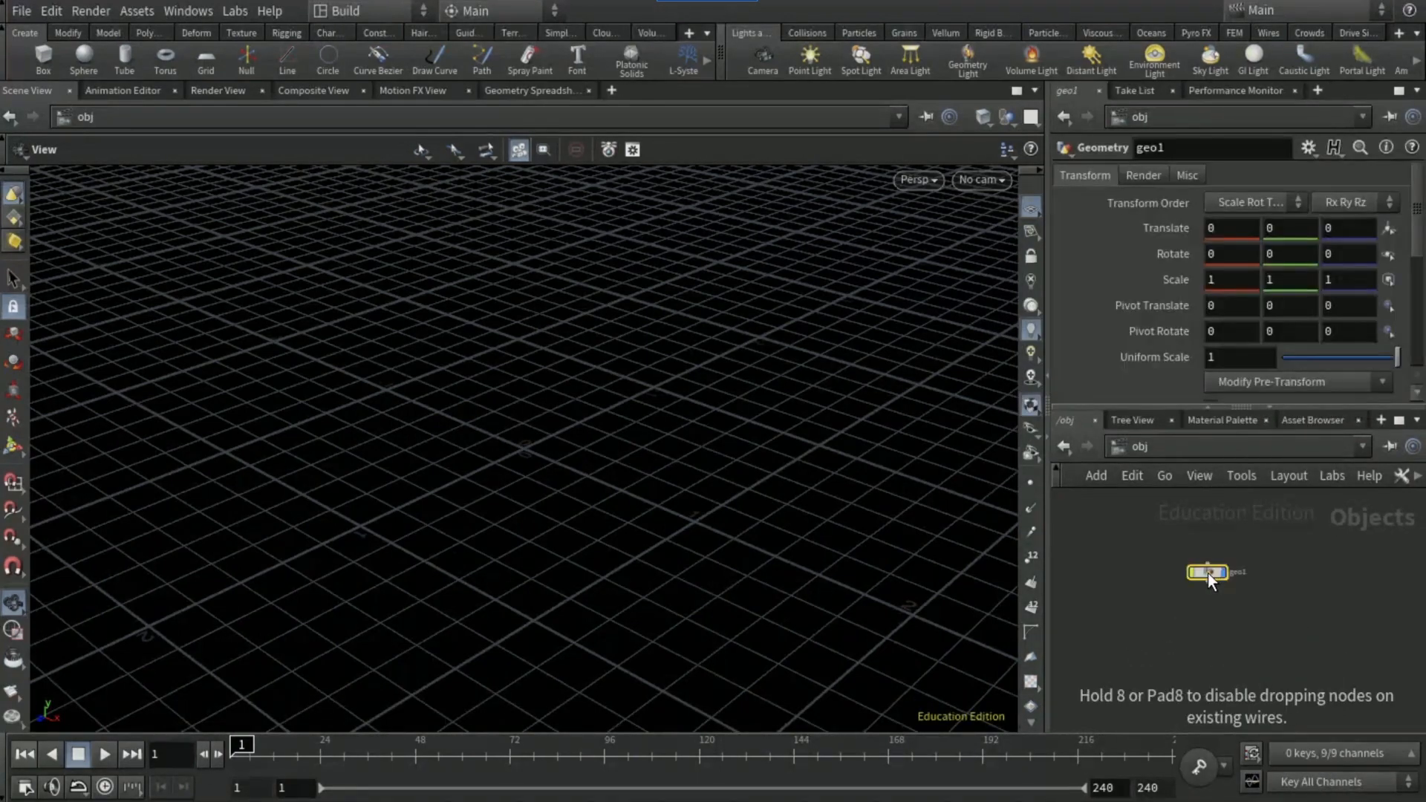
# Go inside the geometry object and add a Test Geometry: Rubber Toy node
pyautogui.doubleClick(1208, 572)
pyautogui.press('Tab')
pyautogui.write('ru')
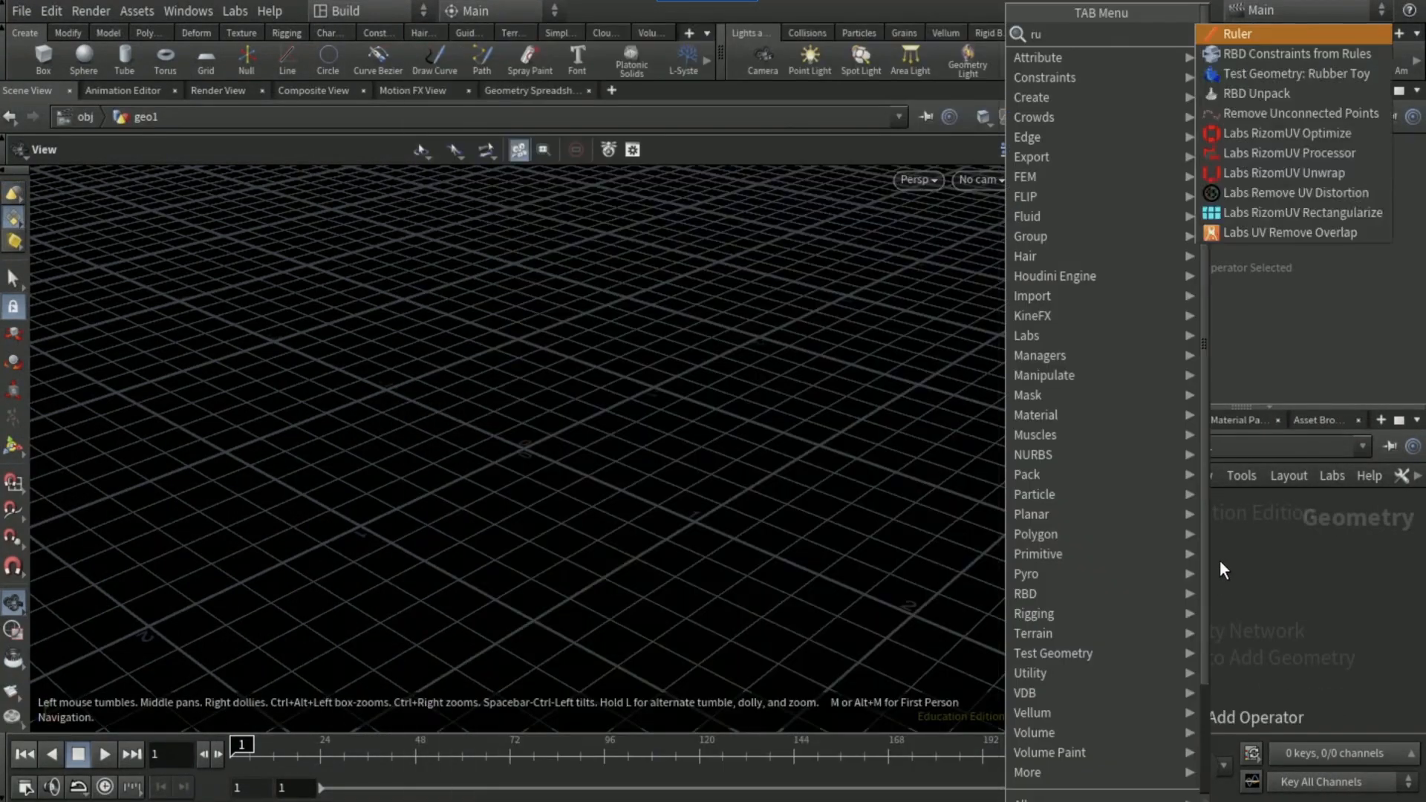
pyautogui.write('b')
pyautogui.press('Return')
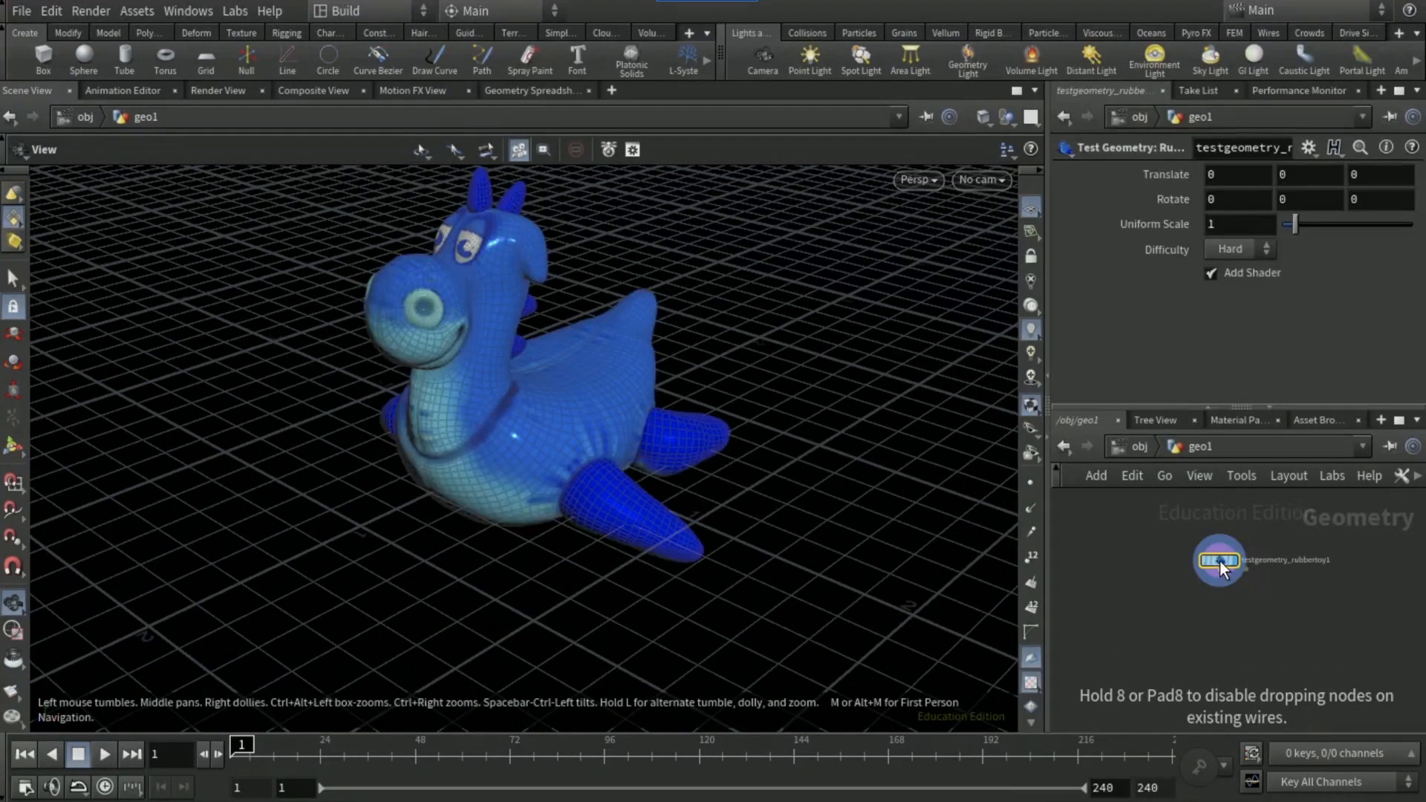
pyautogui.click(1220, 560)
# Append a Match Size node to the rubber toy
pyautogui.click(1219, 573)
pyautogui.press('Tab')
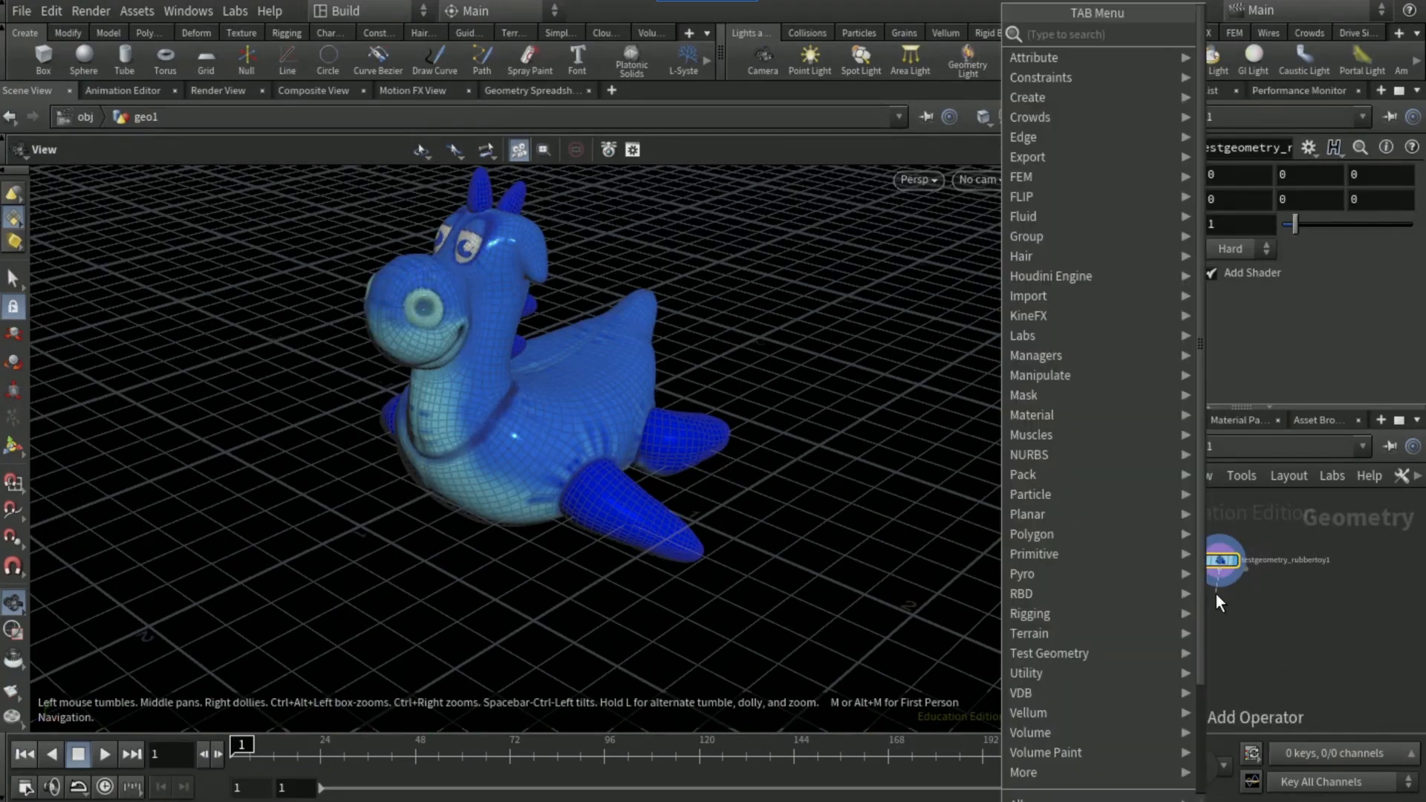
pyautogui.write('match siz')
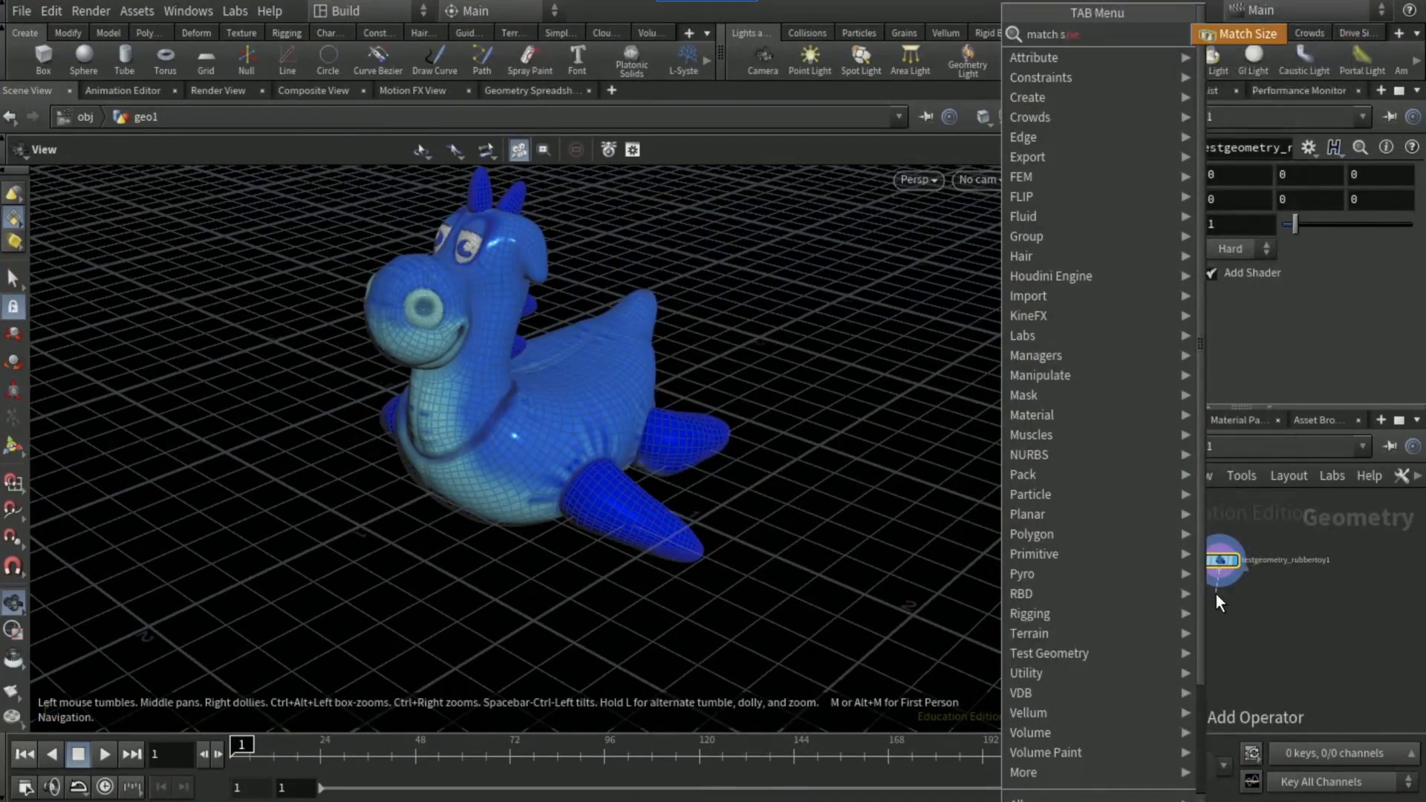
pyautogui.press('Return')
pyautogui.click(1214, 594)
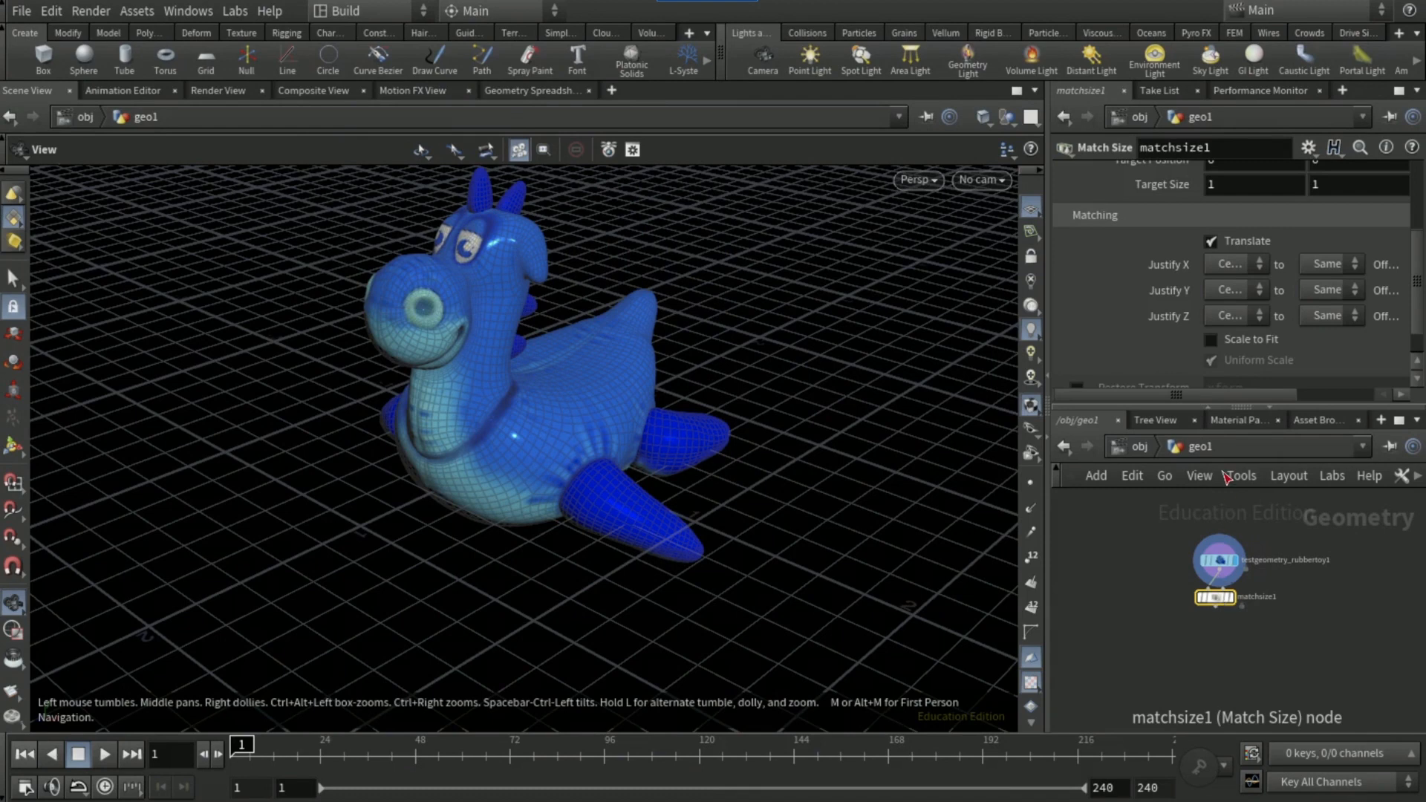
# Set the Match Size node's Justify Y to Min, display the node and enable Scale to Fit
pyautogui.click(1225, 290)
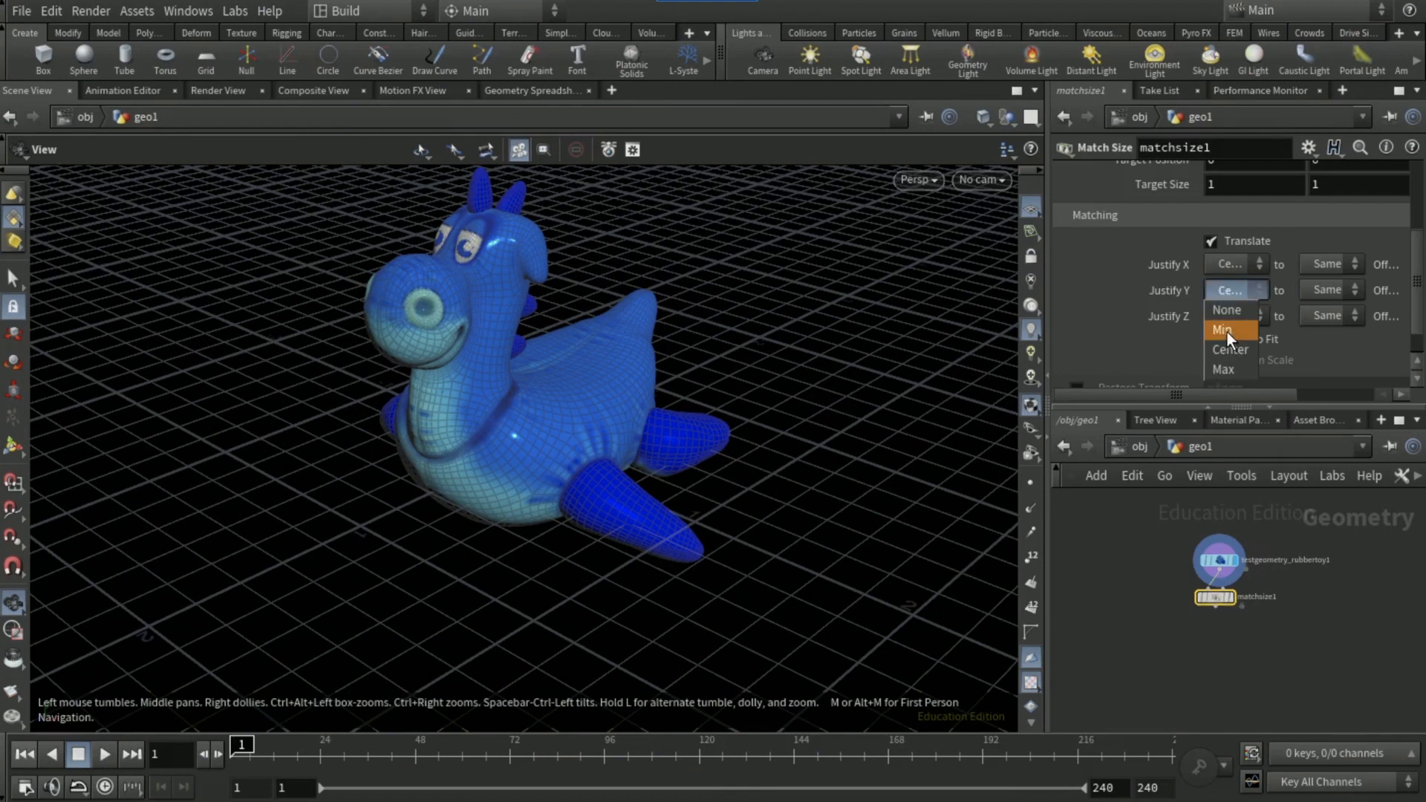
pyautogui.click(1226, 332)
pyautogui.click(1233, 598)
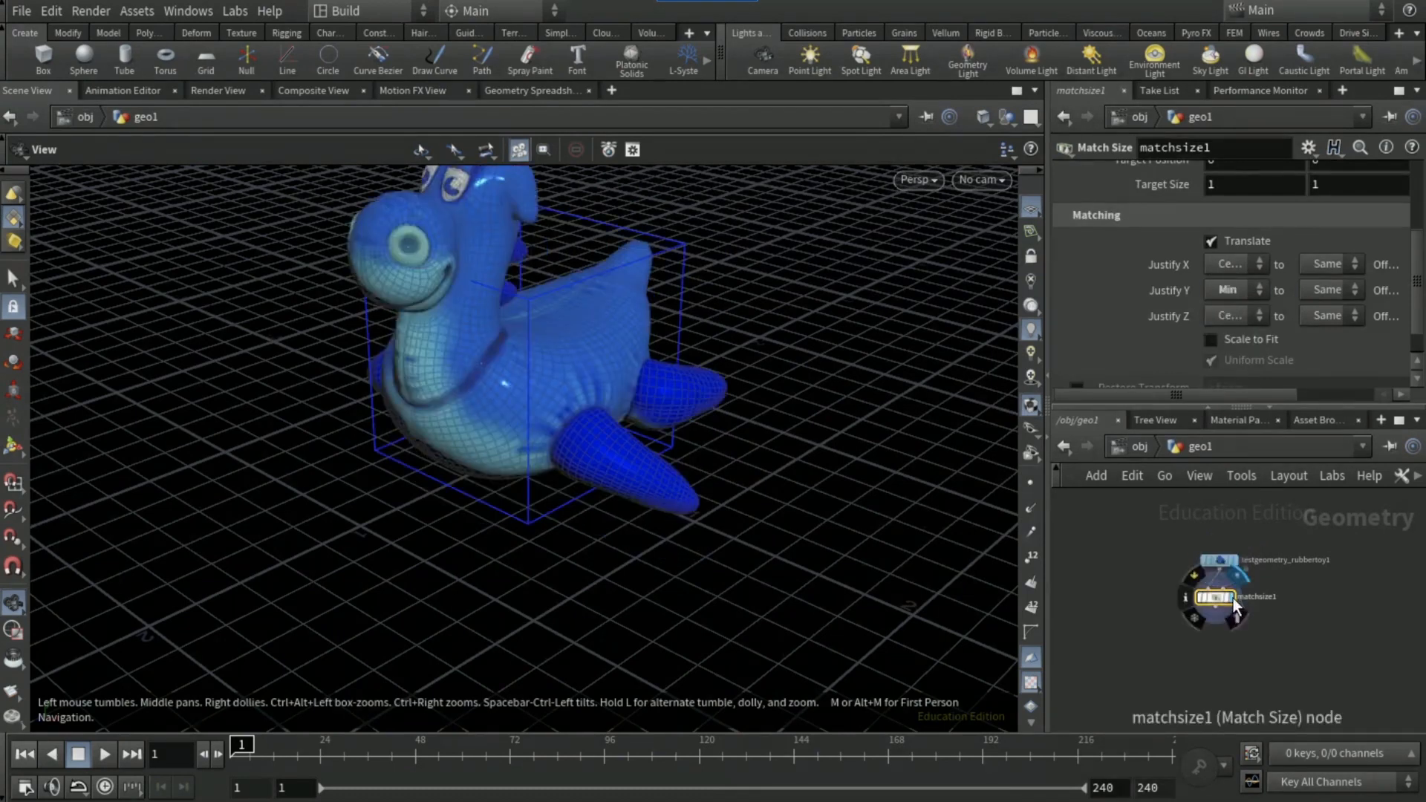
pyautogui.click(1246, 339)
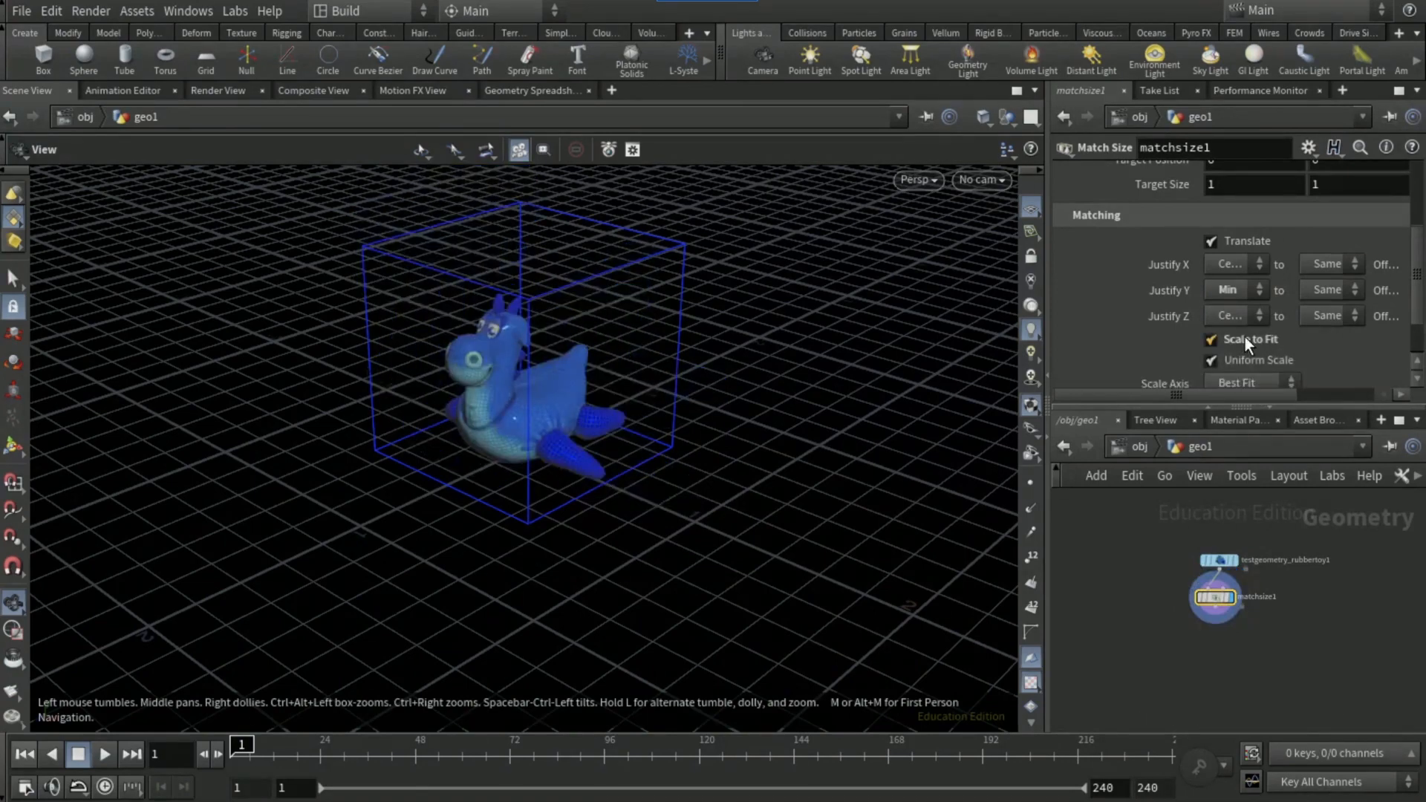
# Add a Sphere node beside the rubber toy branch in the geometry network
pyautogui.press('Tab')
pyautogui.write('sphe')
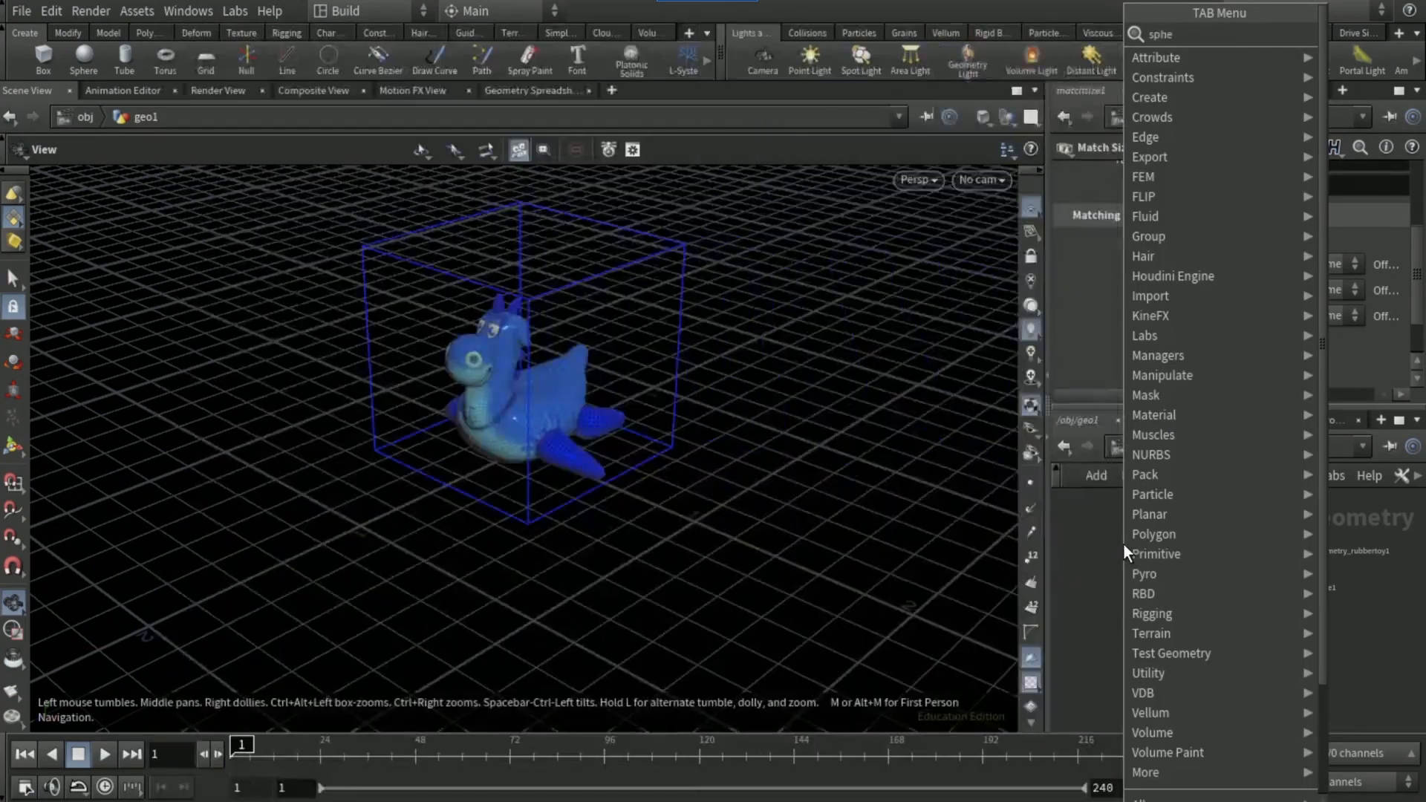
pyautogui.press('Return')
pyautogui.click(1123, 542)
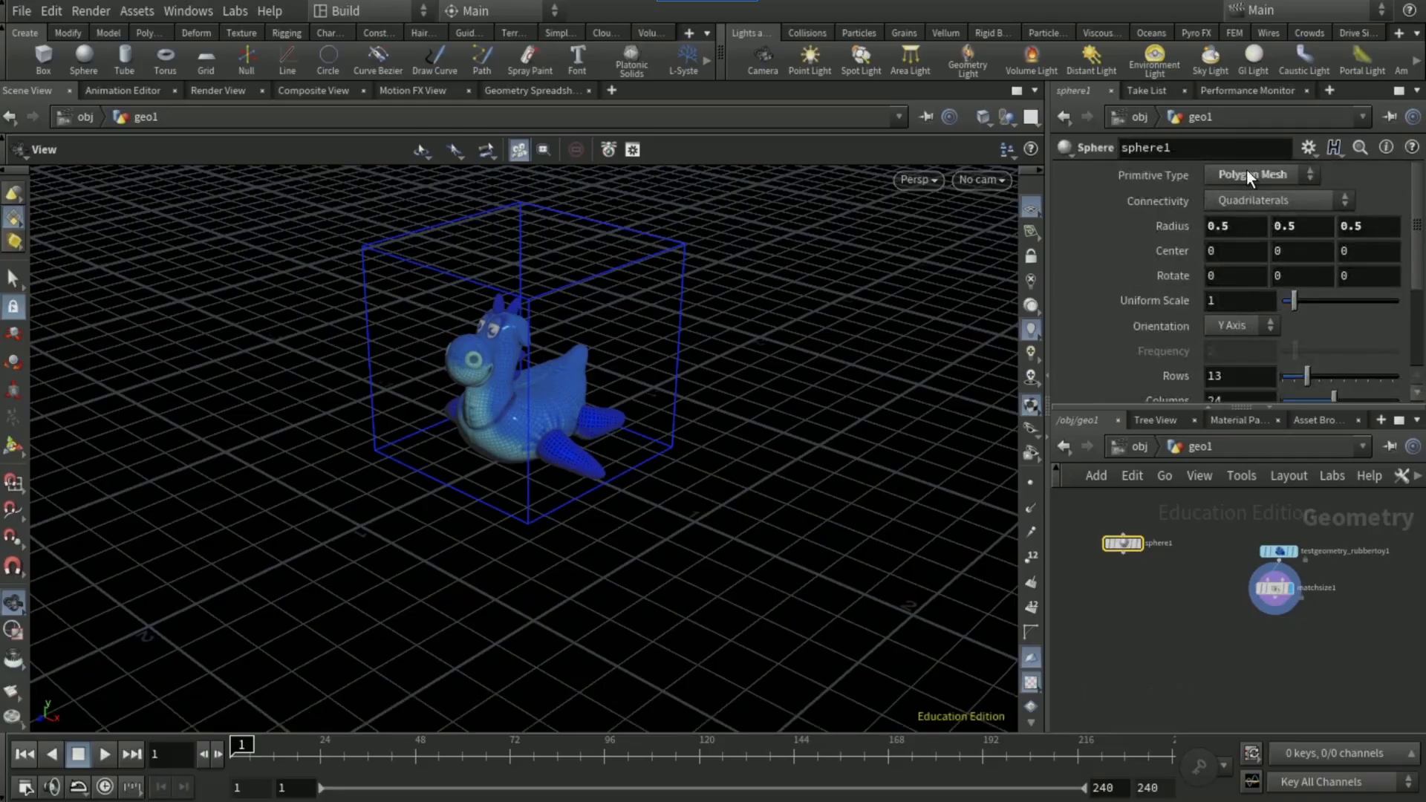
# Set the sphere's primitive type to Polygon and its frequency to 32
pyautogui.click(1246, 170)
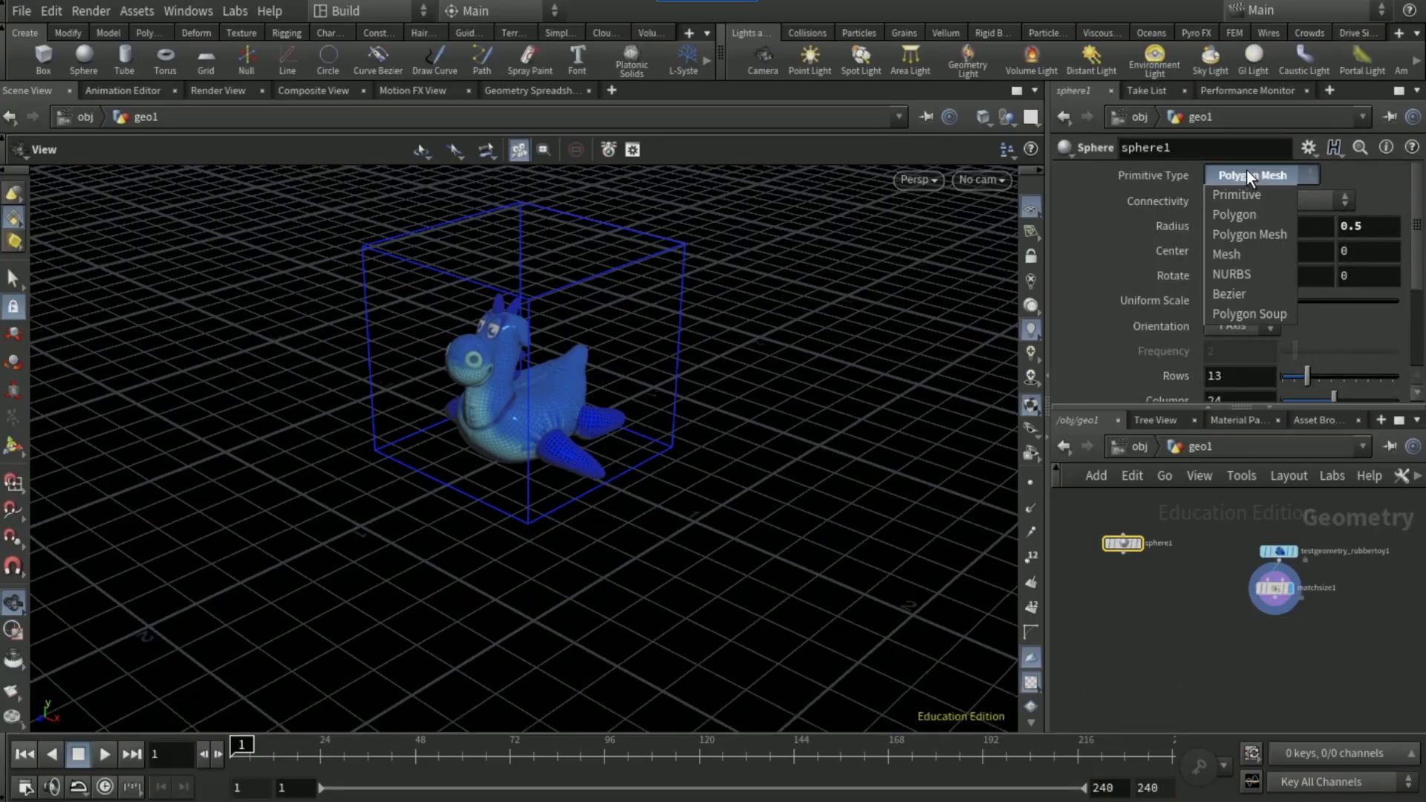
pyautogui.click(1247, 214)
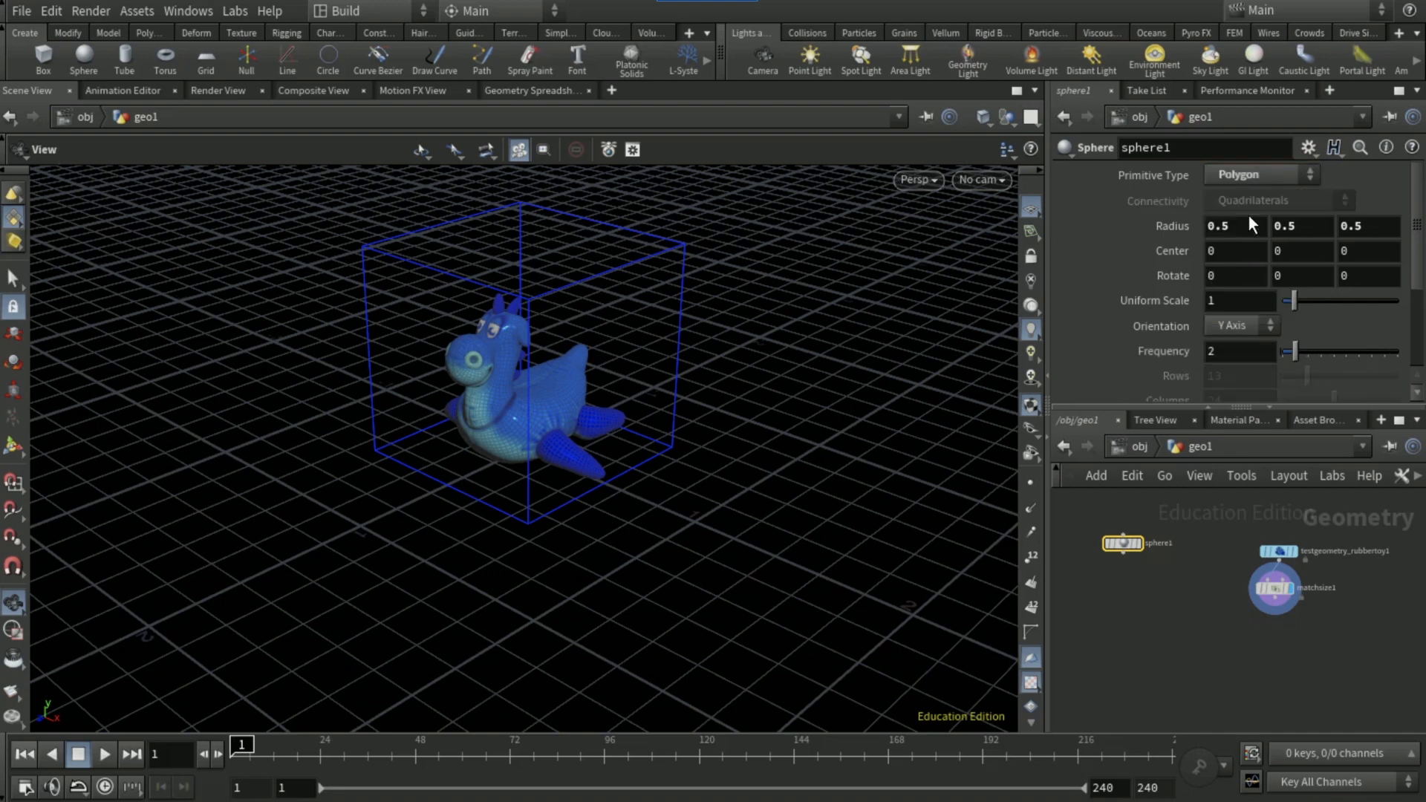
pyautogui.click(1254, 359)
pyautogui.write('32')
pyautogui.press('Return')
# Add a Boolean node with the sphere as first input and the match-sized toy as second, and display its result
pyautogui.press('Tab')
pyautogui.write('boo')
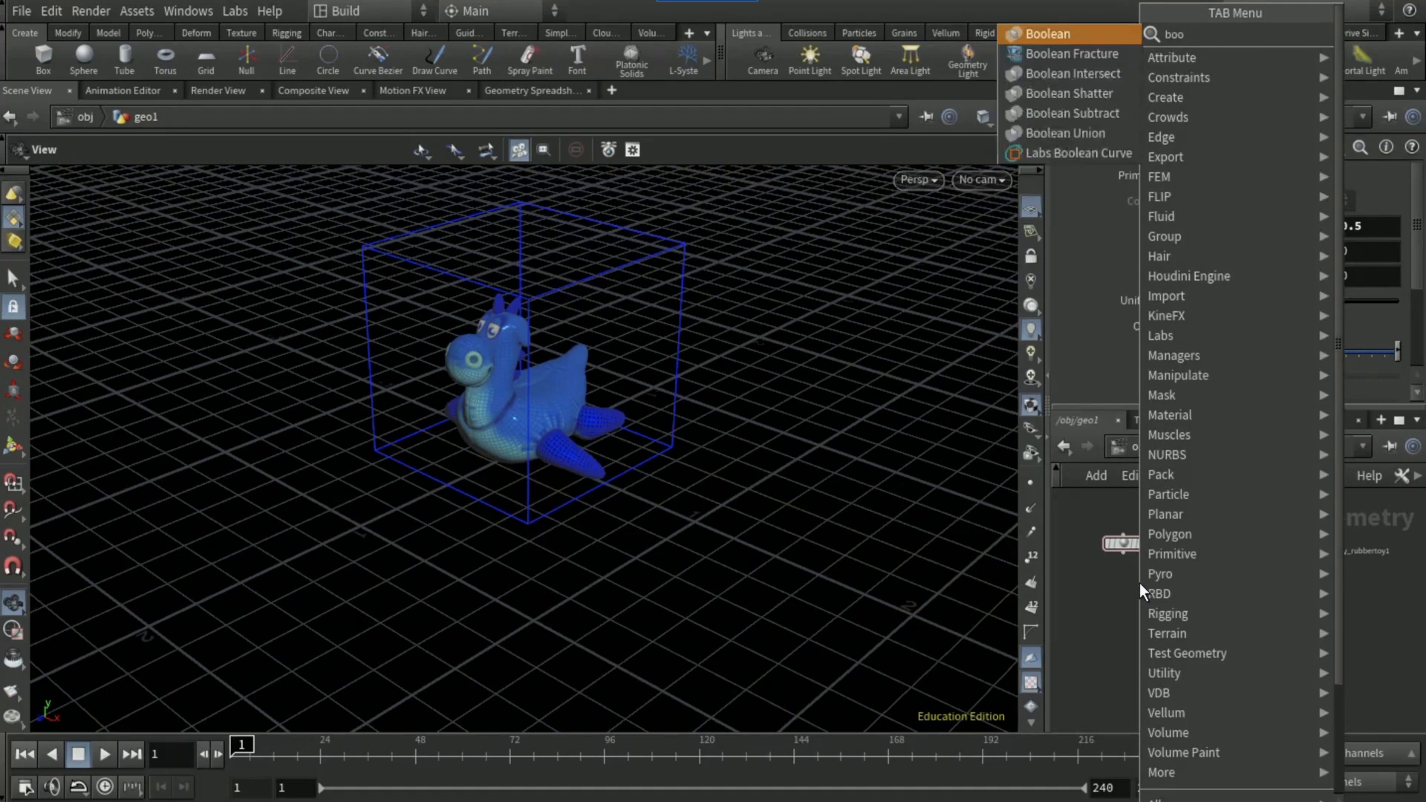
pyautogui.write('lean')
pyautogui.press('Return')
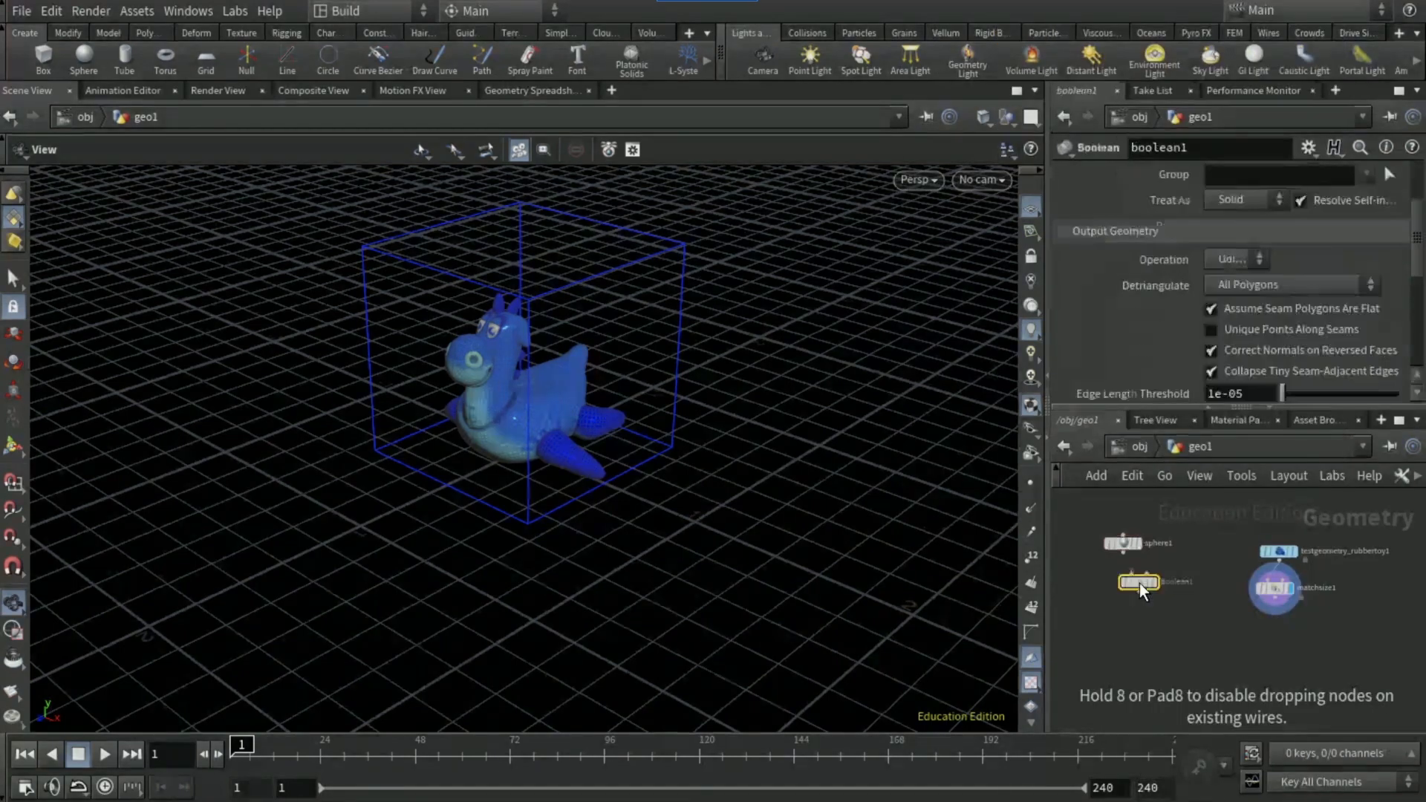
pyautogui.click(1123, 553)
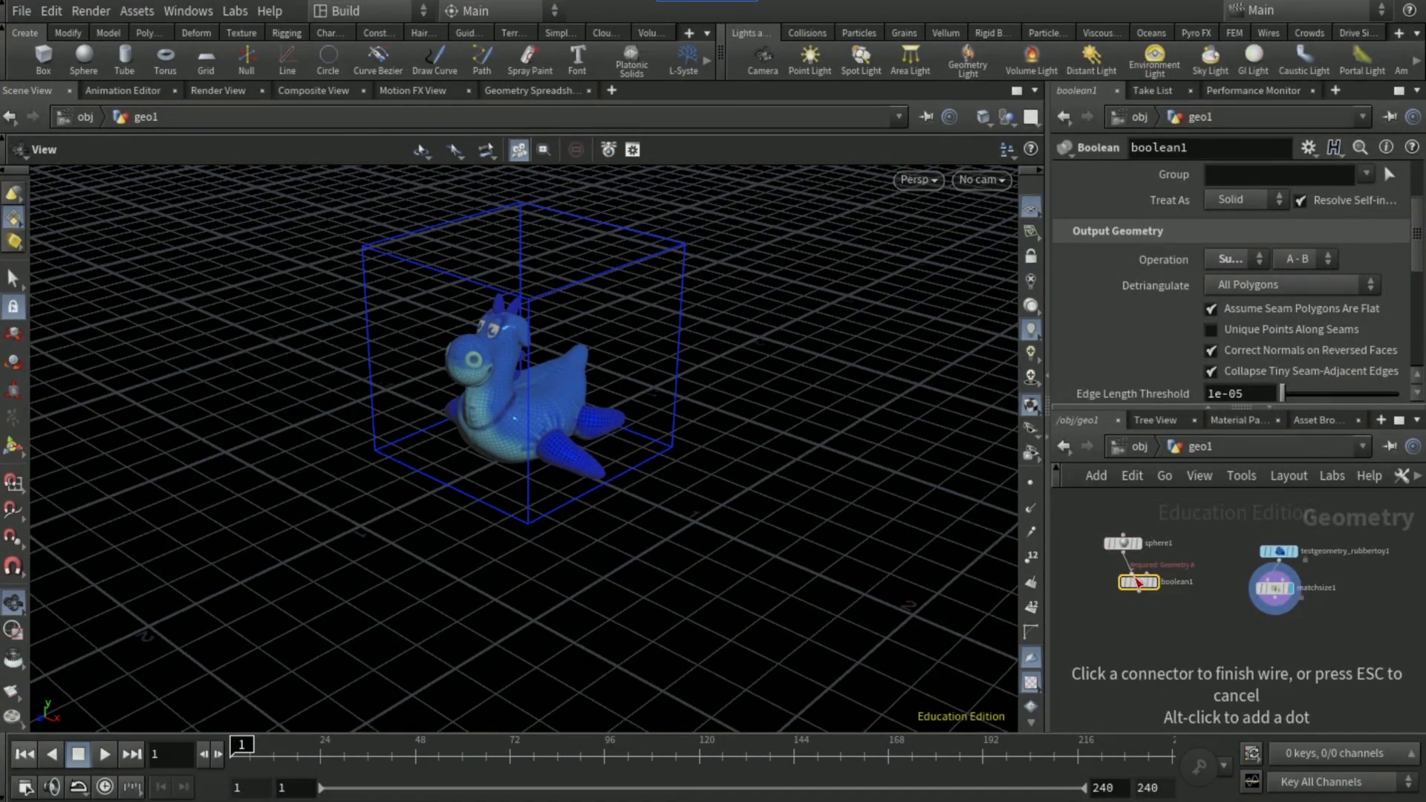
pyautogui.click(1131, 573)
pyautogui.click(1144, 574)
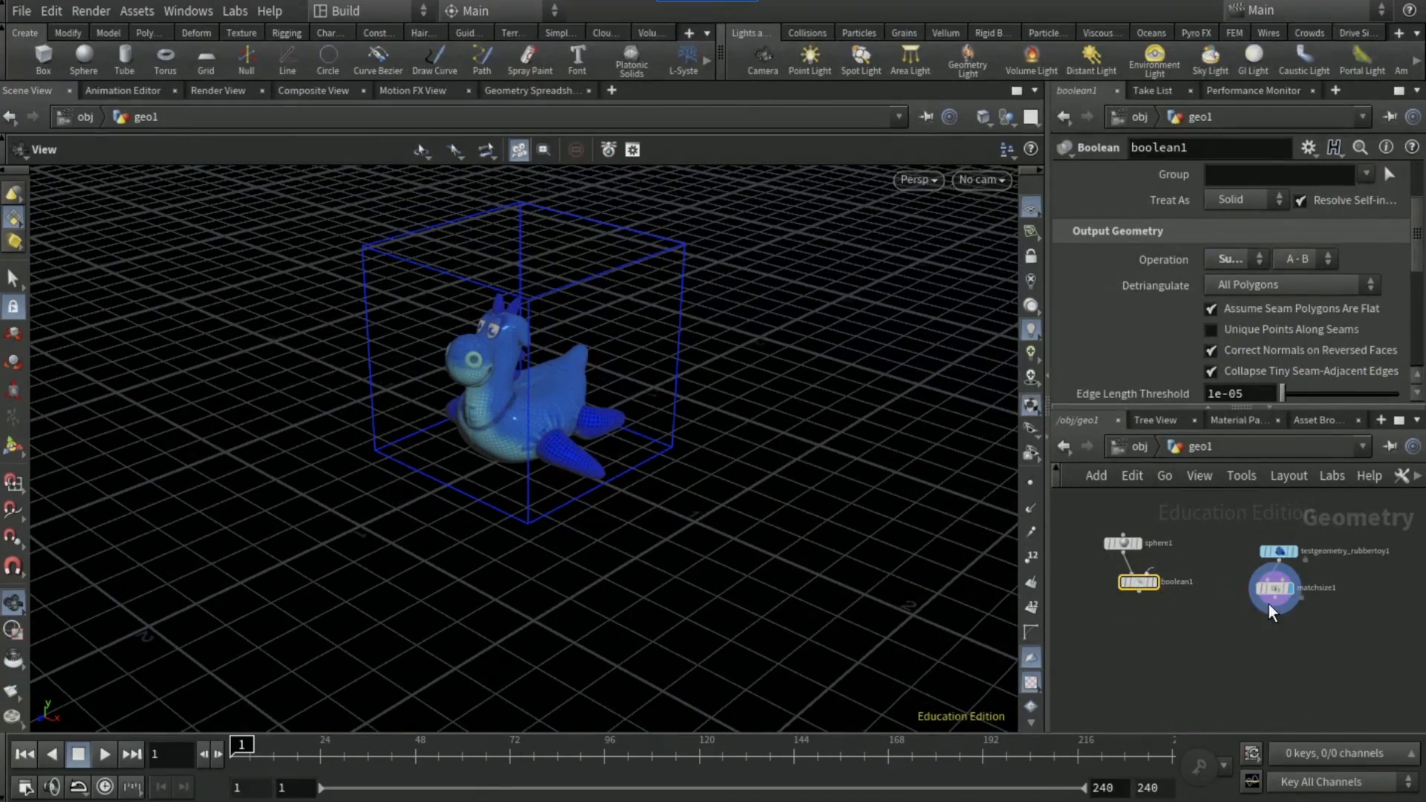
pyautogui.click(1153, 584)
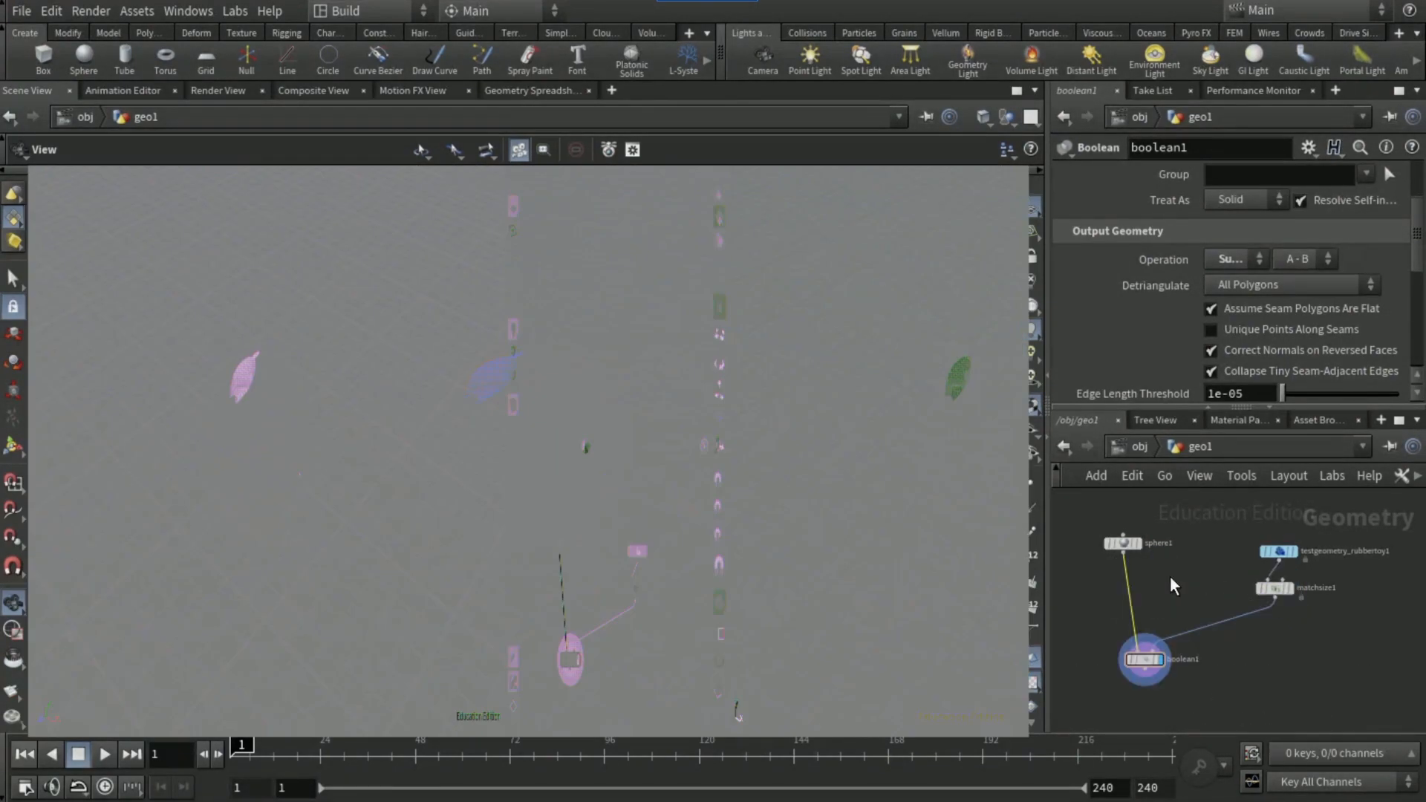
# Insert a Transform node between the sphere and the Boolean
pyautogui.press('Tab')
pyautogui.write('transform')
pyautogui.press('Return')
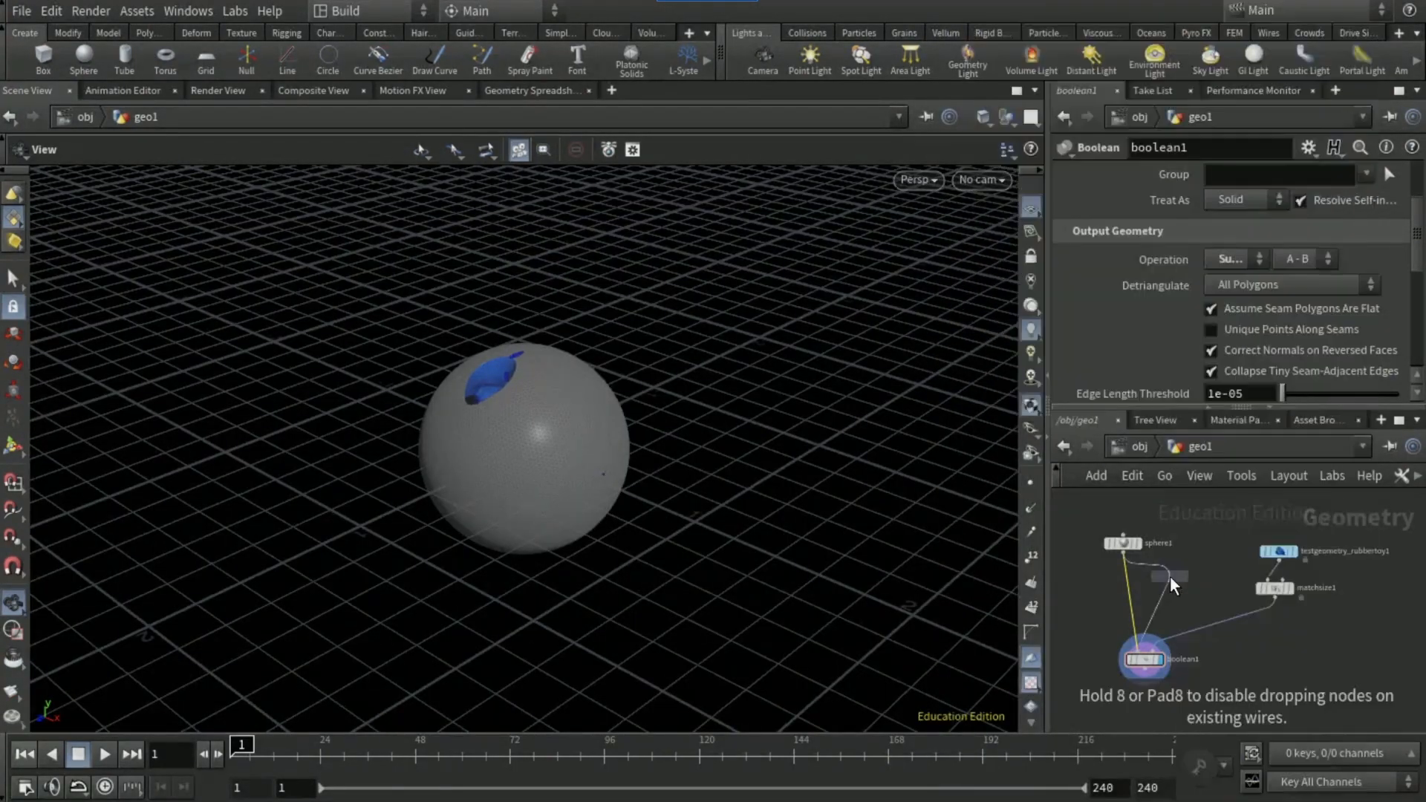
pyautogui.click(1133, 591)
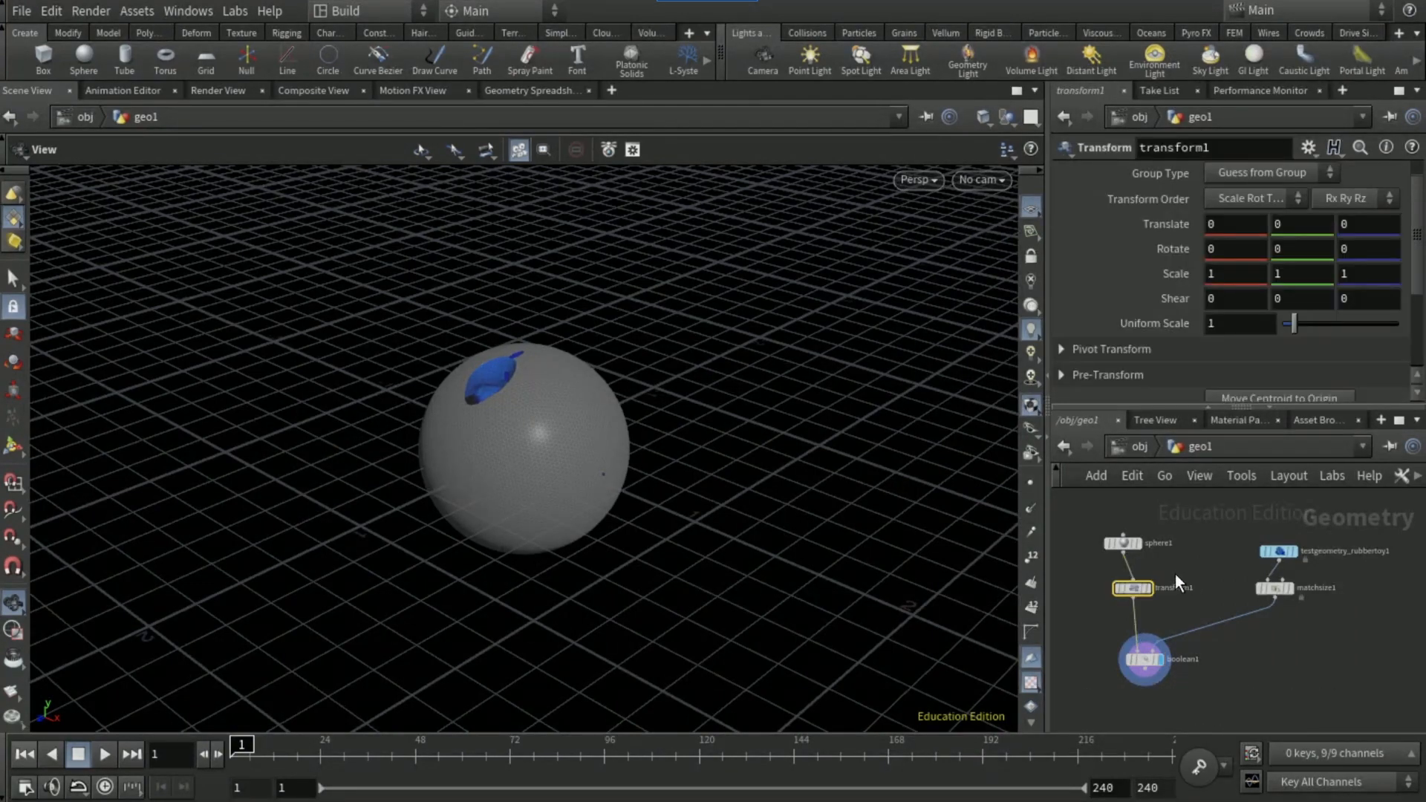
# Set the Boolean node's operation to Seam
pyautogui.click(1145, 658)
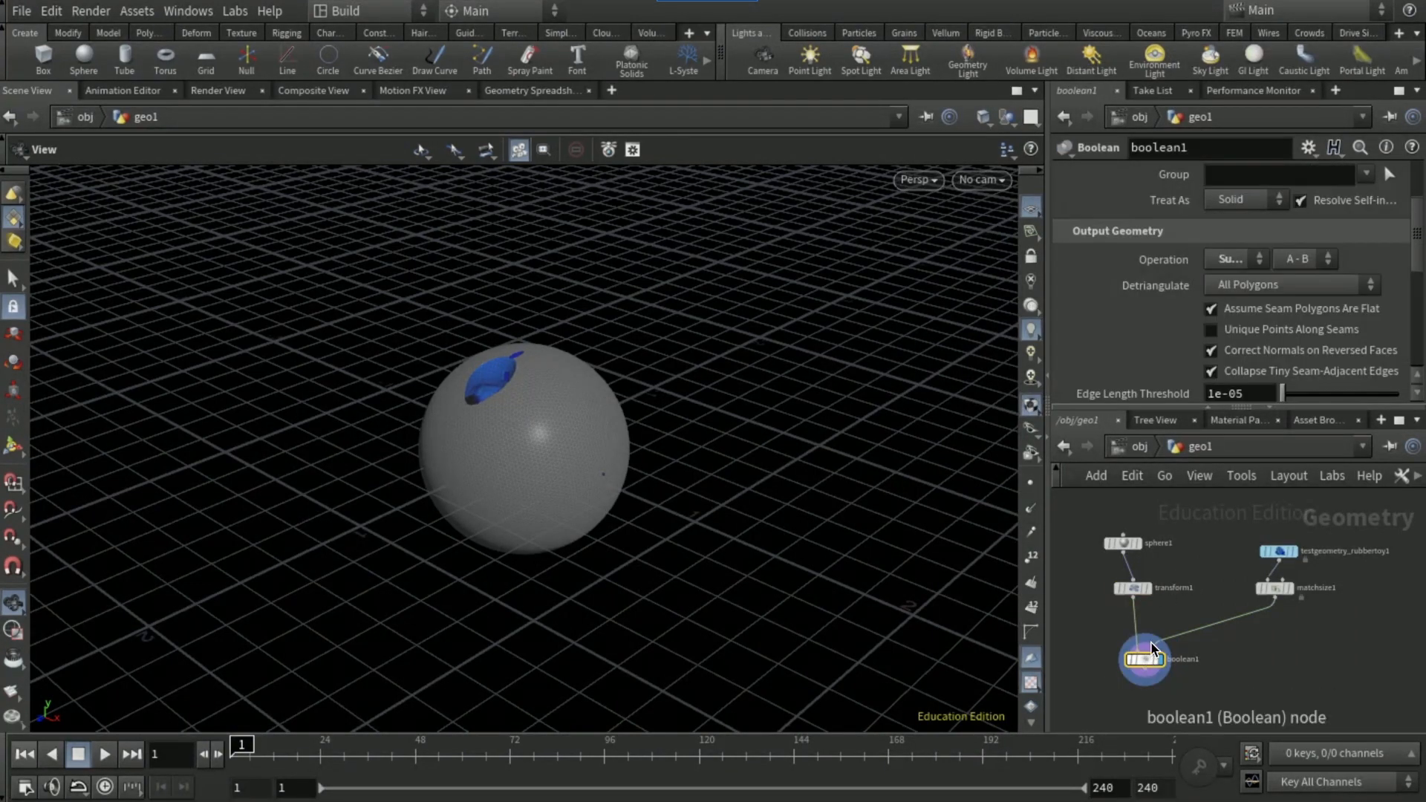
pyautogui.click(1237, 257)
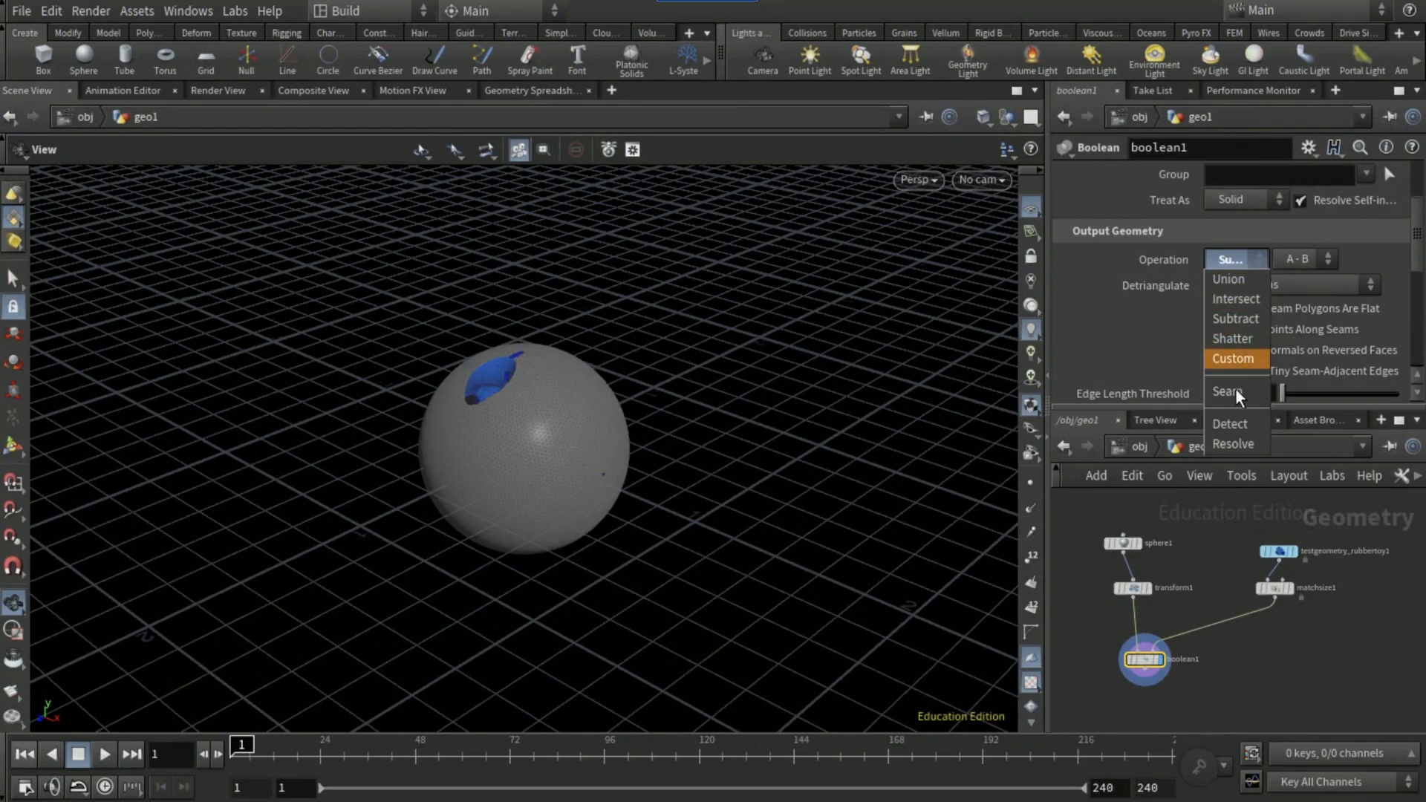
pyautogui.click(1233, 391)
# Display the sphere's Transform node and show the match-sized toy as a template for reference
pyautogui.click(1147, 588)
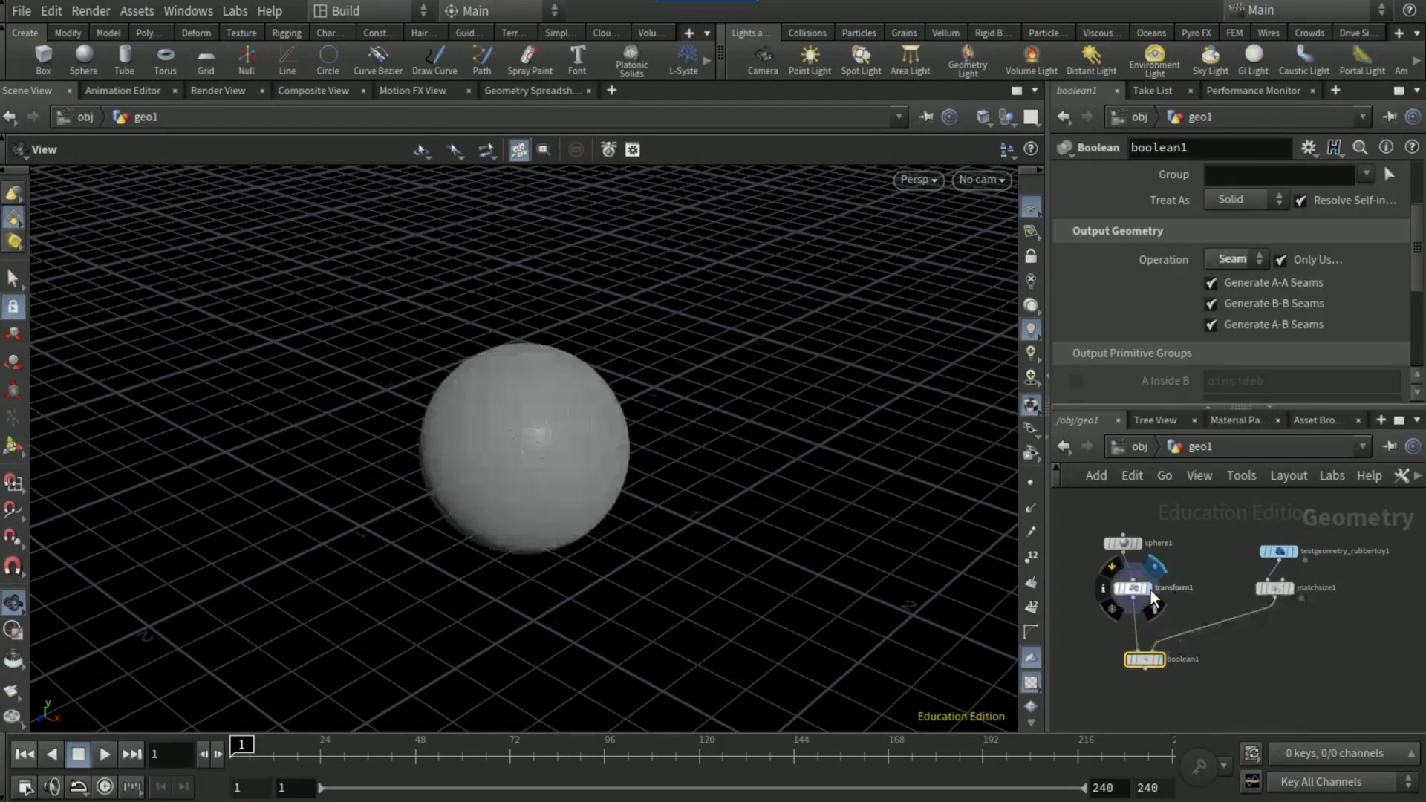
pyautogui.click(1290, 588)
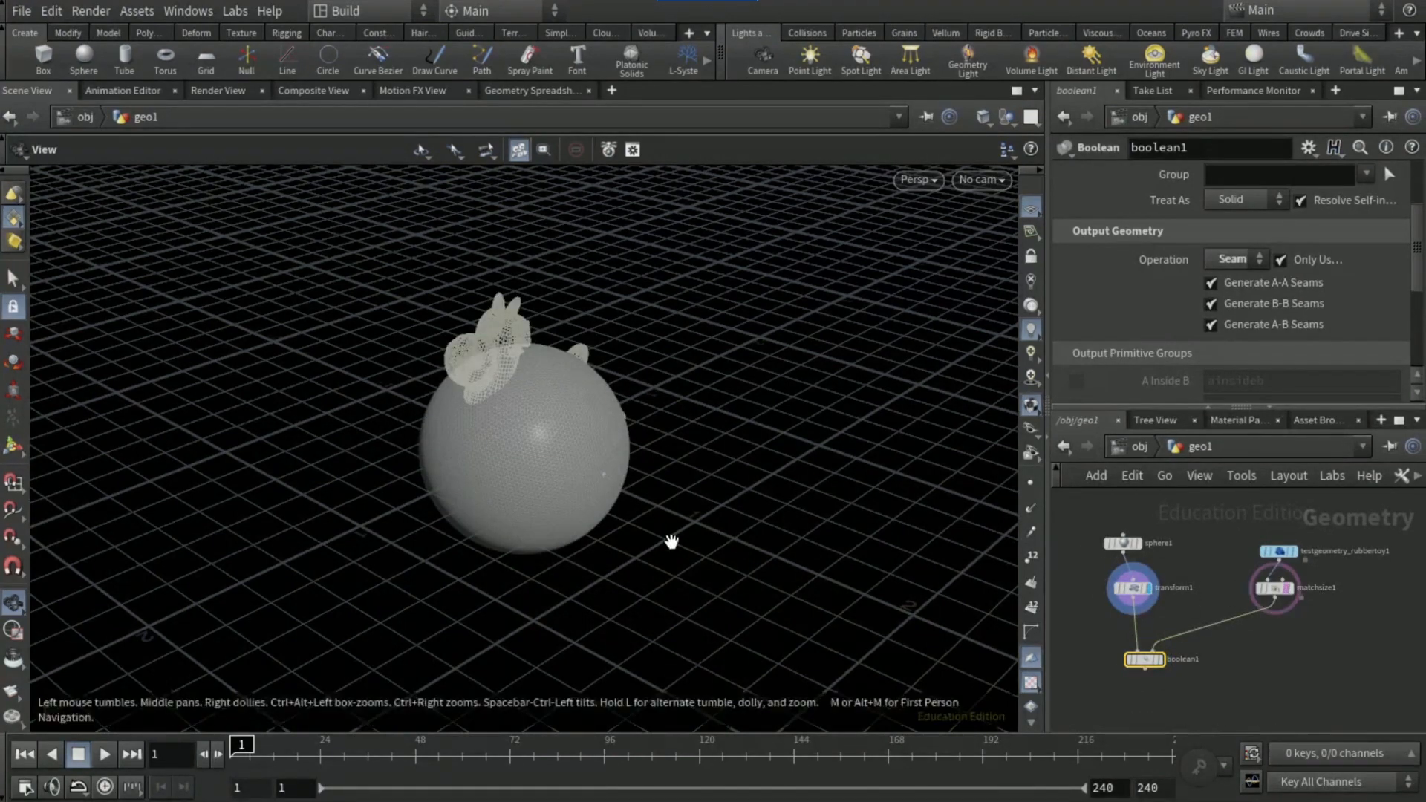
pyautogui.moveTo(760, 510); pyautogui.dragTo(725, 495)
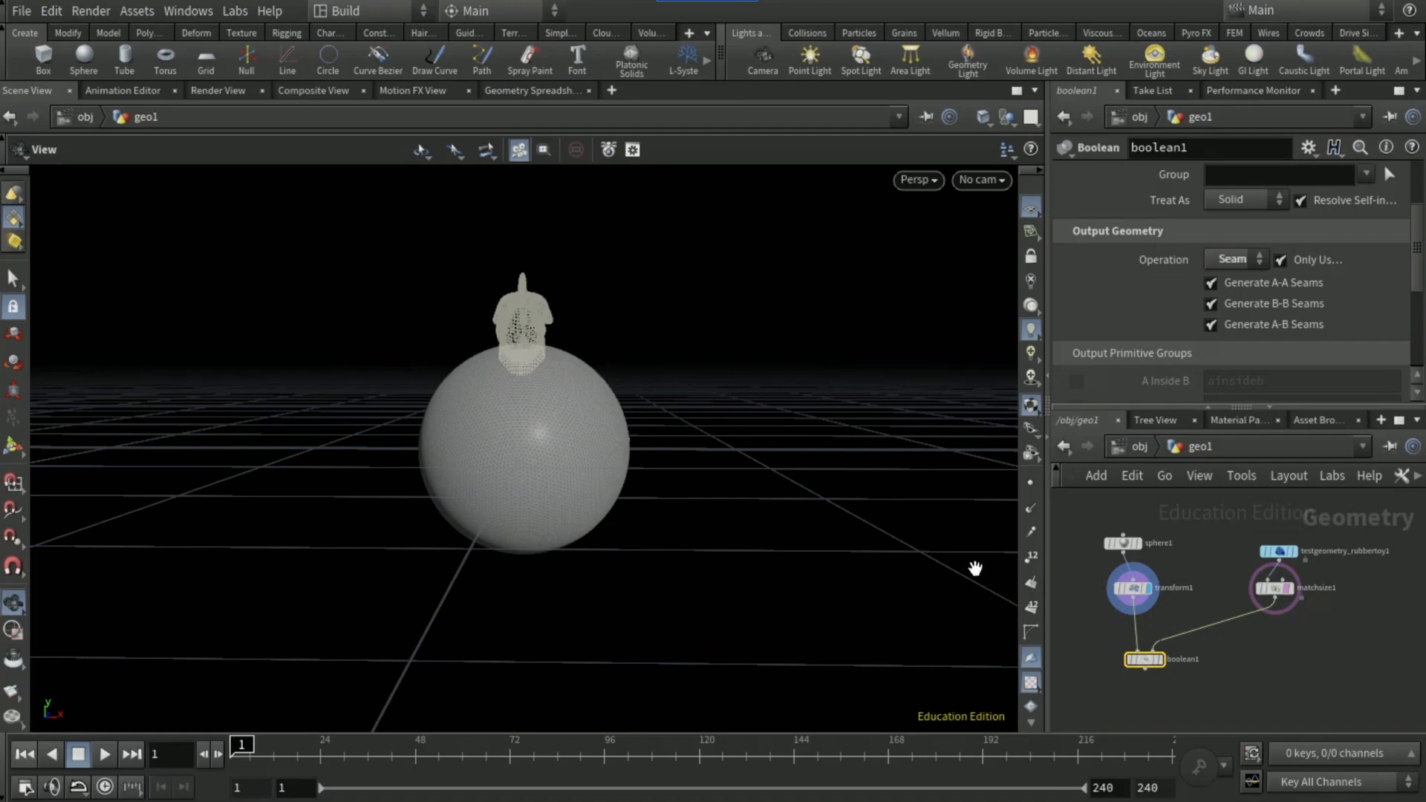
# Move the sphere beside the toy's head to translate X -0.593, Y 0.662, and keyframe Translate and Uniform Scale at frame 1
pyautogui.click(1132, 588)
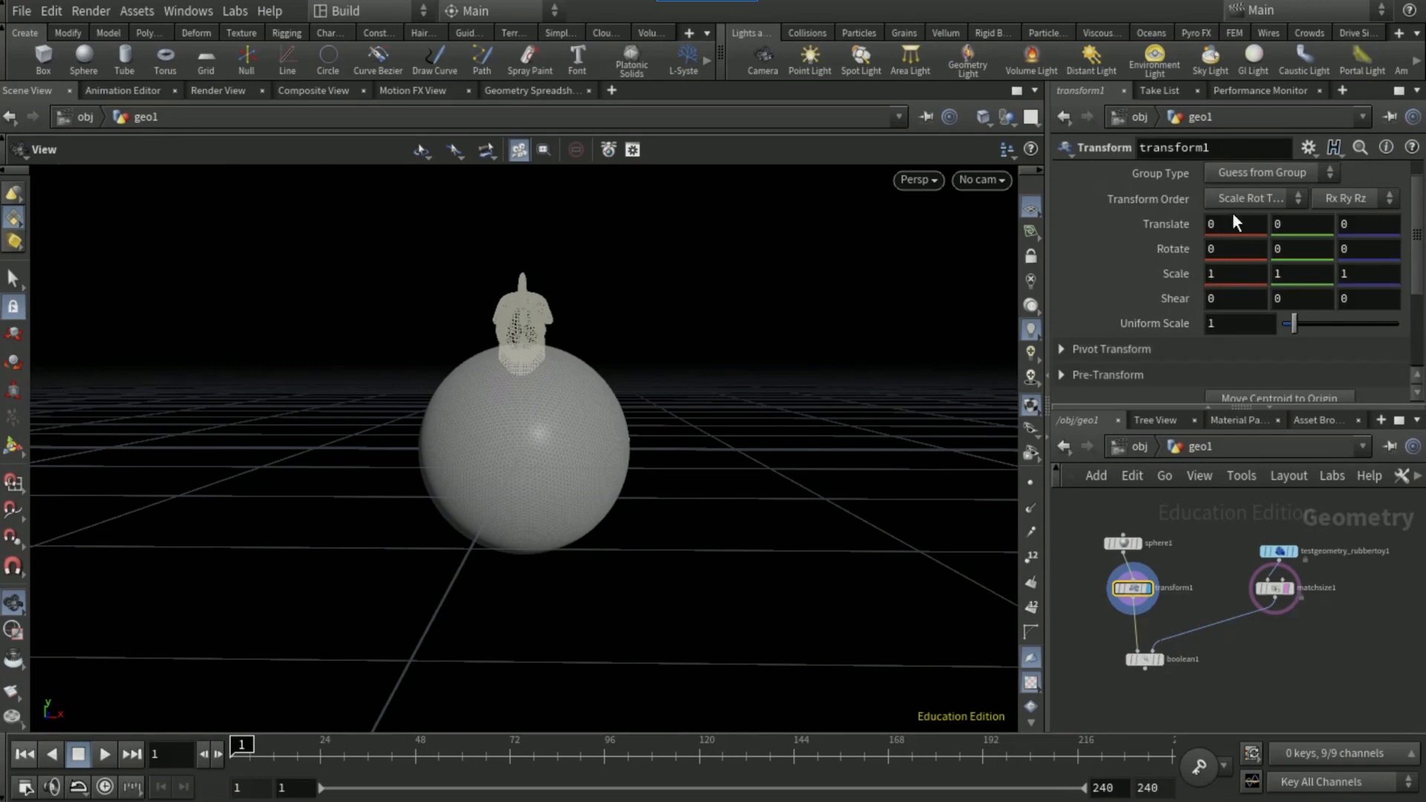
pyautogui.scroll(-4, 1232, 217)
pyautogui.scroll(-2, 1232, 216)
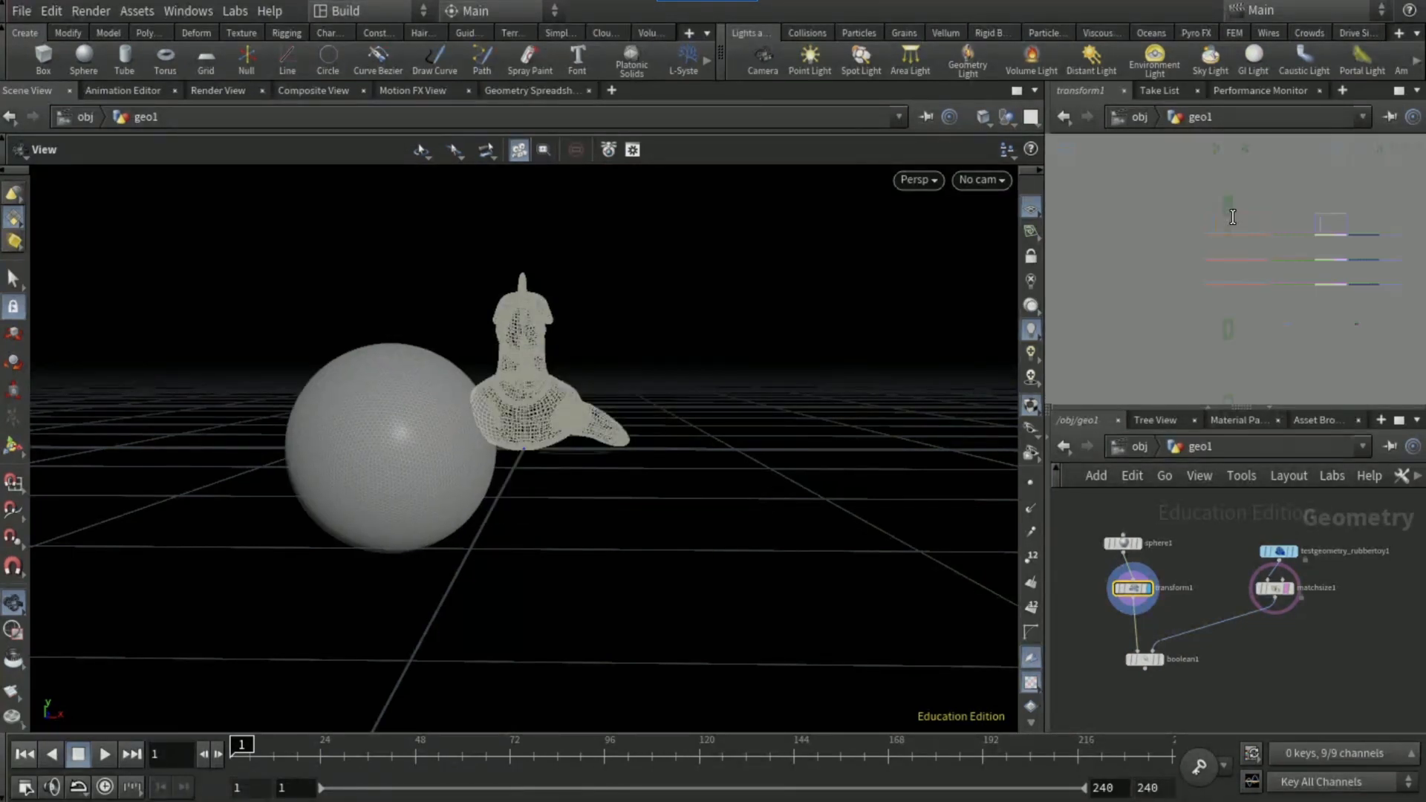
pyautogui.scroll(6, 1274, 227)
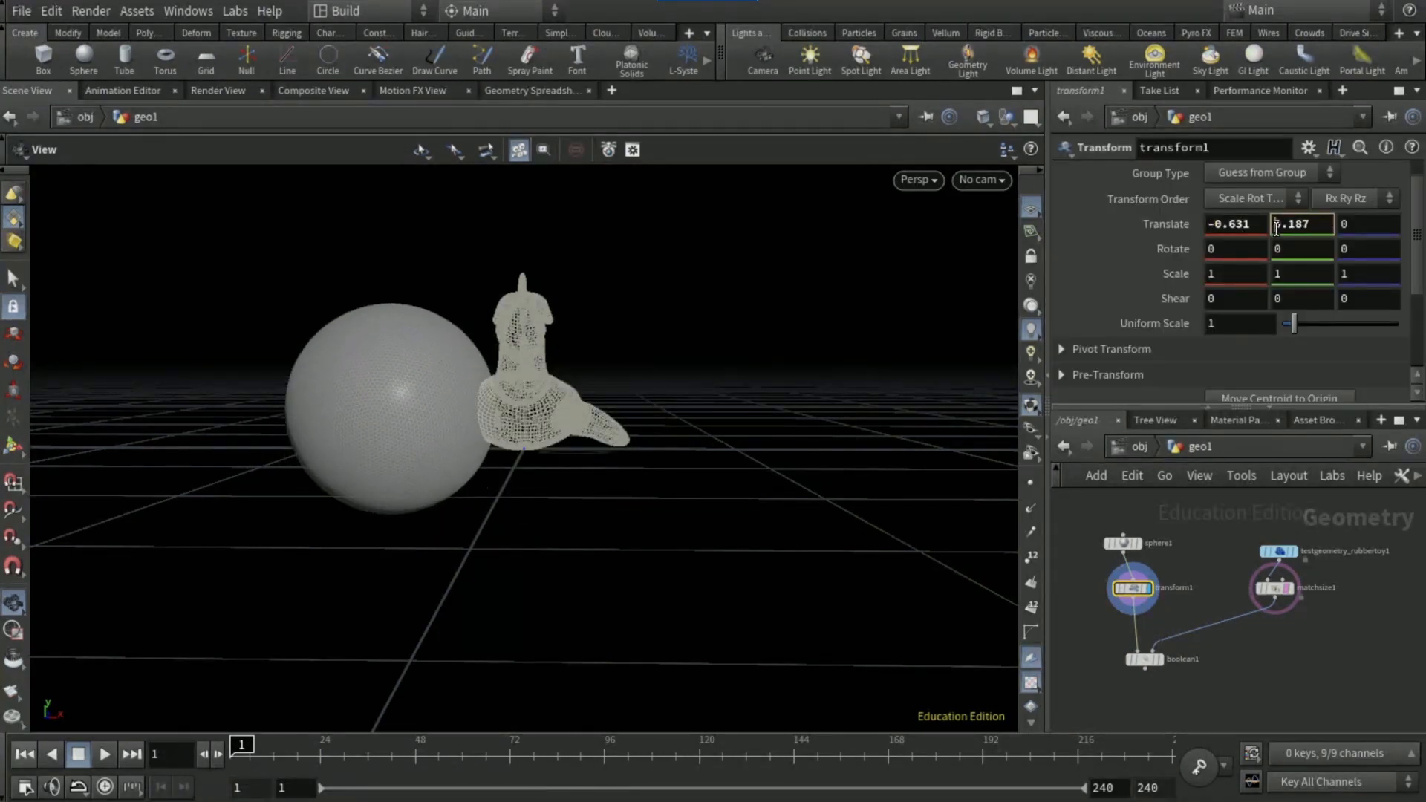
pyautogui.scroll(-1, 1274, 228)
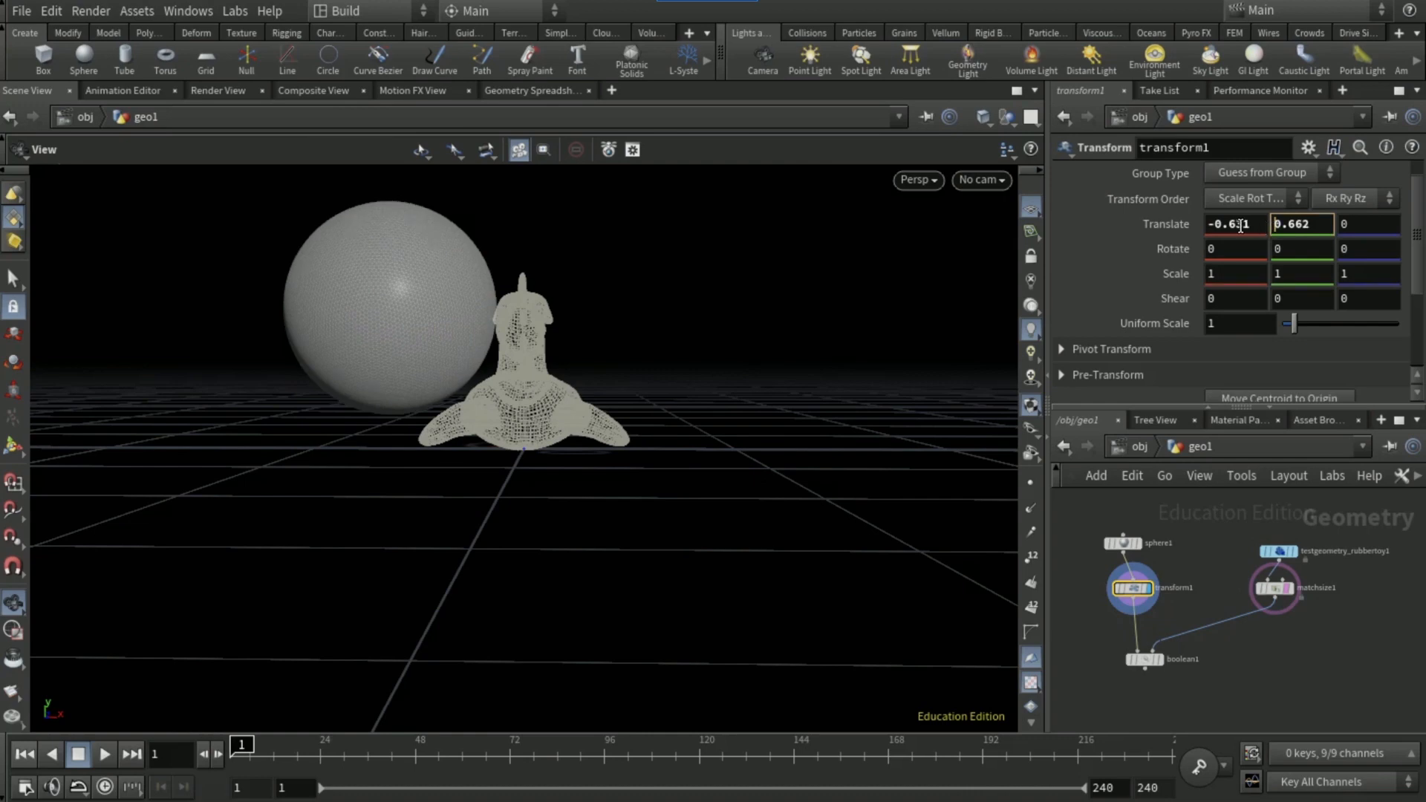
pyautogui.scroll(4, 1239, 225)
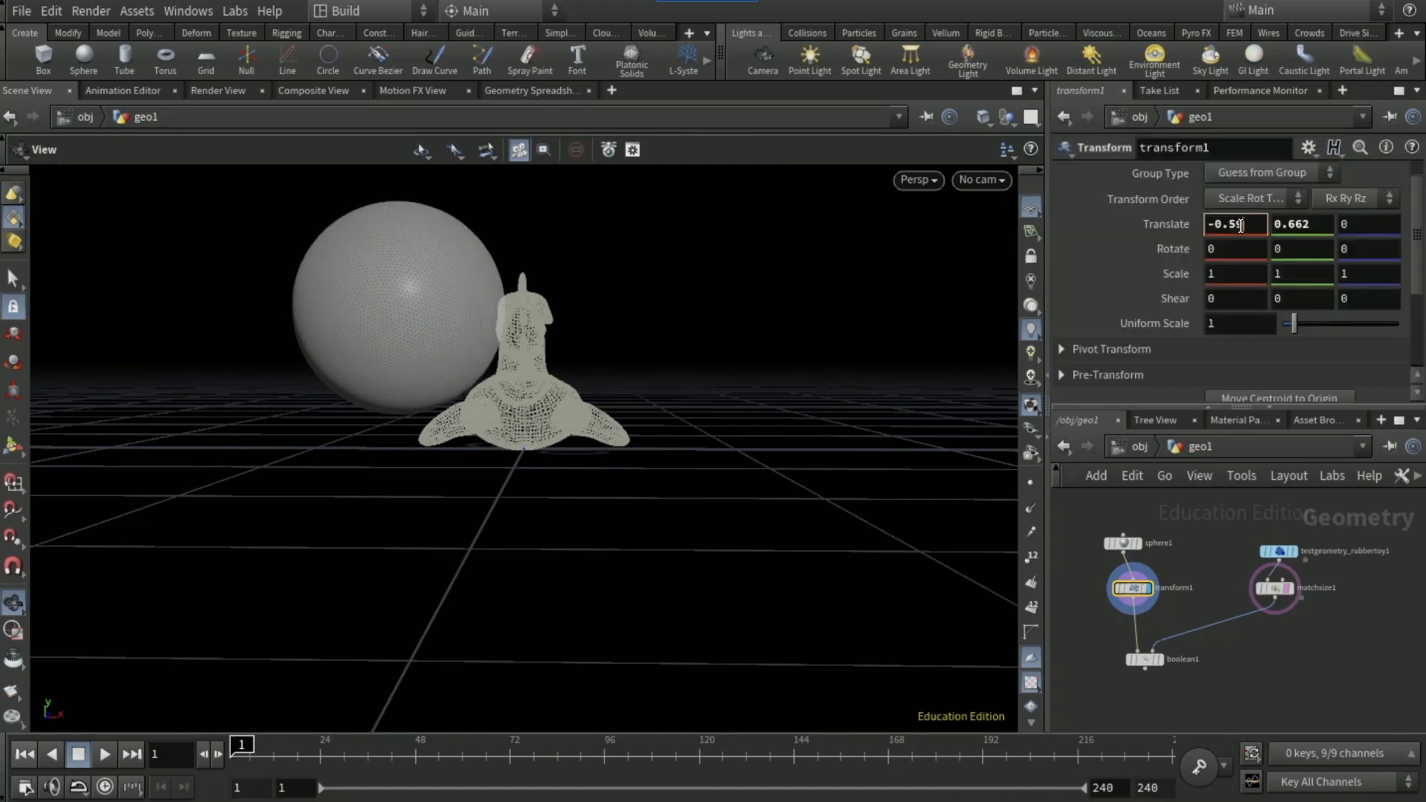
pyautogui.keyDown('alt'); pyautogui.click(1168, 217); pyautogui.keyUp('alt')
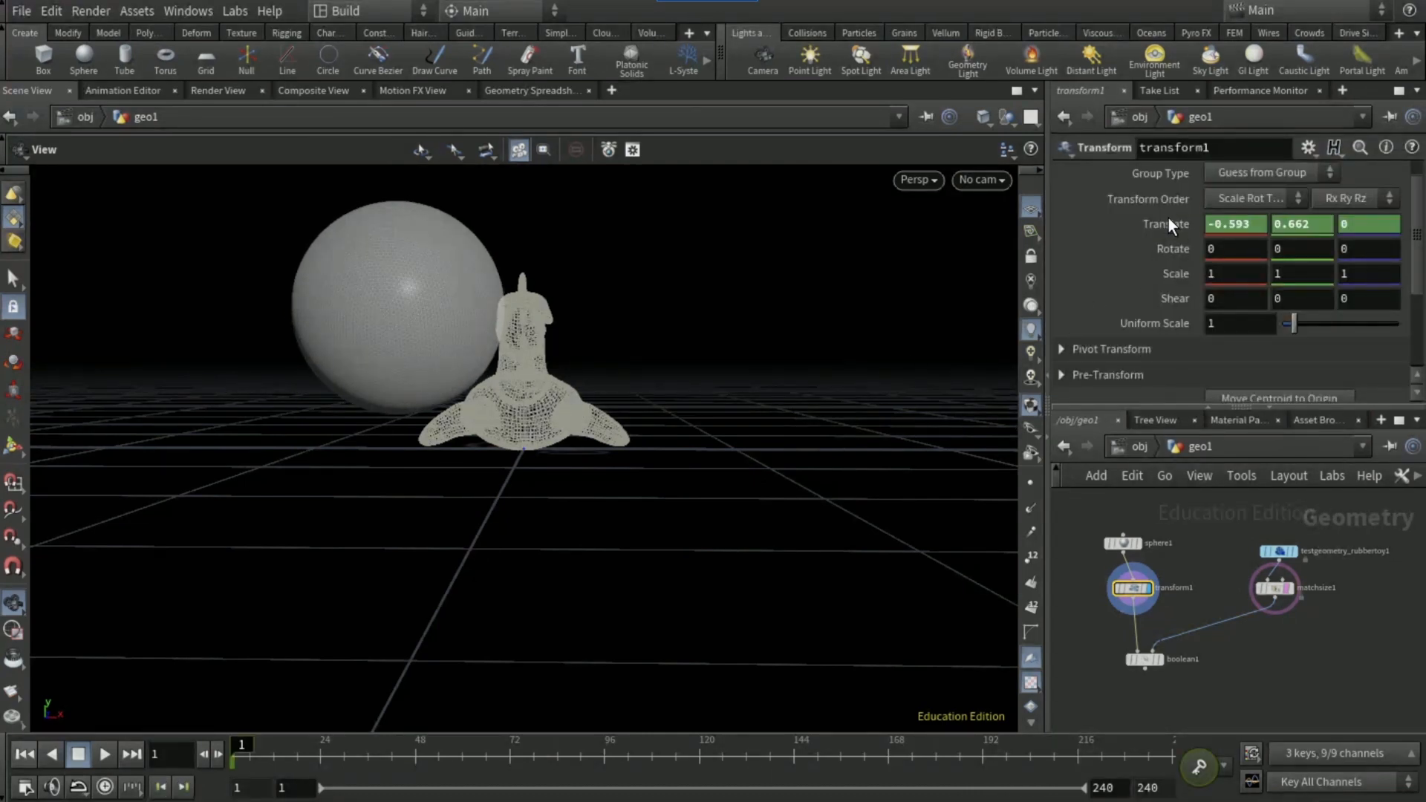
pyautogui.keyDown('alt'); pyautogui.click(1172, 322); pyautogui.keyUp('alt')
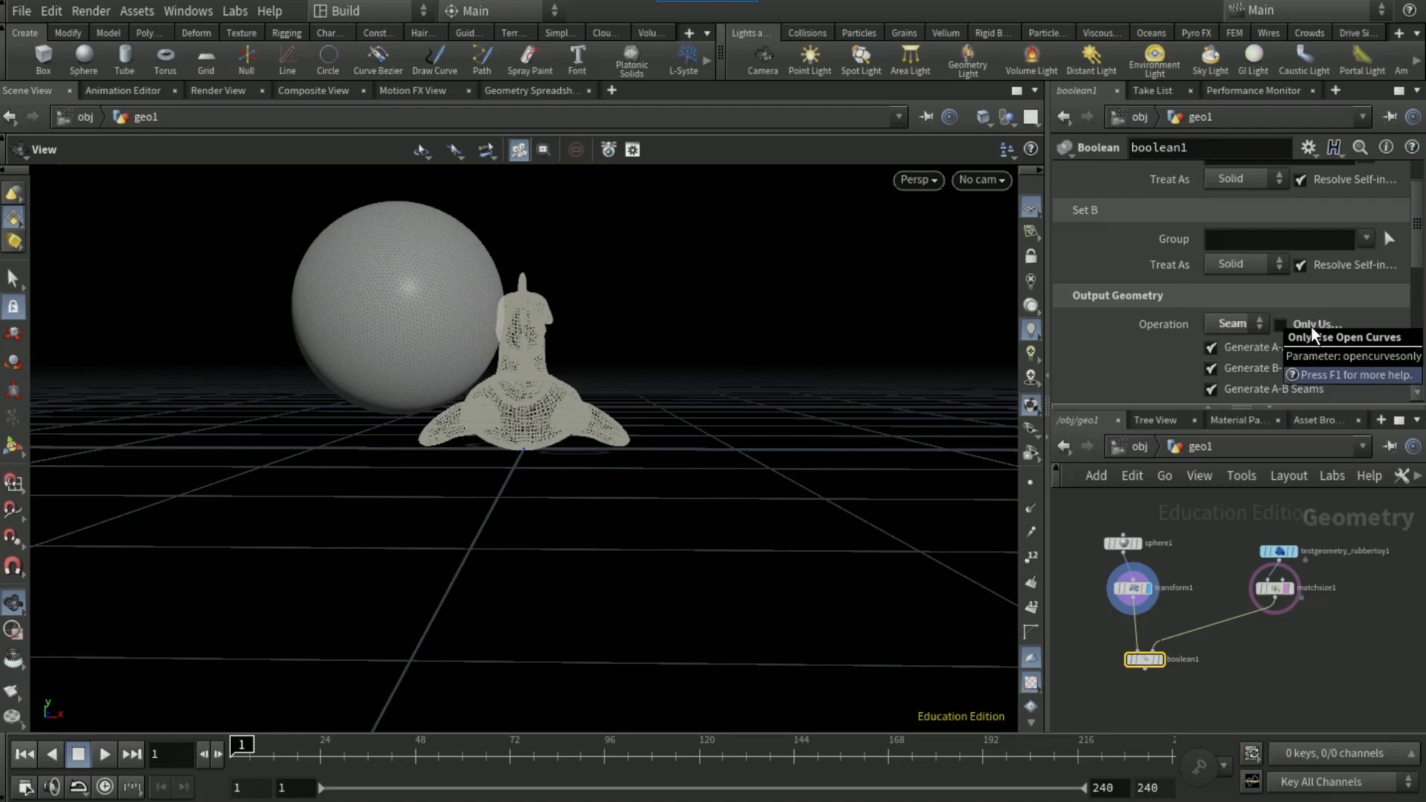
# Append a POP Network to the Boolean's output
pyautogui.click(1166, 613)
pyautogui.click(1166, 658)
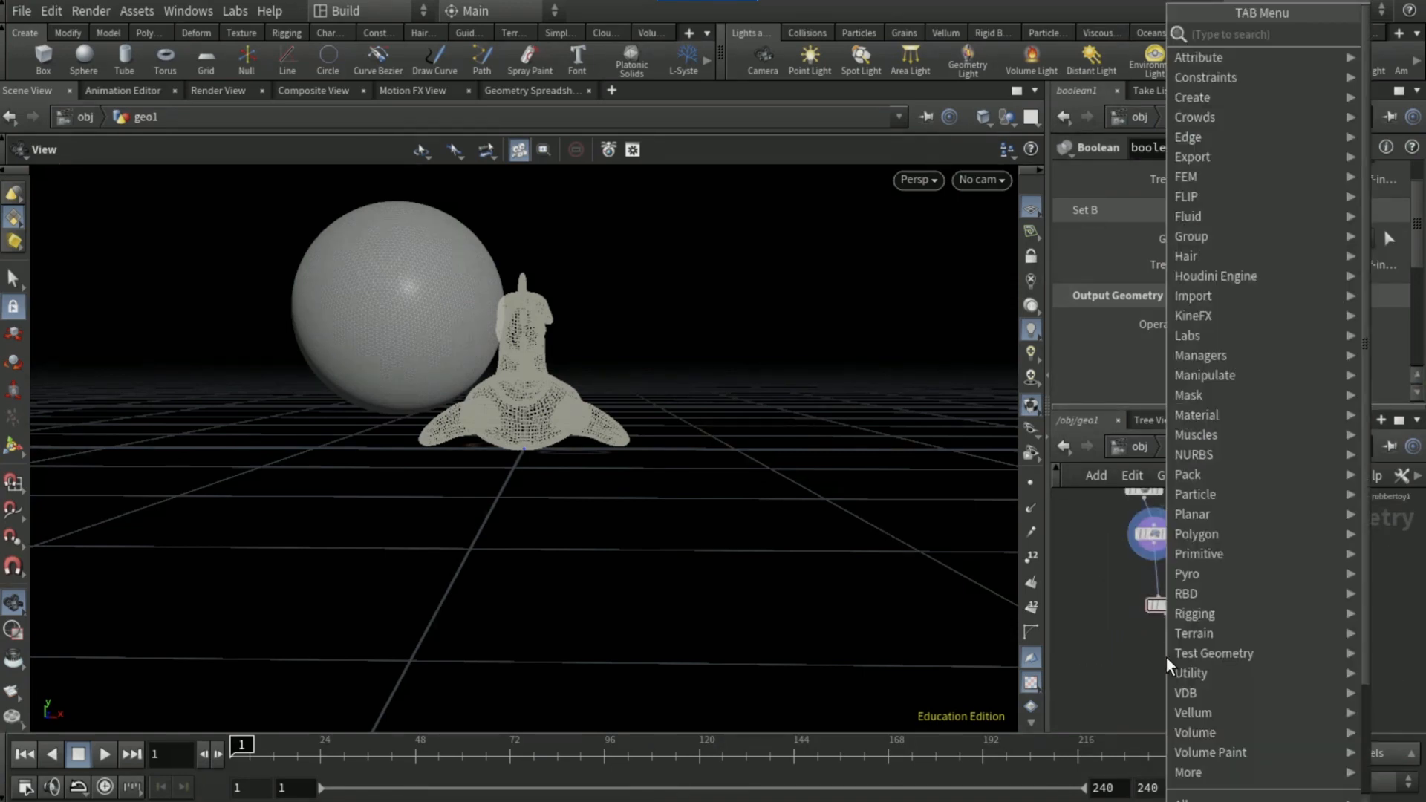
pyautogui.write('pop')
pyautogui.press('Return')
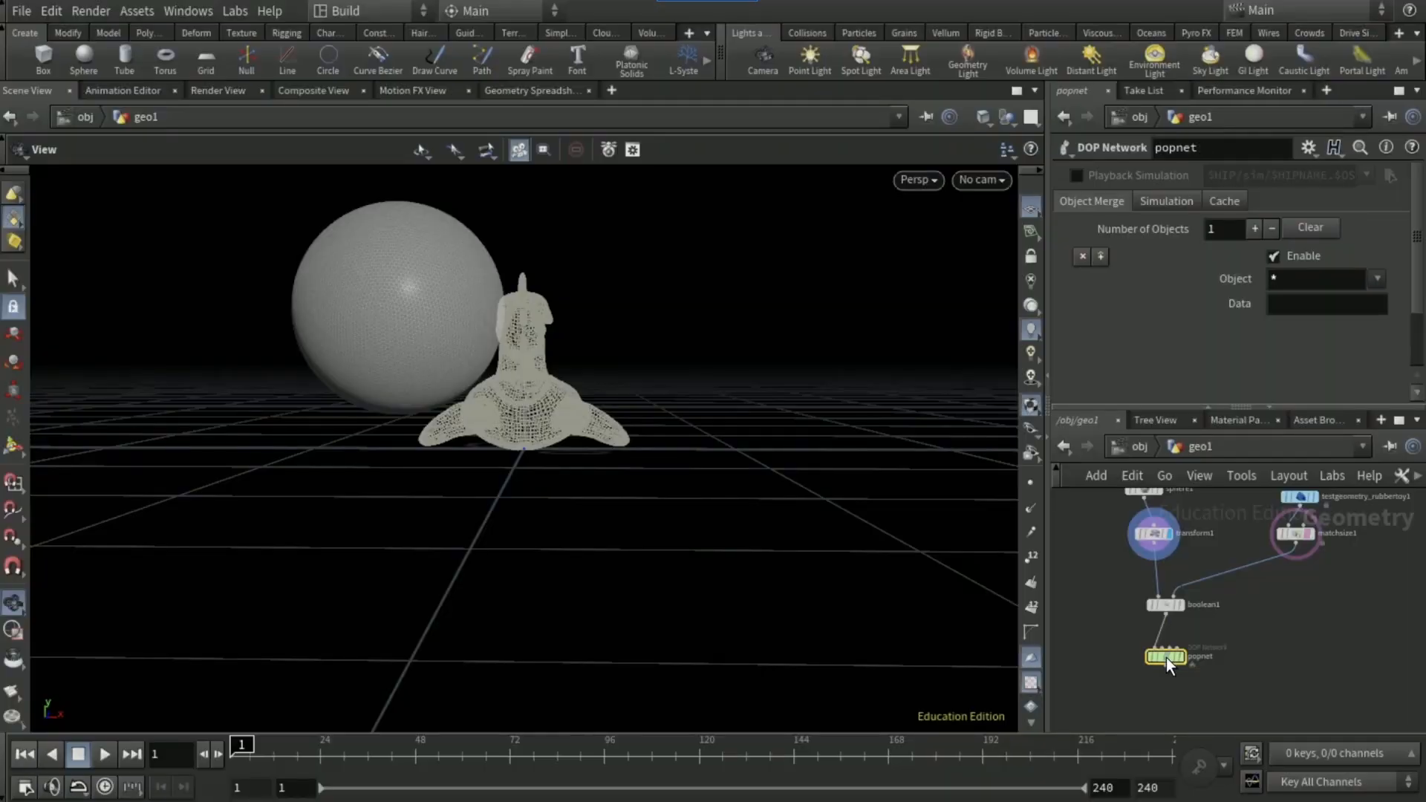
# Inside the POP Network, insert a POP Wind node between the first-input source and the wire_pops_into_here merge
pyautogui.doubleClick(1166, 657)
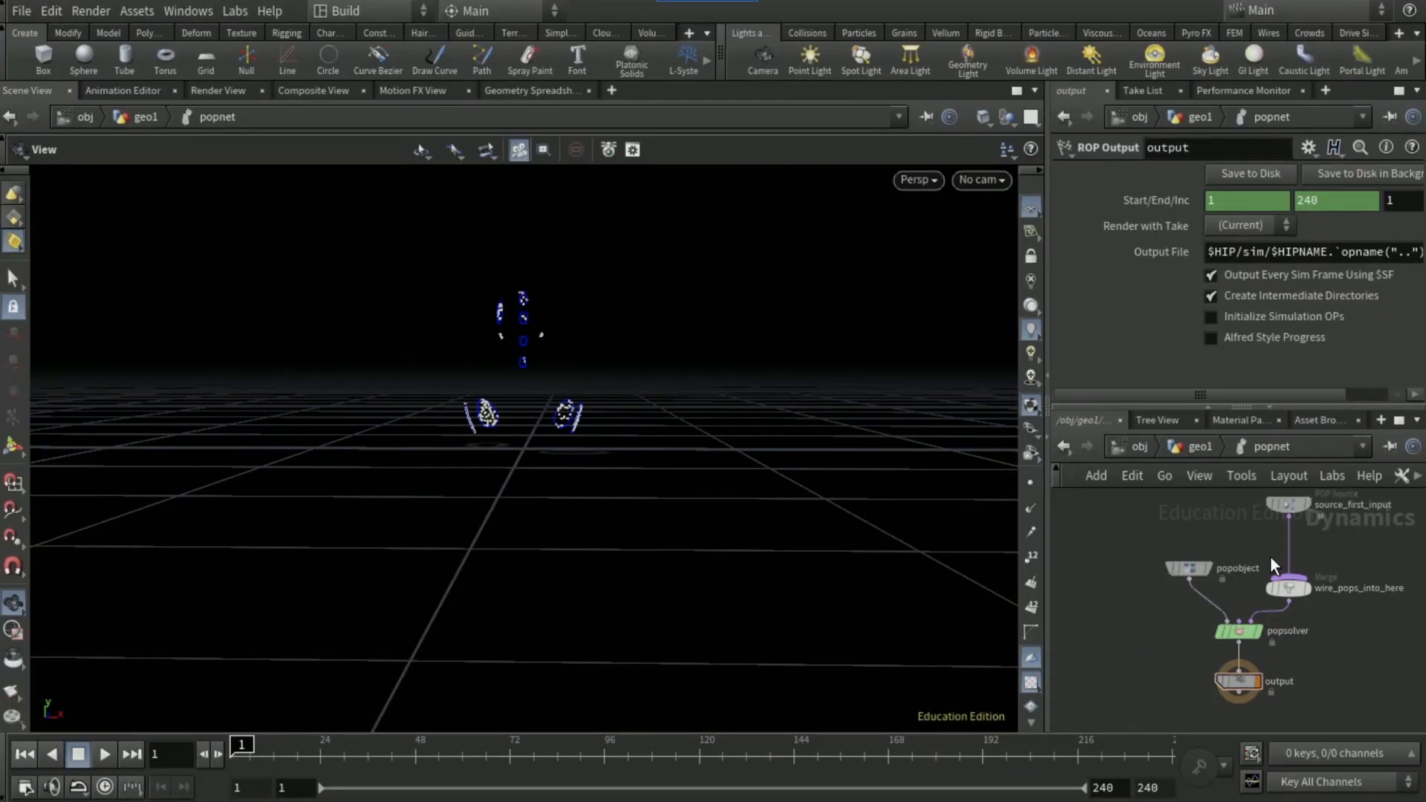
pyautogui.press('Tab')
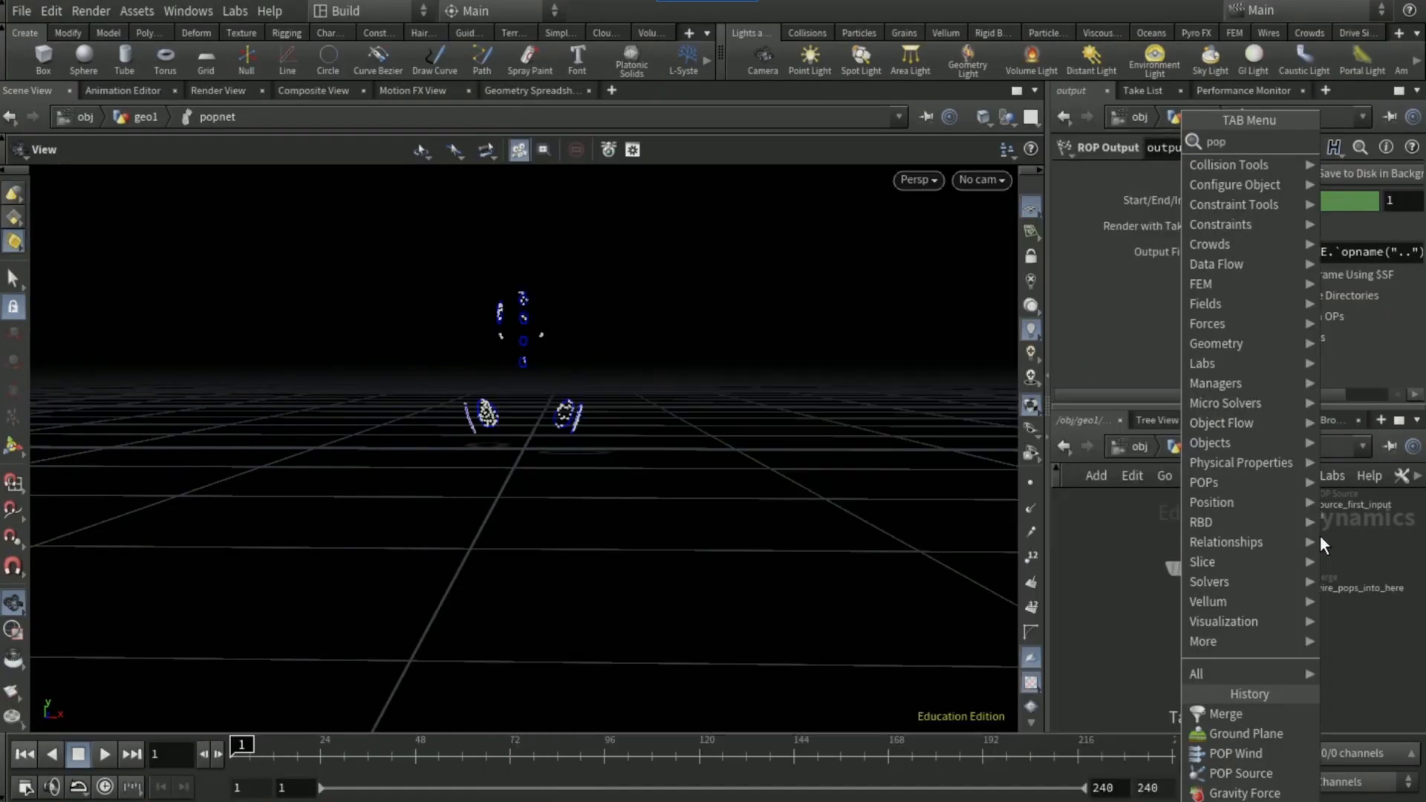
pyautogui.write('pop wi')
pyautogui.press('Return')
pyautogui.click(1297, 535)
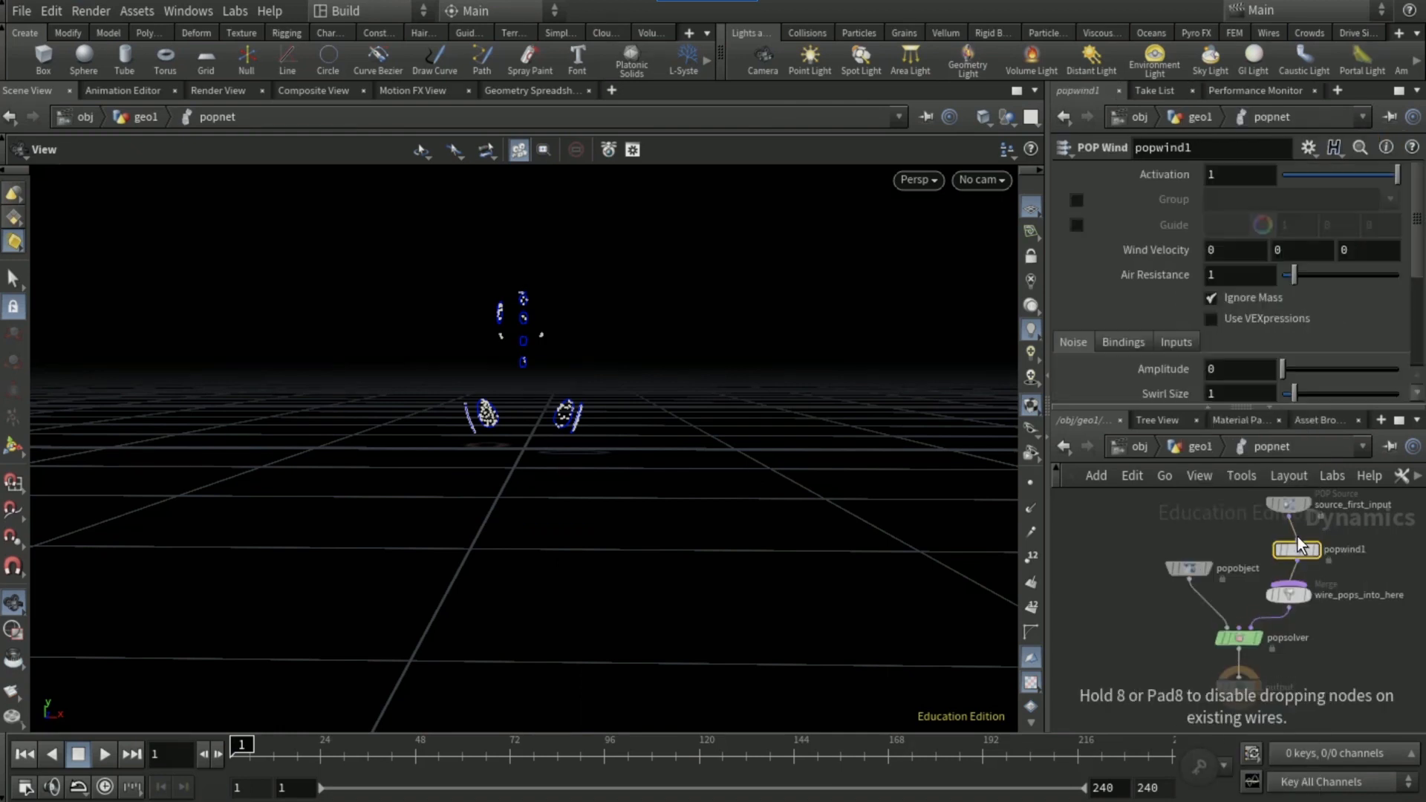
# Set the POP Wind's noise Amplitude to 2 and Wind Velocity X to -2, and preview the simulation from frame 1
pyautogui.click(1222, 369)
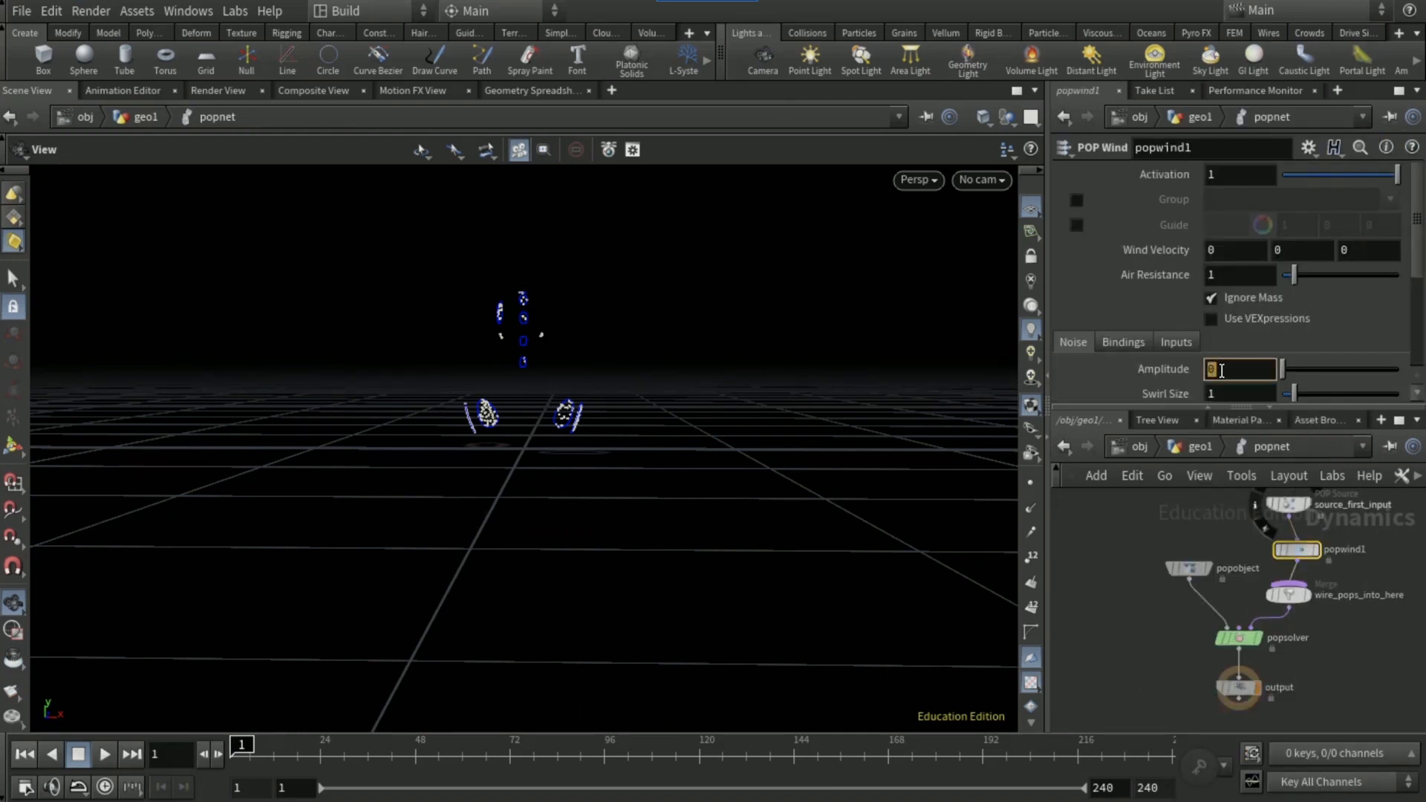
pyautogui.press('Return')
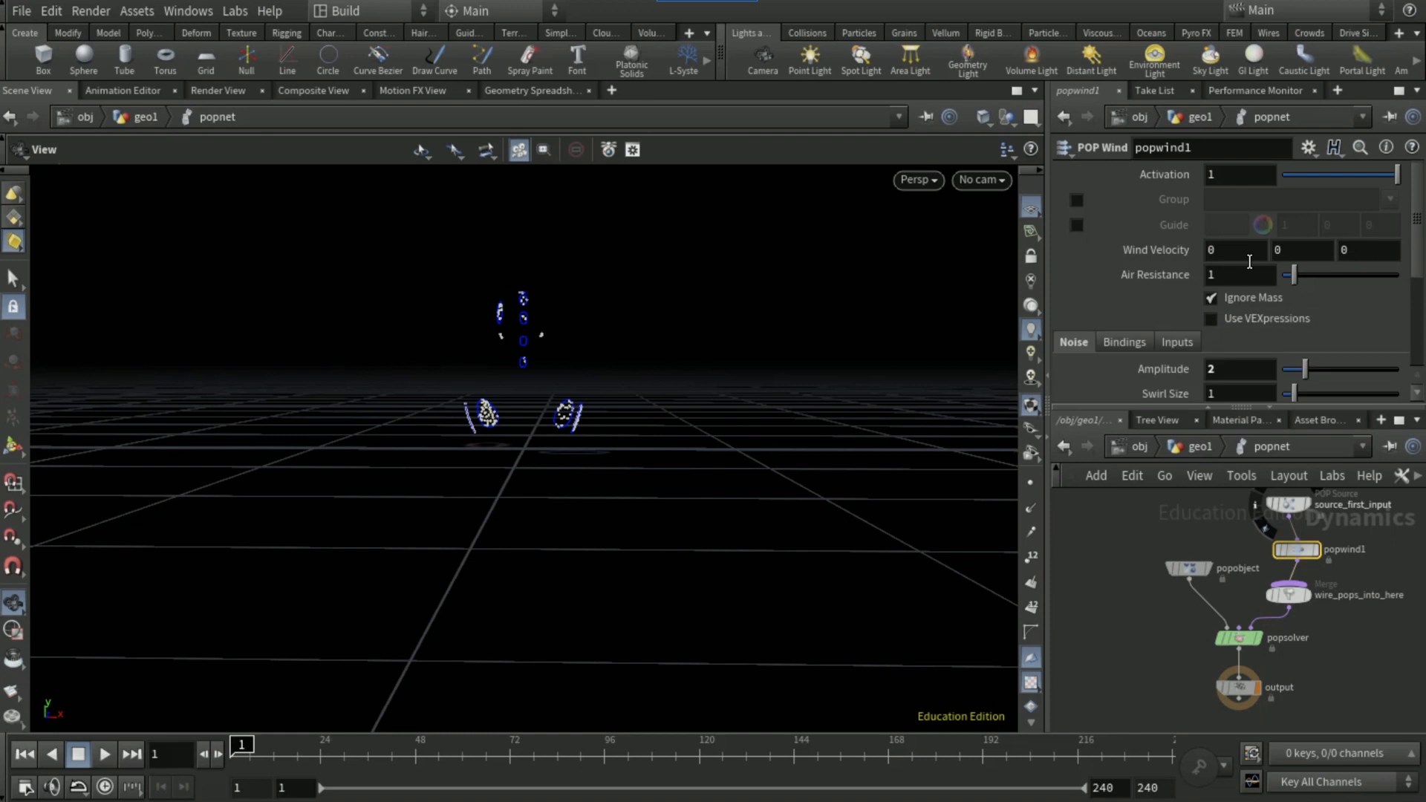
pyautogui.click(1237, 256)
pyautogui.write('-2')
pyautogui.press('Return')
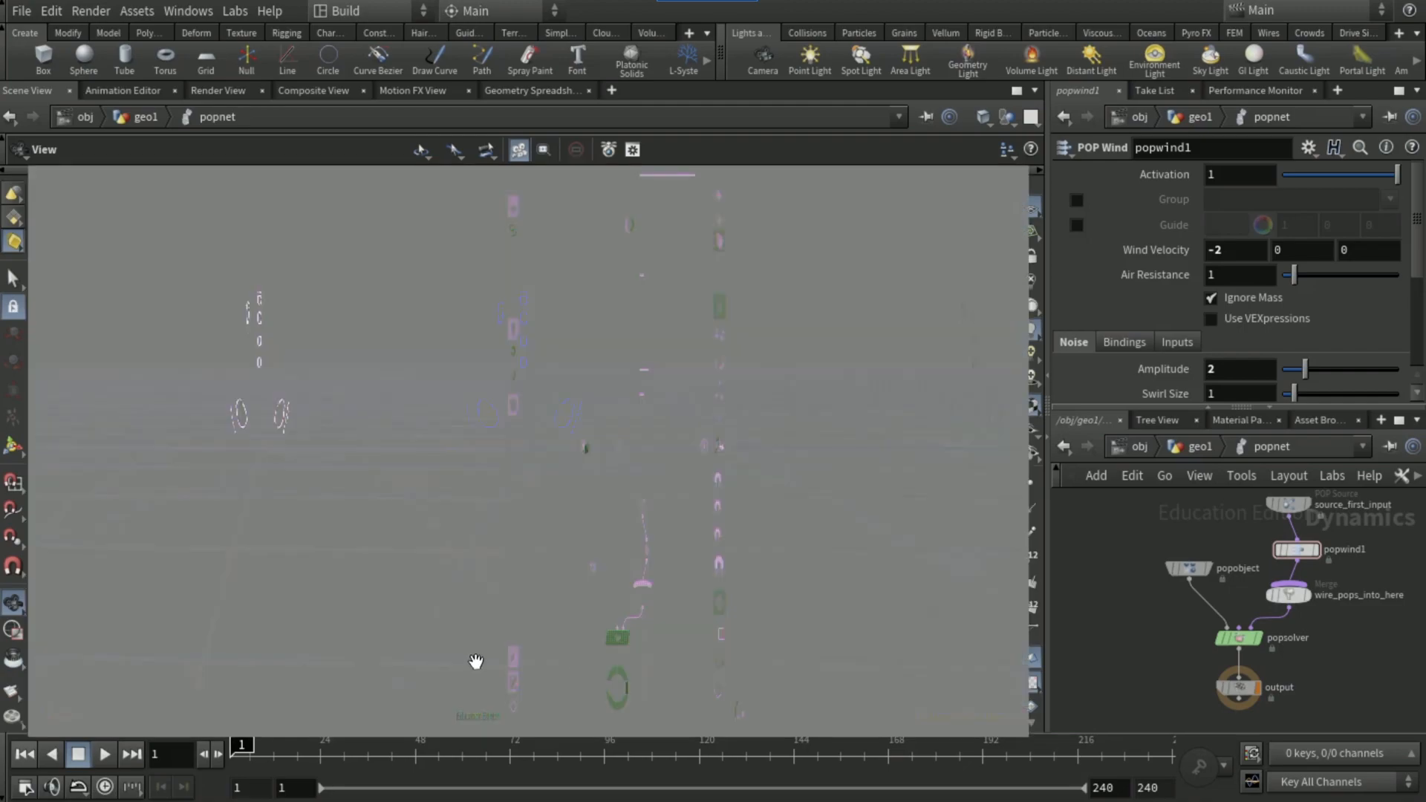
pyautogui.click(105, 753)
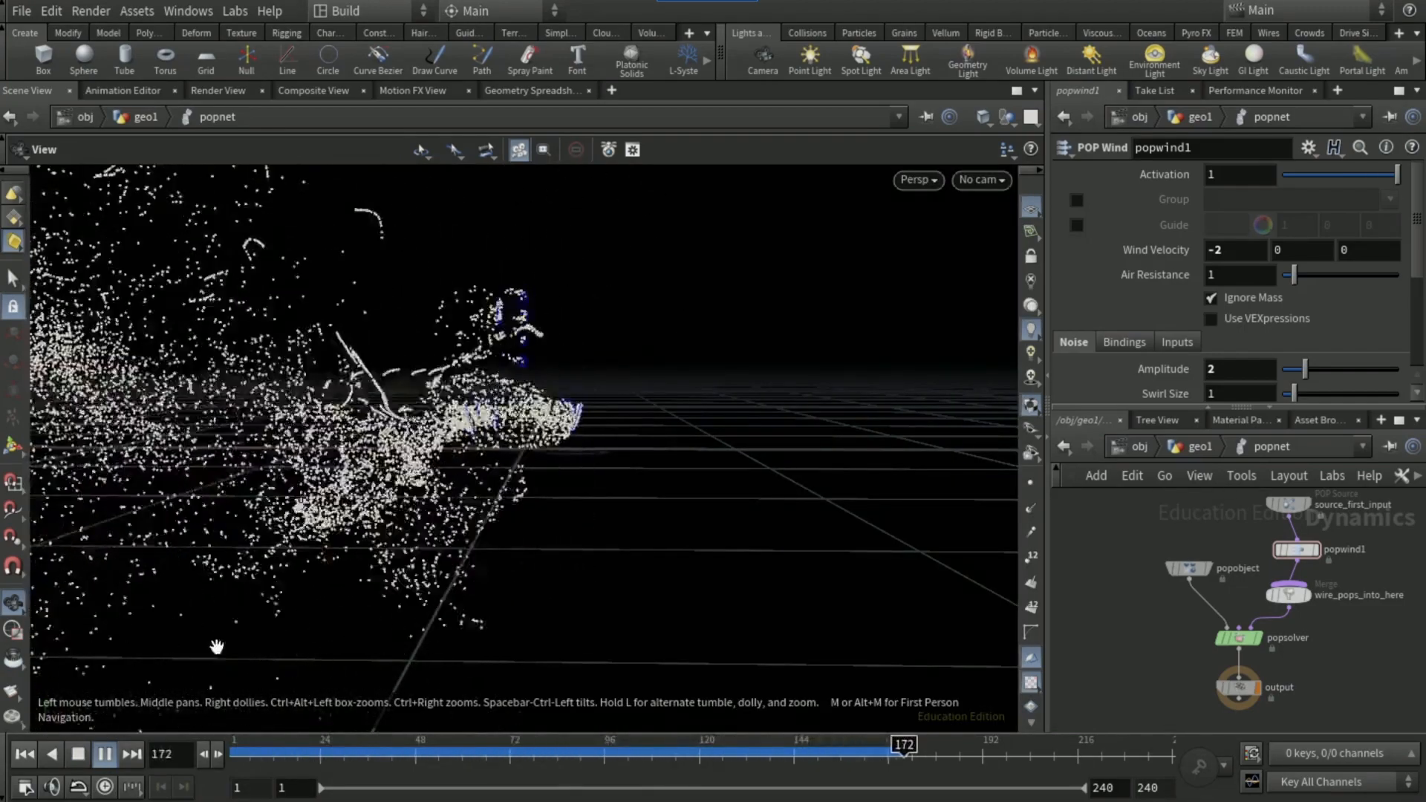
pyautogui.click(25, 755)
# Add a Ground Plane node beside the POP solver
pyautogui.moveTo(1124, 638); pyautogui.dragTo(1105, 581, button='middle')
pyautogui.press('Tab')
pyautogui.write('ground plane')
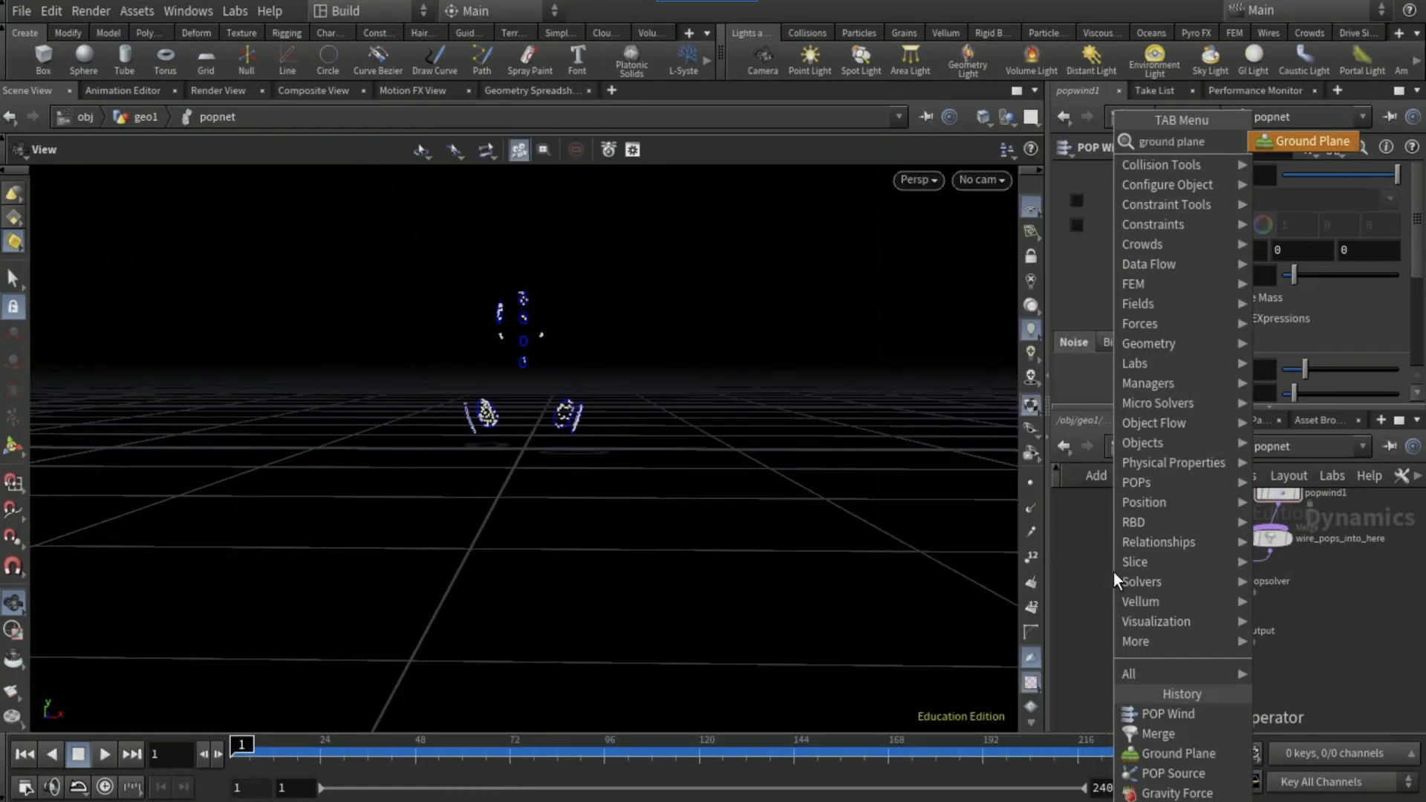
pyautogui.press('Return')
pyautogui.click(1113, 572)
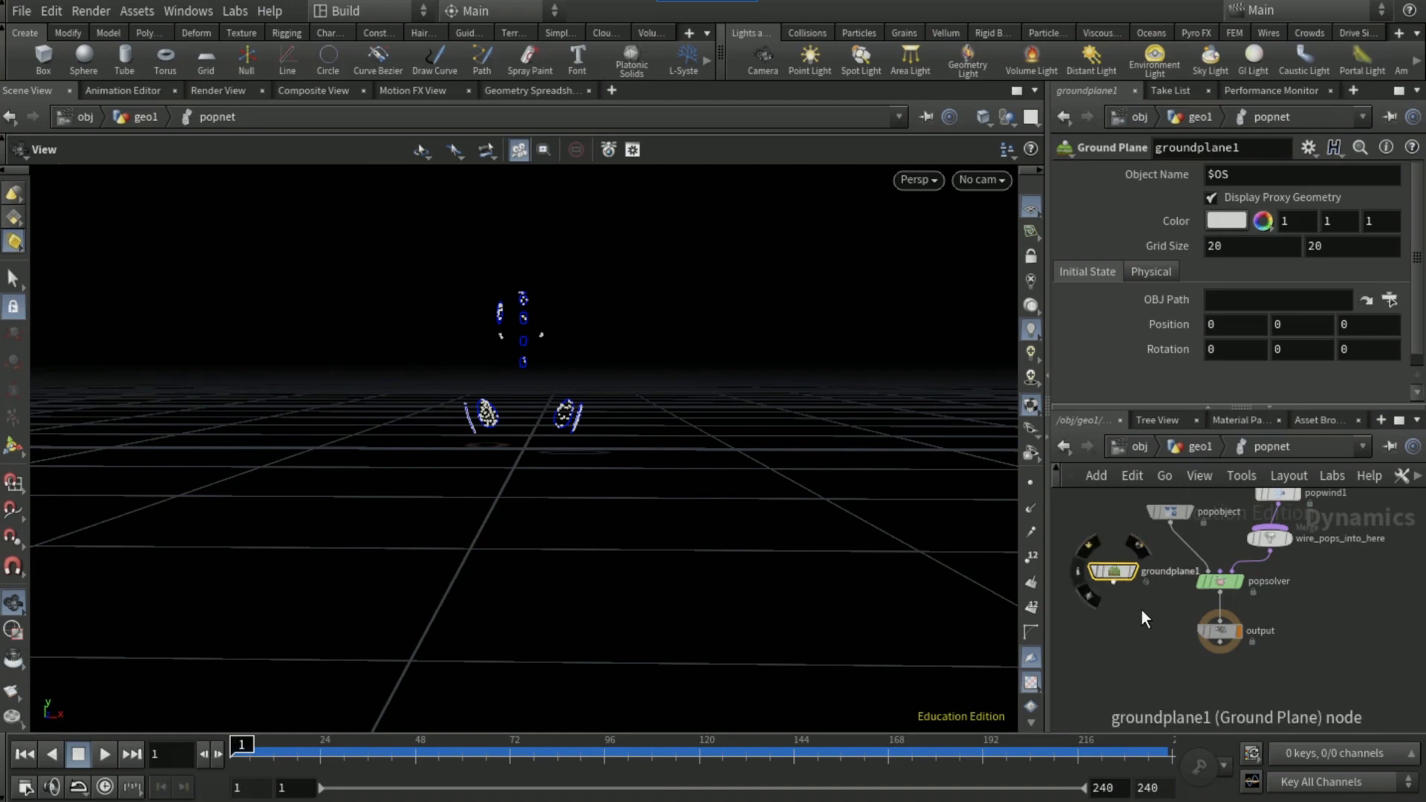
# Add a Merge node combining the ground plane and the POP solver, in that order, and wire it into the output node
pyautogui.press('Tab')
pyautogui.write('merge')
pyautogui.press('Return')
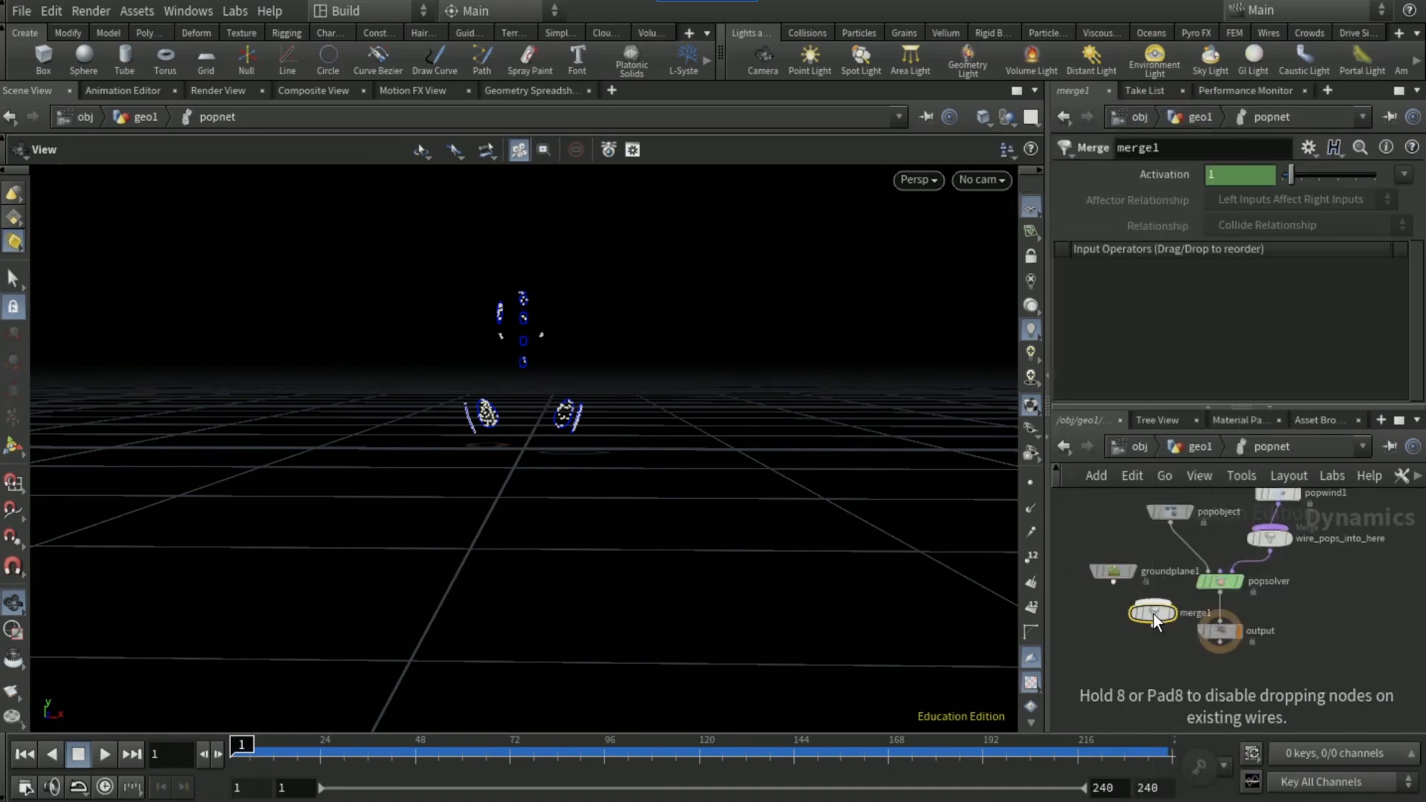
pyautogui.click(1152, 613)
pyautogui.click(1112, 579)
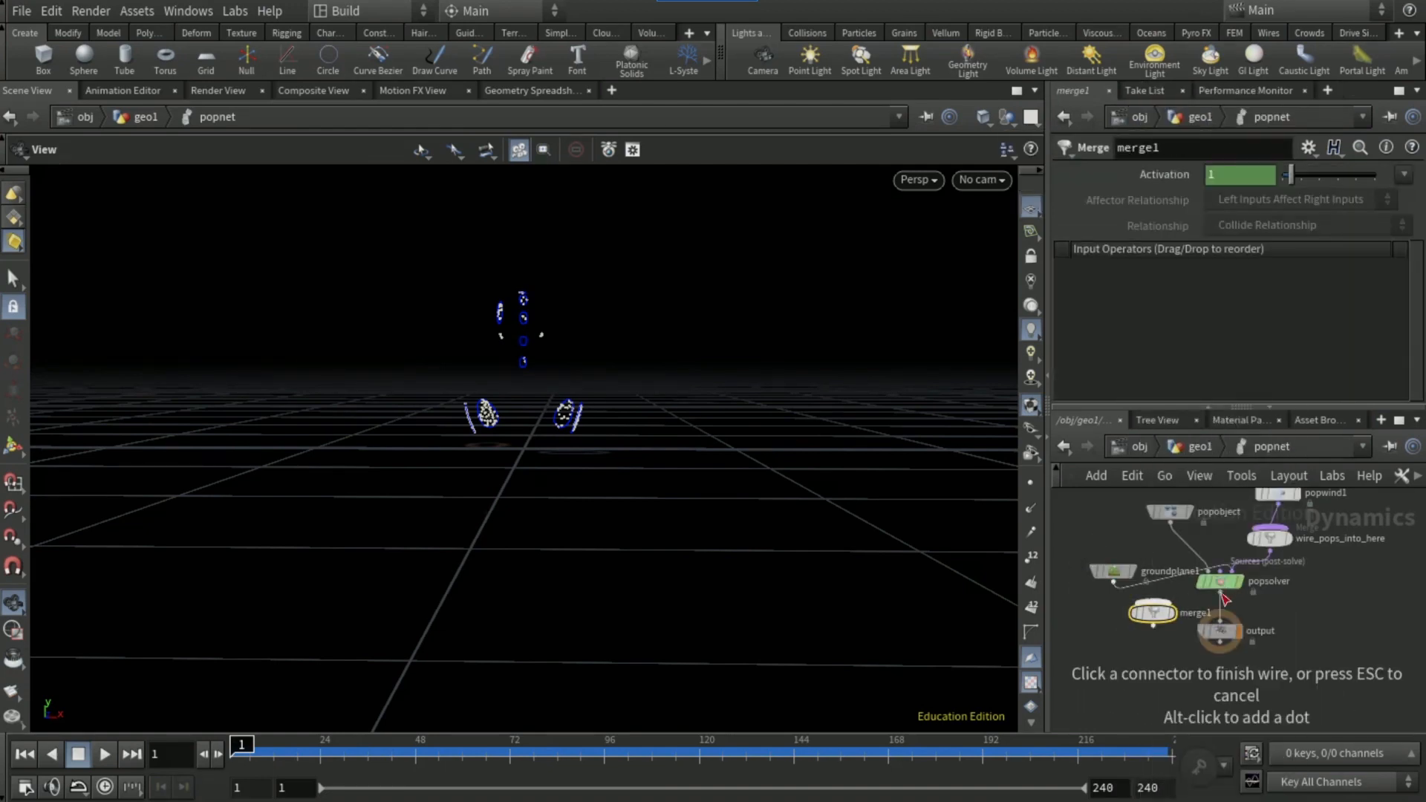
pyautogui.click(1152, 603)
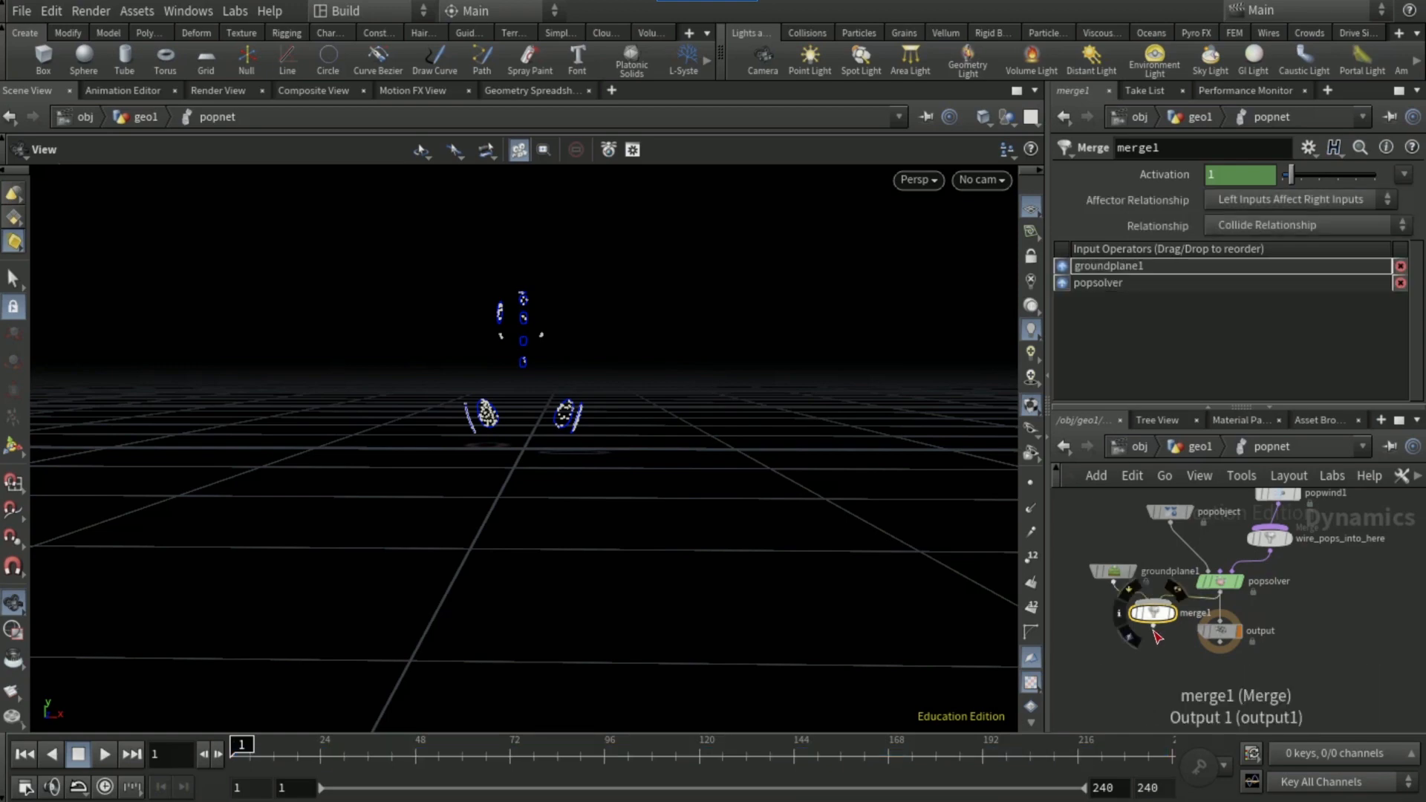
pyautogui.click(1152, 625)
pyautogui.click(1220, 628)
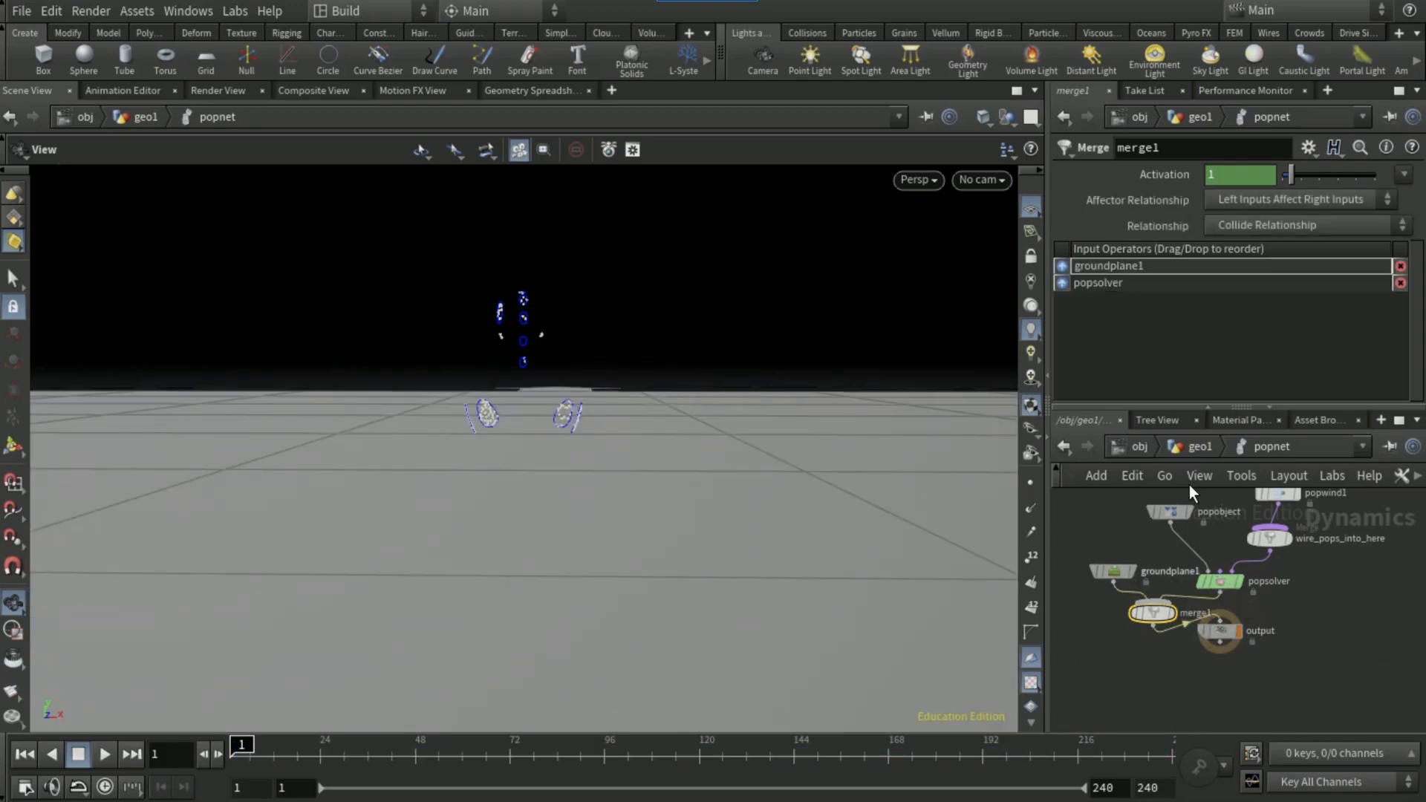
# Return to the geo1 level and set the POP Network's Object Merge object to popobject
pyautogui.click(1201, 446)
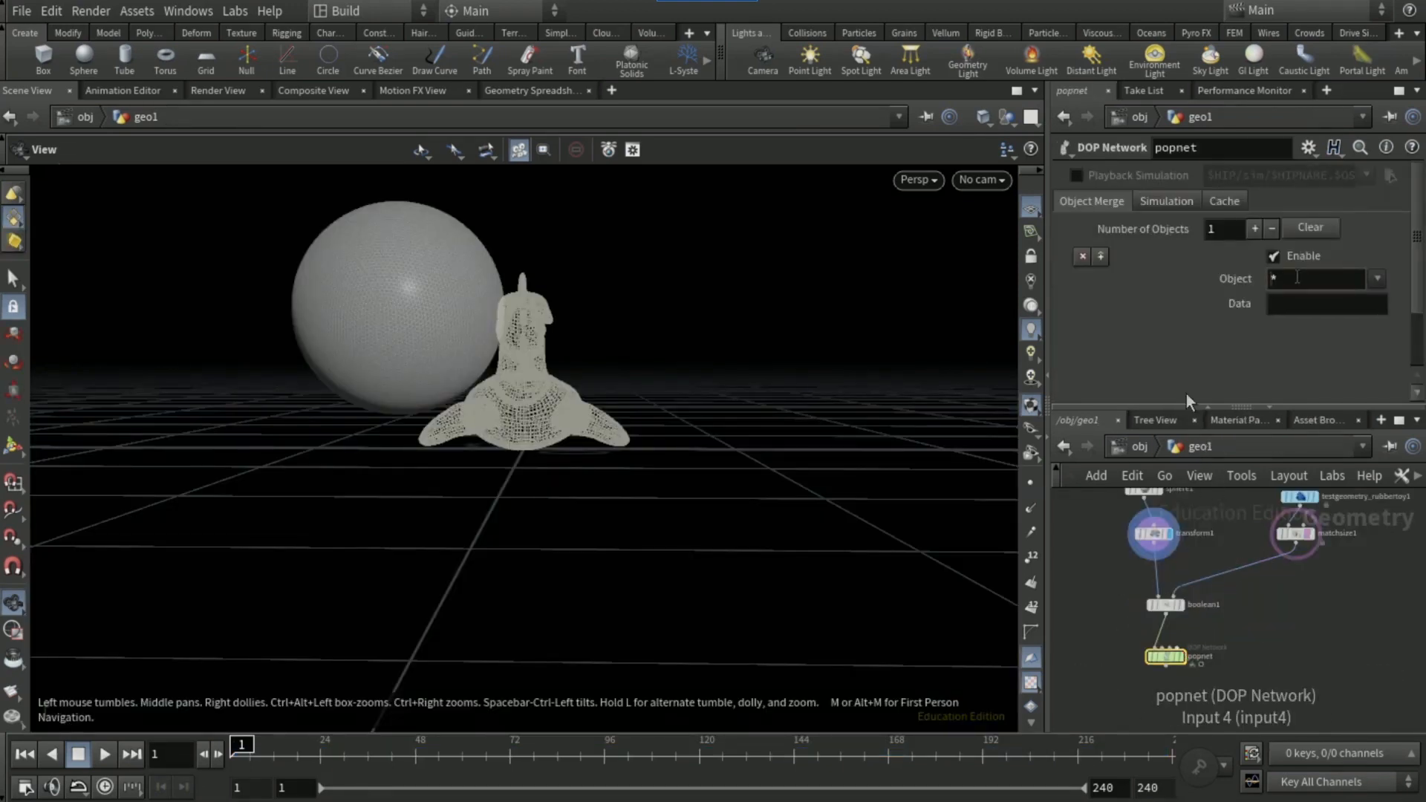
pyautogui.click(1297, 278)
pyautogui.write('popobject')
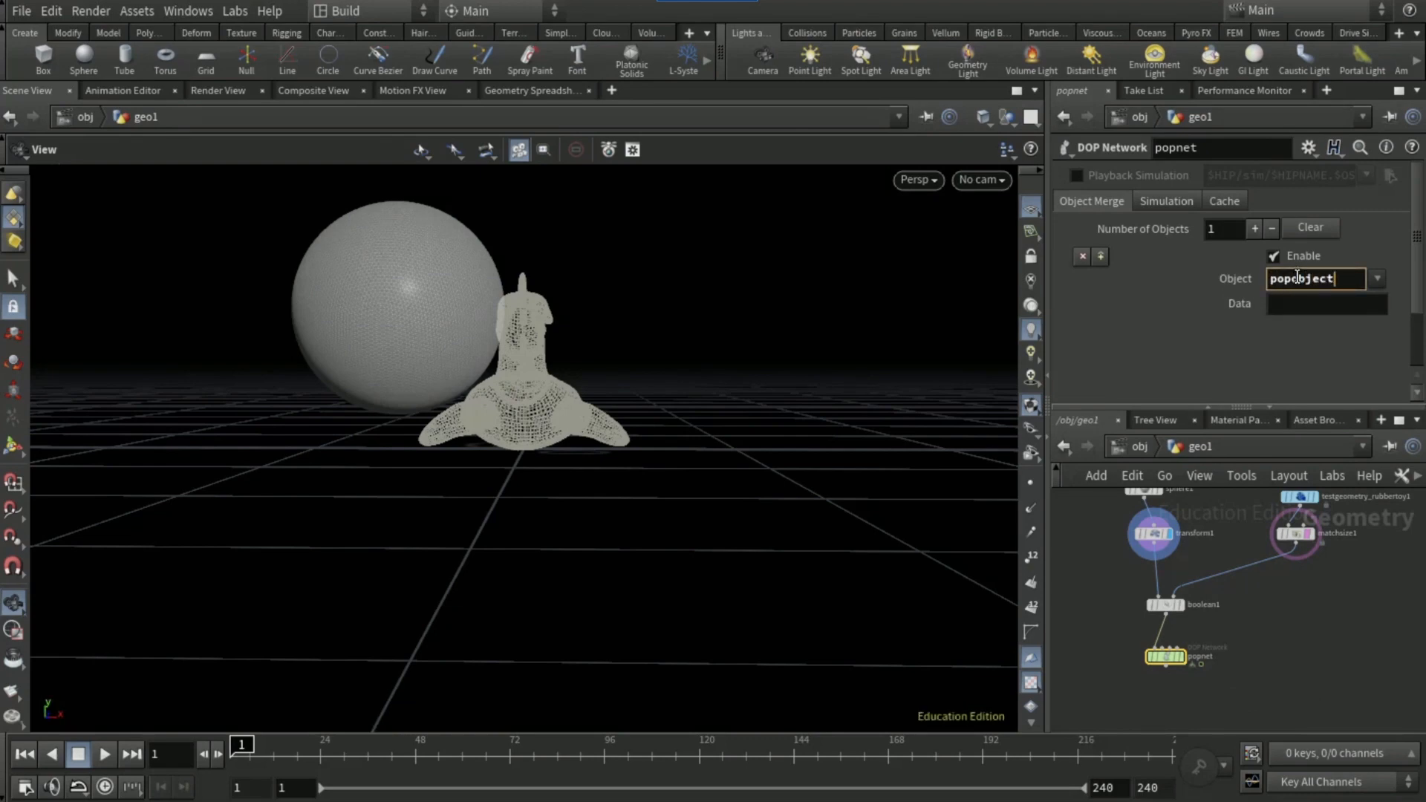
pyautogui.press('Return')
# Duplicate the Boolean with the same sphere and toy inputs, set the copy's operation to Subtract and change its subtraction direction
pyautogui.click(1166, 608)
pyautogui.keyDown('alt'); pyautogui.moveTo(1164, 603); pyautogui.dragTo(1265, 601); pyautogui.keyUp('alt')
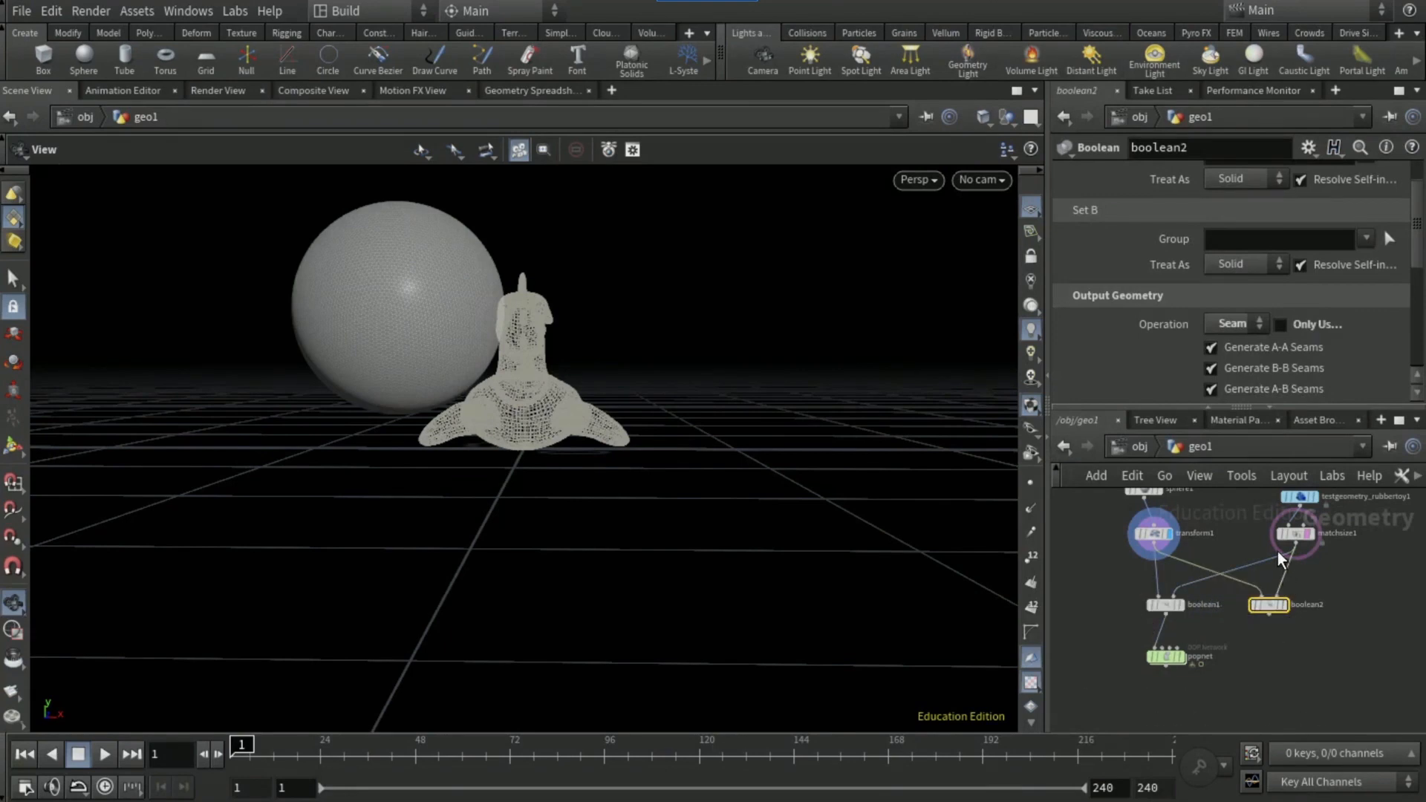
pyautogui.click(1218, 323)
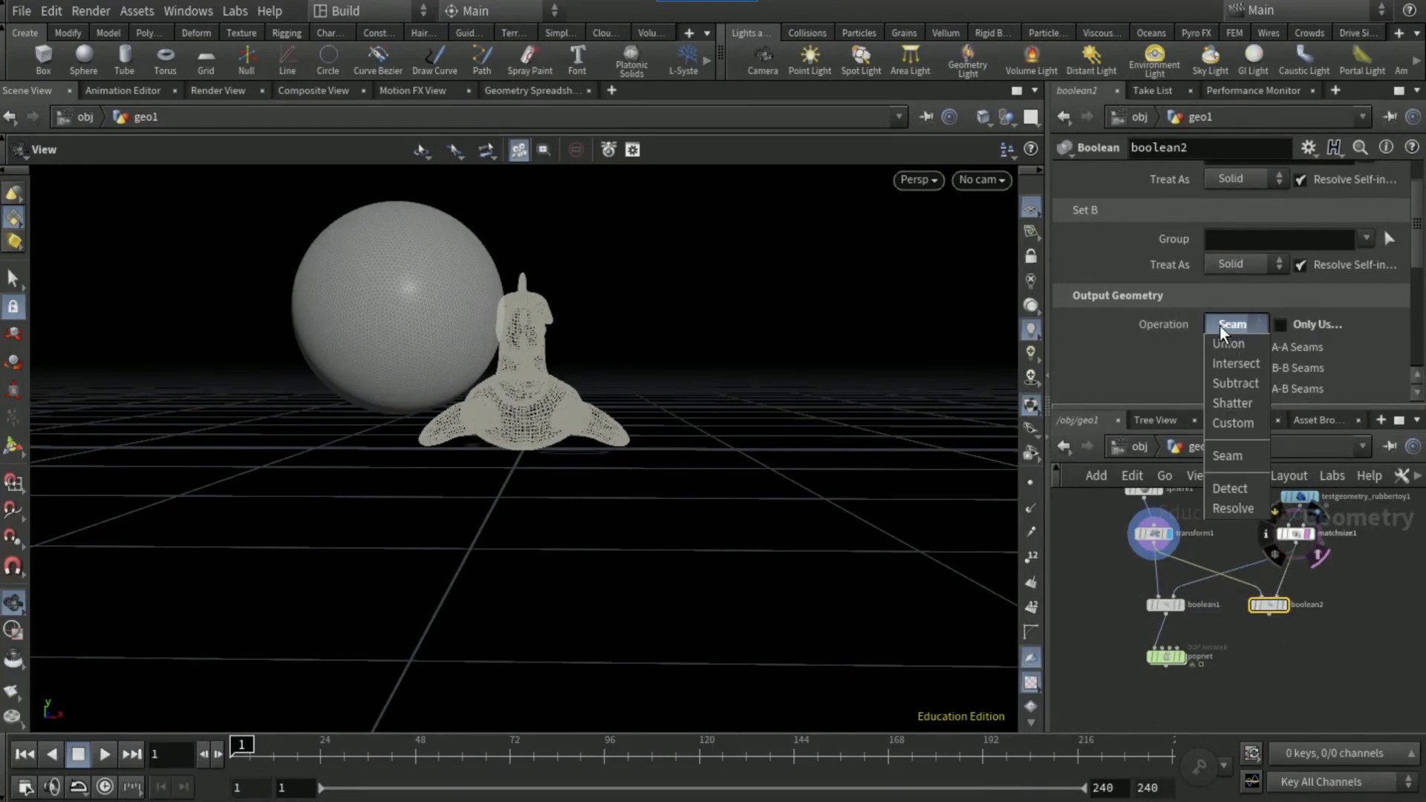
pyautogui.click(1230, 383)
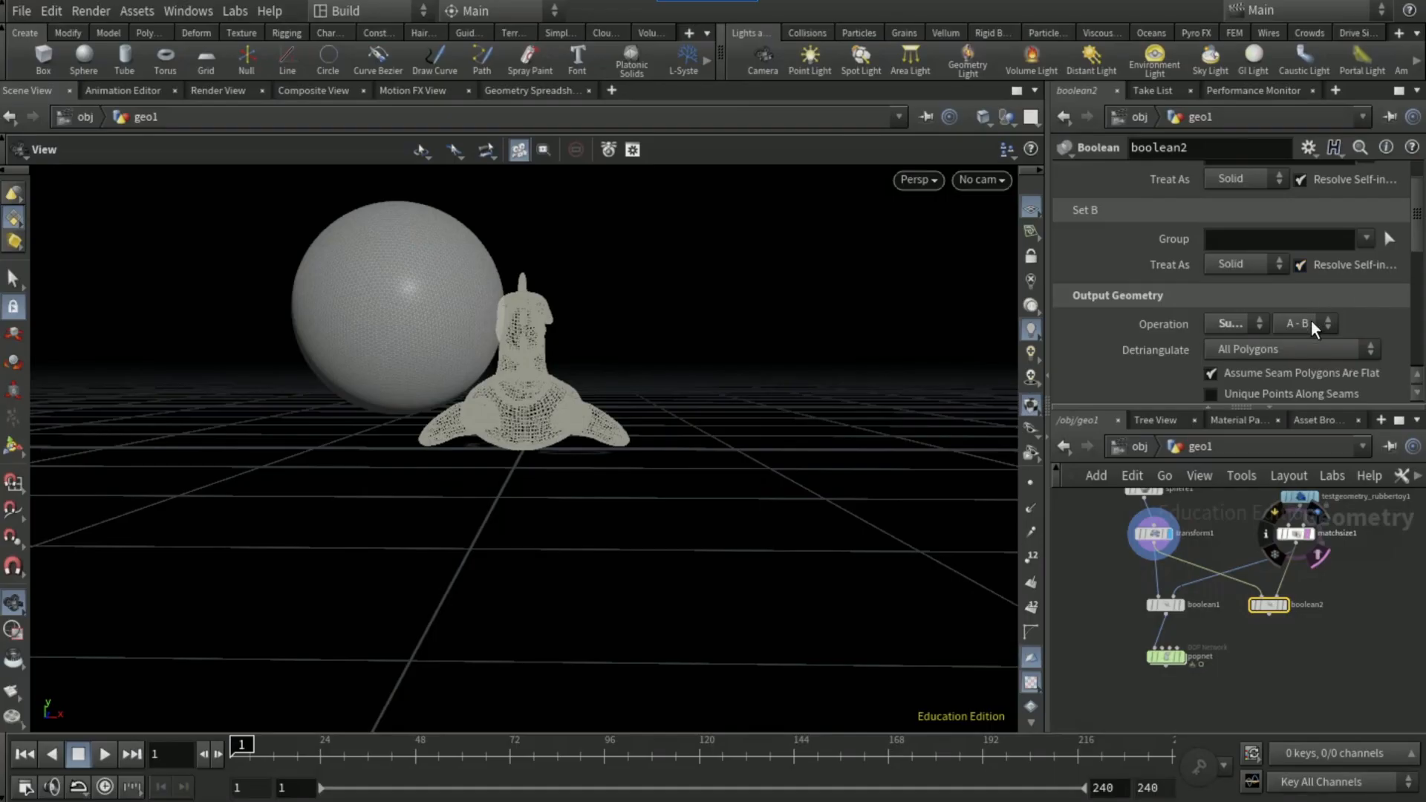
pyautogui.click(1313, 324)
pyautogui.click(1288, 363)
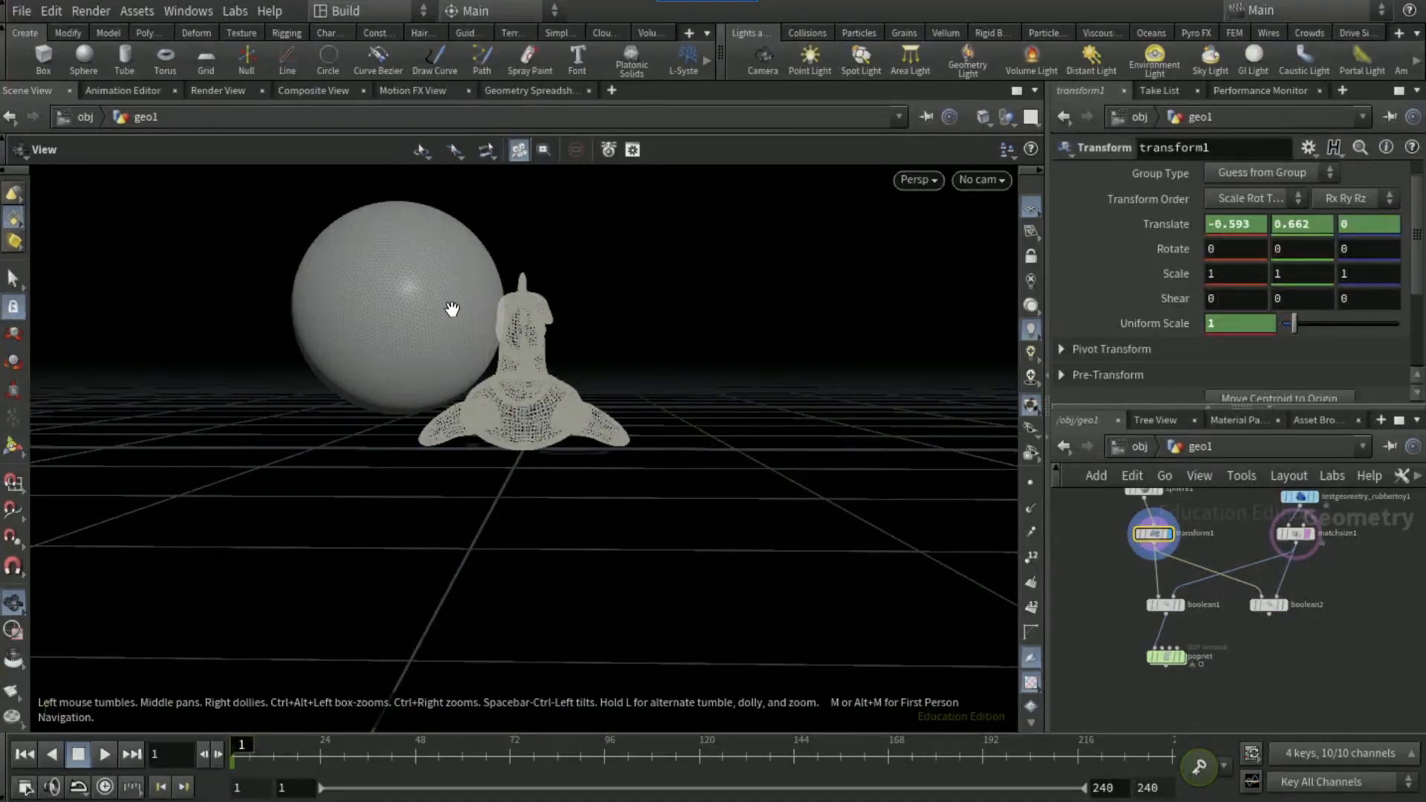
# Shift the sphere clear of the toy at frame 1 by setting its Transform's Translate X to -0.634
pyautogui.moveTo(452, 309); pyautogui.dragTo(713, 390, button='right')
pyautogui.moveTo(504, 316); pyautogui.dragTo(661, 331, button='right')
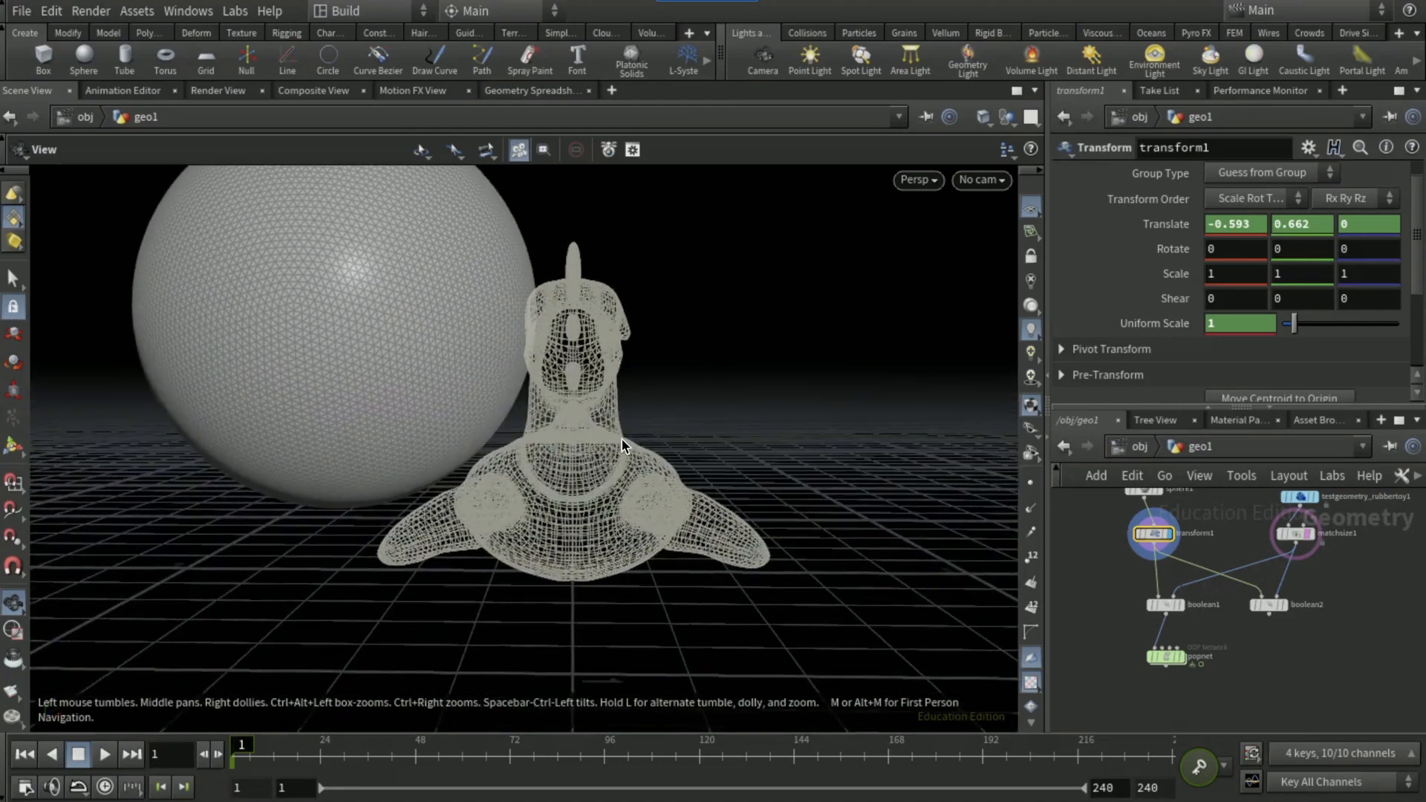
pyautogui.moveTo(617, 430); pyautogui.dragTo(661, 520)
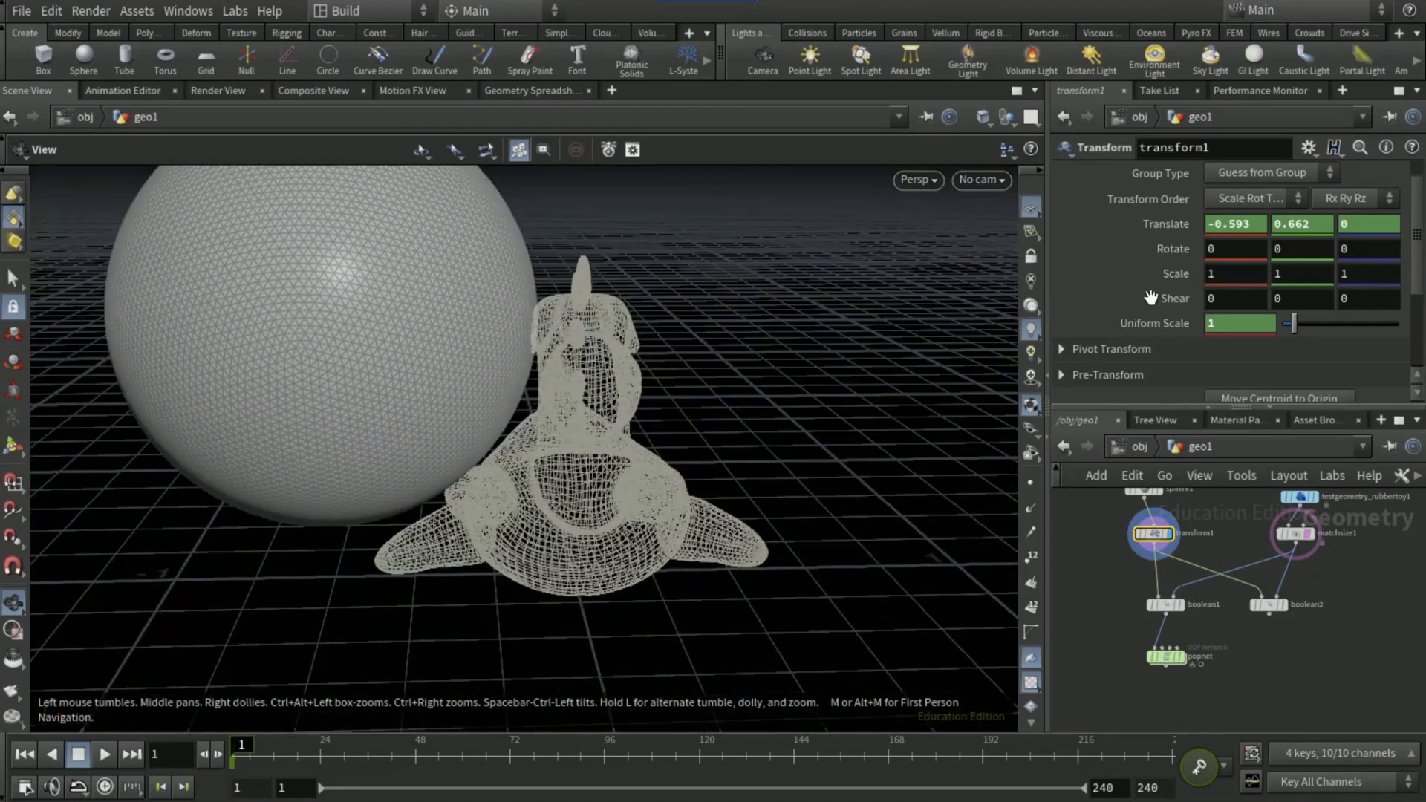
pyautogui.click(1252, 231)
pyautogui.scroll(-20, 1253, 231)
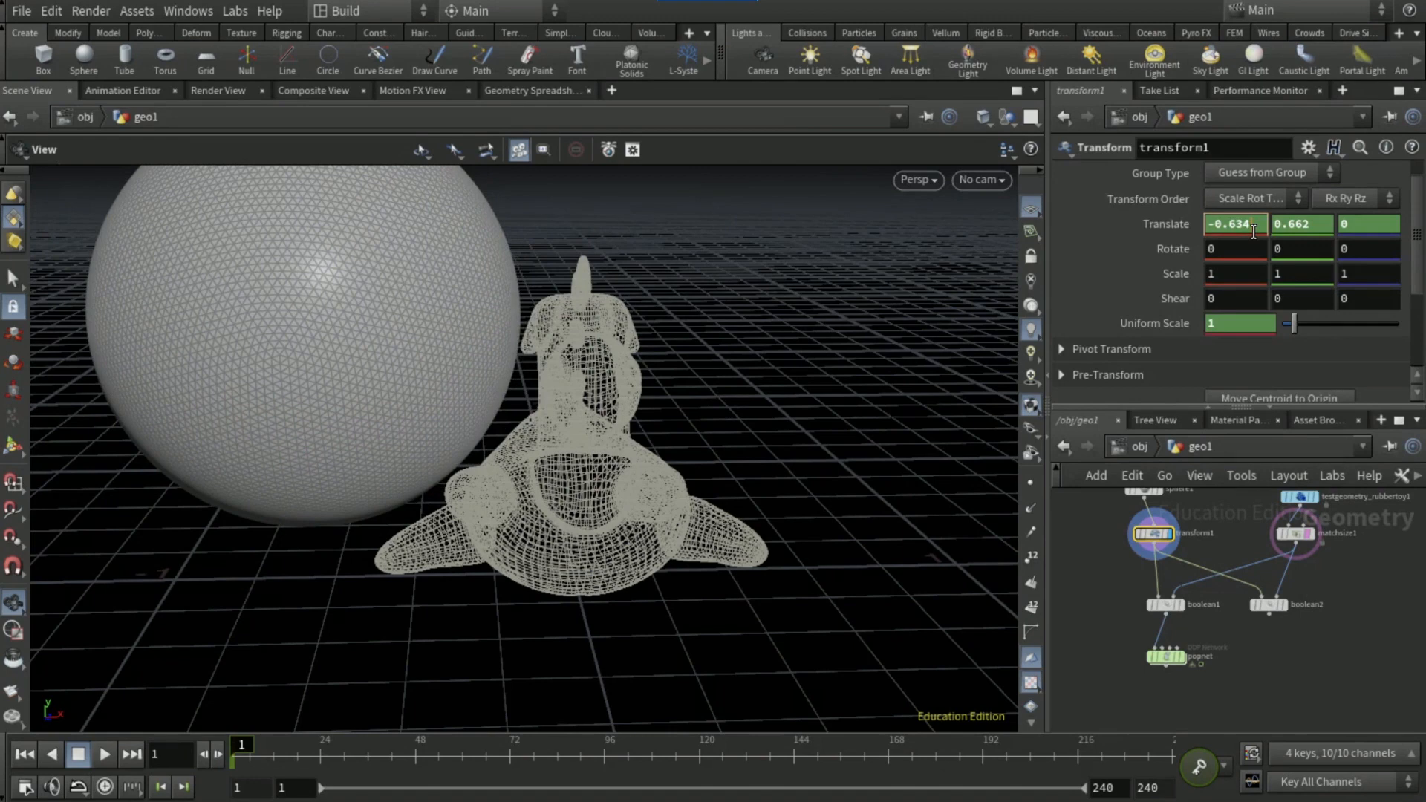
pyautogui.click(1378, 609)
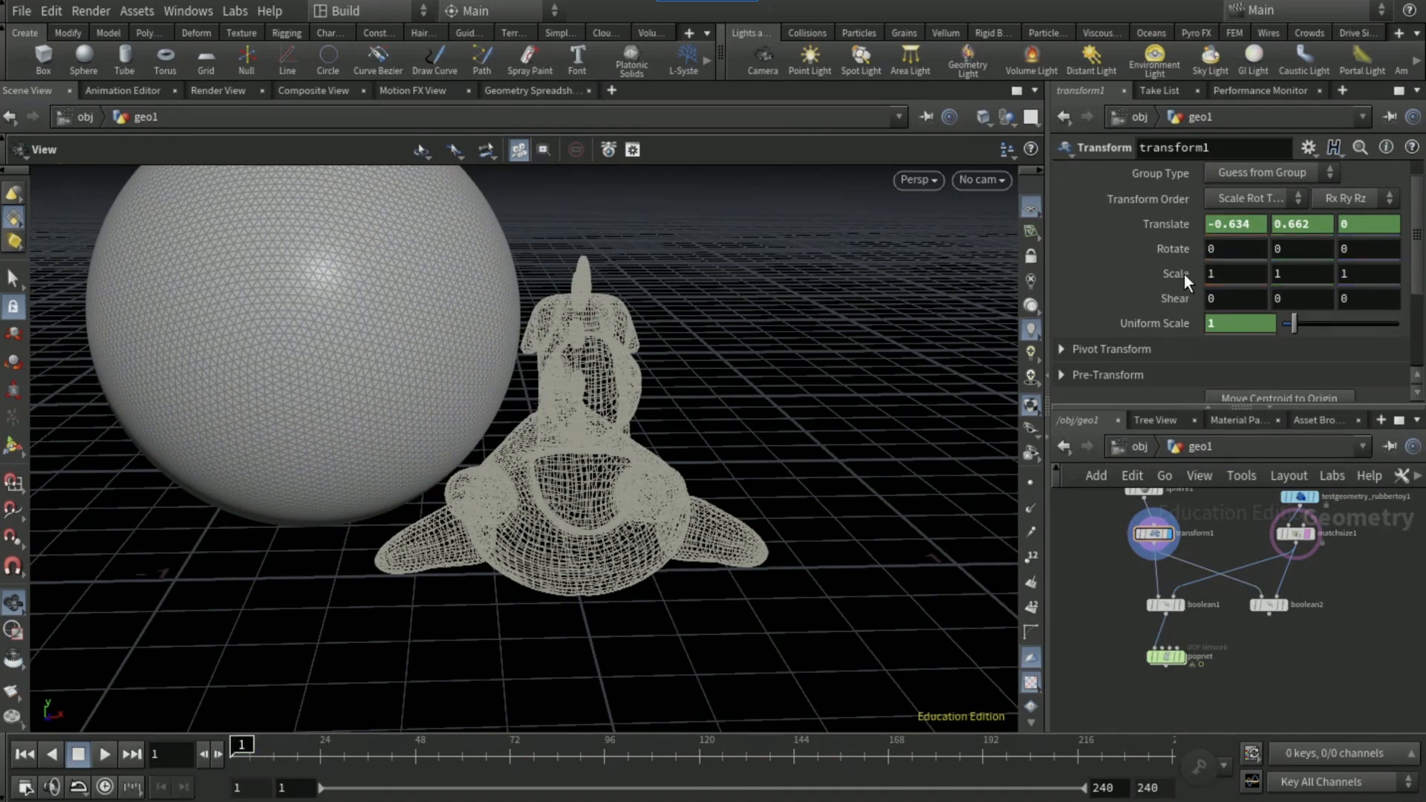
# At frame 240, set the sphere's Translate X to -0.032, Y to 0.364 and Uniform Scale to 1.367 to engulf the toy
pyautogui.click(132, 755)
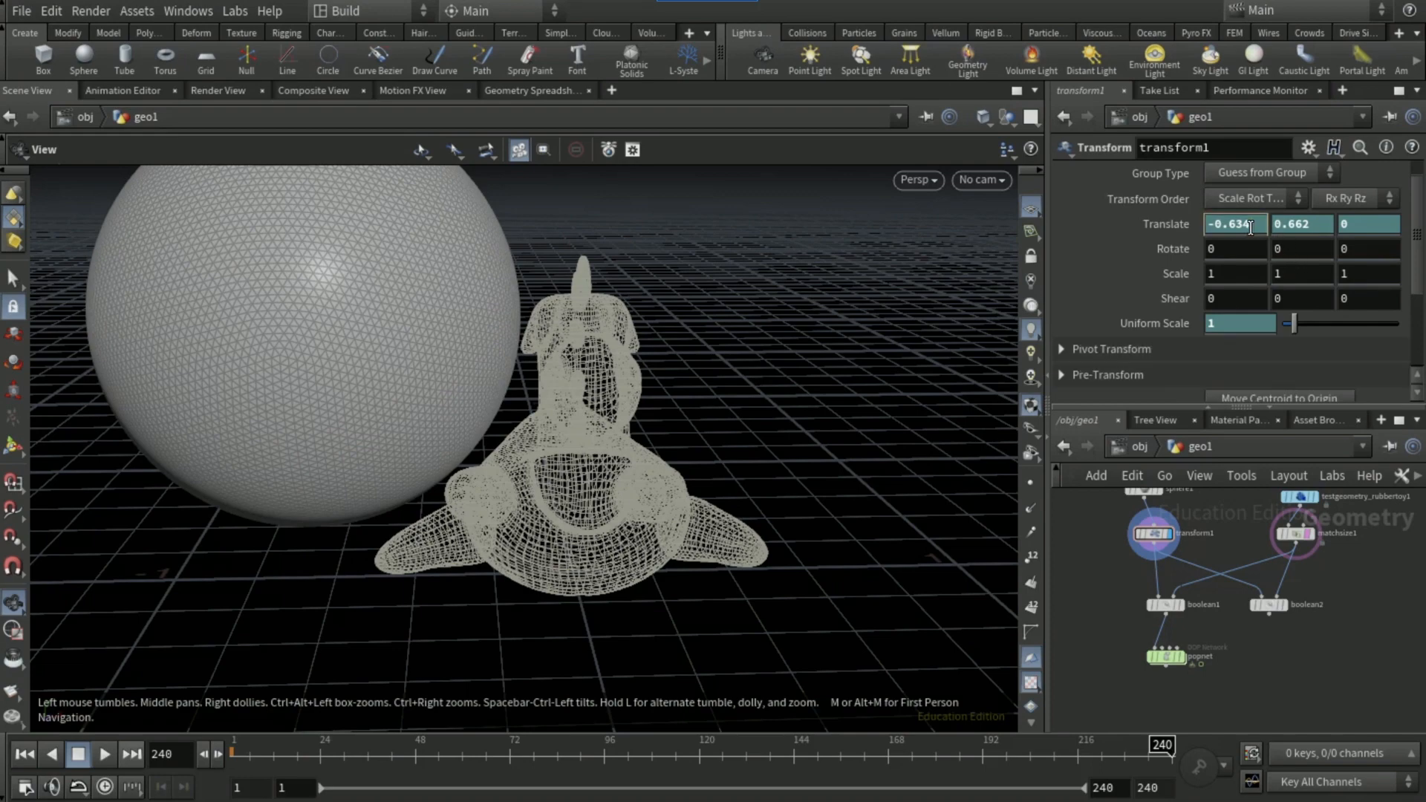
pyautogui.scroll(6, 1251, 227)
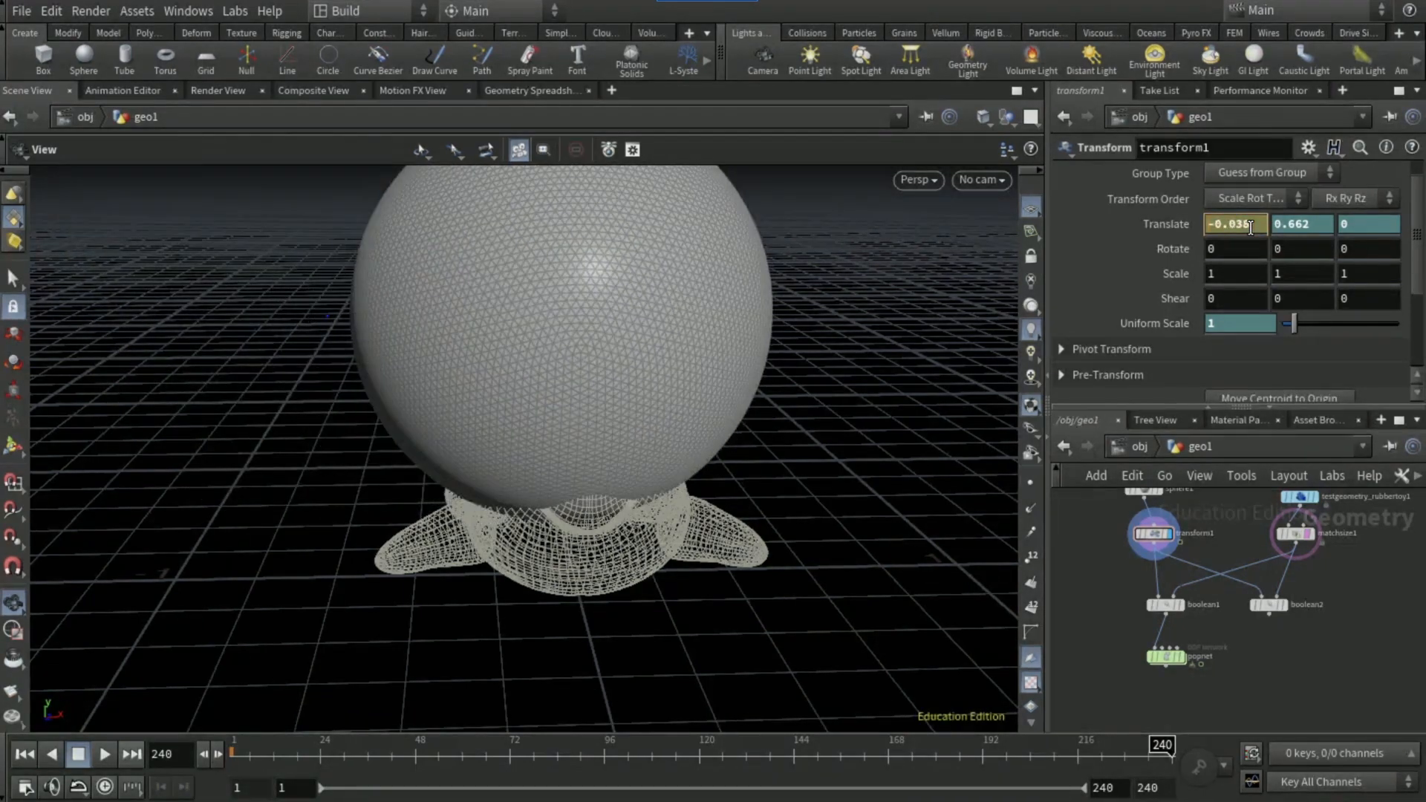
pyautogui.scroll(2, 1251, 227)
pyautogui.scroll(5, 1312, 223)
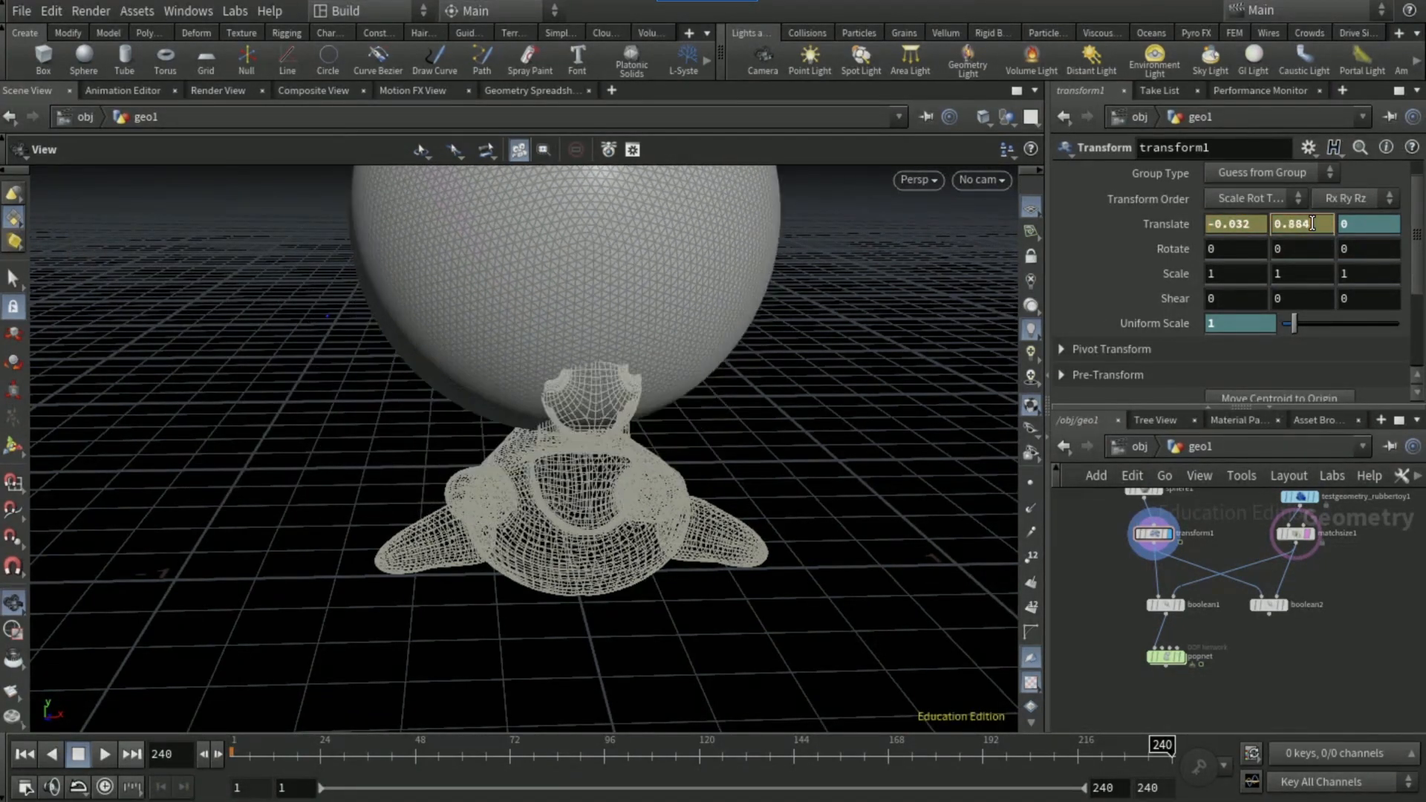
pyautogui.scroll(-6, 1312, 223)
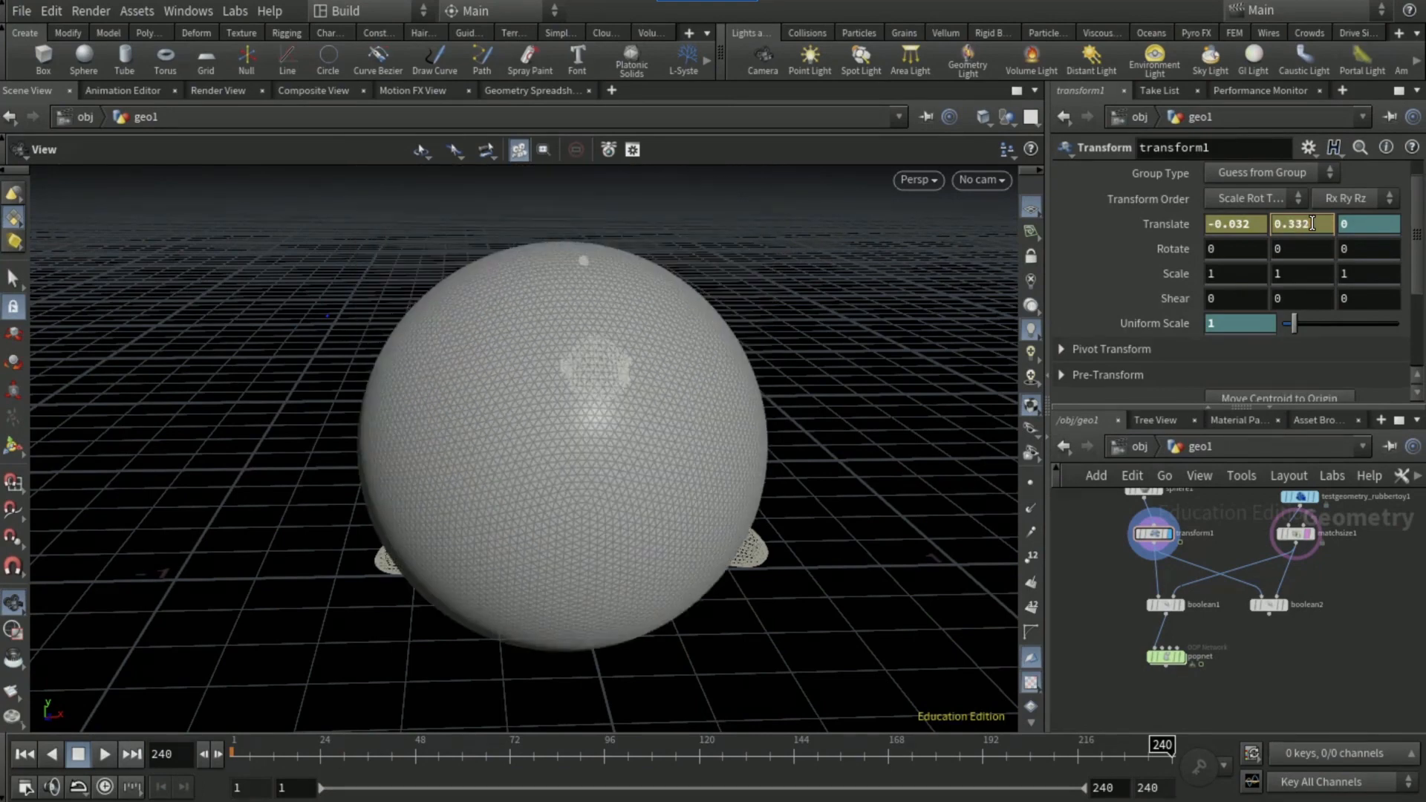
pyautogui.scroll(-3, 1312, 223)
pyautogui.scroll(3, 1306, 224)
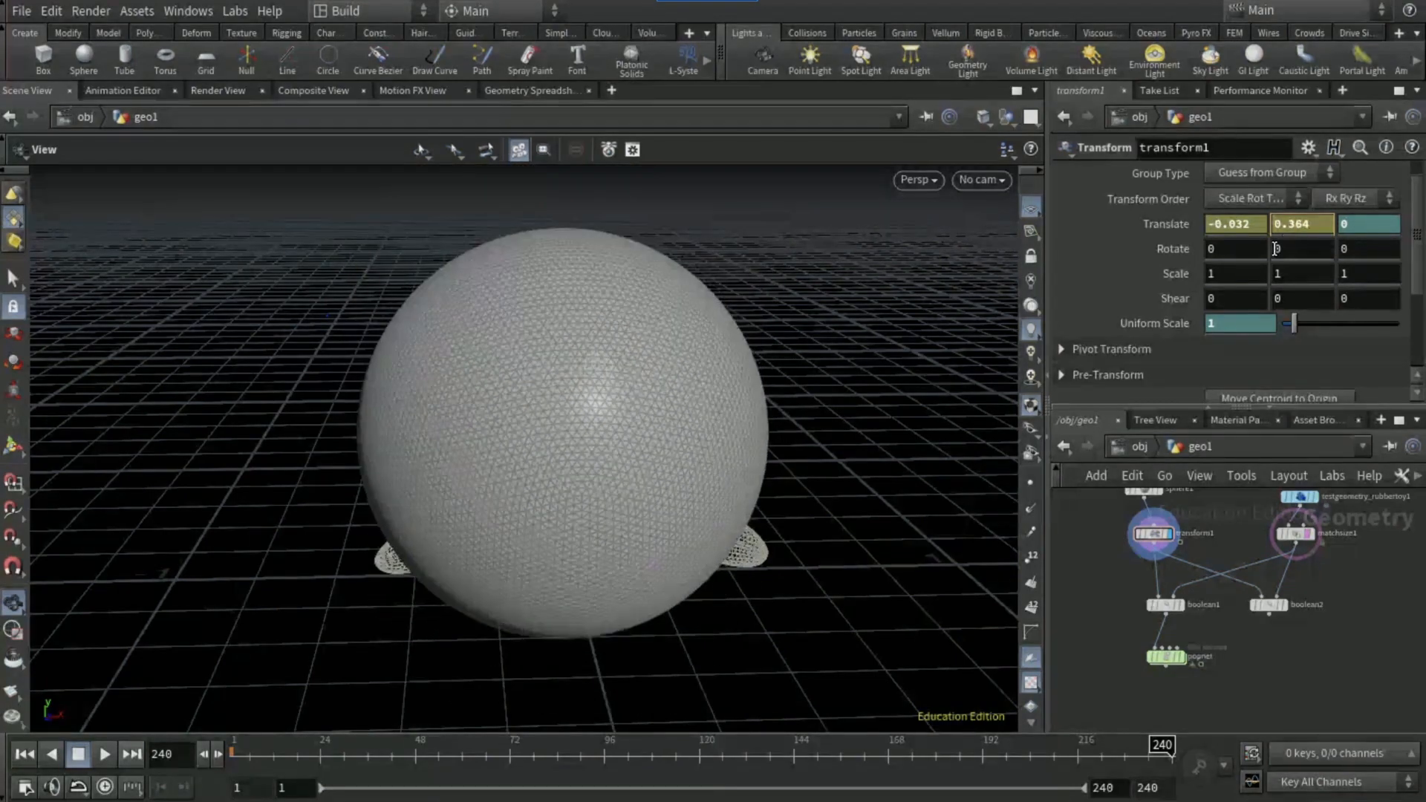
pyautogui.scroll(4, 1237, 333)
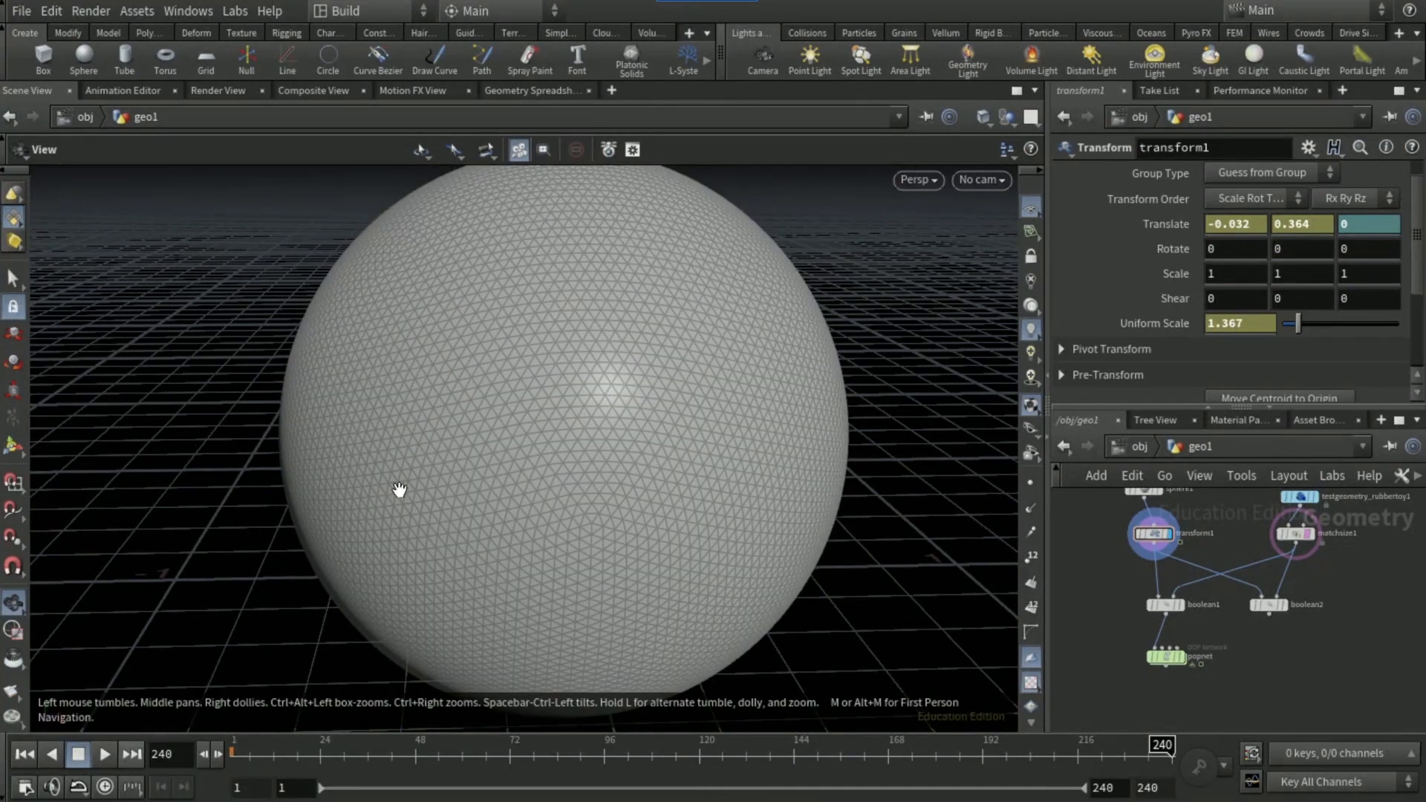
# Keyframe the sphere's Uniform Scale and Translate at frame 240, and scrub the timeline back to check its movement over the toy
pyautogui.moveTo(608, 478); pyautogui.dragTo(652, 474)
pyautogui.moveTo(652, 474); pyautogui.dragTo(410, 510, button='right')
pyautogui.moveTo(274, 503); pyautogui.dragTo(535, 542)
pyautogui.keyDown('alt'); pyautogui.click(1151, 319); pyautogui.keyUp('alt')
pyautogui.keyDown('alt'); pyautogui.click(1175, 224); pyautogui.keyUp('alt')
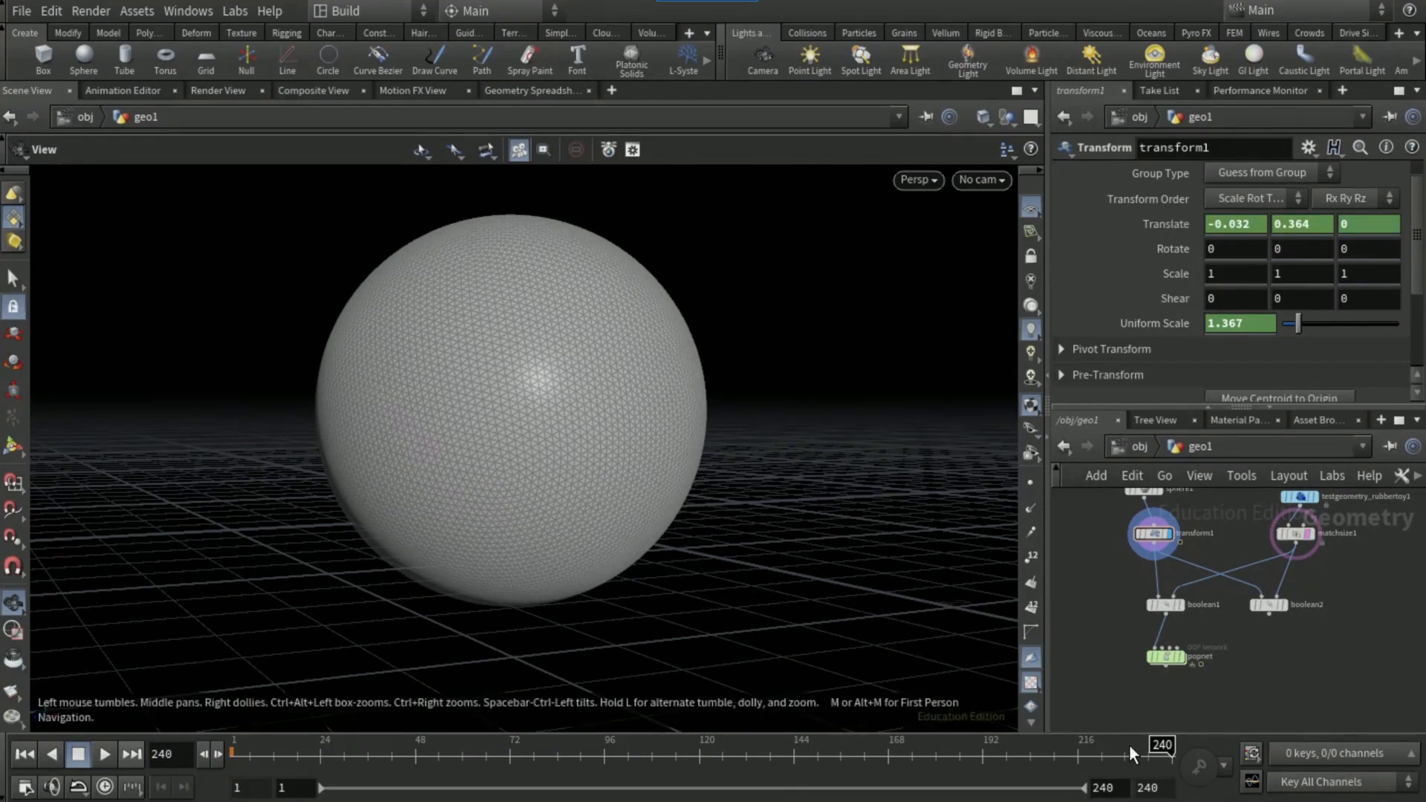
pyautogui.moveTo(1129, 746); pyautogui.dragTo(228, 606)
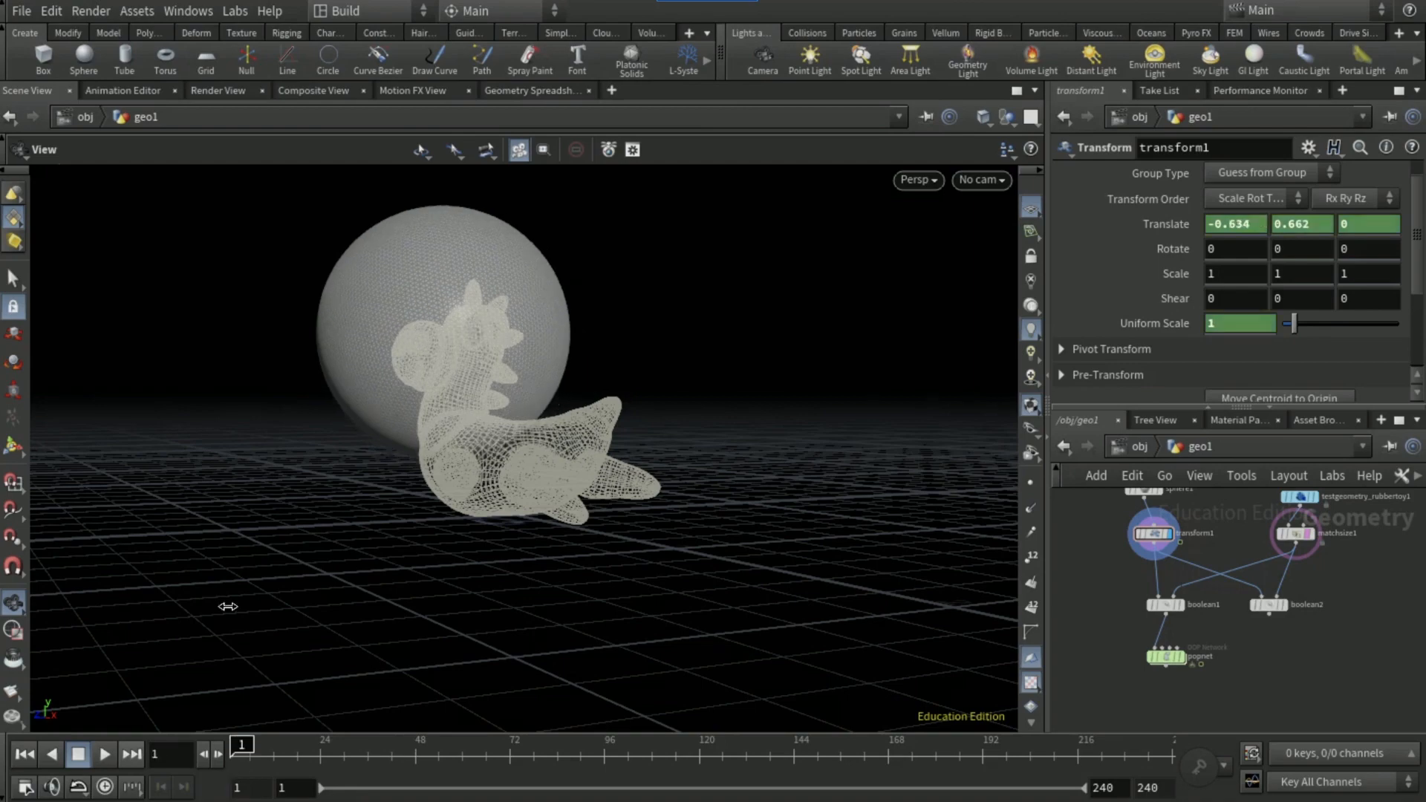
pyautogui.moveTo(461, 471); pyautogui.dragTo(441, 382)
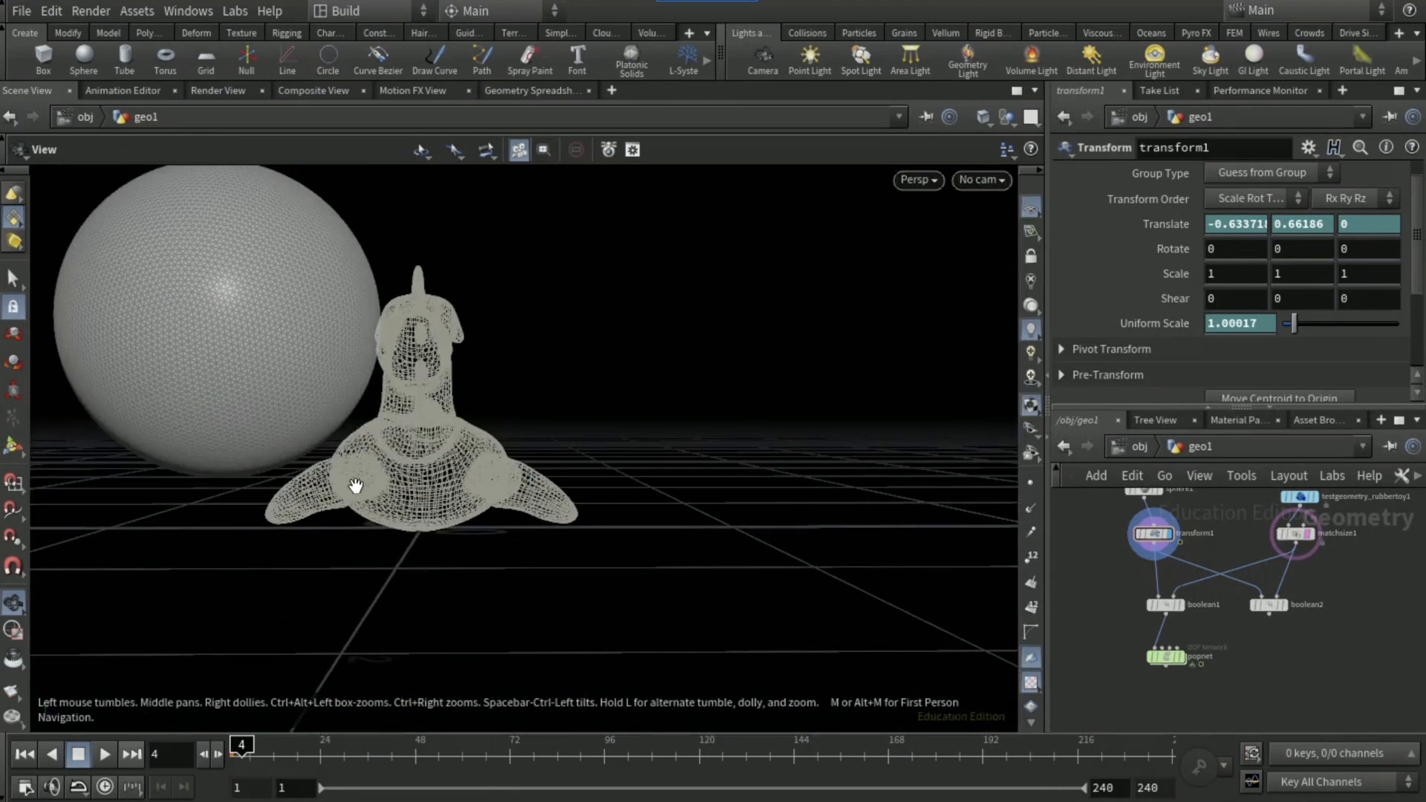
# Add a Merge node combining the POP Network output with the second Boolean's output
pyautogui.click(1167, 670)
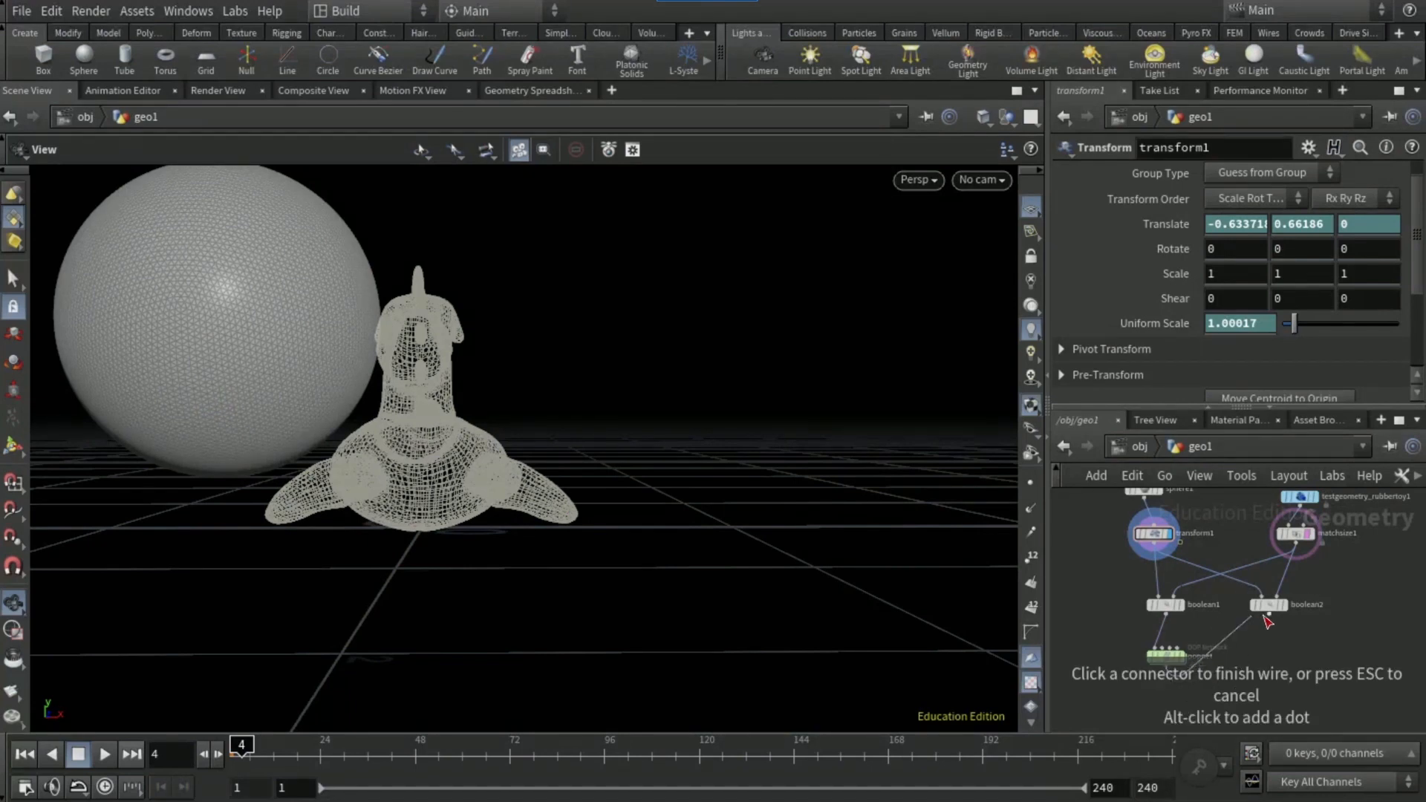
pyautogui.press('Tab')
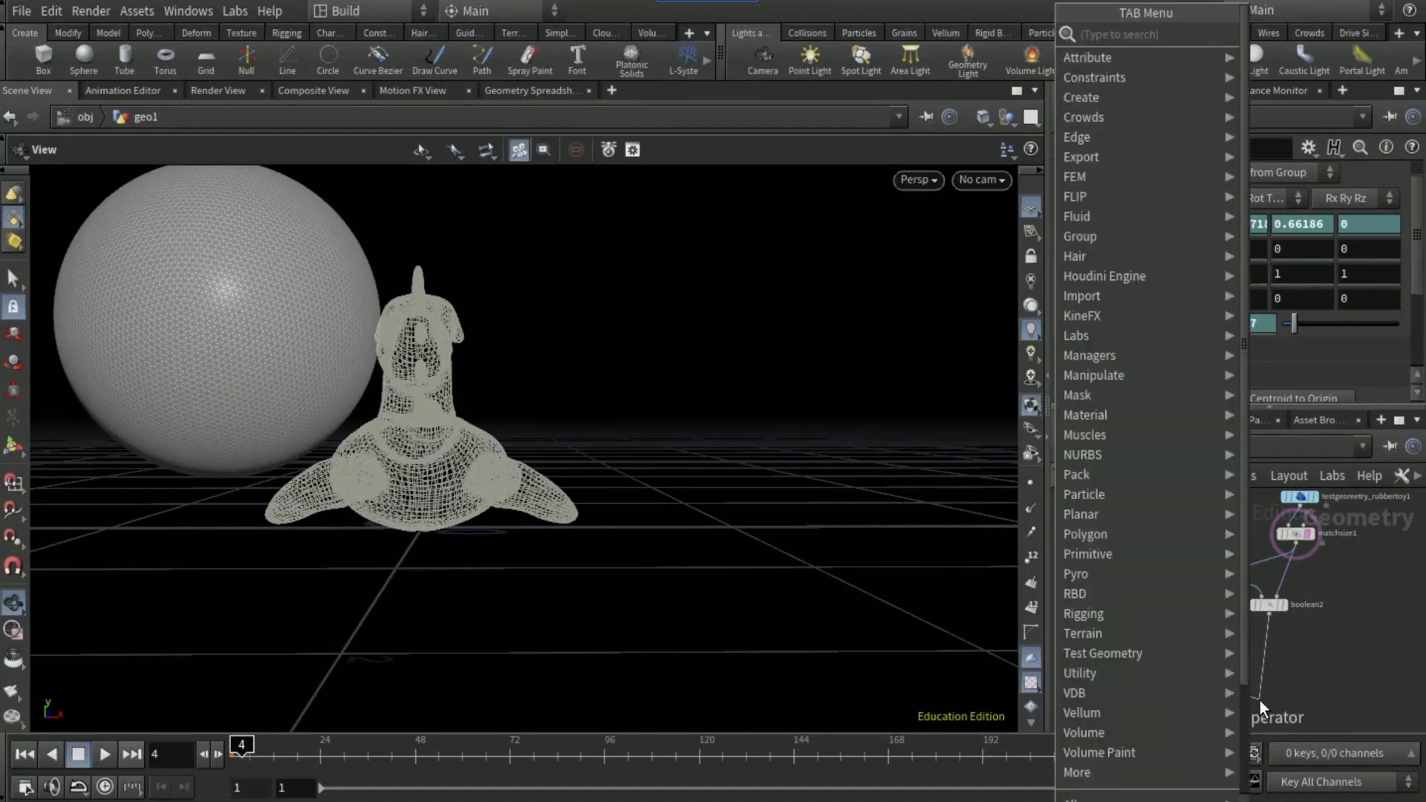
pyautogui.write('merge')
pyautogui.press('Return')
pyautogui.click(1260, 701)
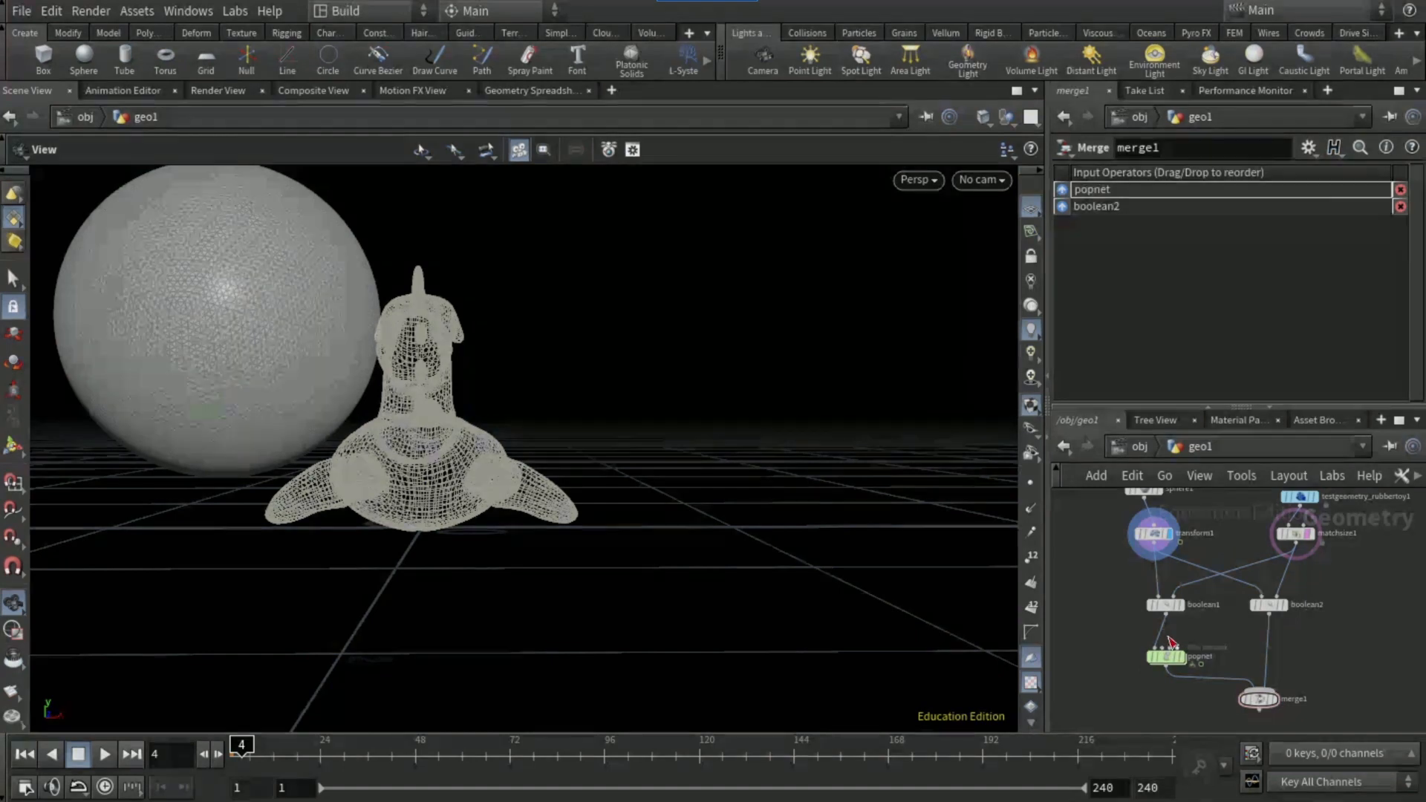
# Limit the first Boolean's seam output to A-B seams by turning off the A-A and B-B seams
pyautogui.click(1167, 605)
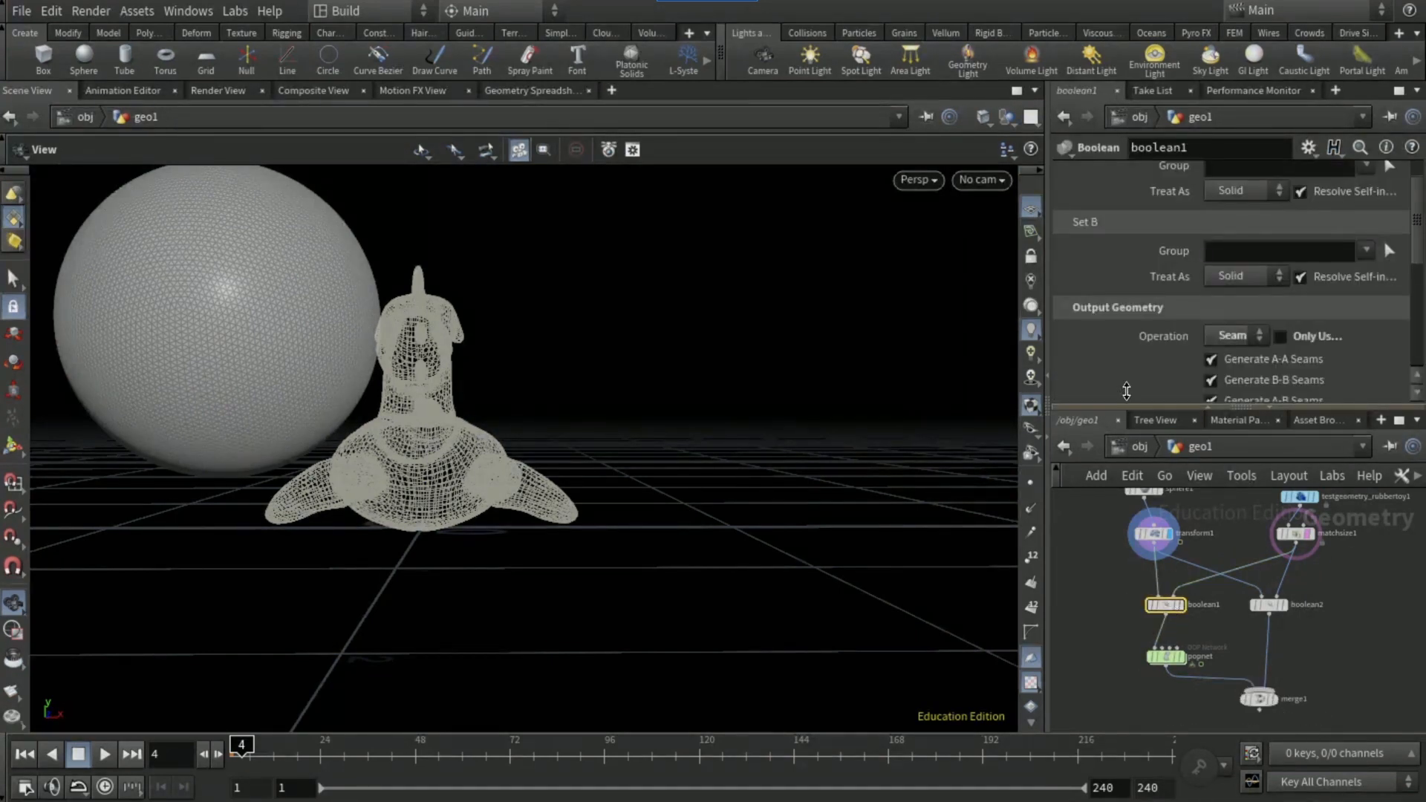
pyautogui.scroll(-2, 1126, 394)
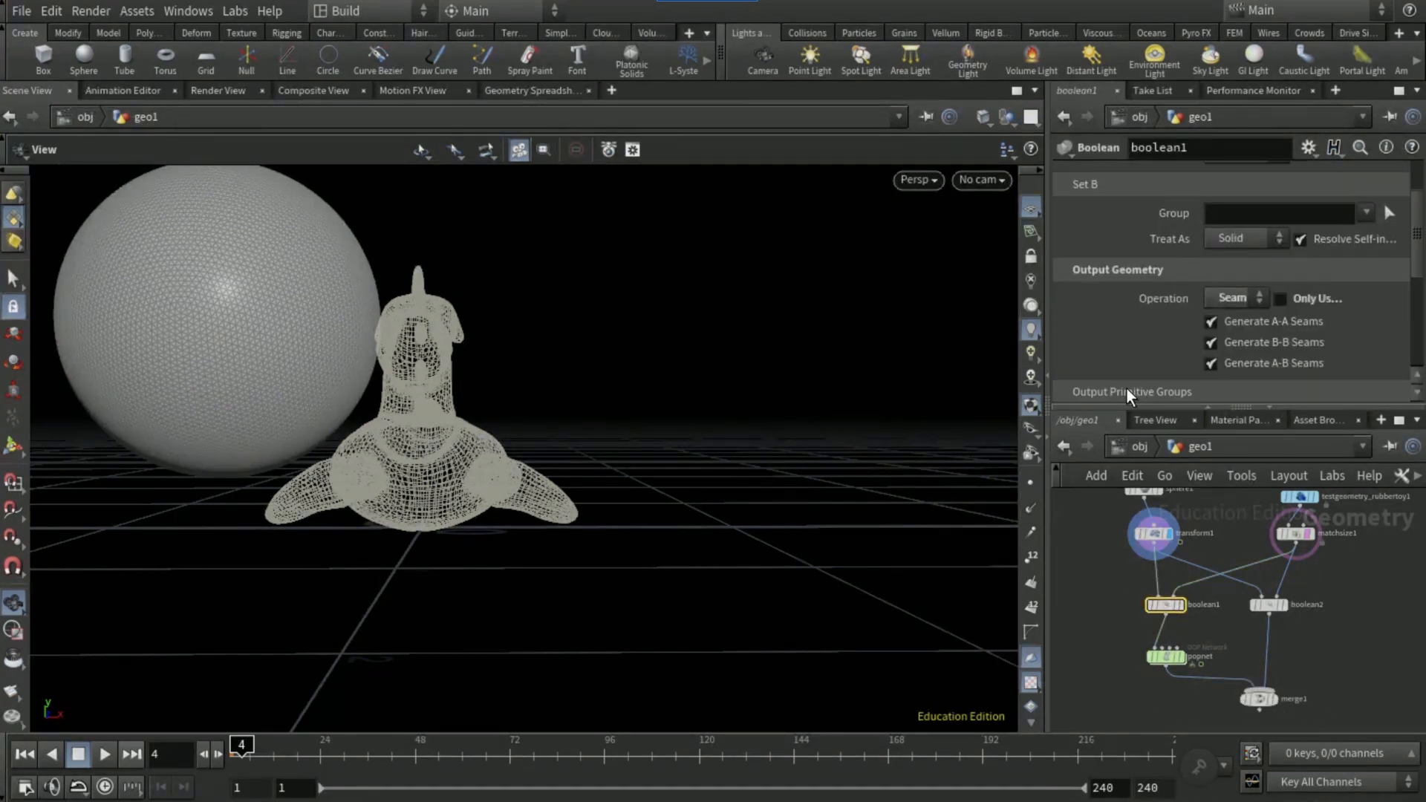
pyautogui.click(1209, 342)
pyautogui.click(1209, 320)
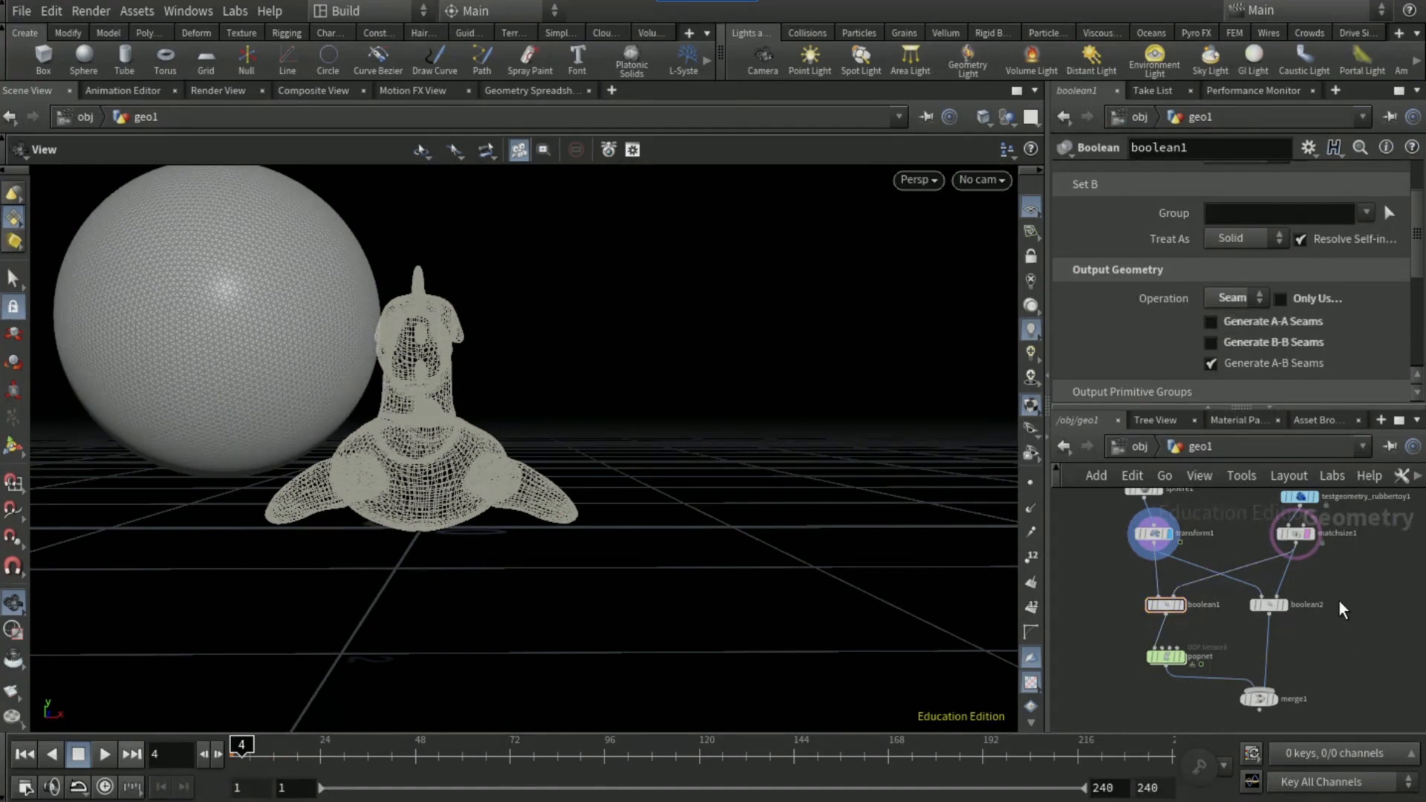
# Display the second Boolean and play and scrub the animation to examine how the sphere cuts away the toy
pyautogui.click(1282, 606)
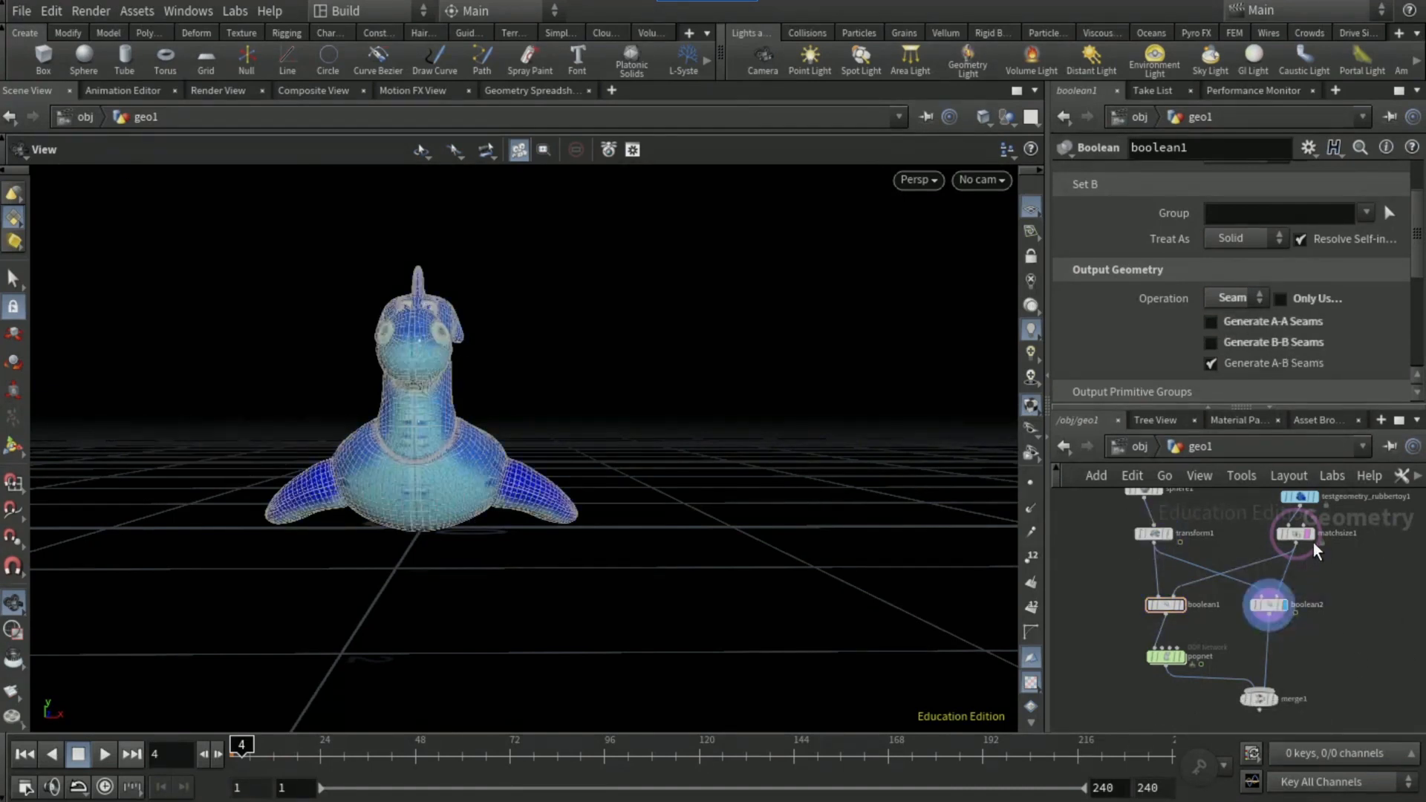
pyautogui.click(1269, 604)
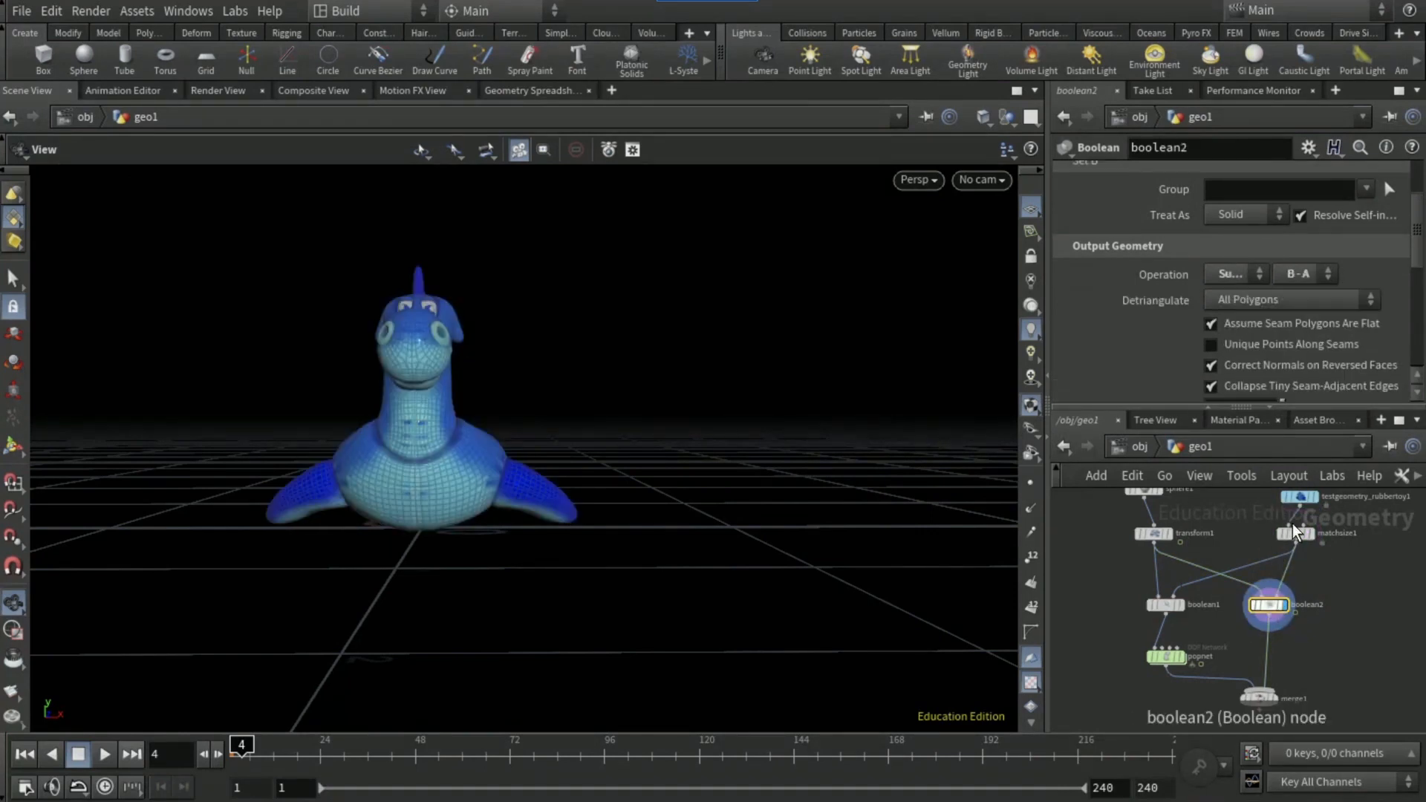
pyautogui.click(104, 755)
pyautogui.click(28, 751)
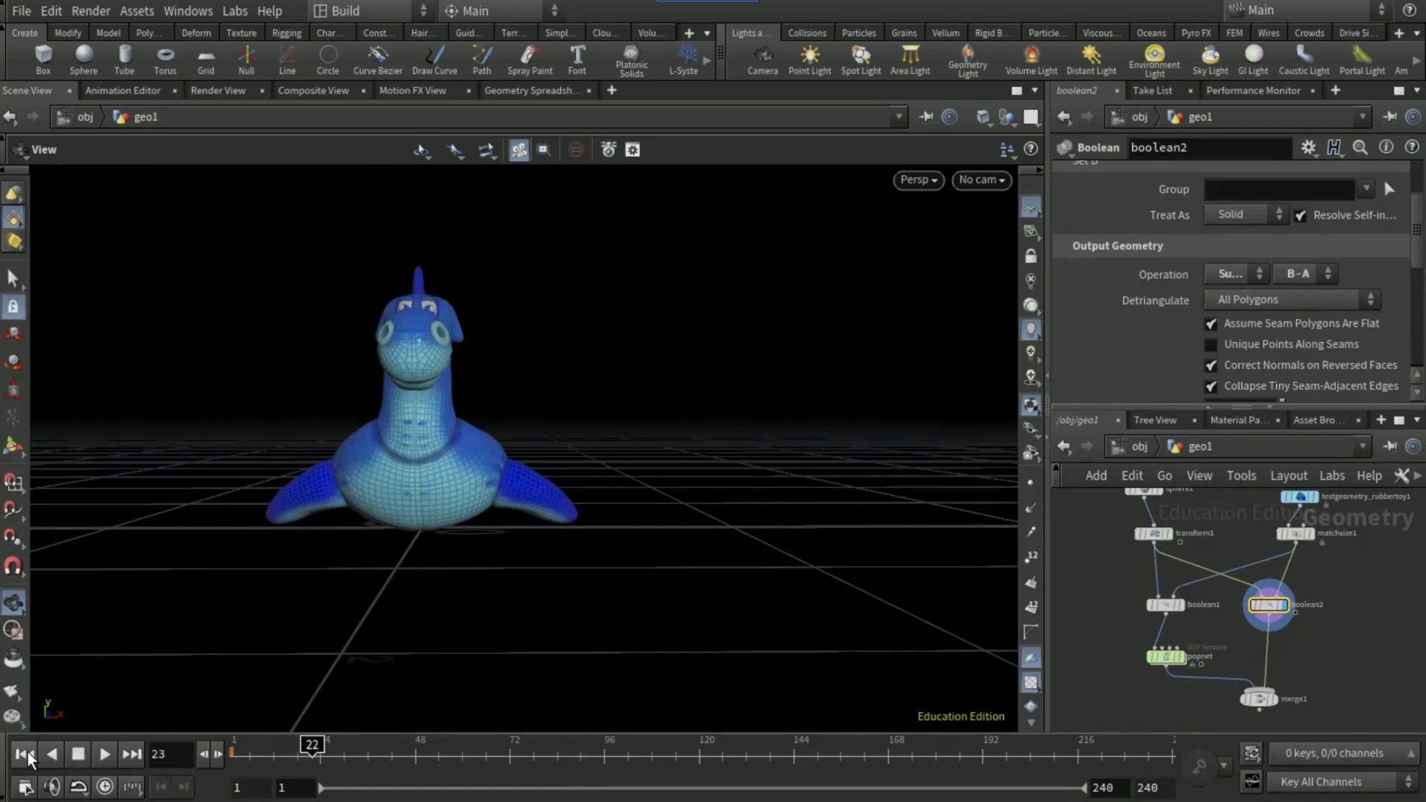
pyautogui.moveTo(118, 668); pyautogui.dragTo(320, 728)
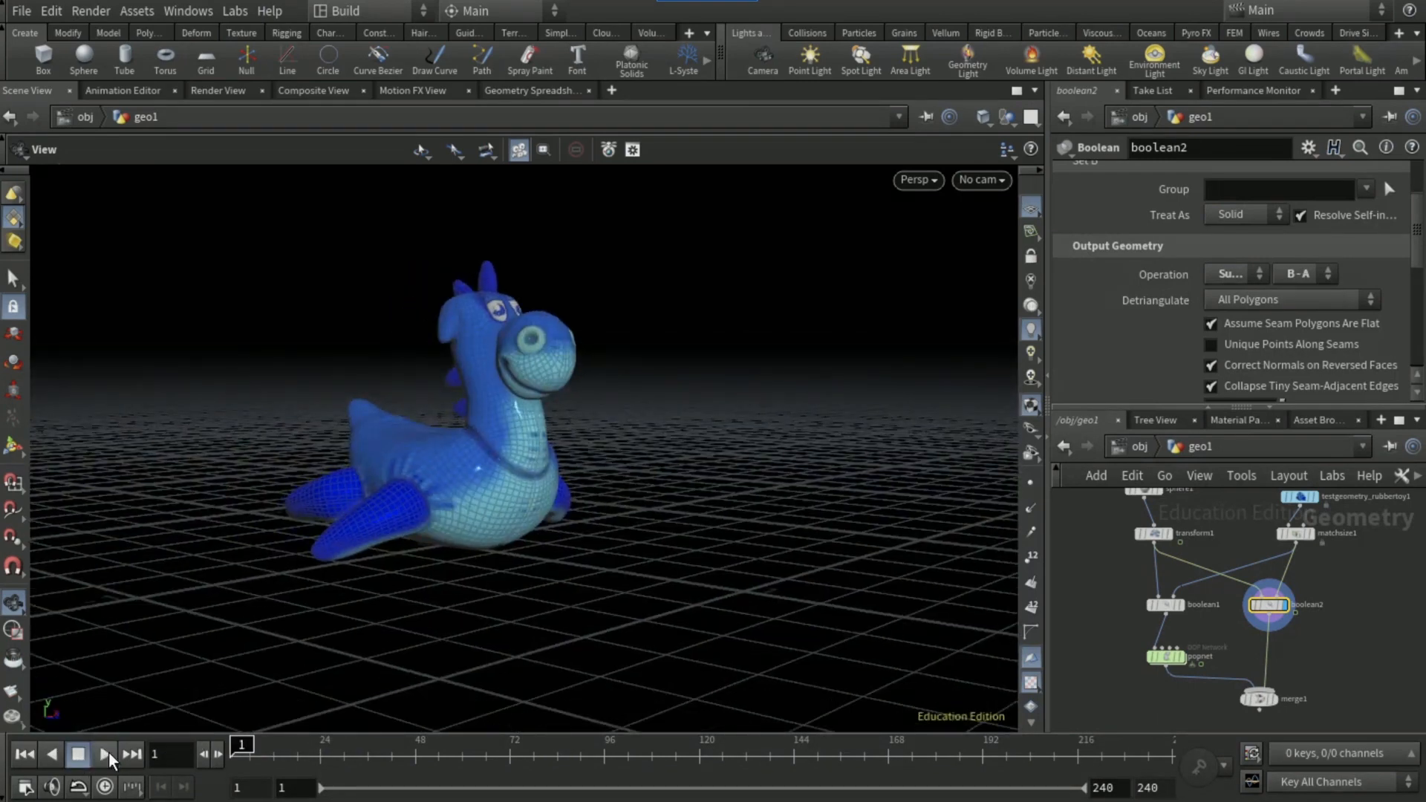
pyautogui.click(109, 753)
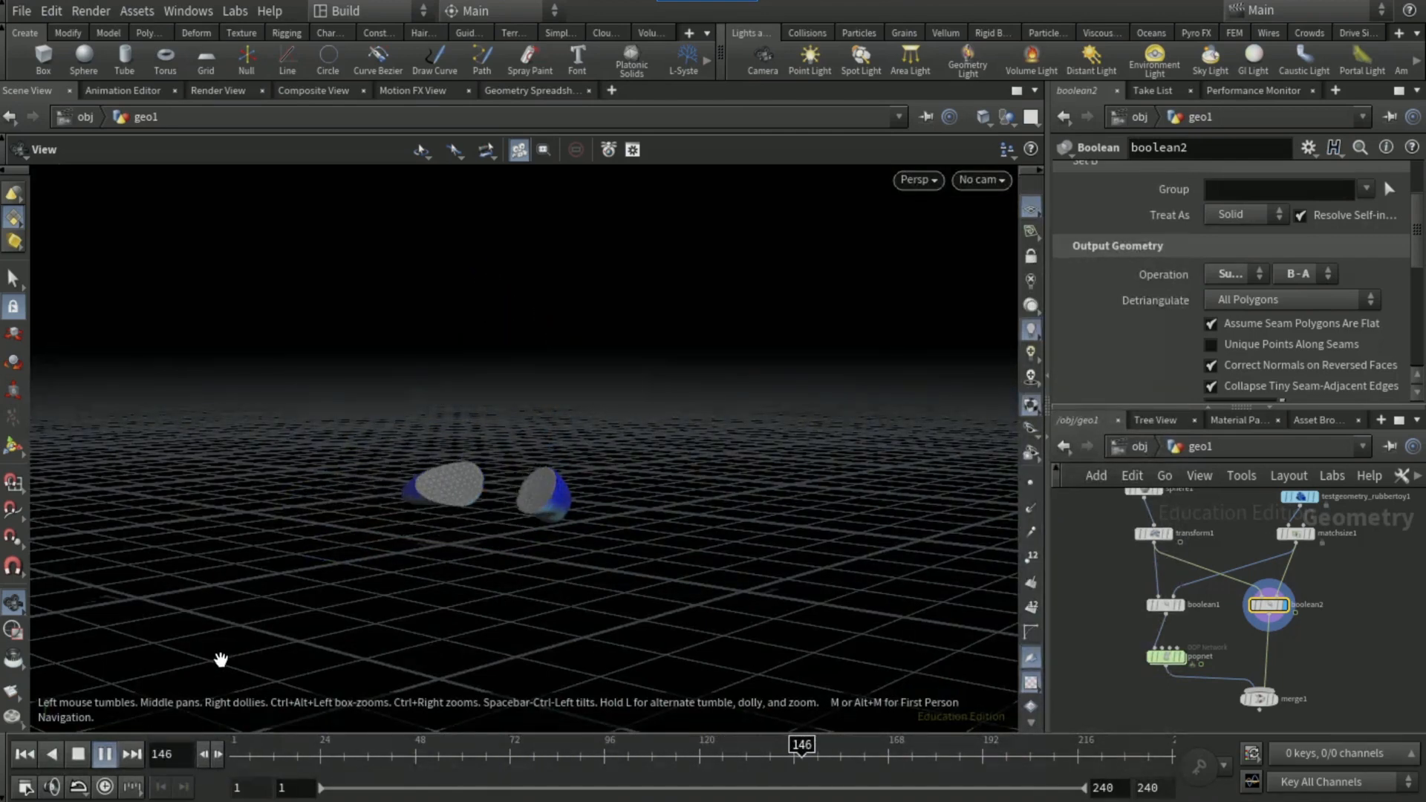
pyautogui.click(806, 751)
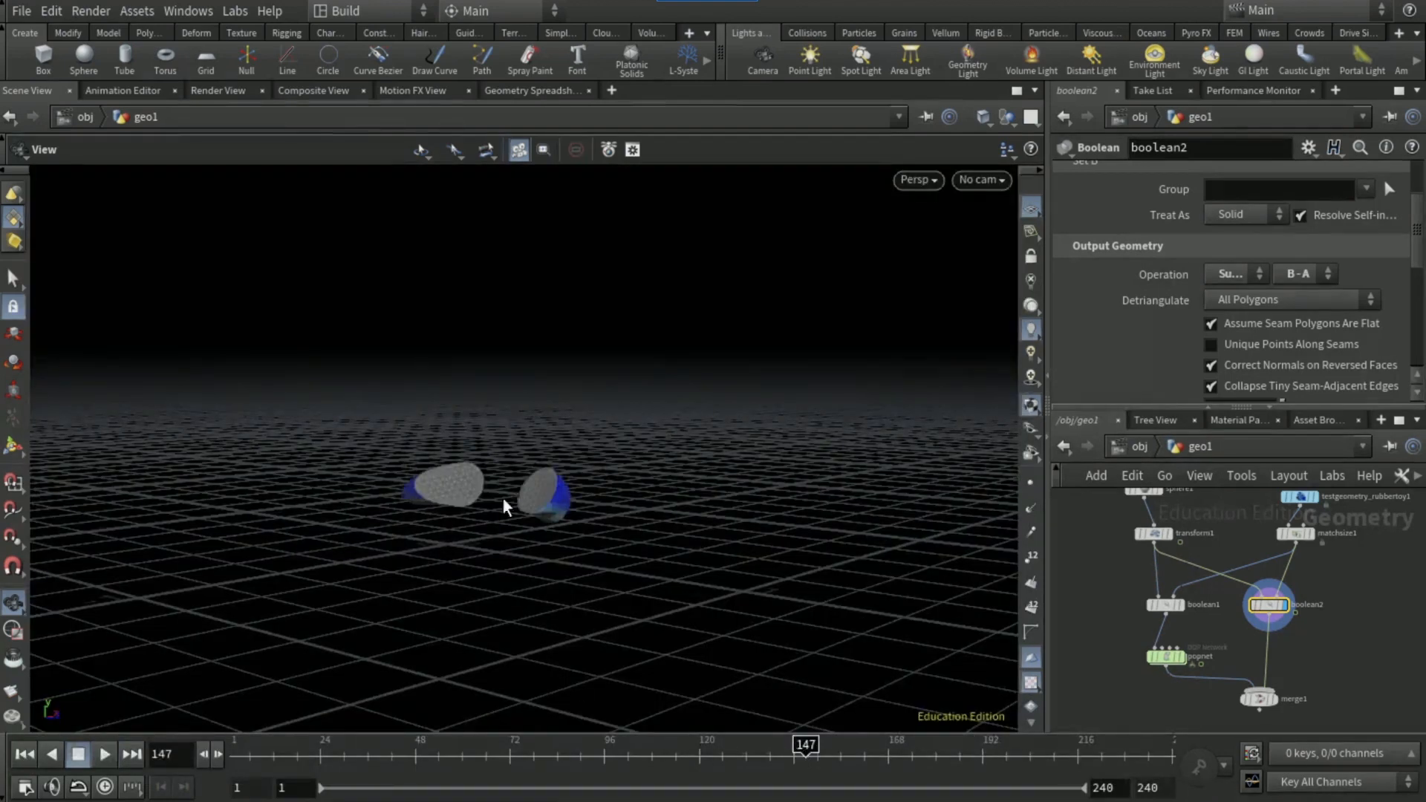
pyautogui.click(519, 754)
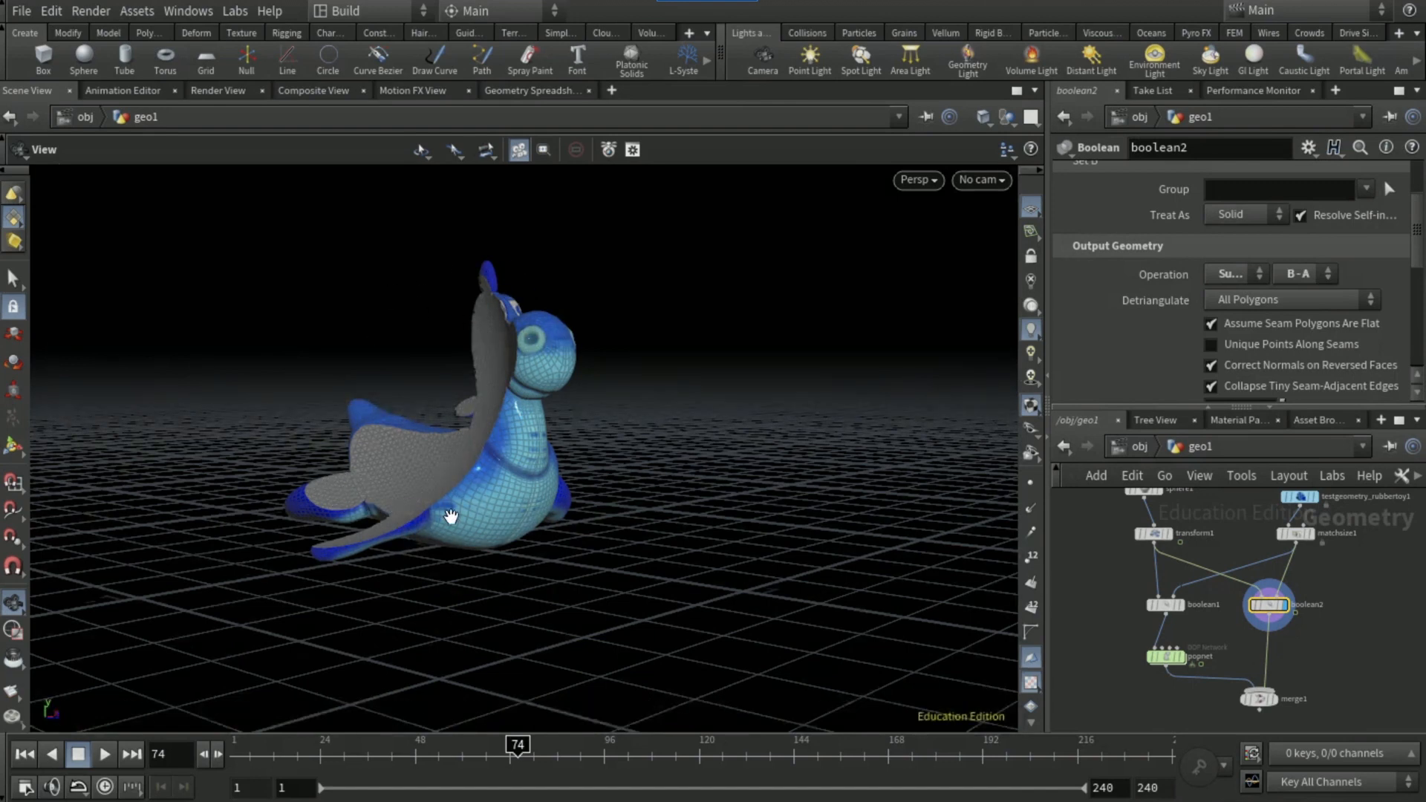
# Insert a File Cache node between the second Boolean and the Merge
pyautogui.moveTo(1109, 572); pyautogui.dragTo(1103, 603, button='middle')
pyautogui.moveTo(1139, 529)
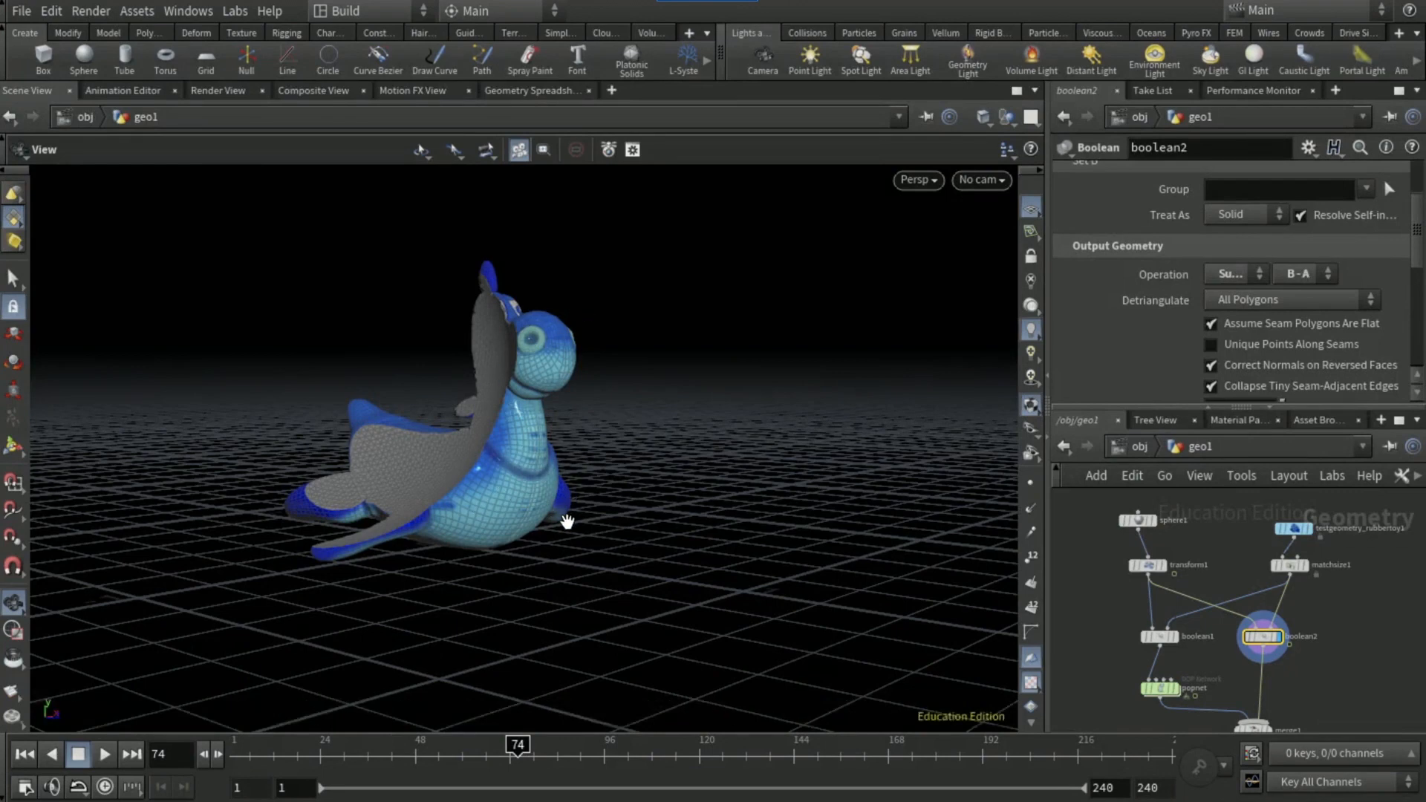
pyautogui.moveTo(1287, 686); pyautogui.dragTo(1278, 642, button='middle')
pyautogui.click(1278, 642)
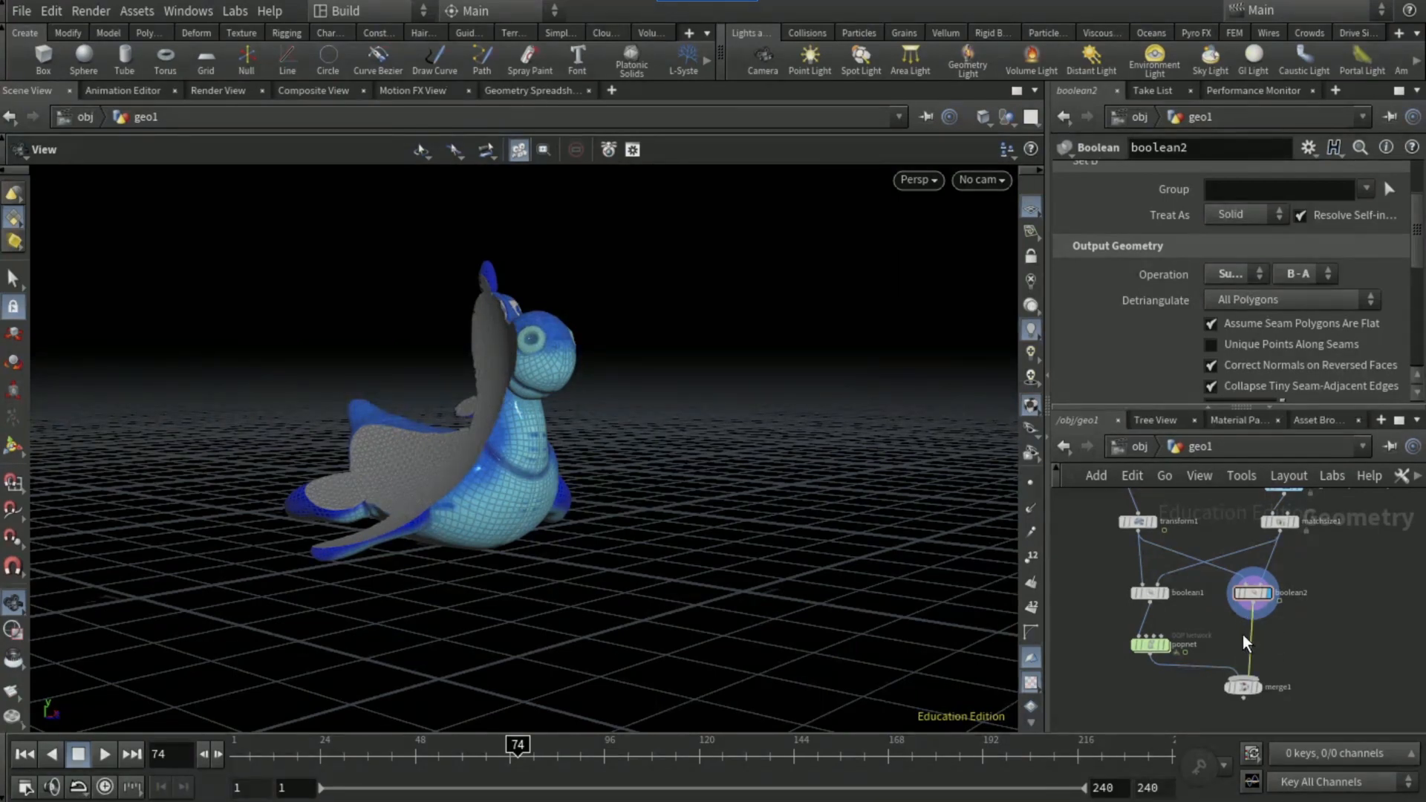
pyautogui.press('Tab')
pyautogui.write('file cache')
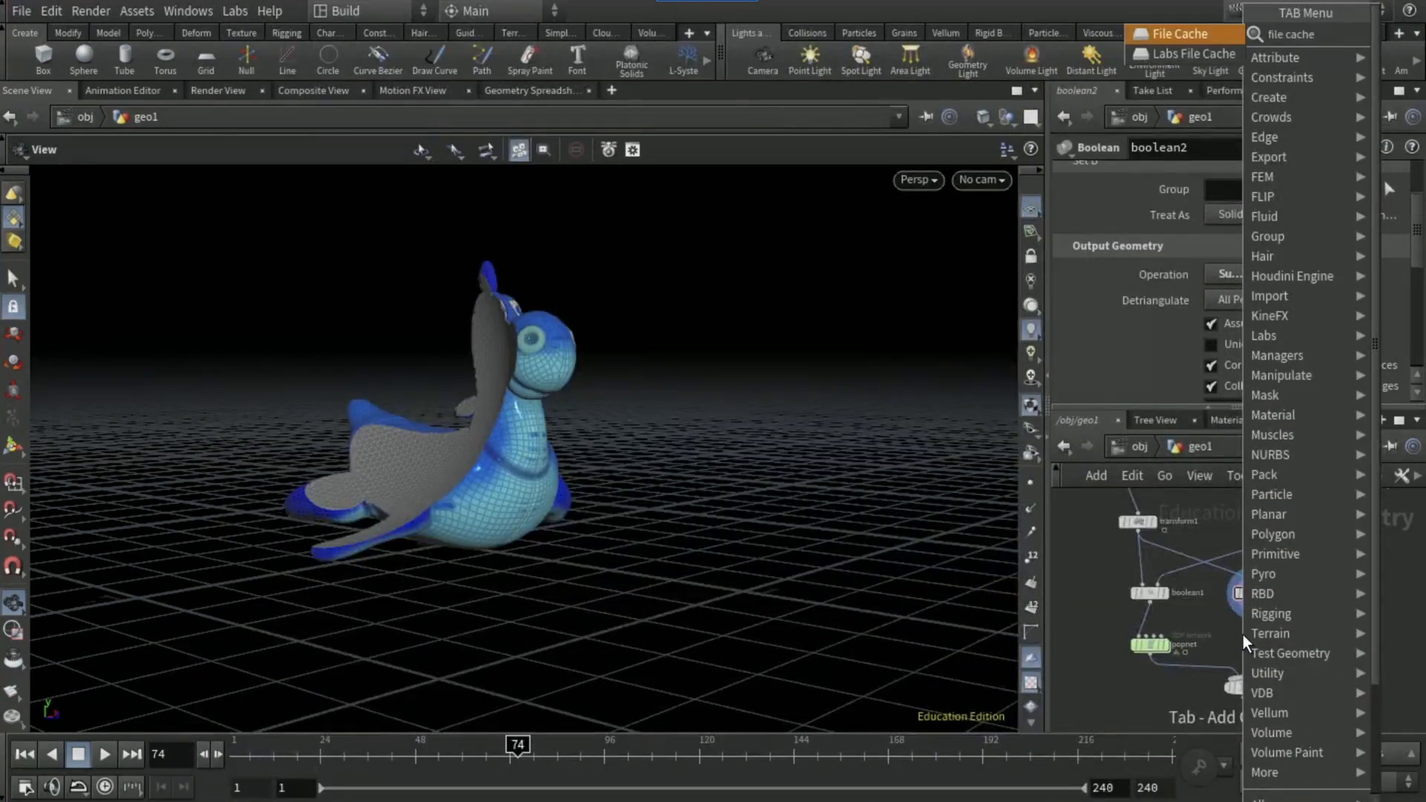
pyautogui.press('Return')
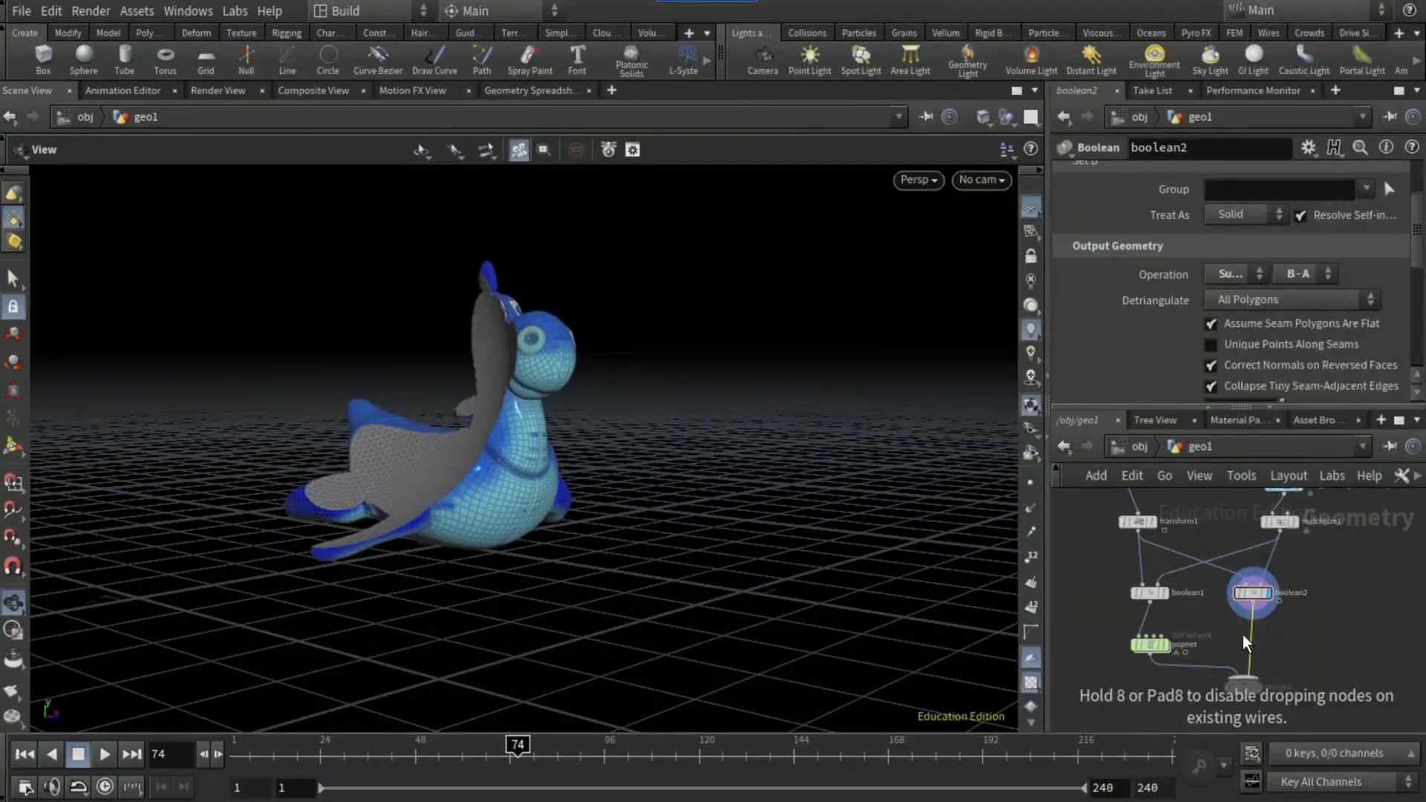
pyautogui.click(1242, 634)
# Cache the cut toy to disk with an Explicit path in D:/Shapeshifting/geotutorial, and scrub the timeline to check the cached animation
pyautogui.click(1143, 208)
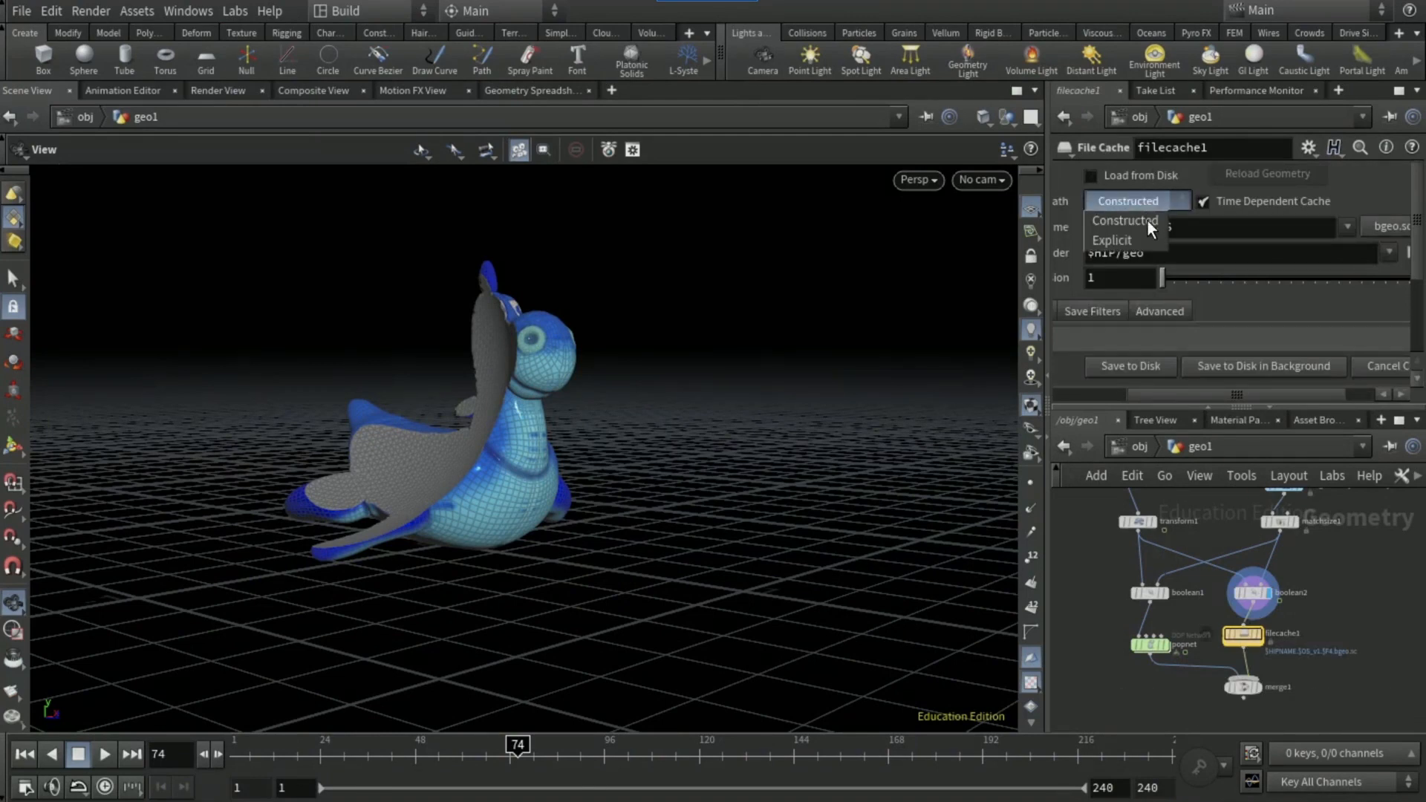
pyautogui.click(1142, 235)
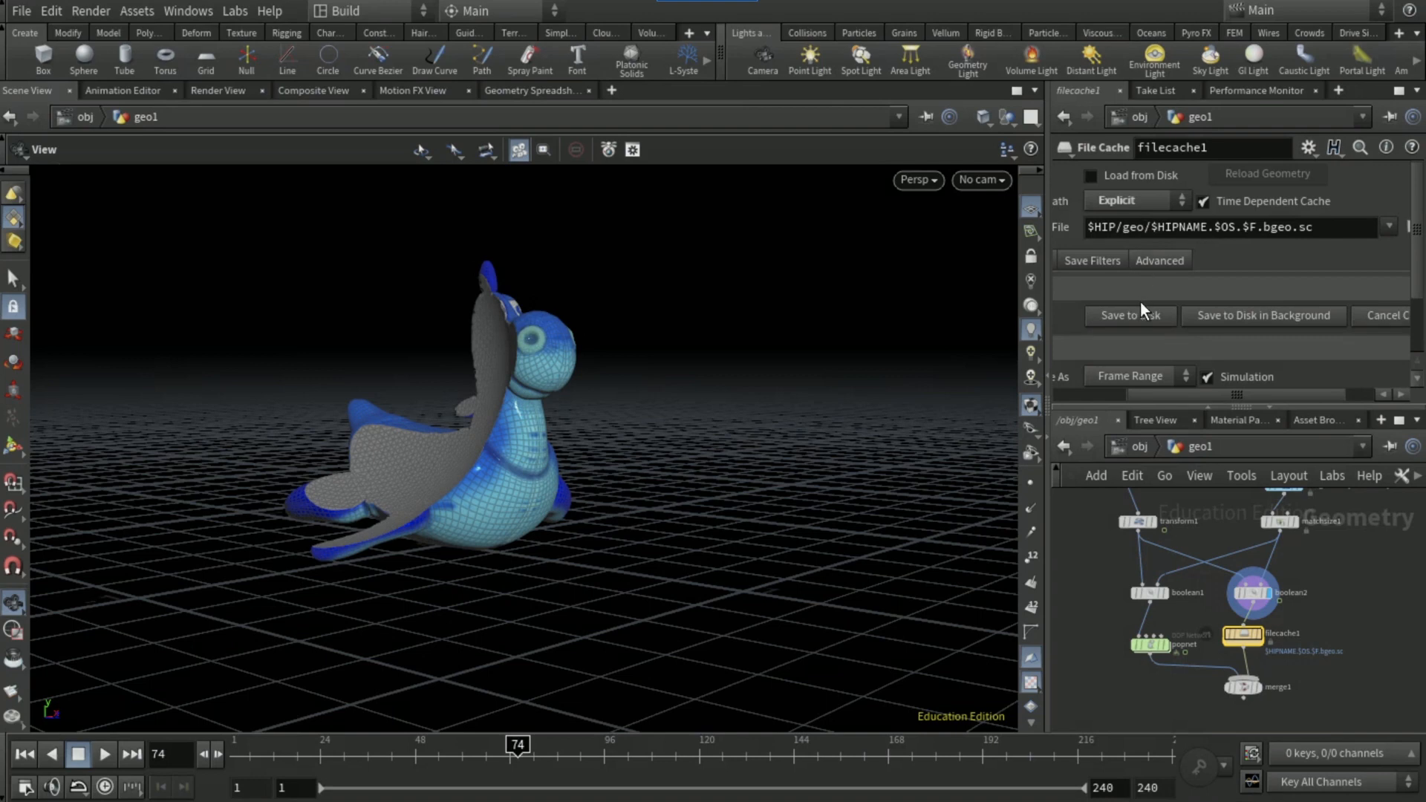
pyautogui.click(1406, 226)
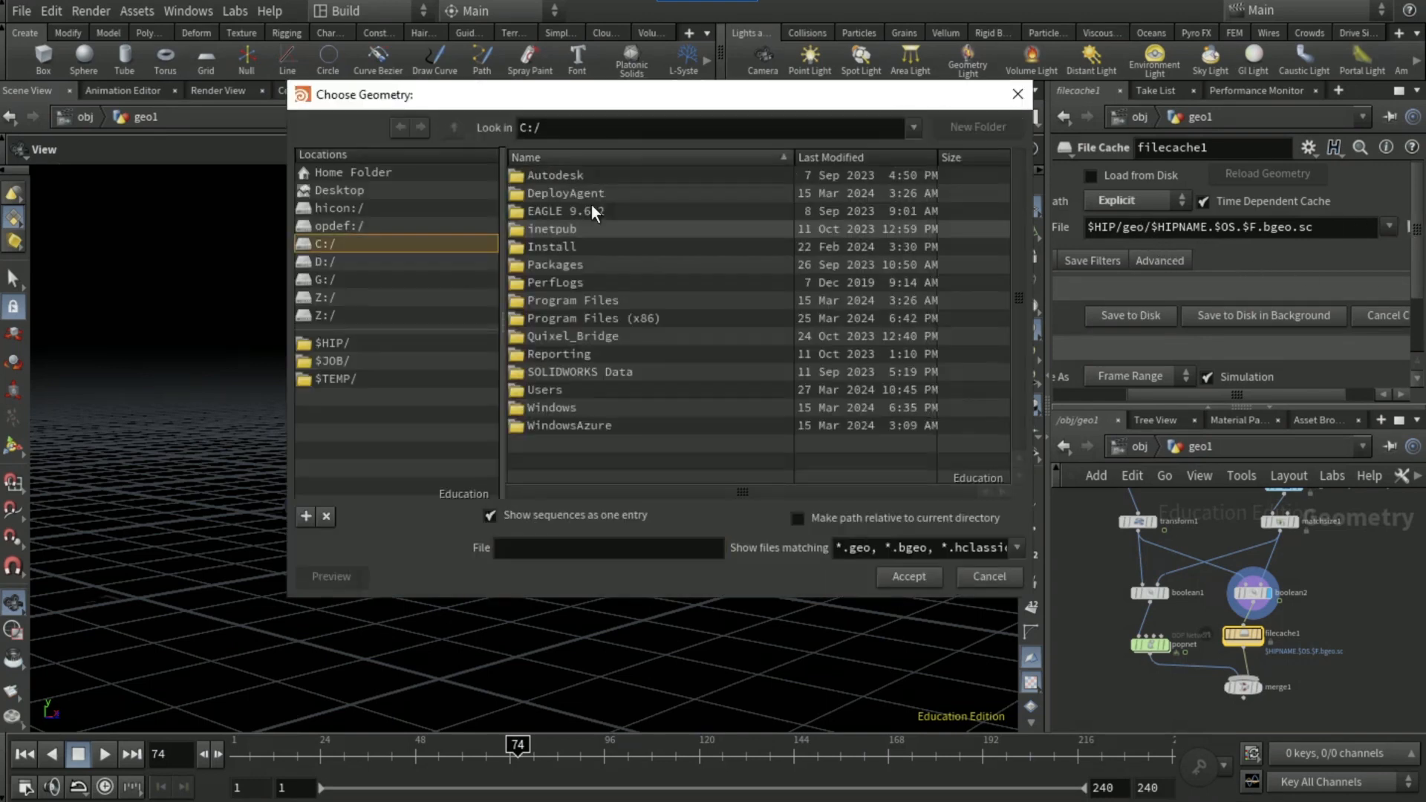
pyautogui.doubleClick(592, 205)
pyautogui.click(906, 576)
pyautogui.click(1152, 318)
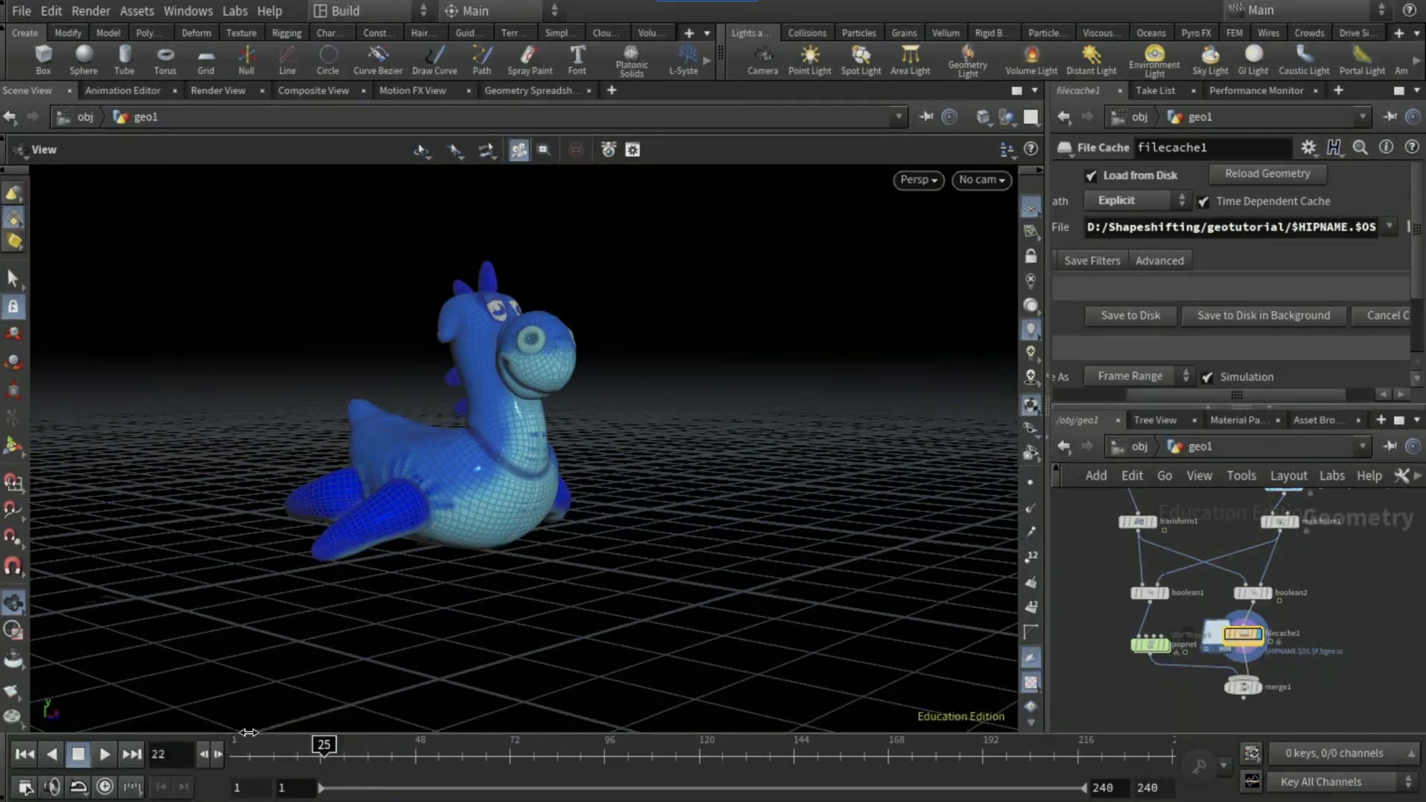
pyautogui.click(469, 751)
pyautogui.moveTo(852, 756); pyautogui.dragTo(1, 755)
# Insert a second File Cache after the POP Network and save the particles to disk with an Explicit path in D:/Shapeshifting/geoparticelstut
pyautogui.moveTo(1242, 687); pyautogui.dragTo(1242, 713)
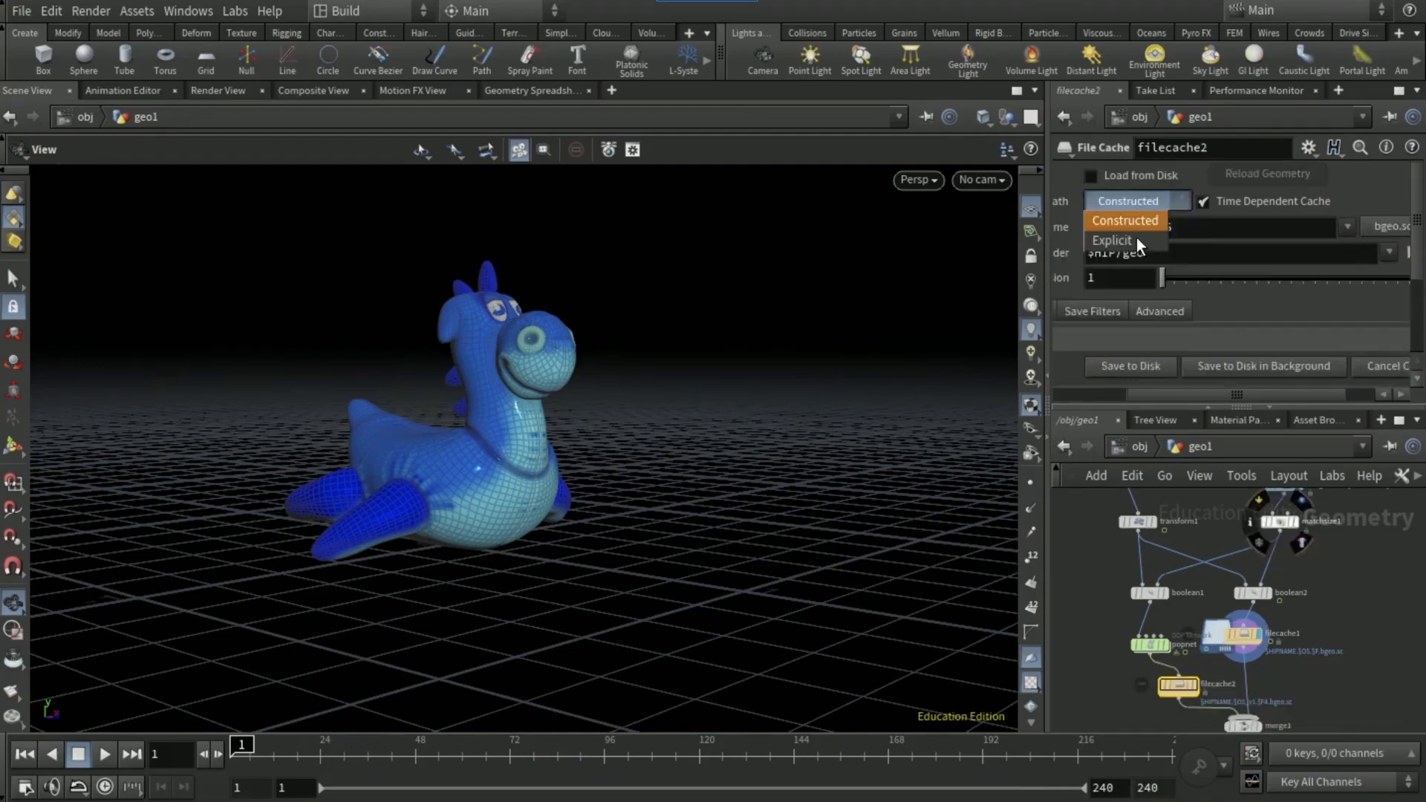
pyautogui.click(1136, 237)
pyautogui.click(1130, 315)
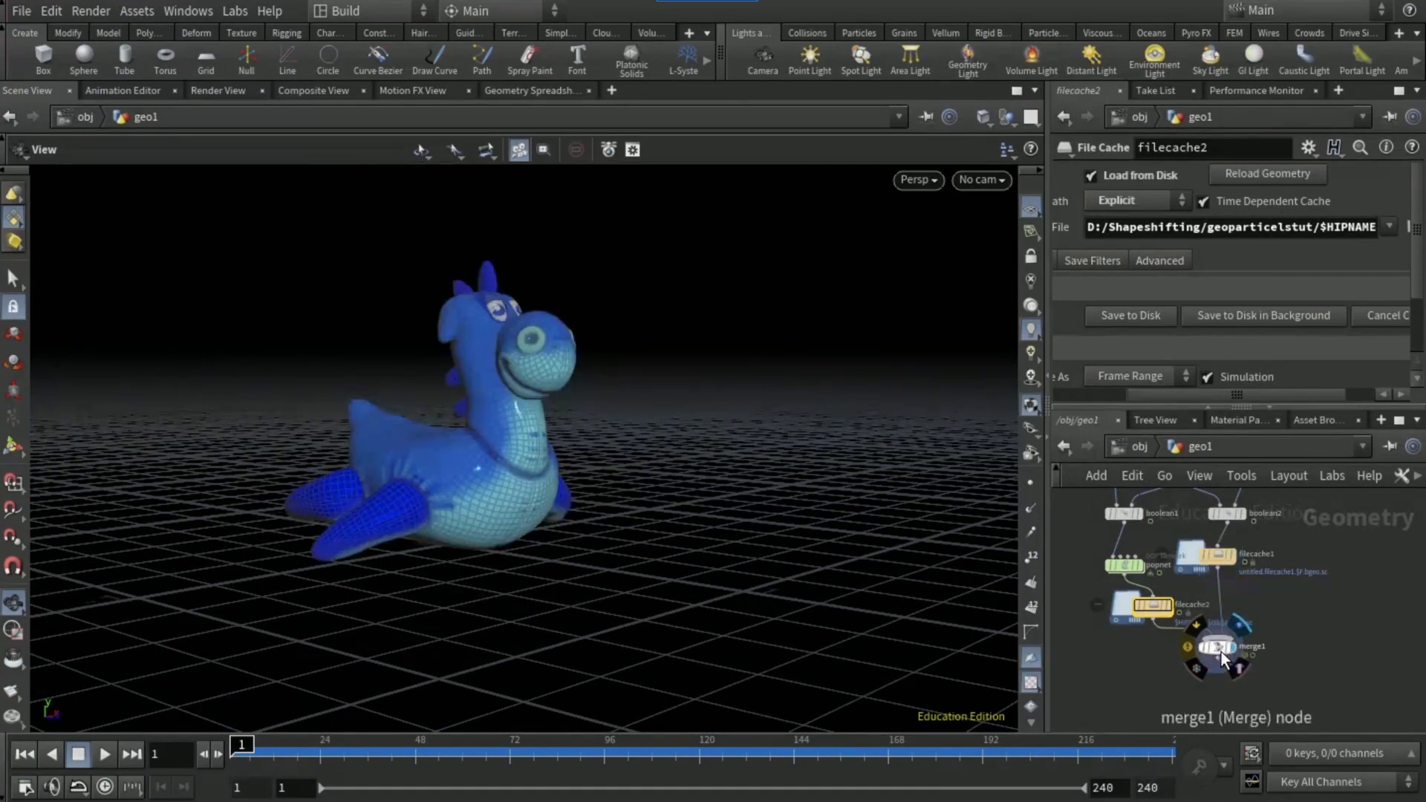
# Display the Merge, play the cached toy and particles together, and return to frame 1
pyautogui.click(1218, 648)
pyautogui.click(104, 758)
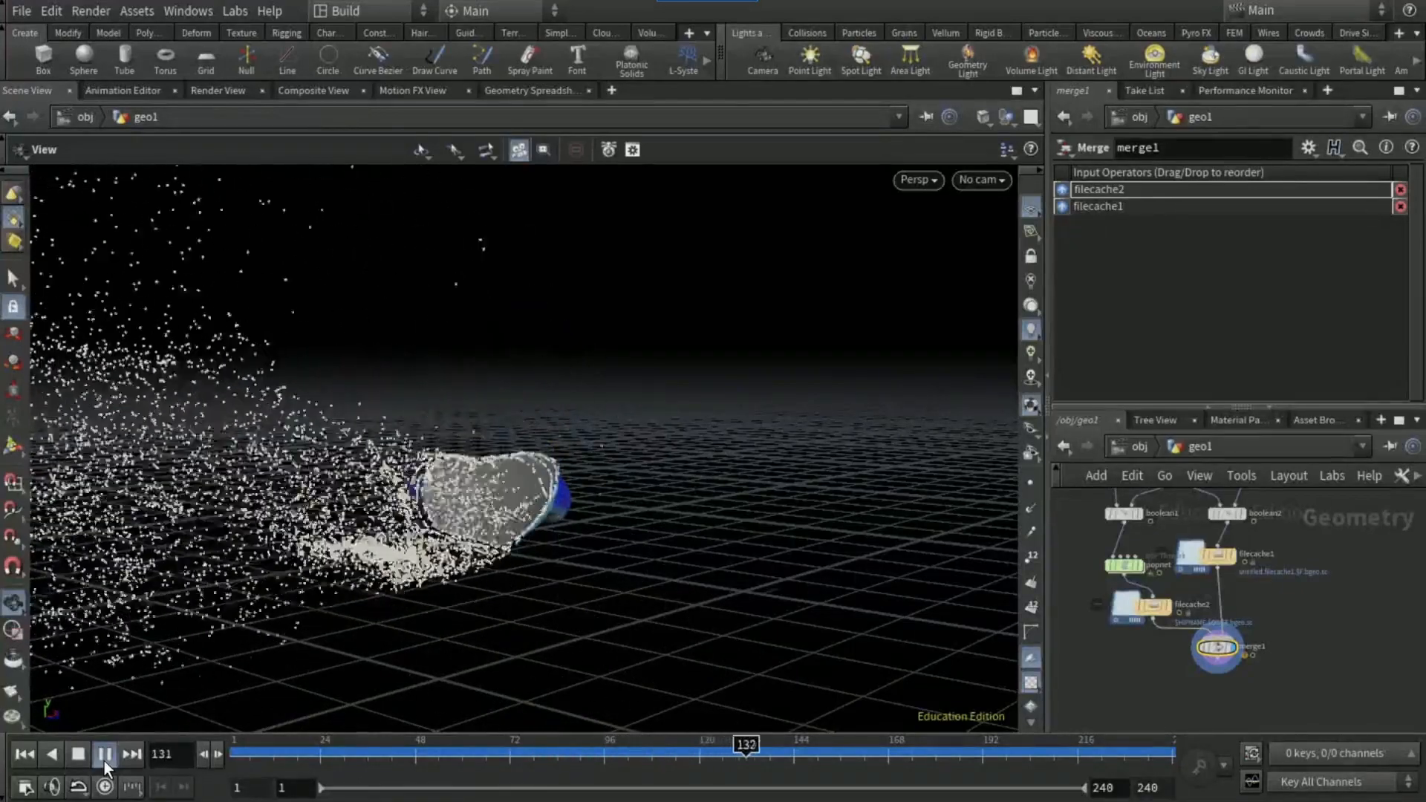
pyautogui.click(104, 756)
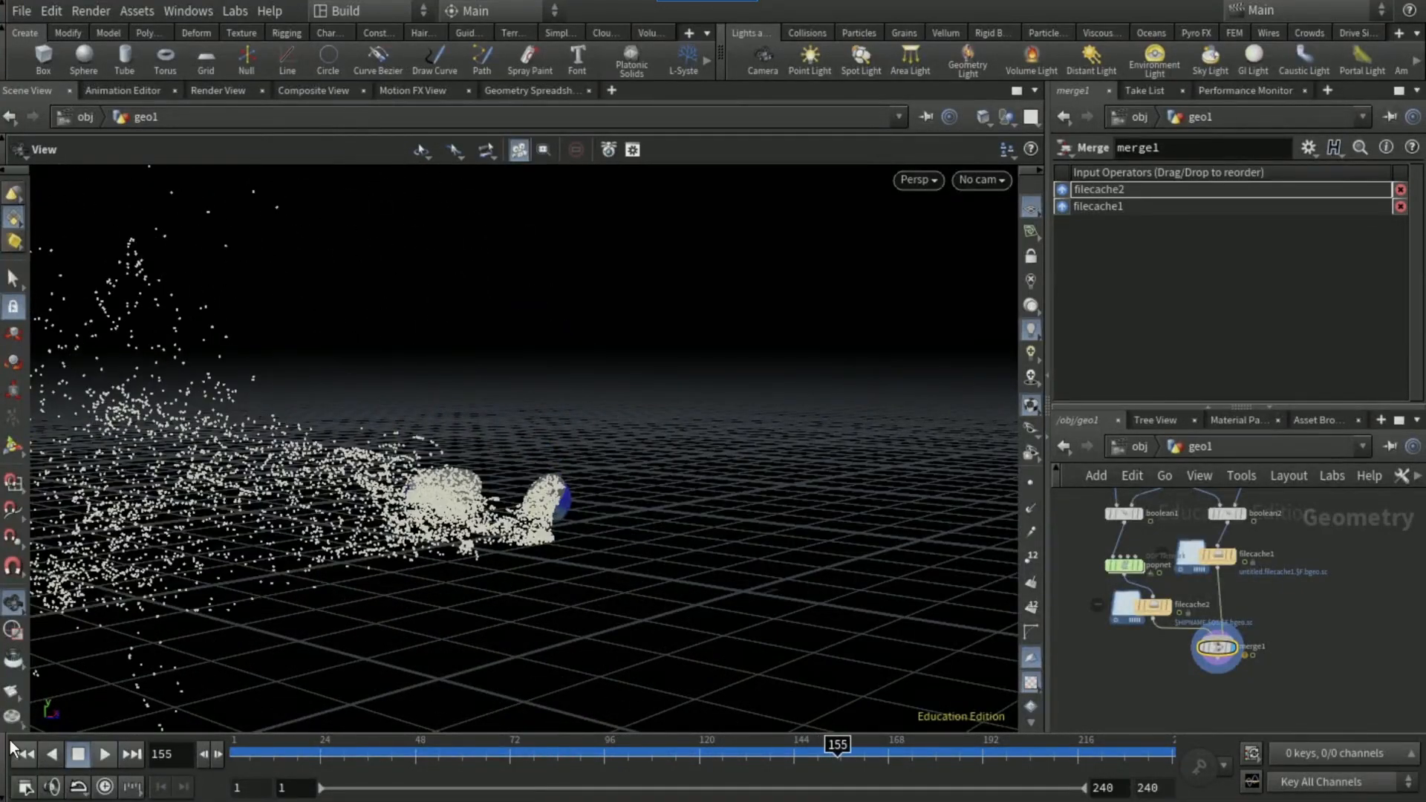
pyautogui.click(22, 753)
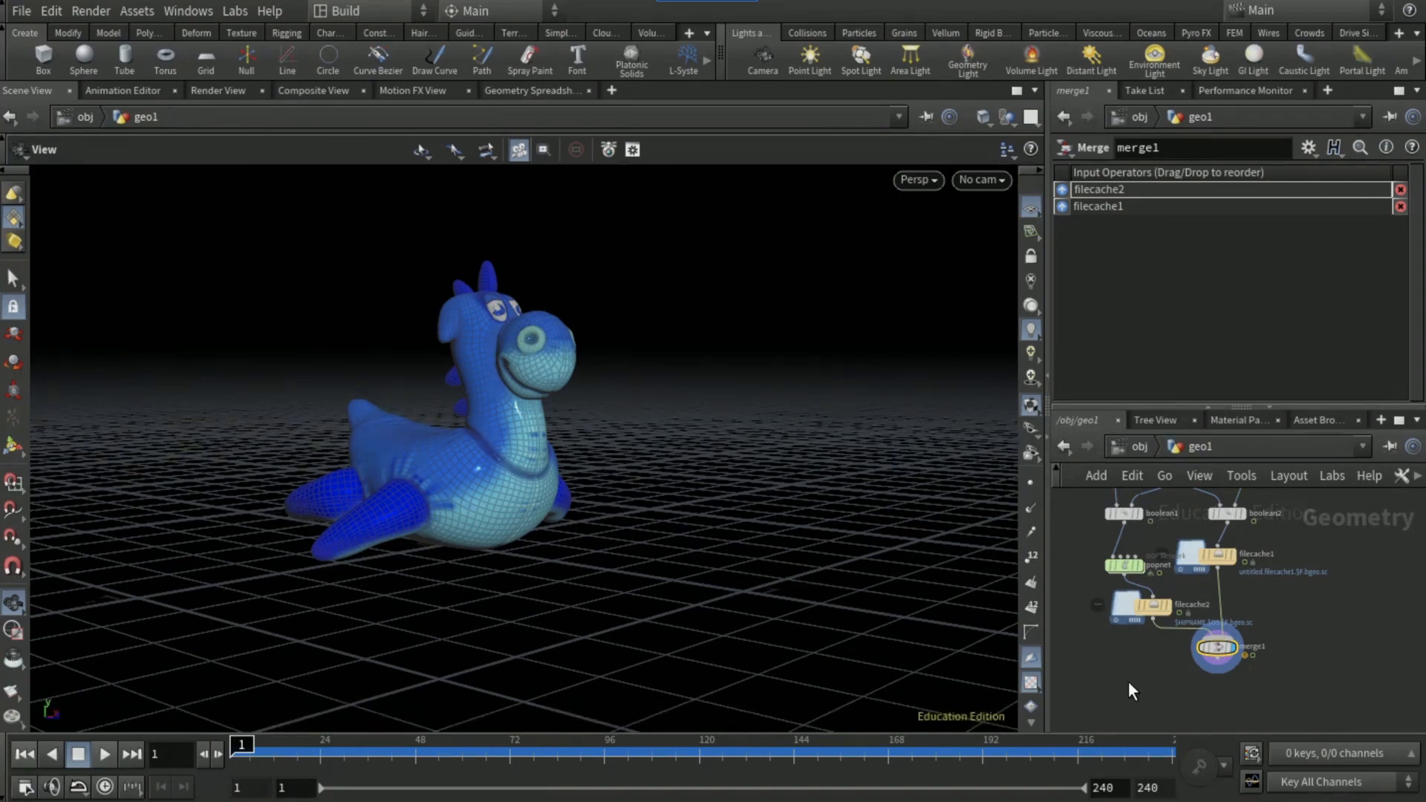
# Add a new Sphere node below the particle File Cache
pyautogui.press('Tab')
pyautogui.write('sphe')
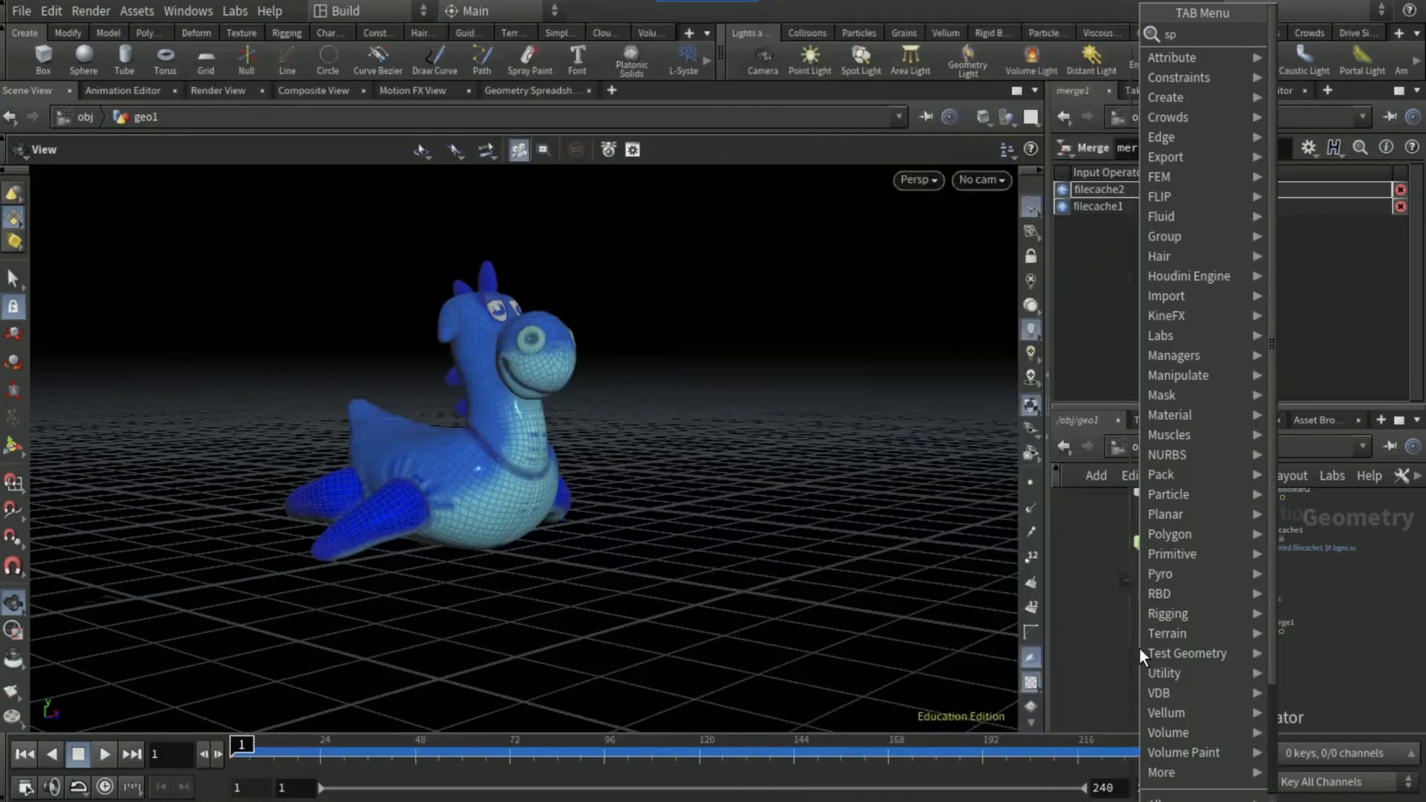
pyautogui.press('Return')
pyautogui.click(1139, 648)
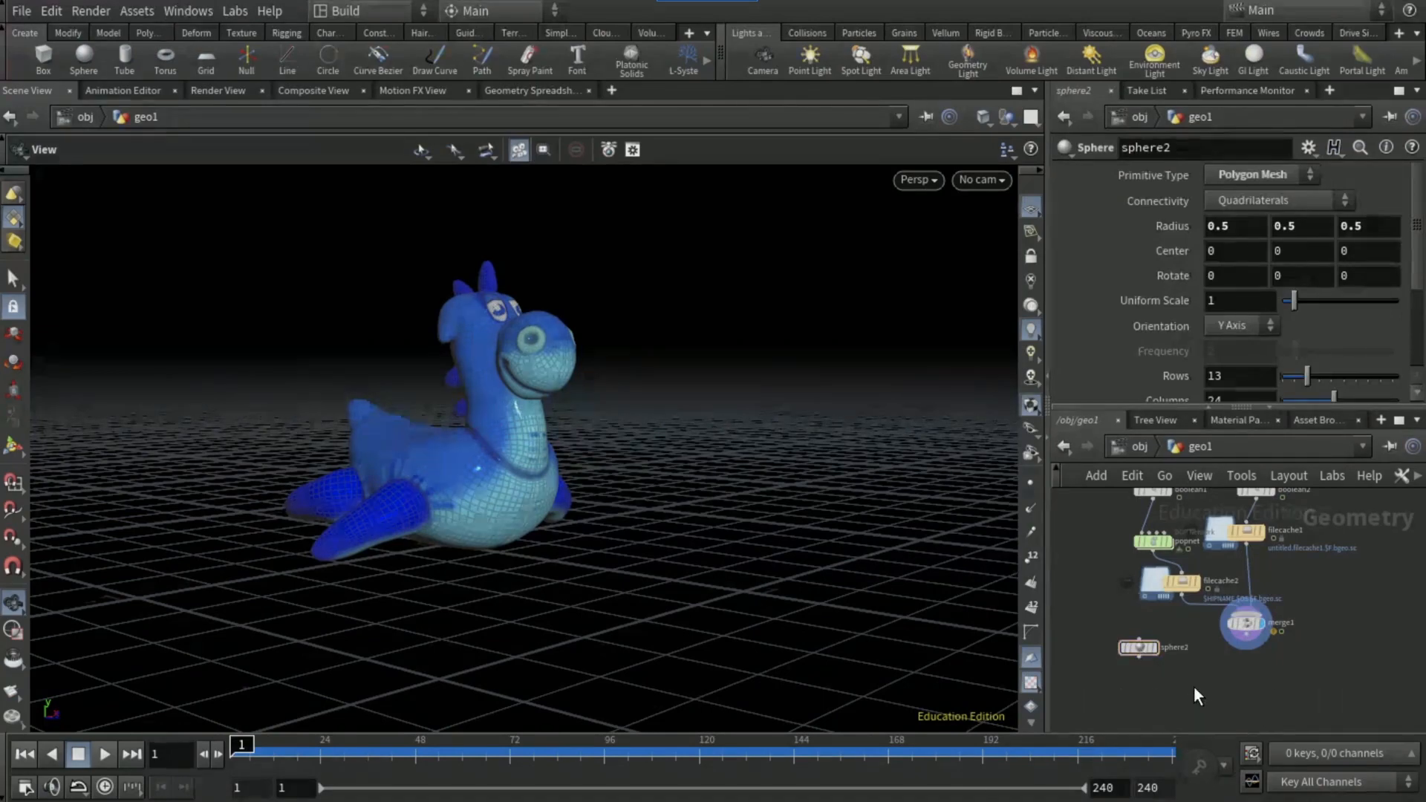
# Add a Copy to Points node and connect the new sphere to its first input
pyautogui.press('Tab')
pyautogui.write('copy t')
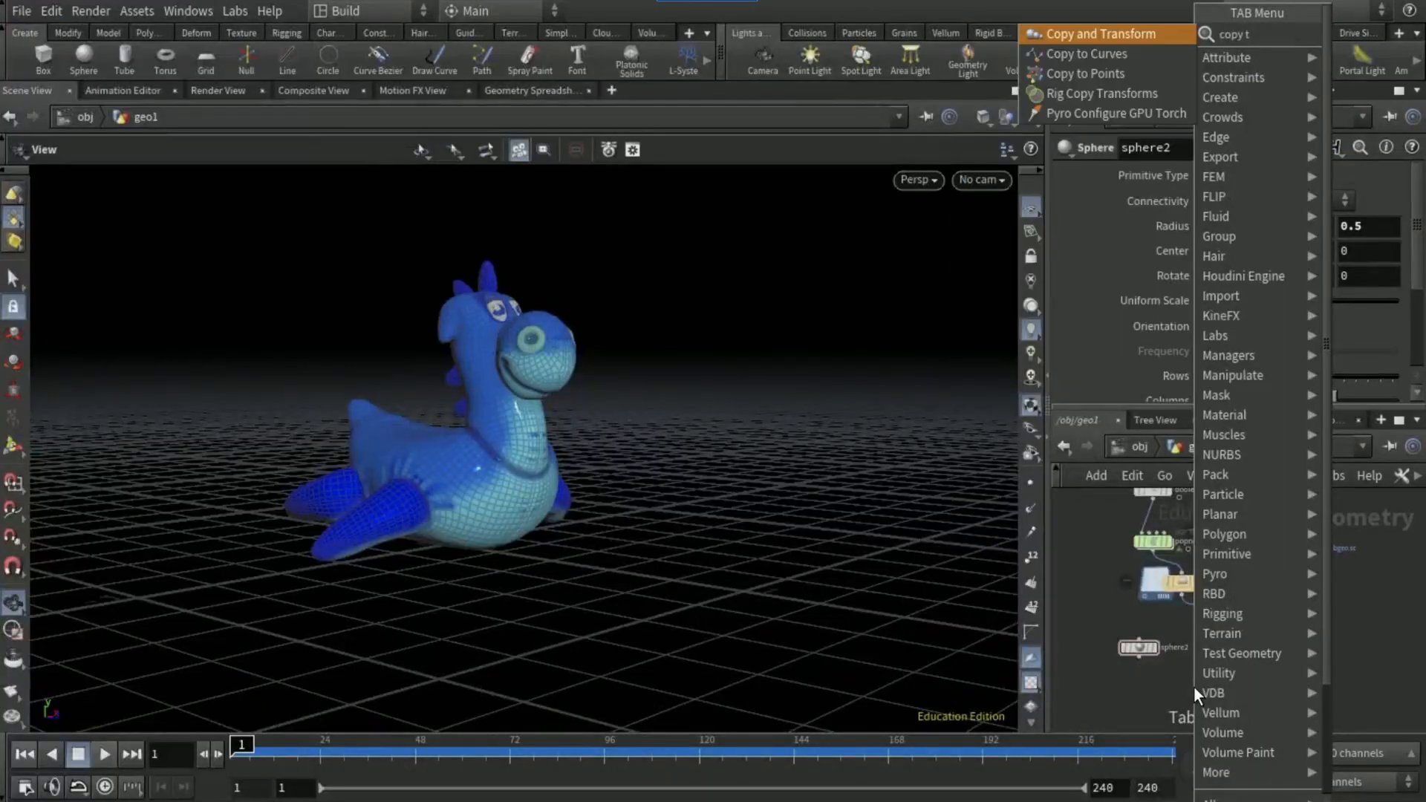
pyautogui.press('Down')
pyautogui.press('Down')
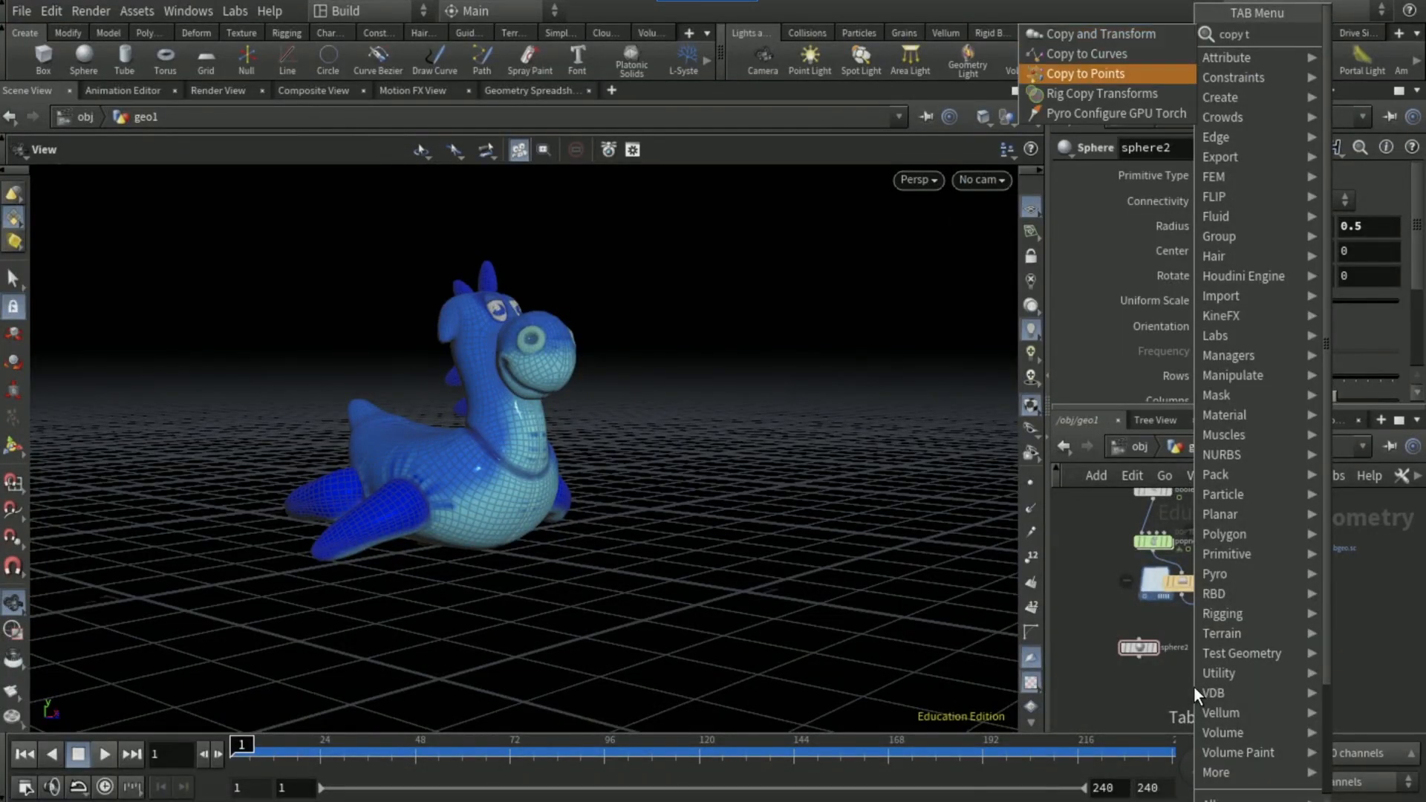
pyautogui.press('Return')
pyautogui.click(1193, 686)
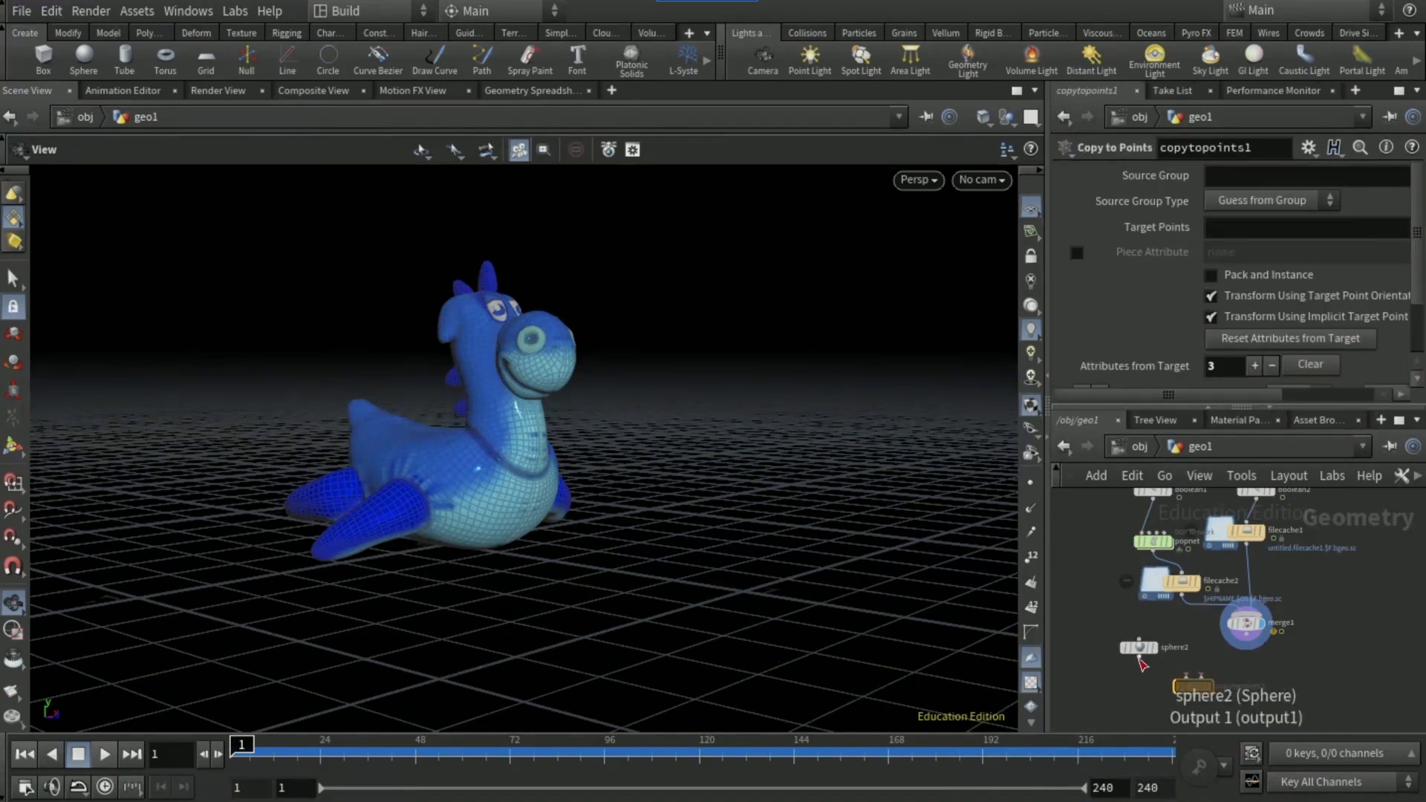
pyautogui.click(1139, 655)
pyautogui.click(1184, 683)
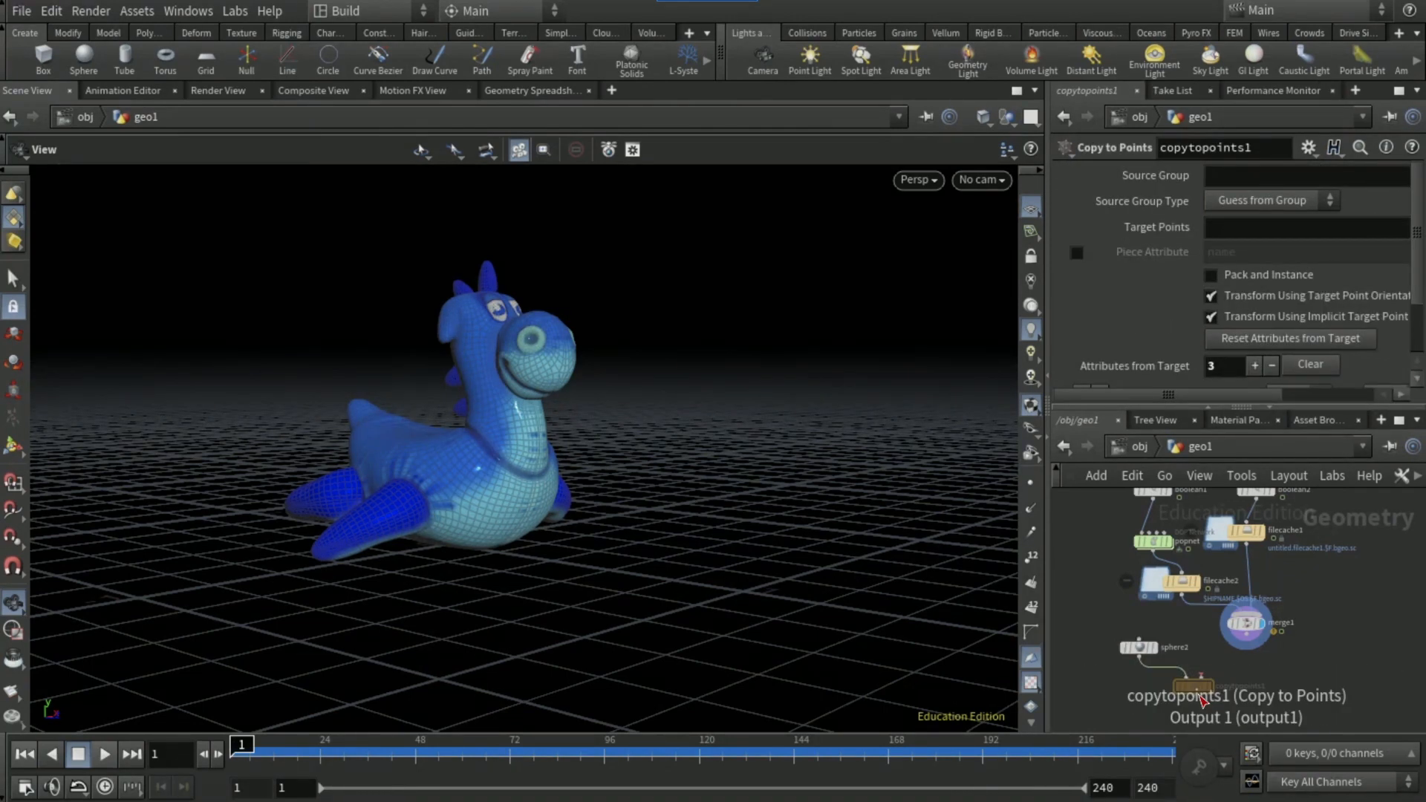
# Add an Attribute Randomize node between the Merge and the Copy to Points' target points input, and display the Copy to Points
pyautogui.click(1201, 696)
pyautogui.press('Tab')
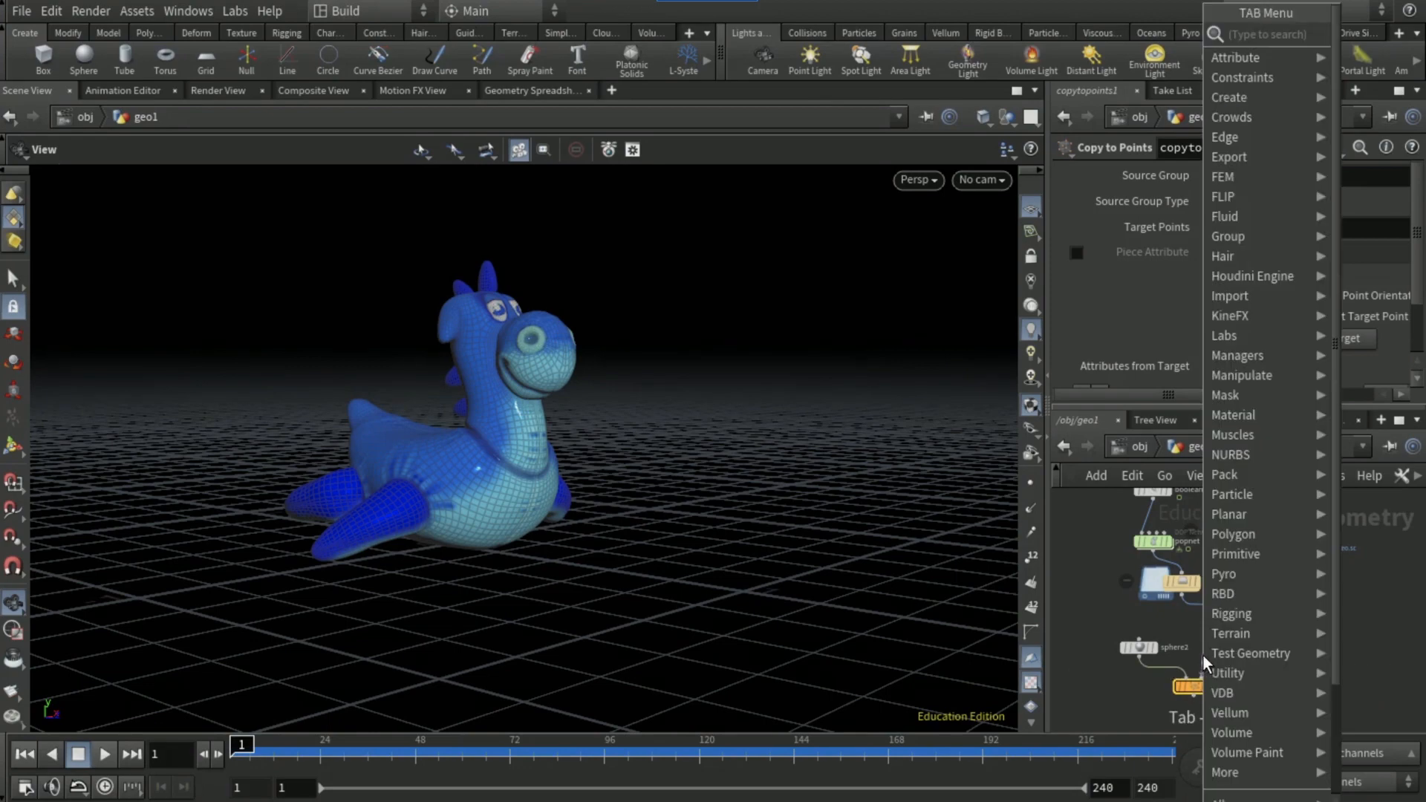
pyautogui.write('attribute random')
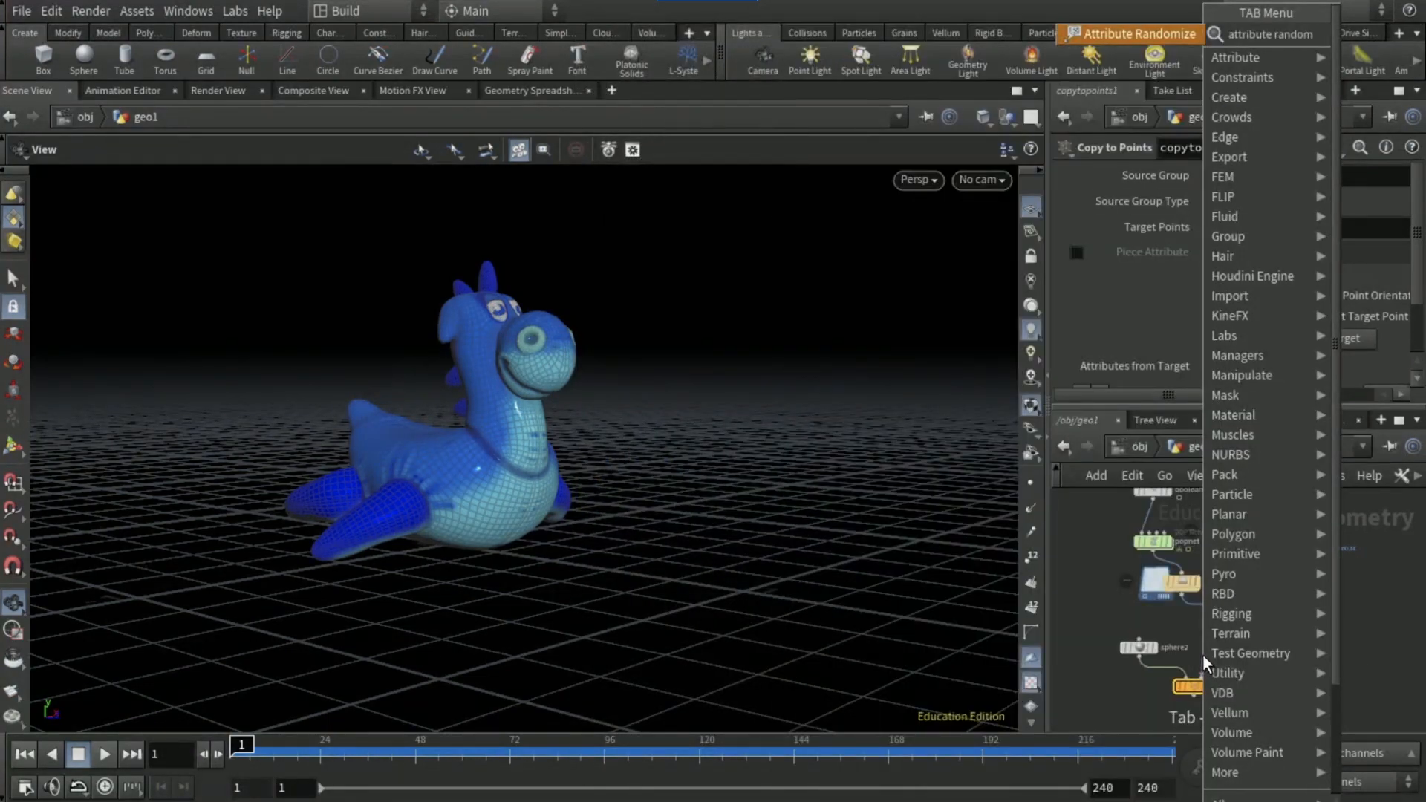
pyautogui.press('Return')
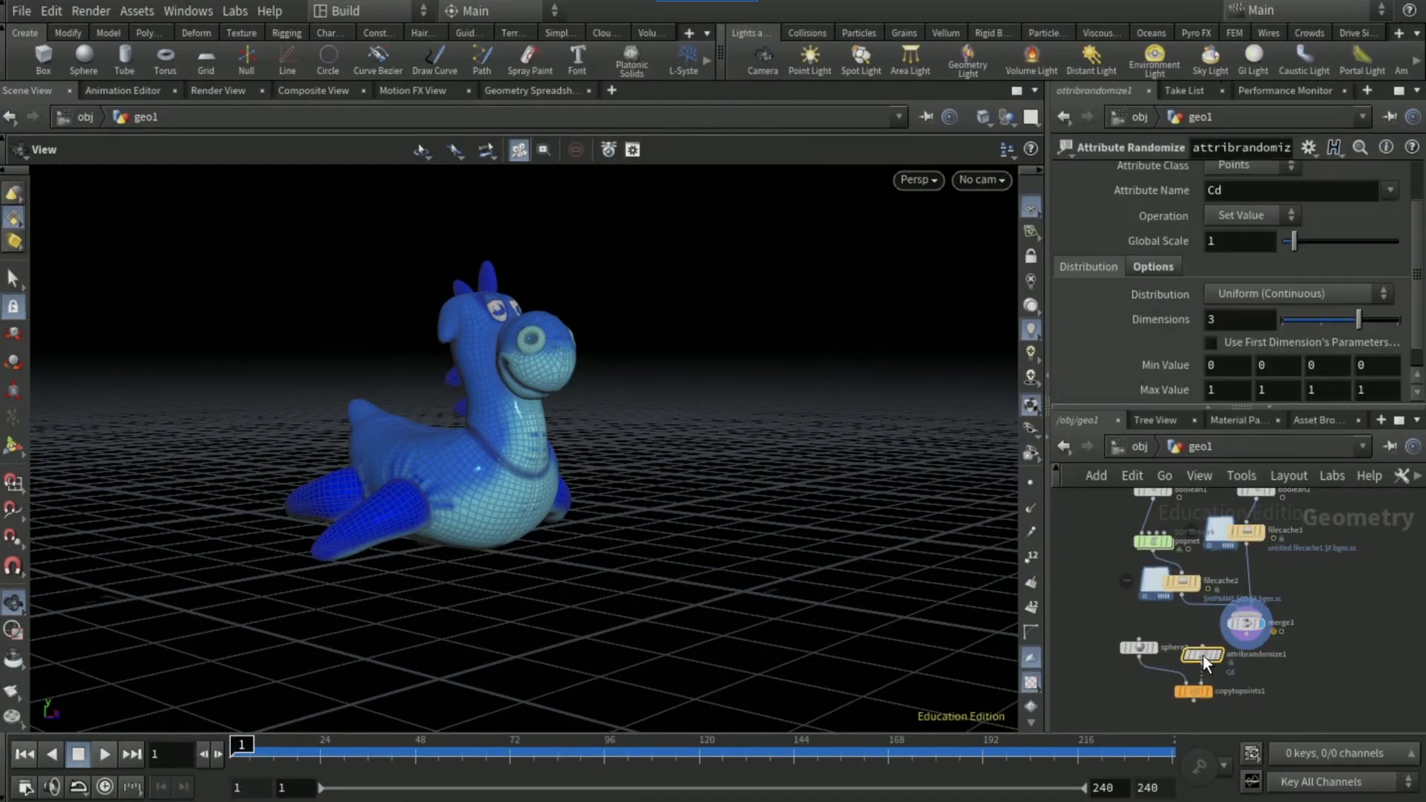
pyautogui.click(1202, 647)
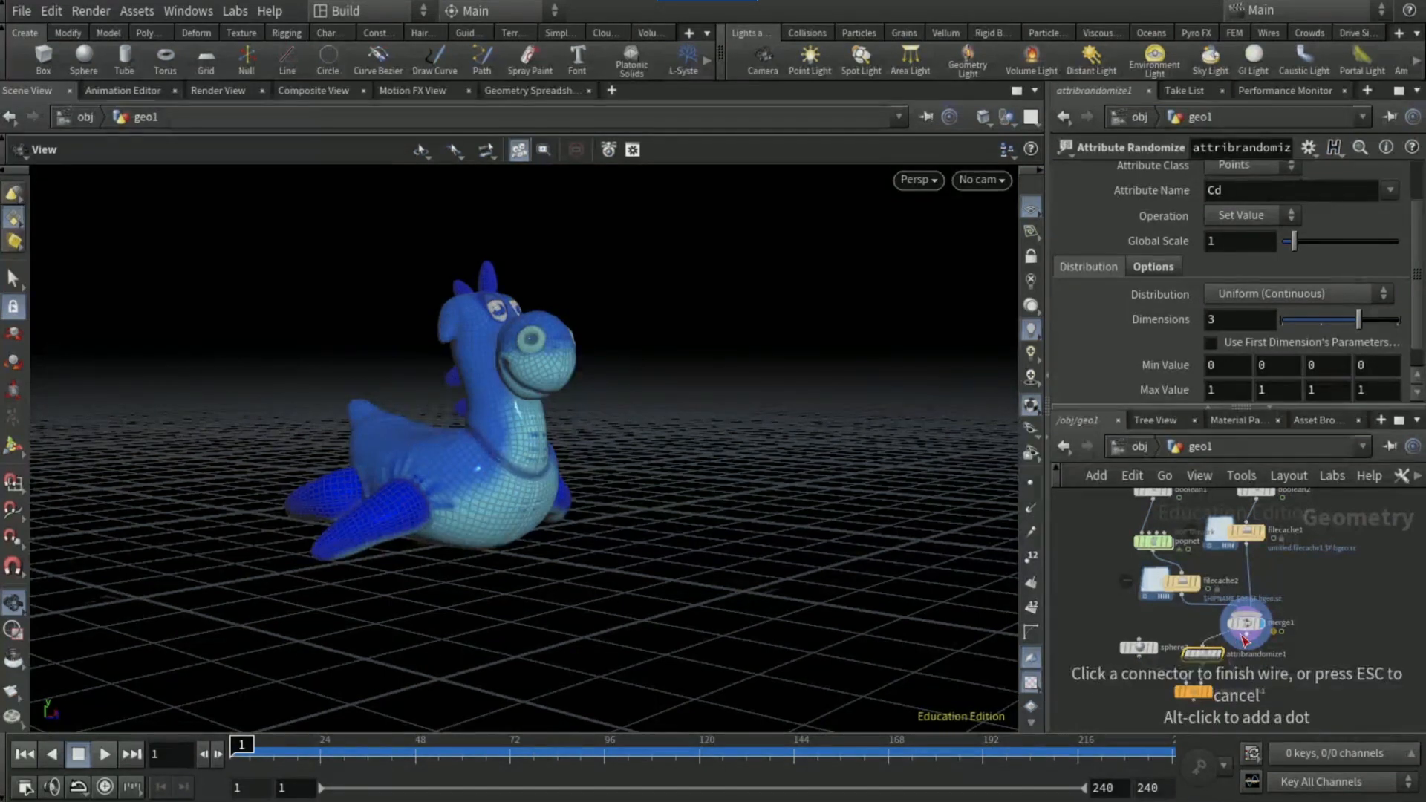
pyautogui.click(1245, 638)
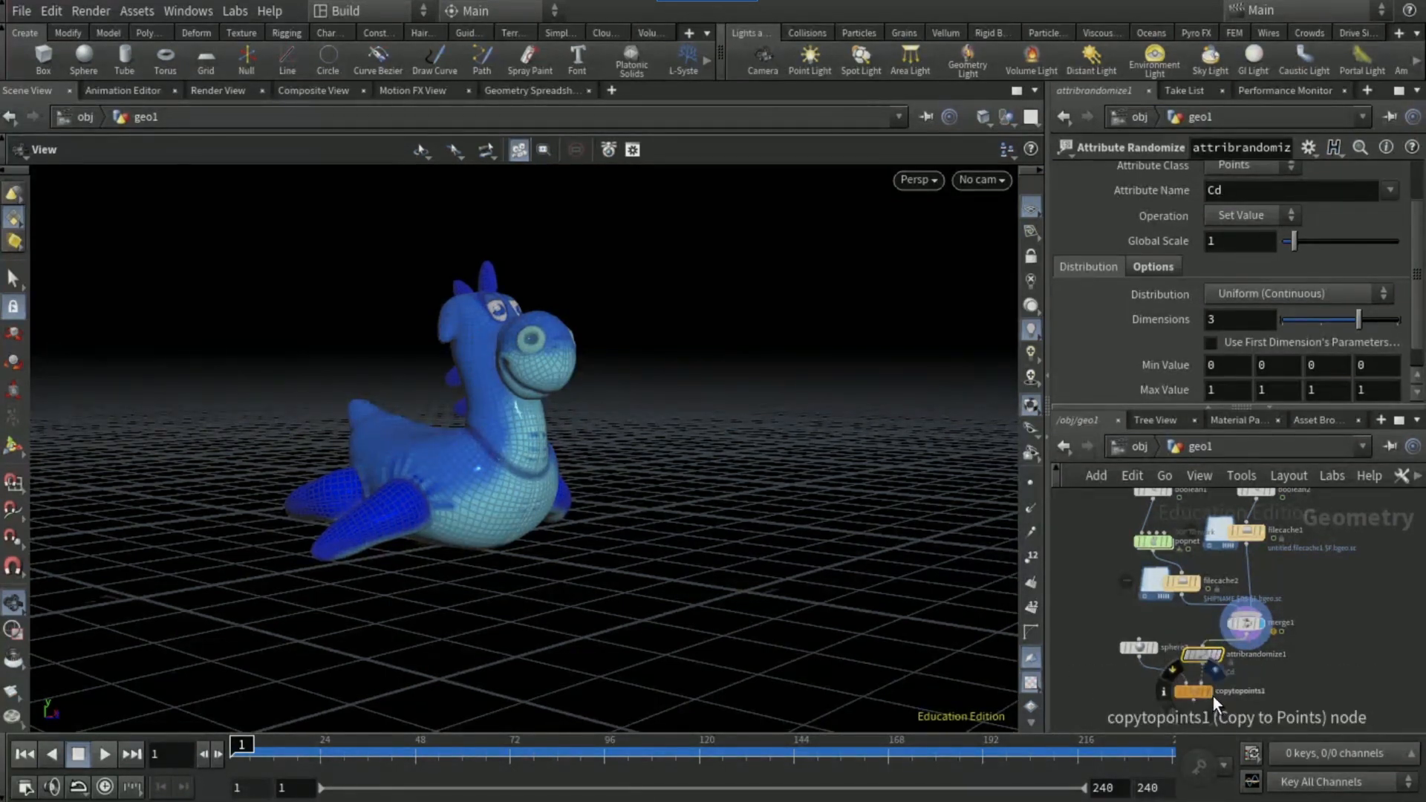
pyautogui.click(1193, 691)
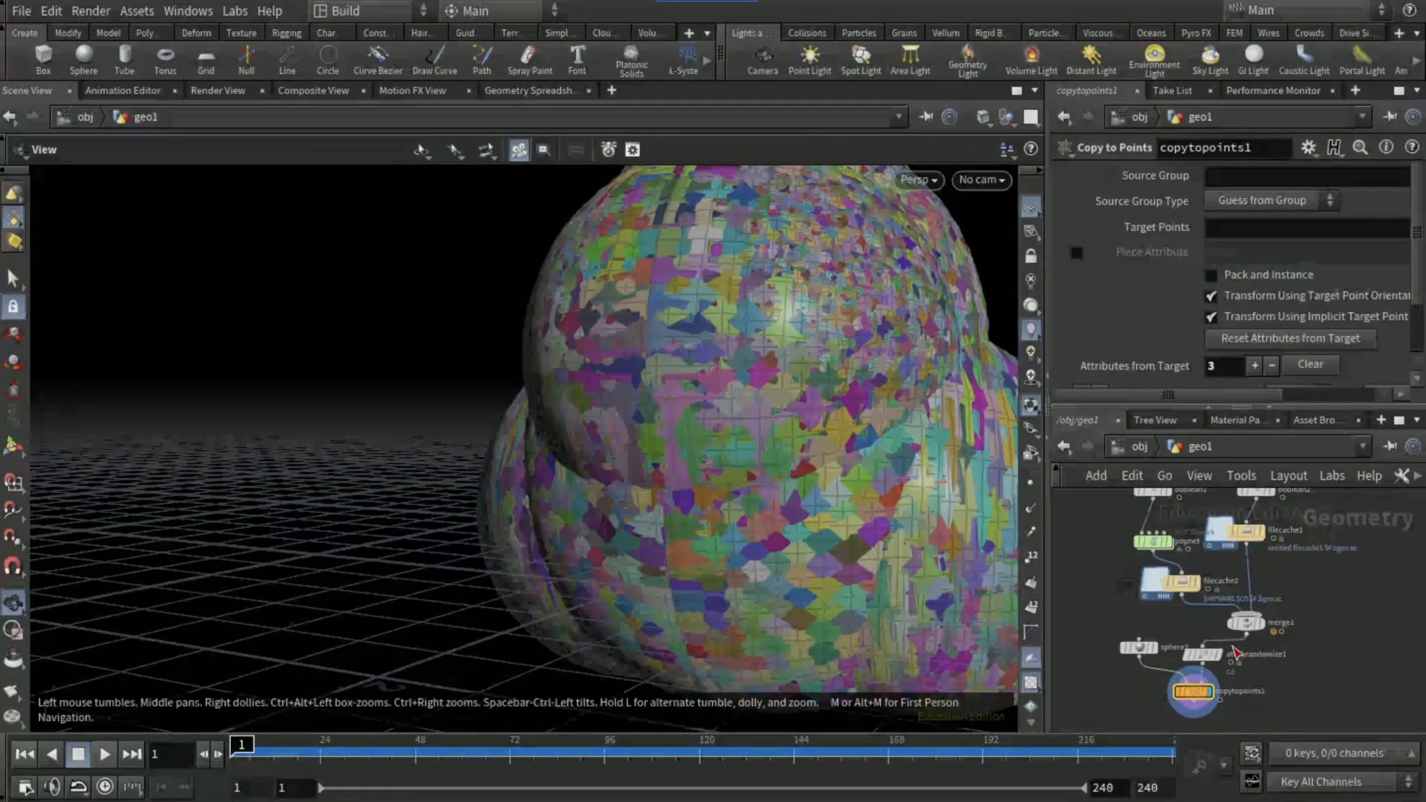
# Rewire the Attribute Randomize node's input from the Merge to the particle File Cache
pyautogui.click(1249, 633)
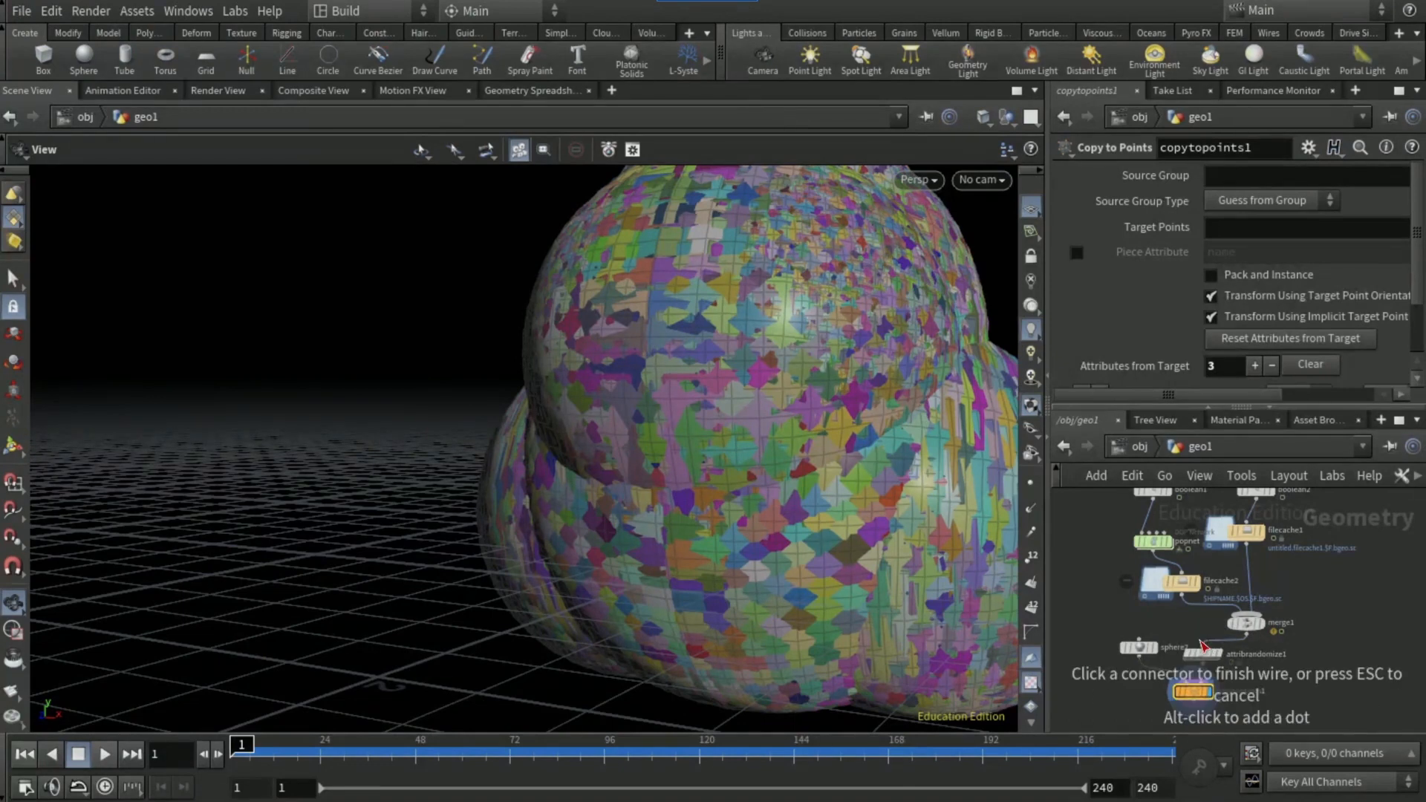
pyautogui.click(1202, 646)
pyautogui.click(1203, 646)
pyautogui.click(1182, 594)
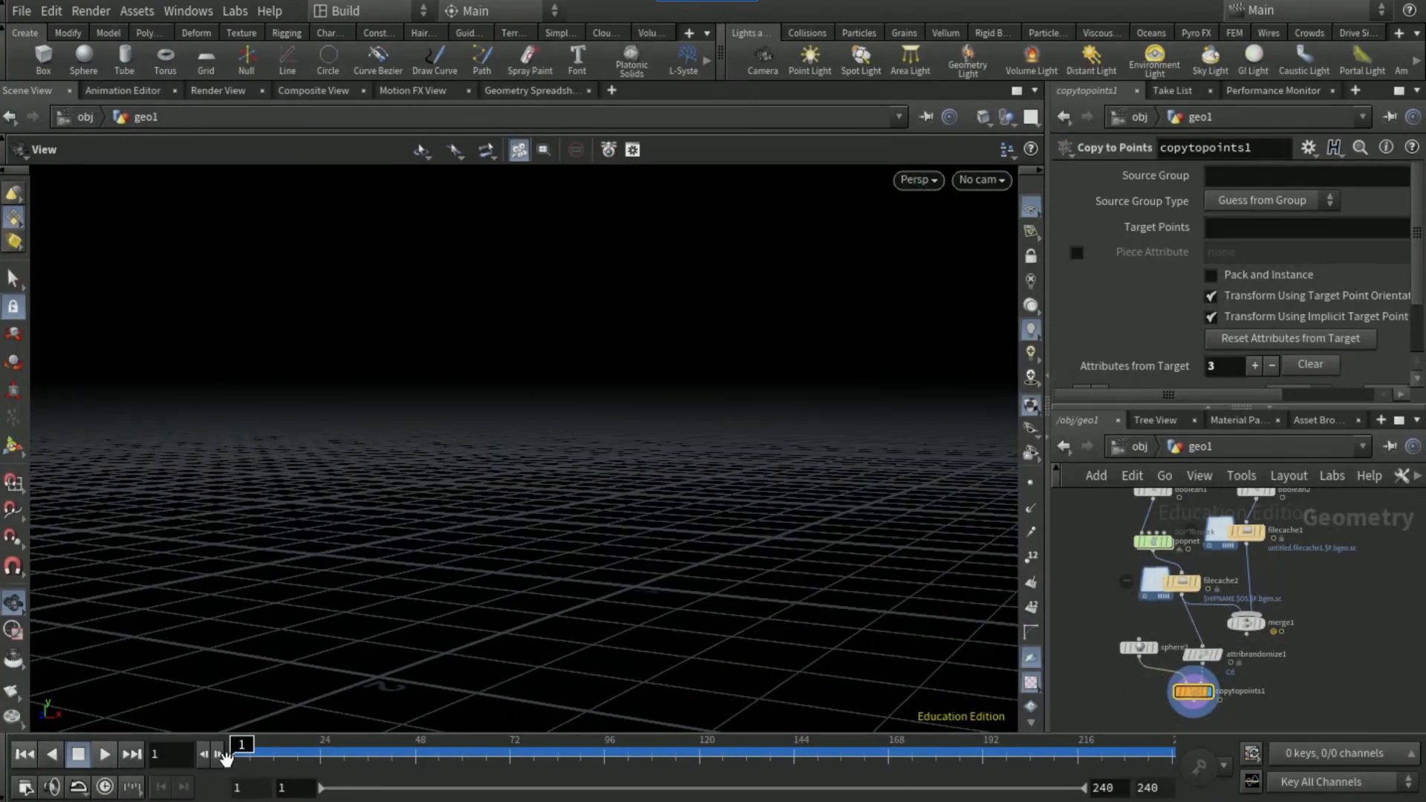
# Play back the copied spheres and the cached particles from frame 1, then go to frame 37
pyautogui.click(99, 759)
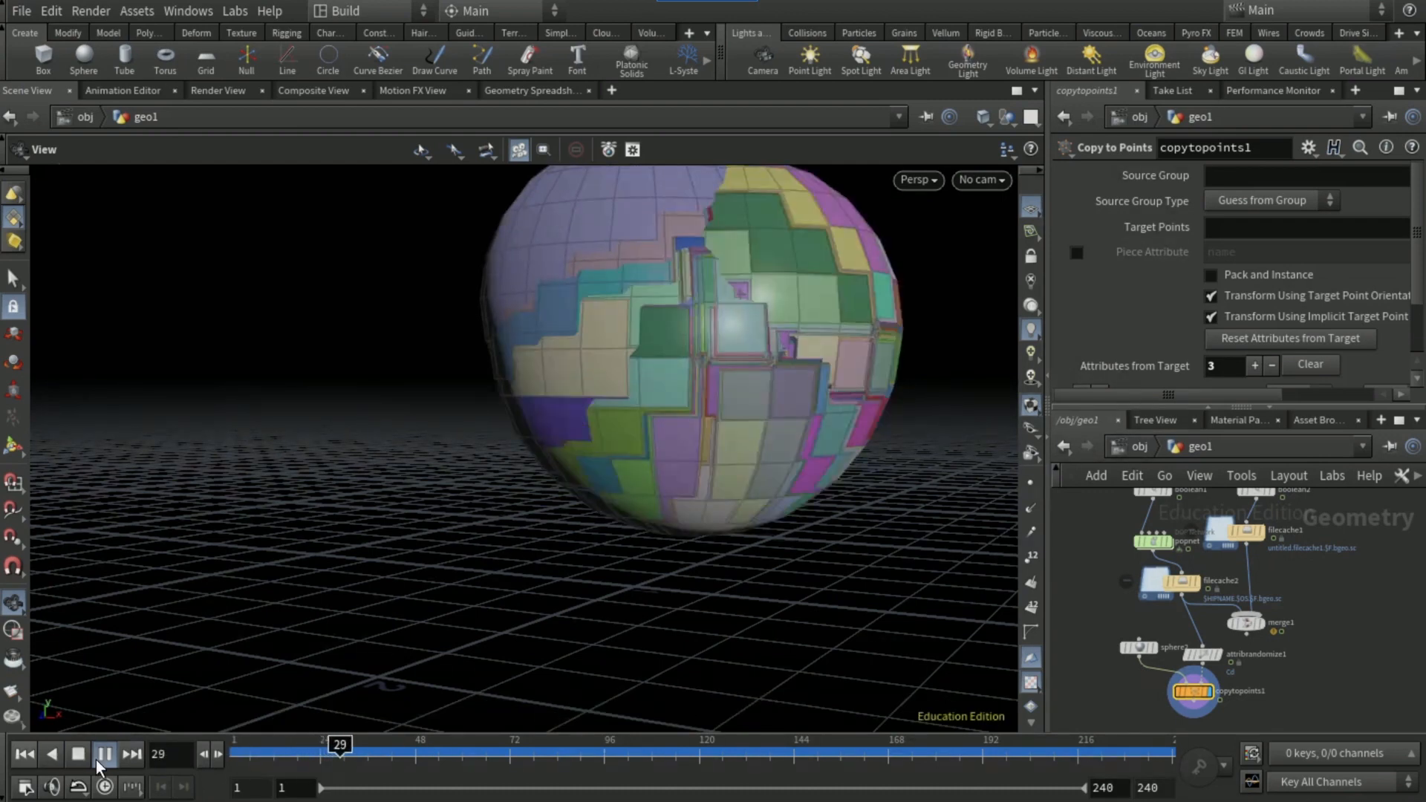
pyautogui.click(101, 759)
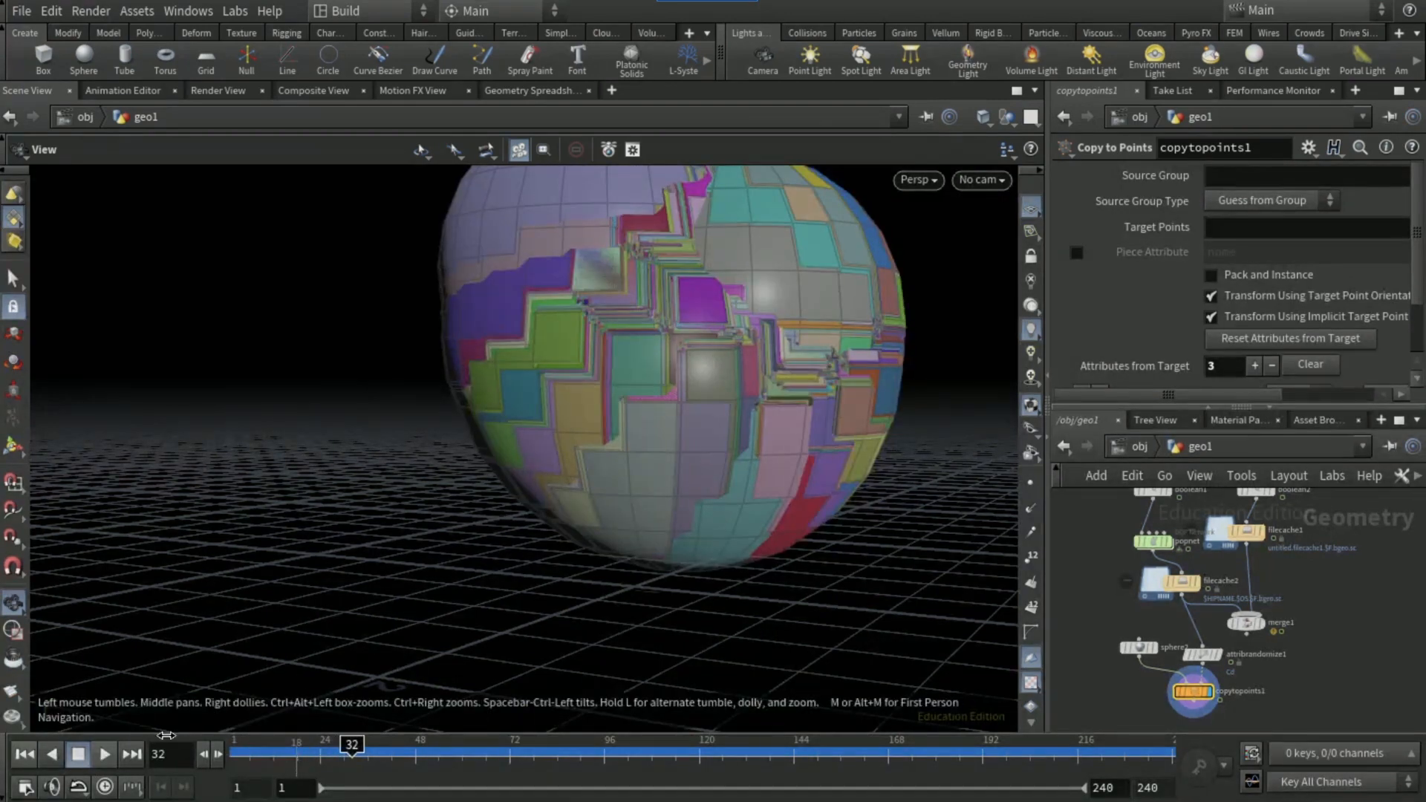
pyautogui.click(24, 753)
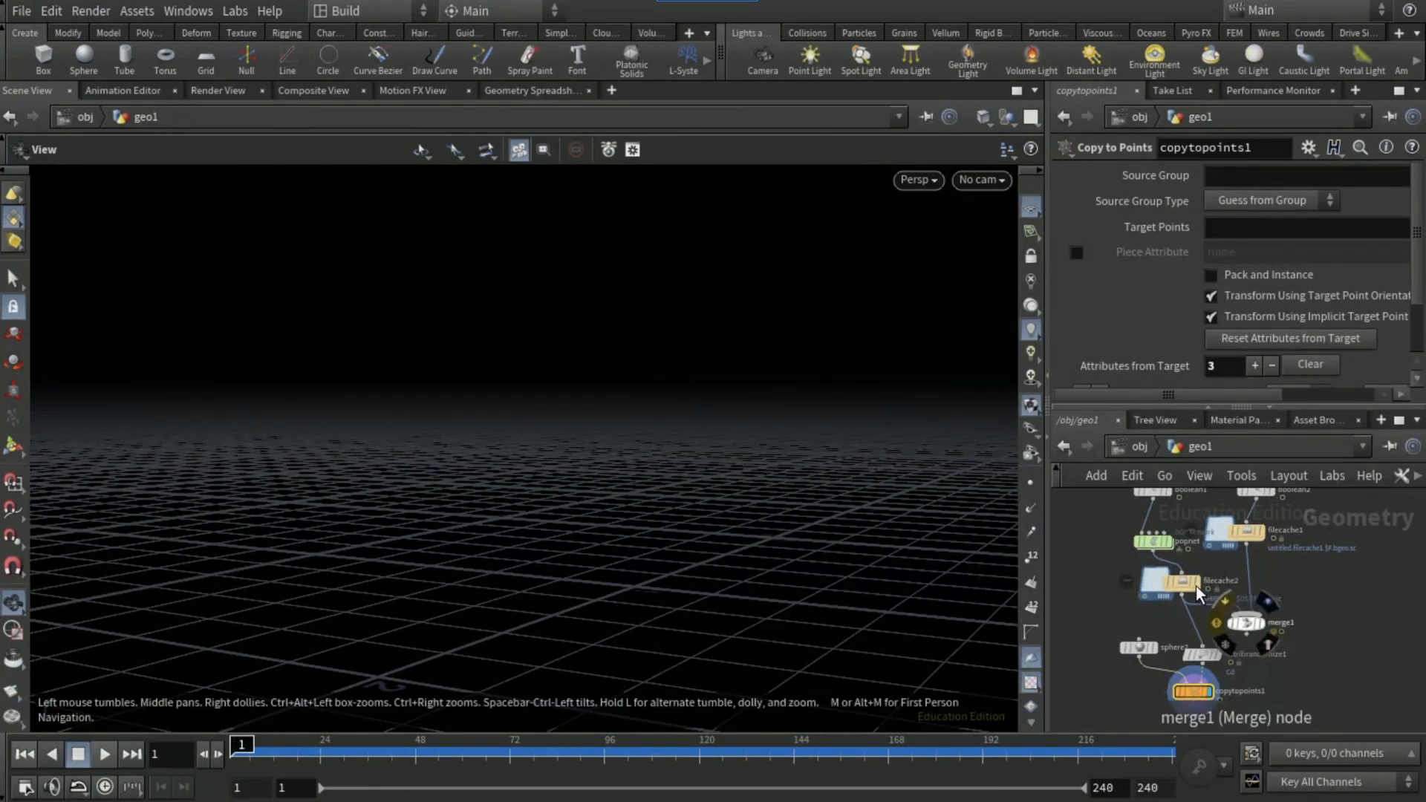
pyautogui.click(110, 756)
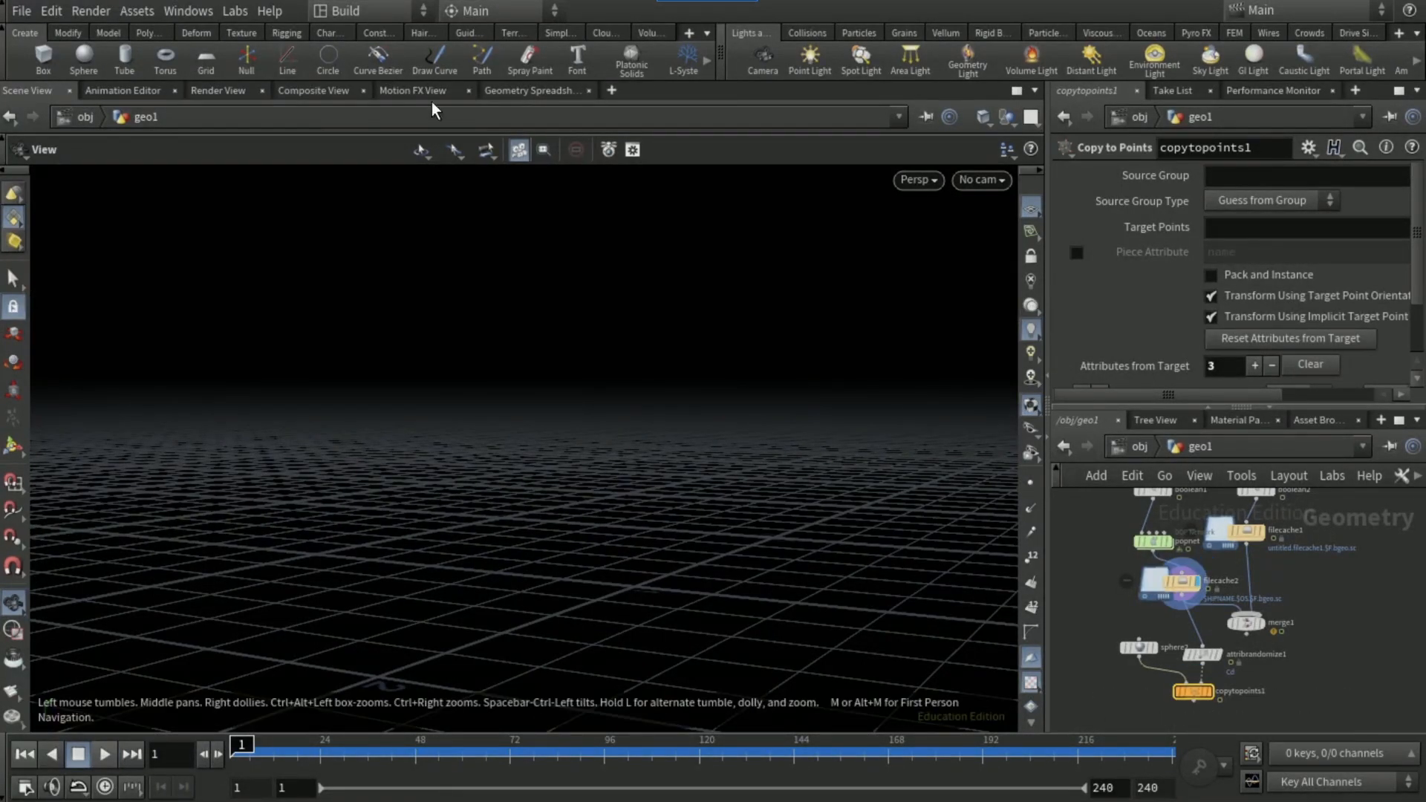
pyautogui.click(372, 754)
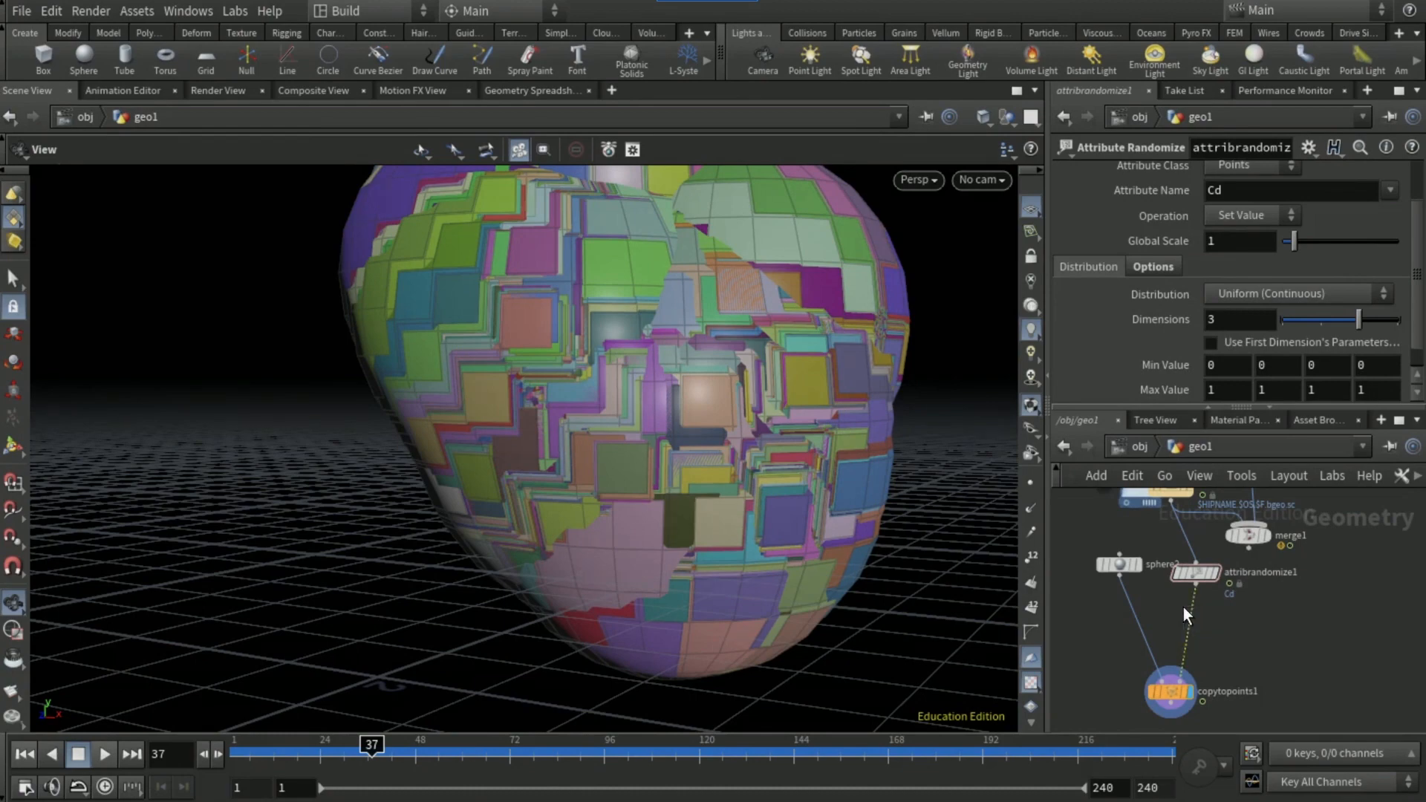
# Insert a Point Wrangle node between the Attribute Randomize and the Copy to Points
pyautogui.press('Tab')
pyautogui.write('point')
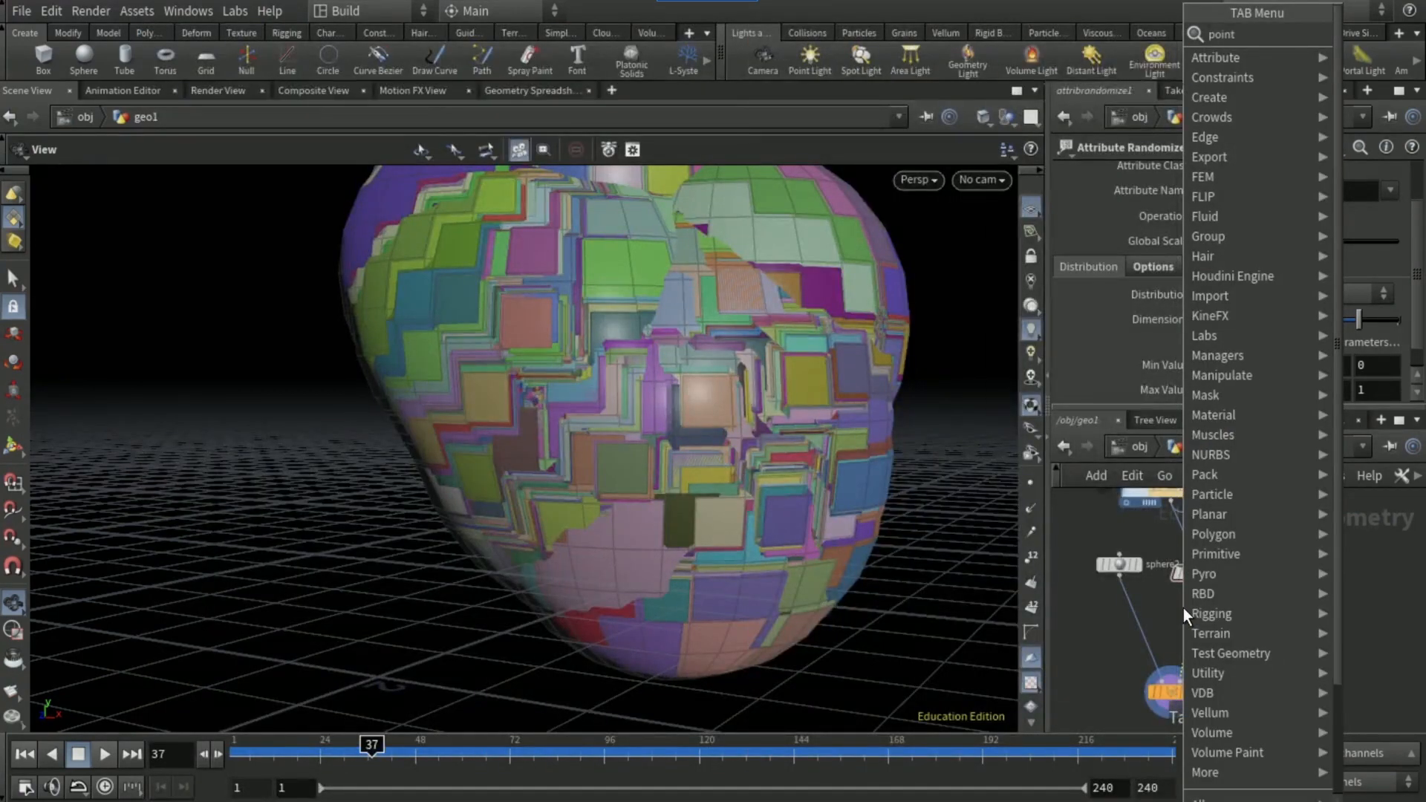
pyautogui.write(' wrangl')
pyautogui.press('Return')
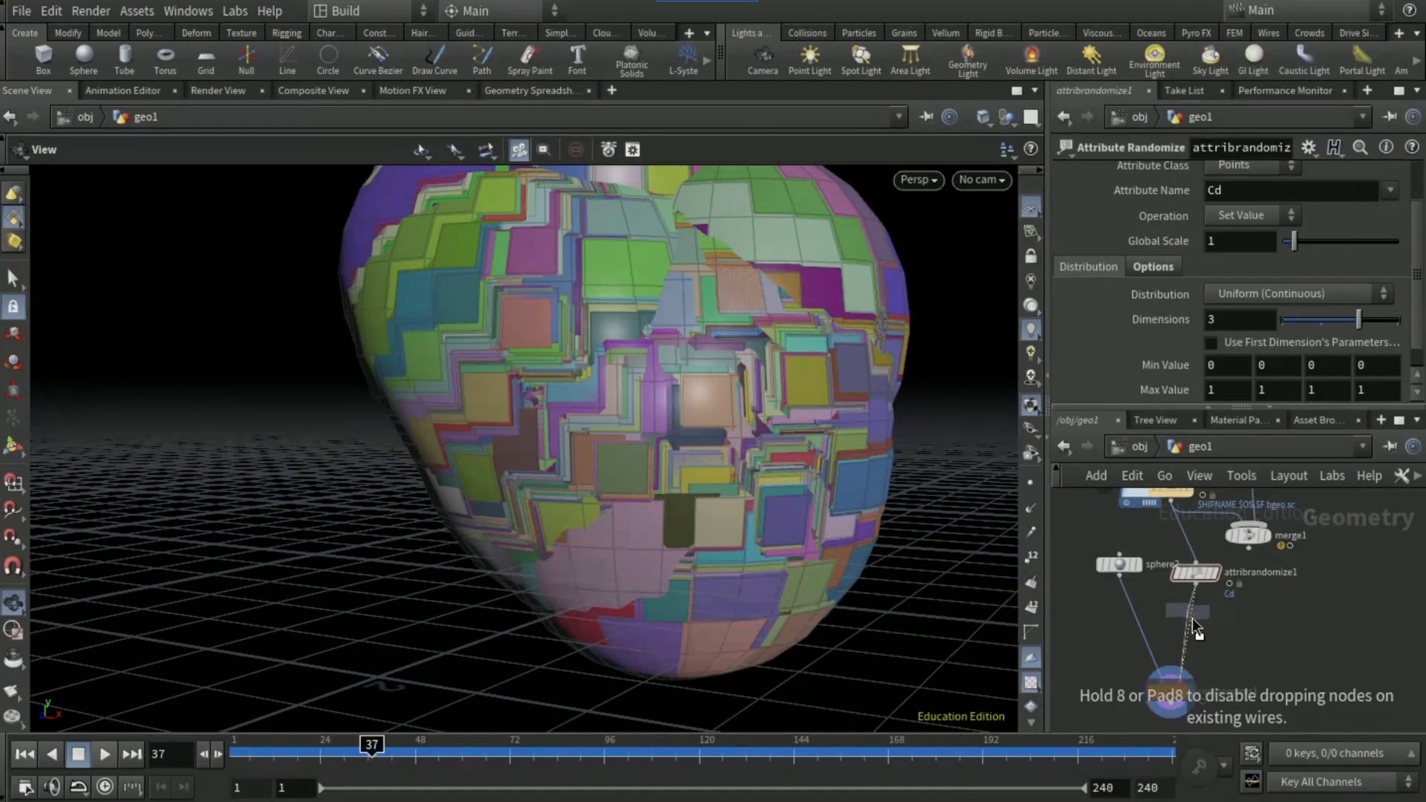
pyautogui.click(1191, 616)
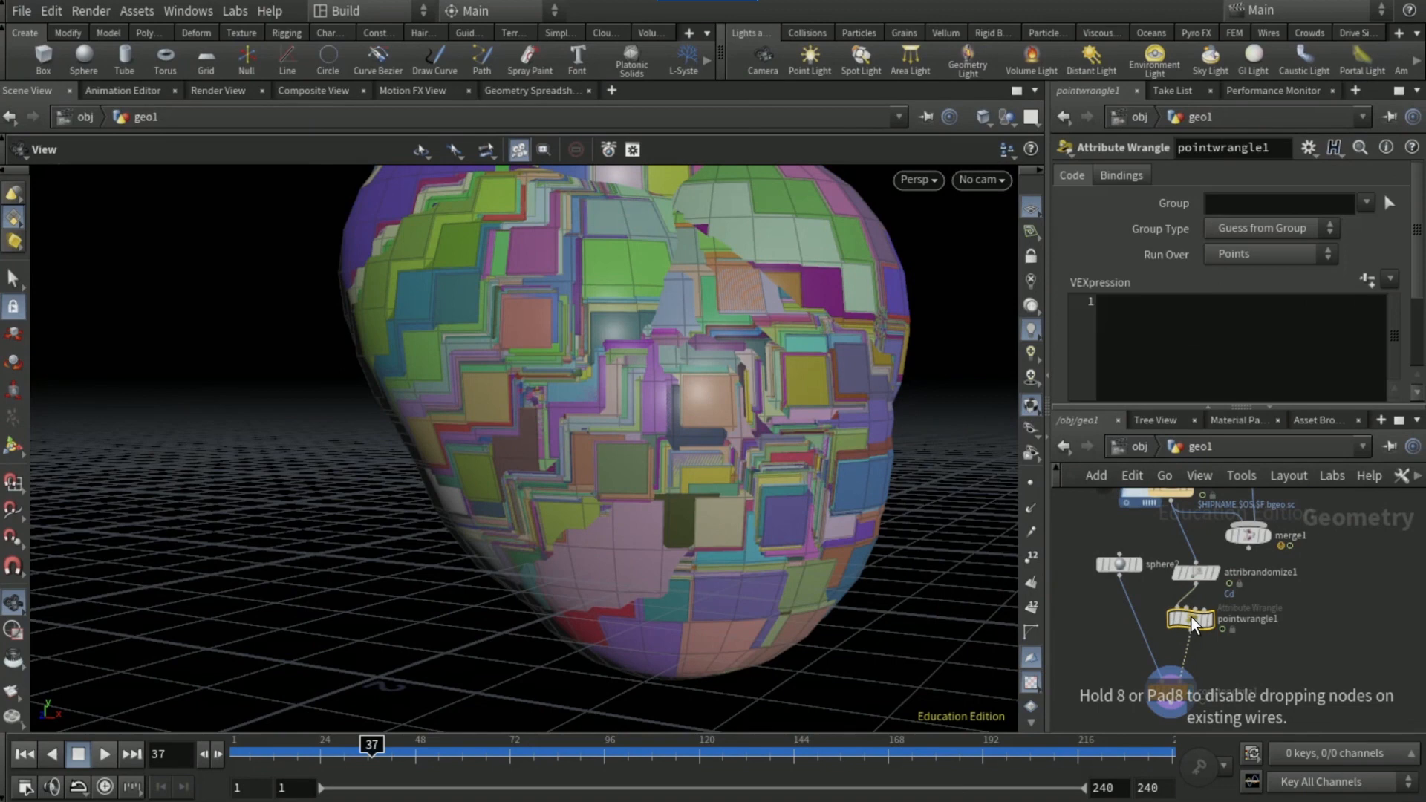
pyautogui.click(1160, 343)
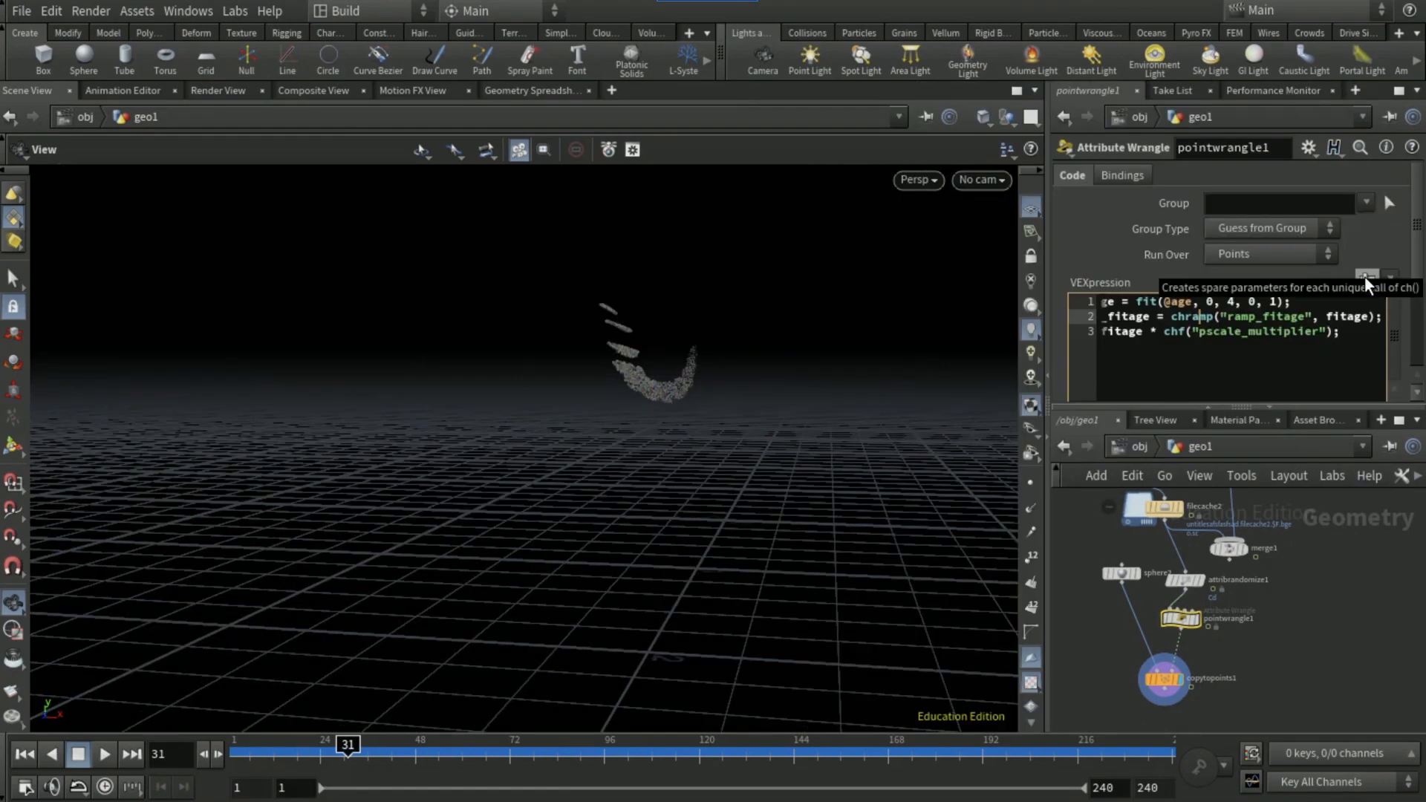
pyautogui.click(1364, 276)
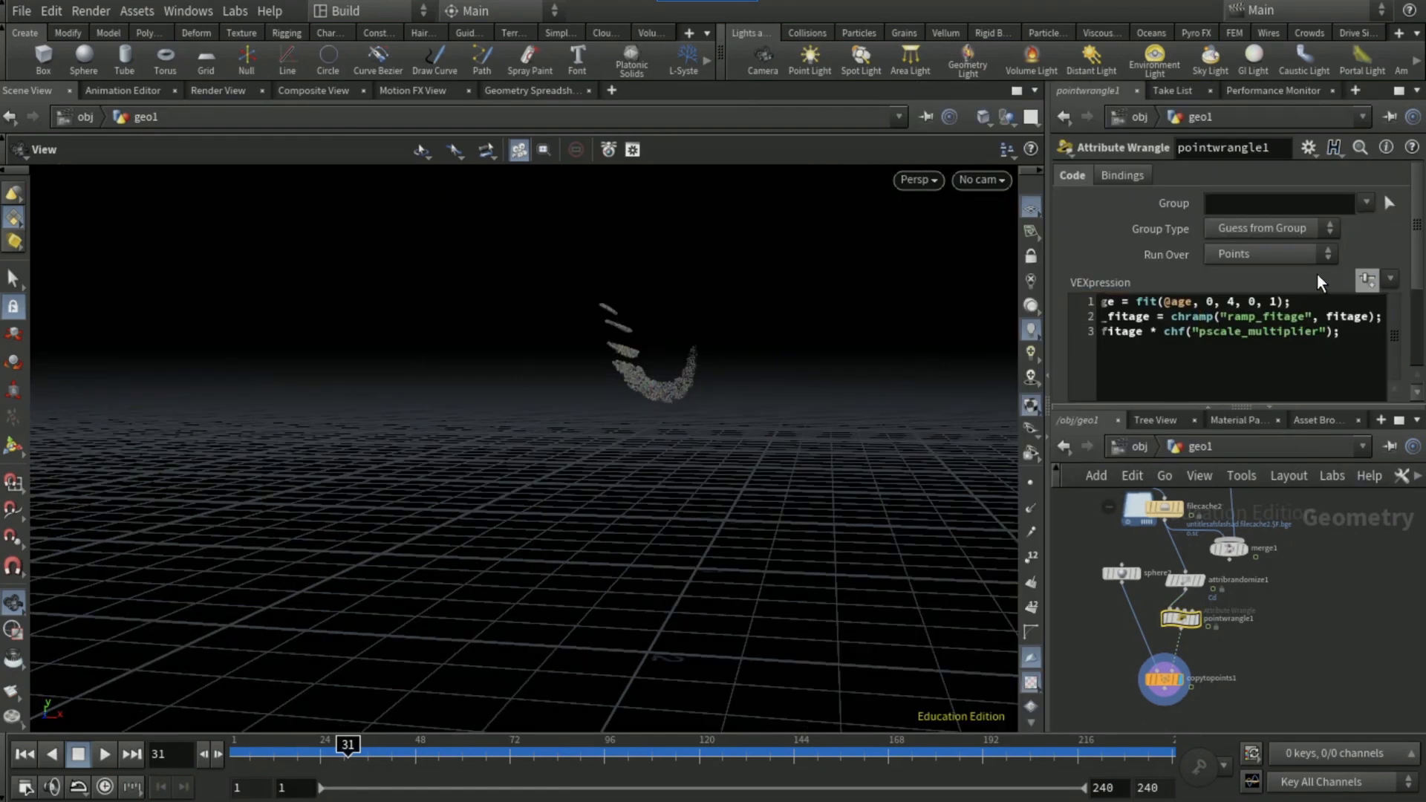
# Reshape the Ramp Fitage into a five-point B-Spline falloff that starts at full value and ends at value 0 at position 1
pyautogui.scroll(-1, 1125, 230)
pyautogui.scroll(-5, 1115, 381)
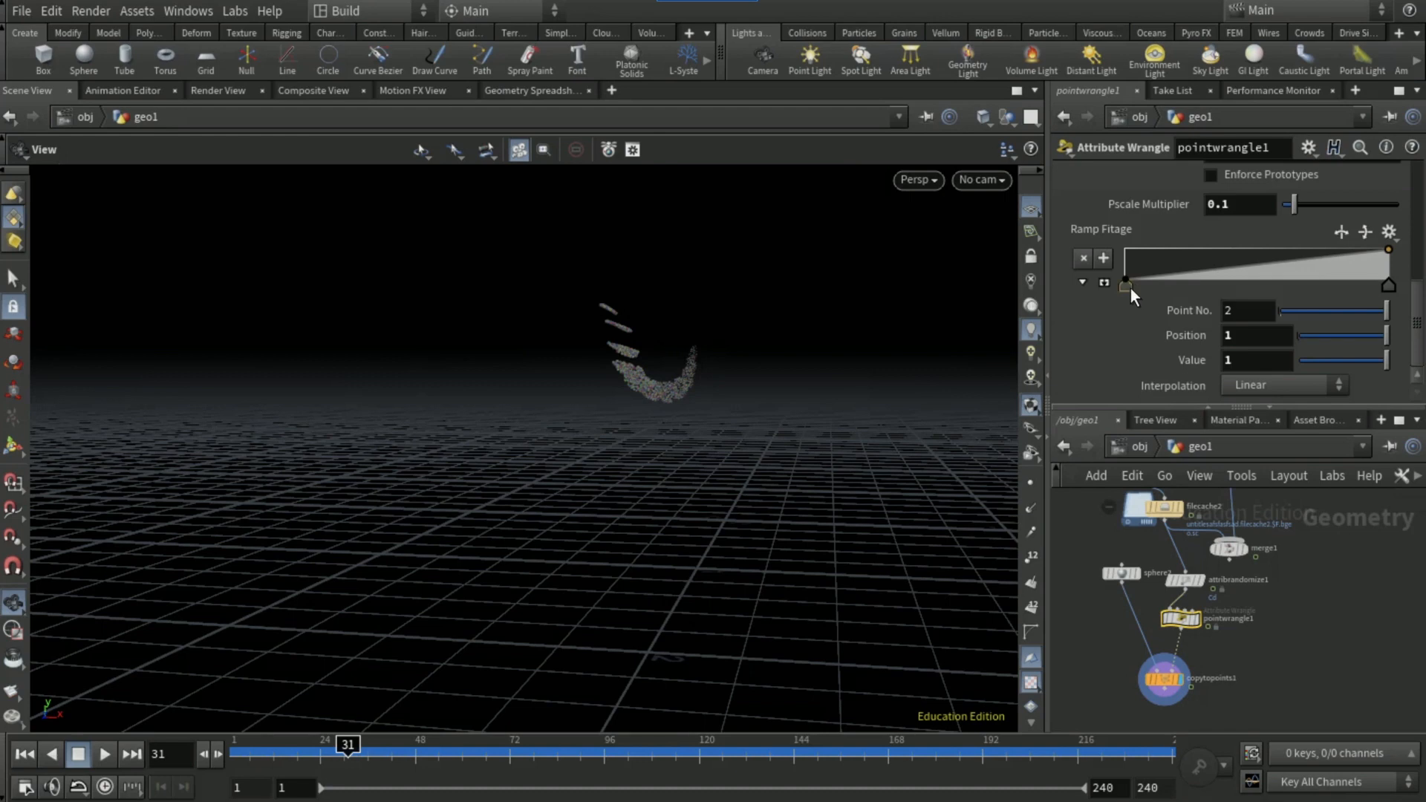
pyautogui.click(1127, 285)
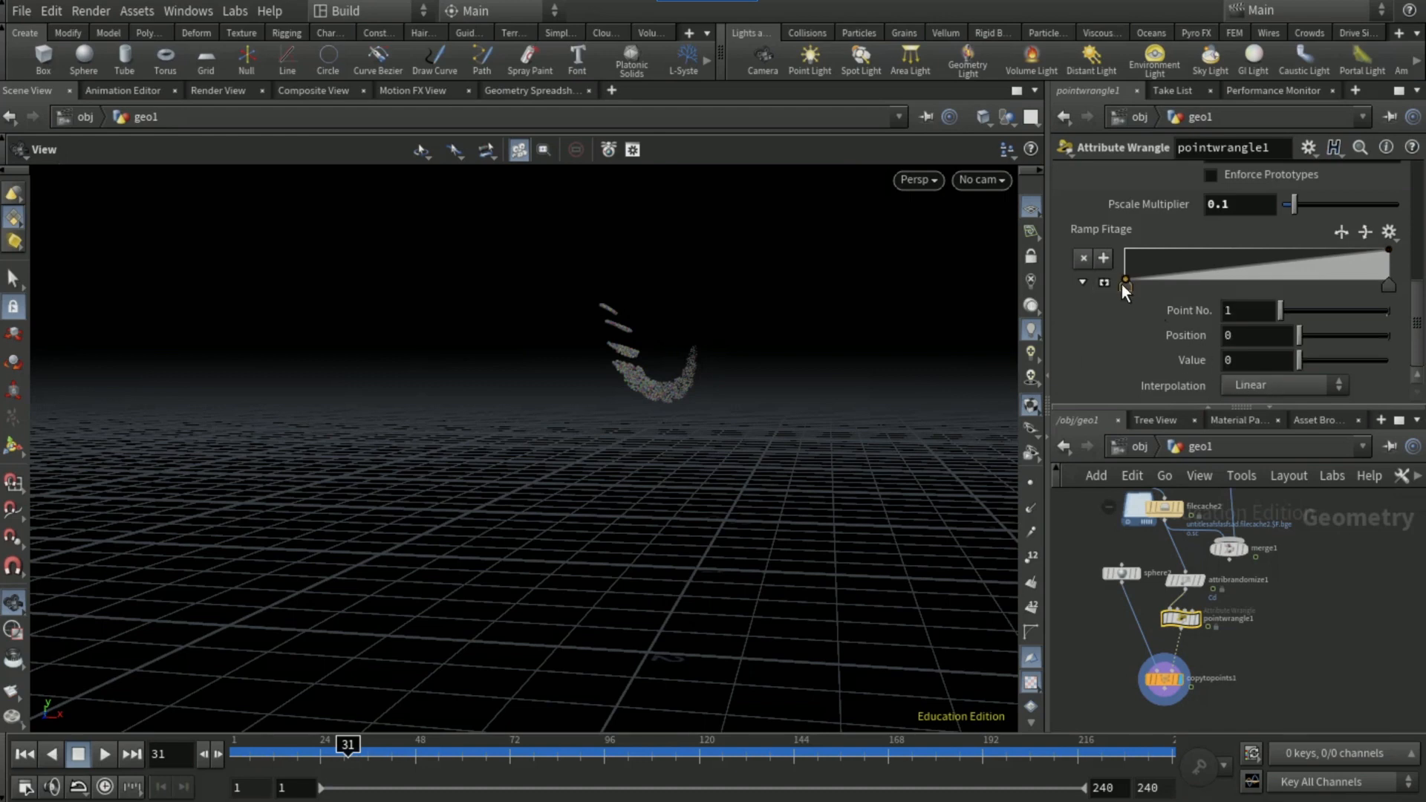
pyautogui.click(1083, 258)
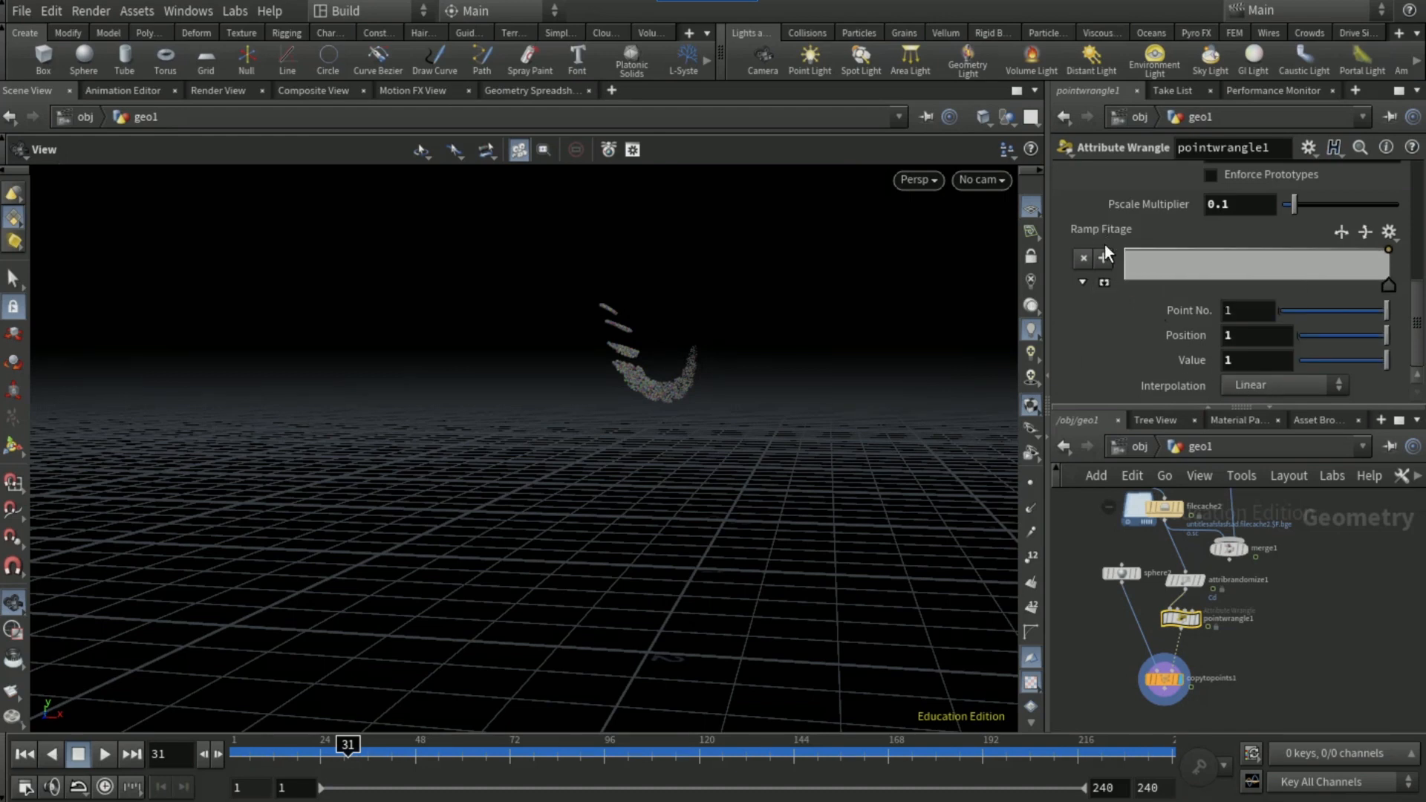
pyautogui.click(1289, 386)
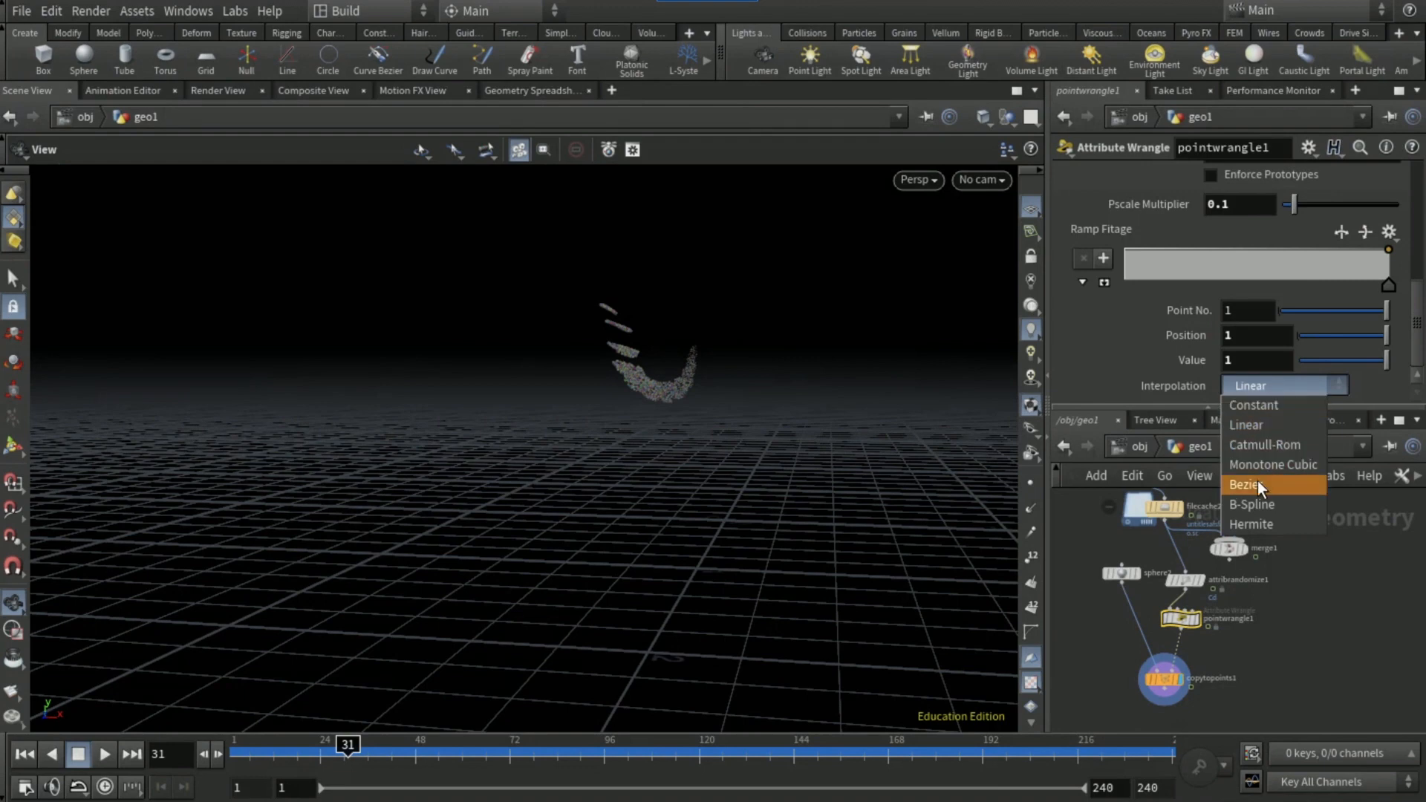
pyautogui.click(1257, 503)
pyautogui.click(1181, 262)
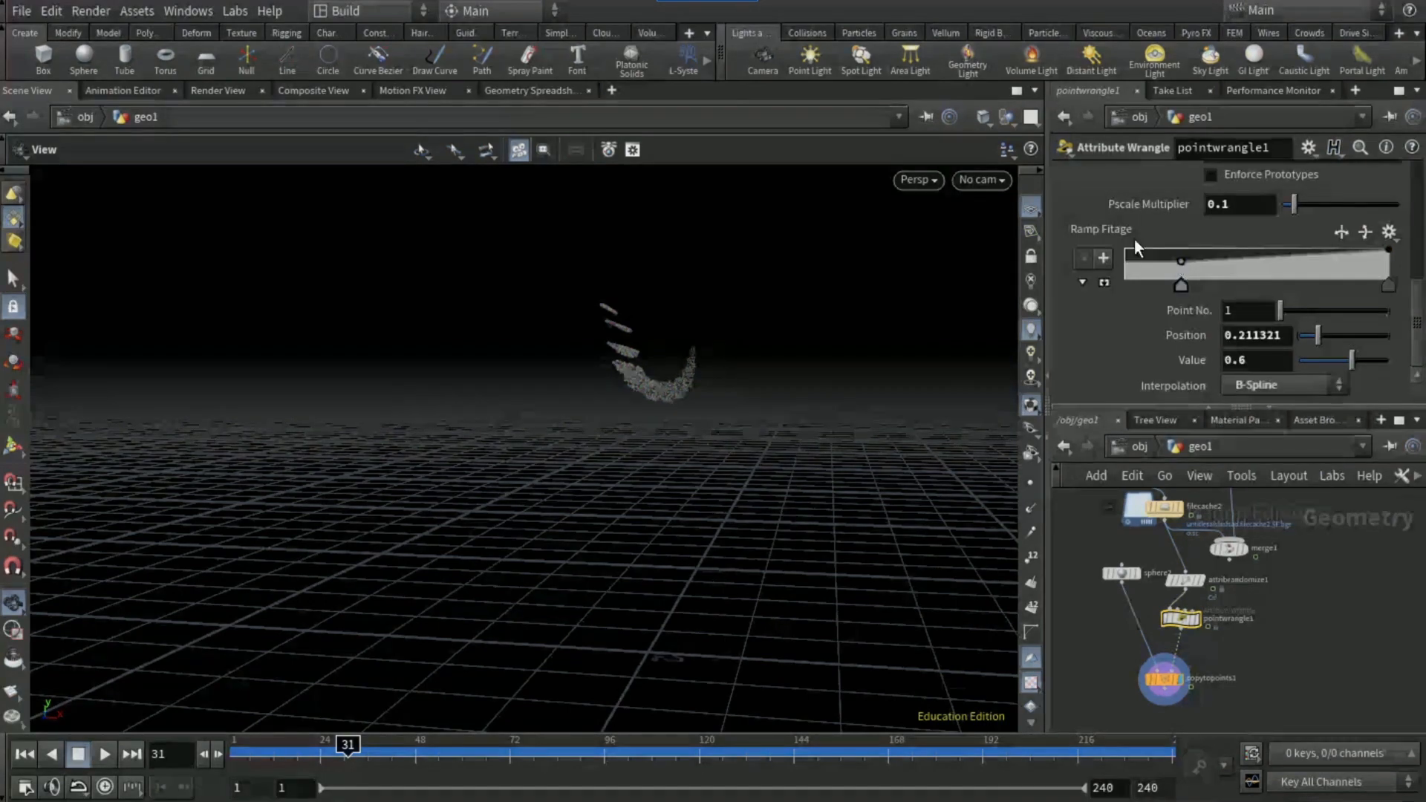
pyautogui.moveTo(1134, 239); pyautogui.dragTo(1245, 281)
pyautogui.click(1230, 273)
pyautogui.moveTo(1388, 250); pyautogui.dragTo(1388, 284)
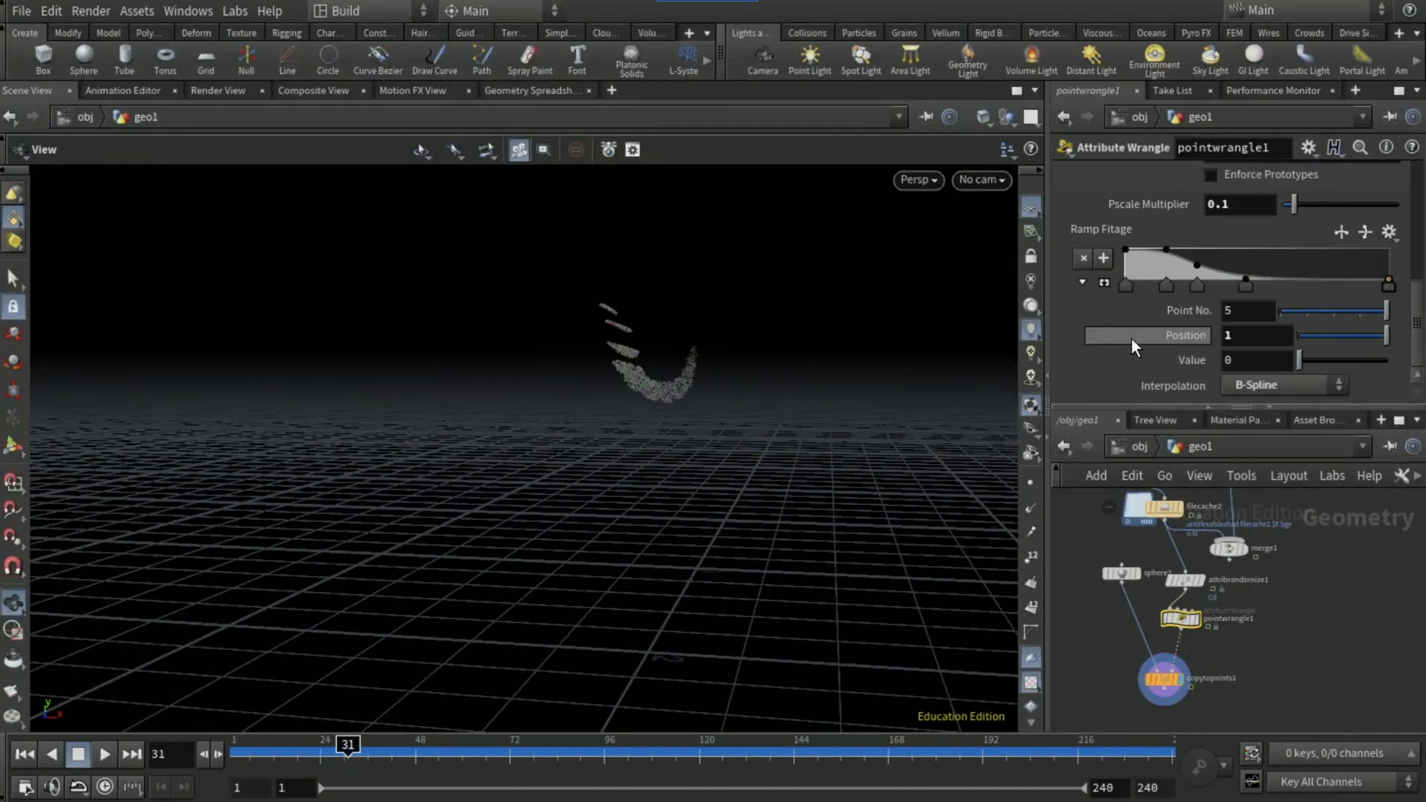
# Reduce the wrangle's Pscale Multiplier and widen the parameter area so the full VEX code fits
pyautogui.scroll(2, 1221, 297)
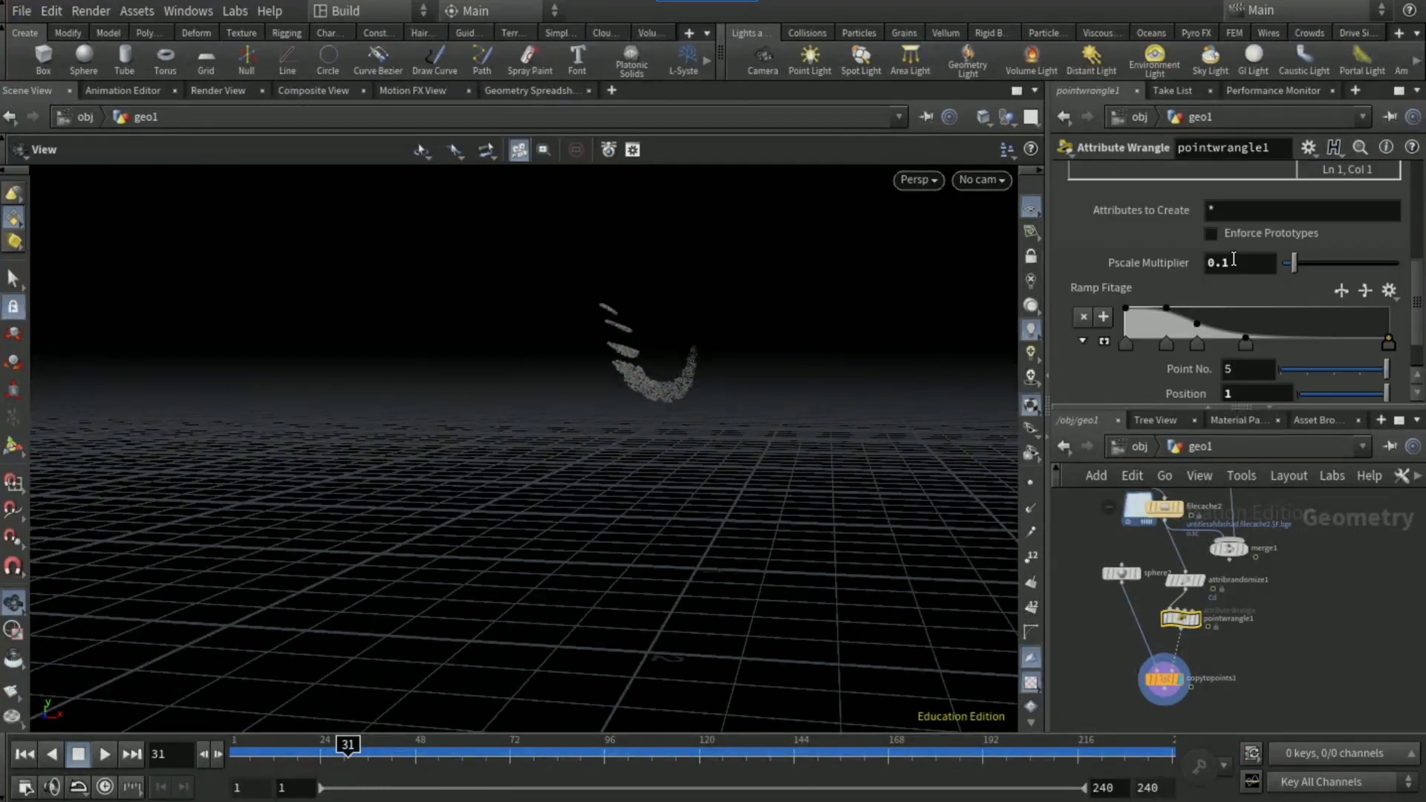
pyautogui.click(1233, 260)
pyautogui.press('Return')
pyautogui.scroll(5, 1096, 269)
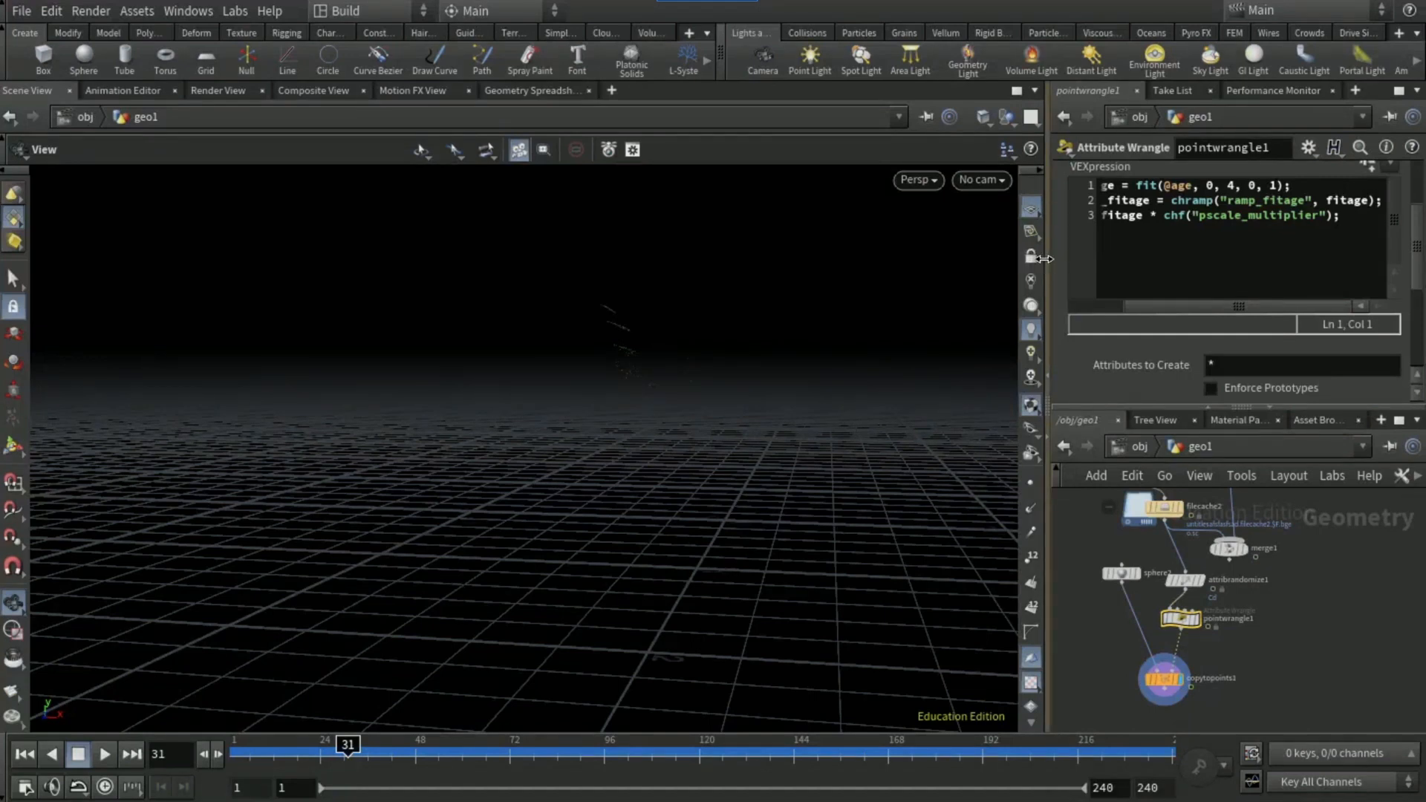
pyautogui.moveTo(1041, 267); pyautogui.dragTo(939, 263)
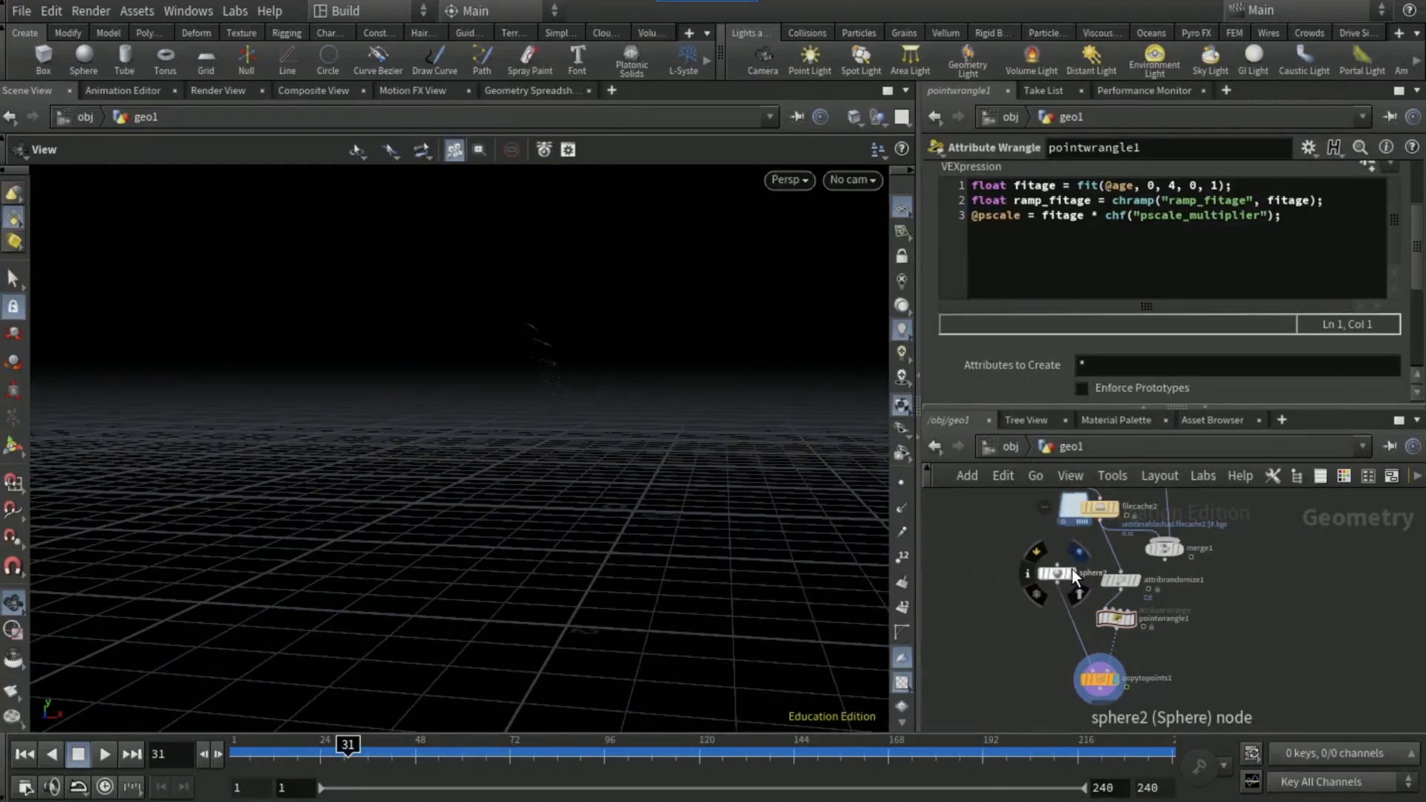
# Display the second sphere and insert a Mountain node between it and the Copy to Points
pyautogui.click(1071, 569)
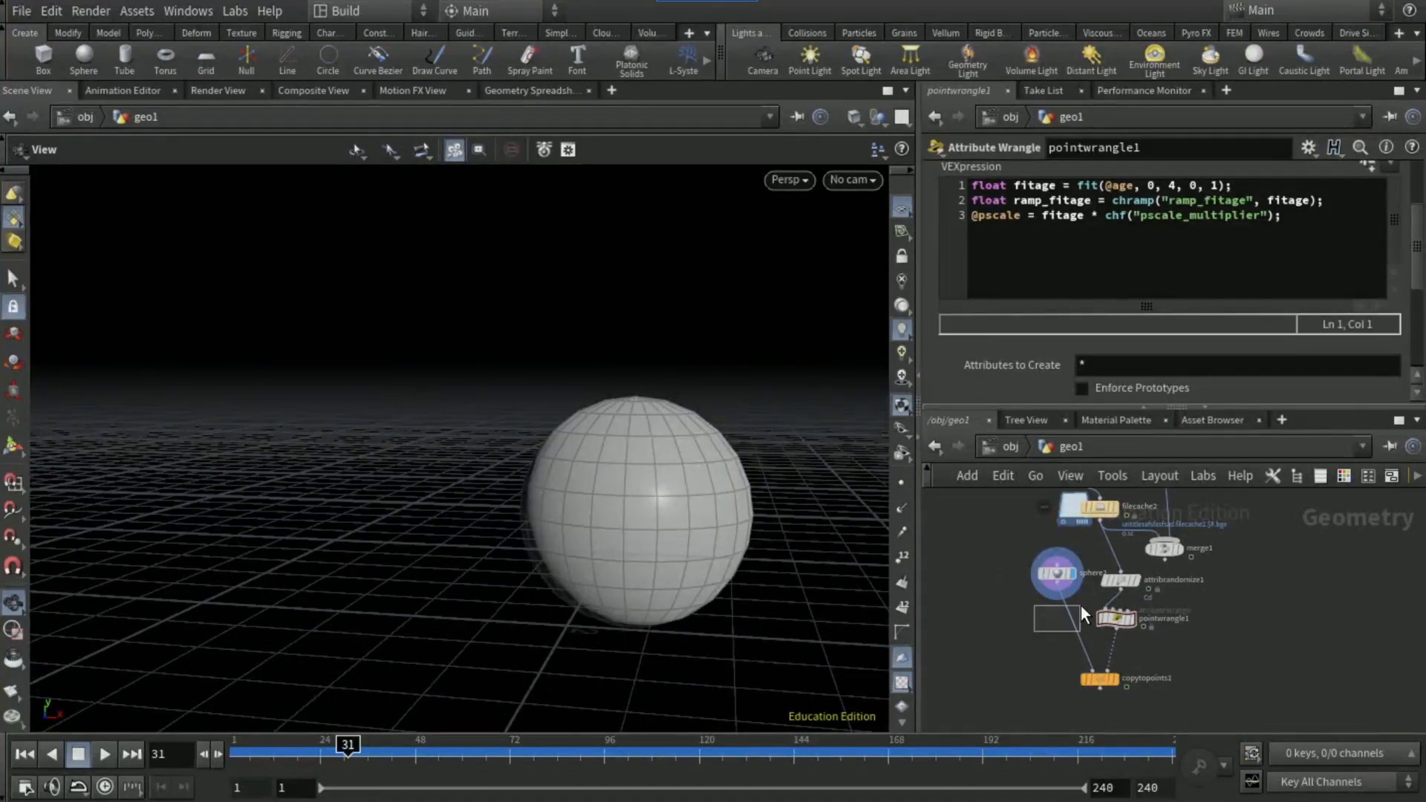
pyautogui.press('Tab')
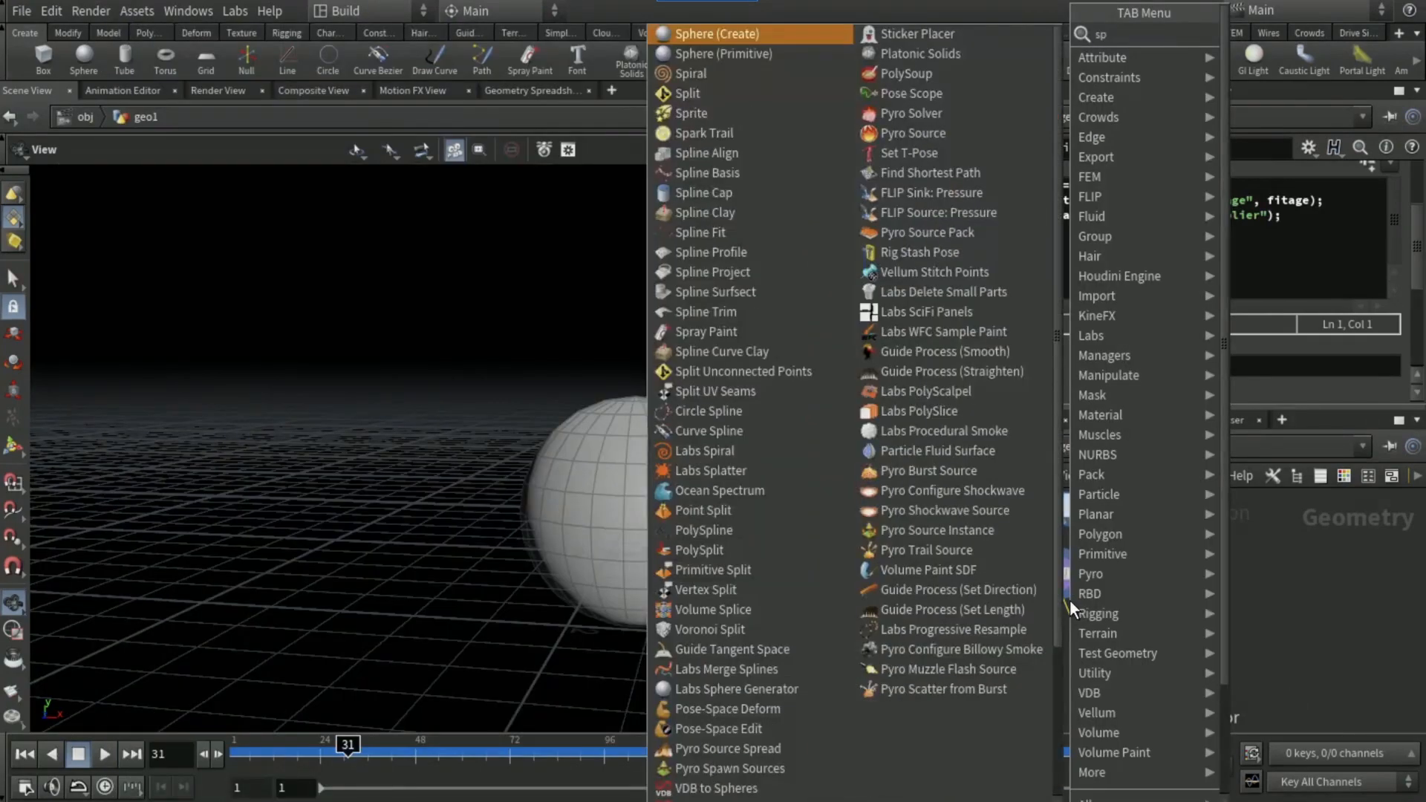
pyautogui.write('mounta')
pyautogui.press('Return')
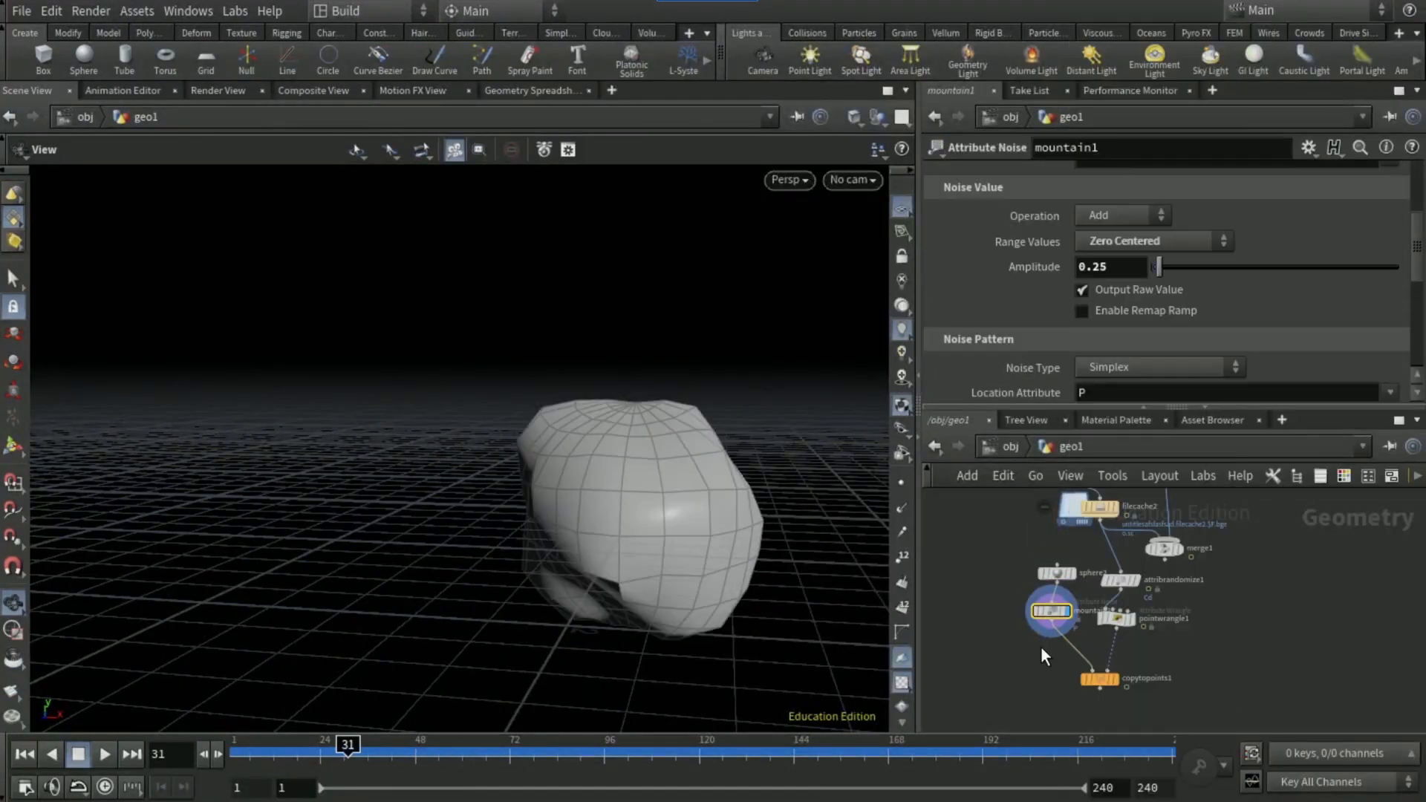
# Insert a Subdivide node after the Mountain and display it
pyautogui.press('Tab')
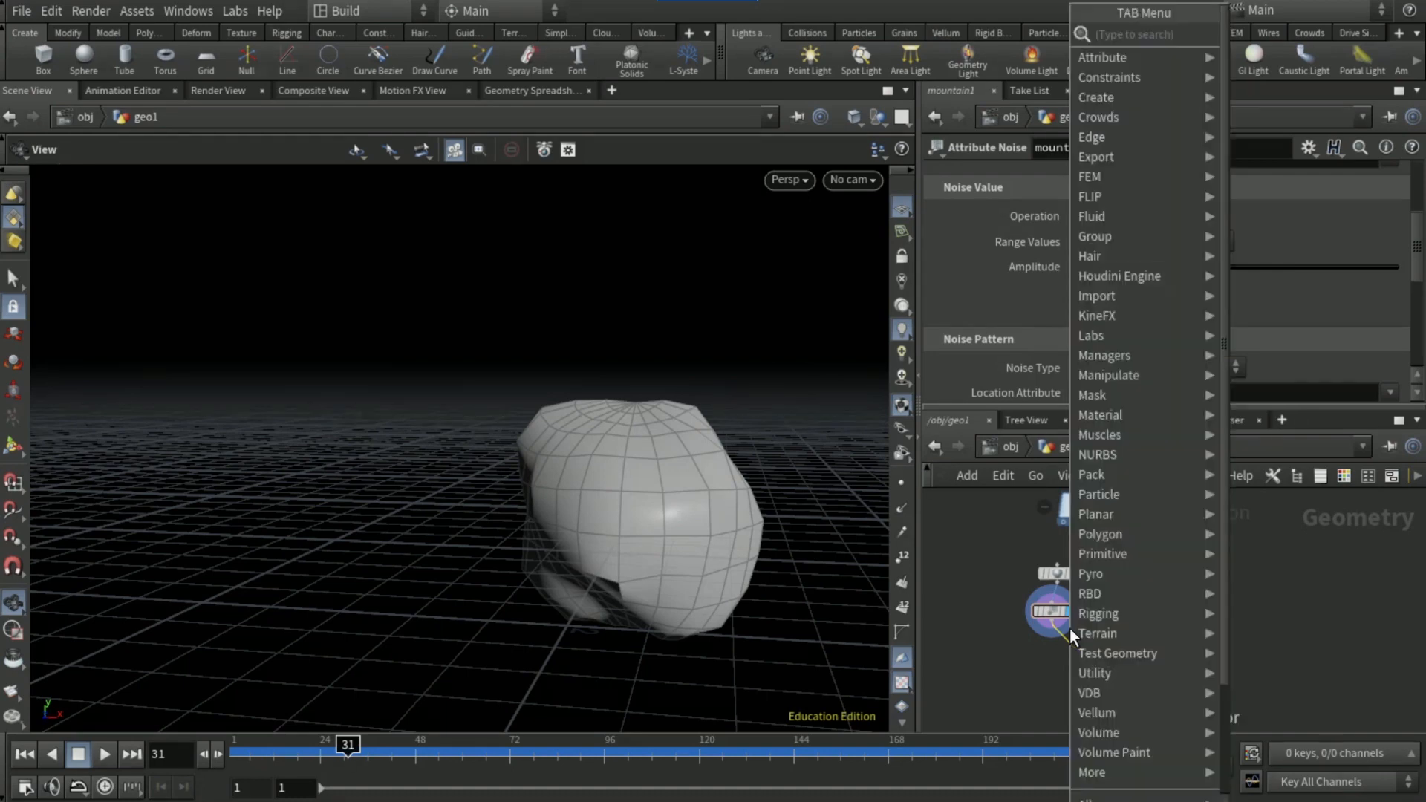
pyautogui.write('subdivi')
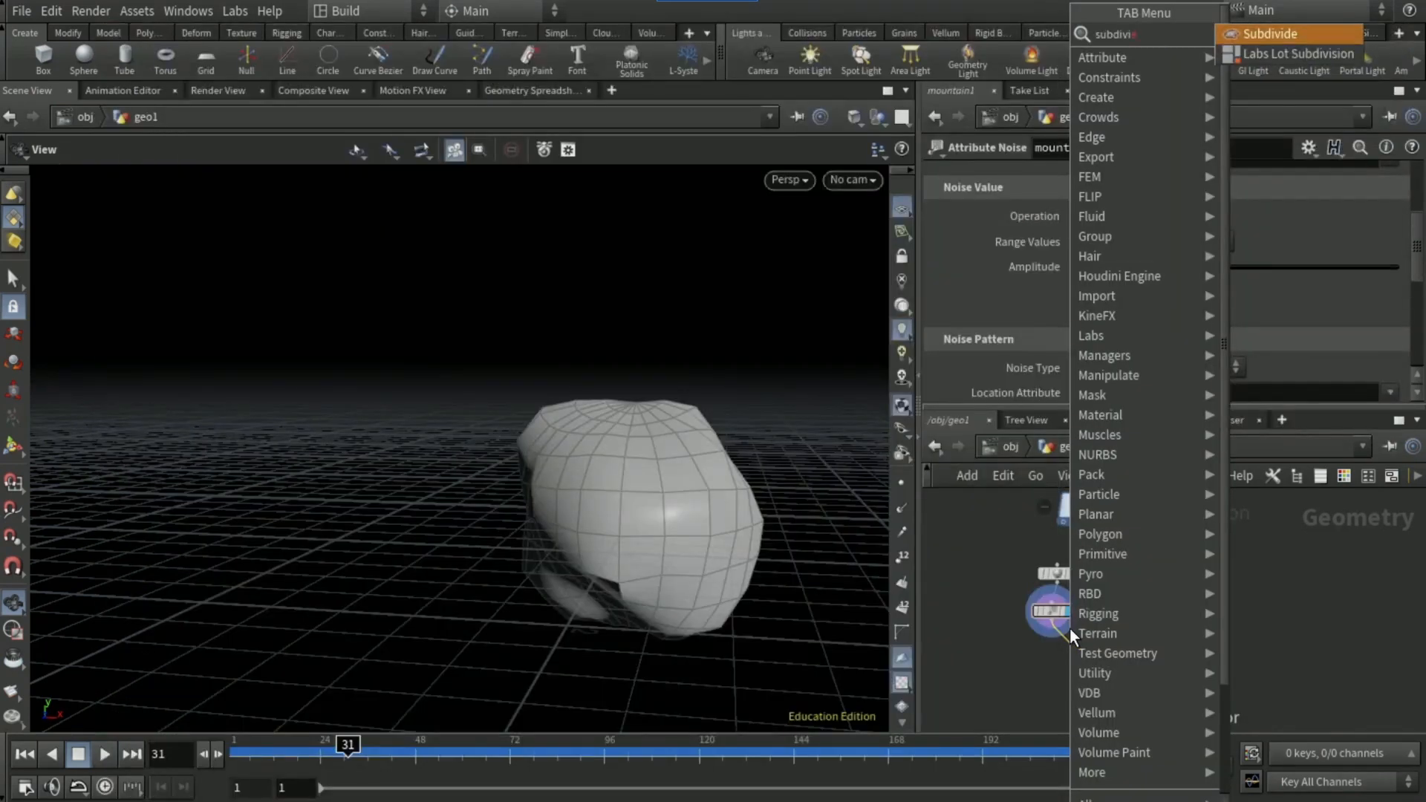
pyautogui.press('Return')
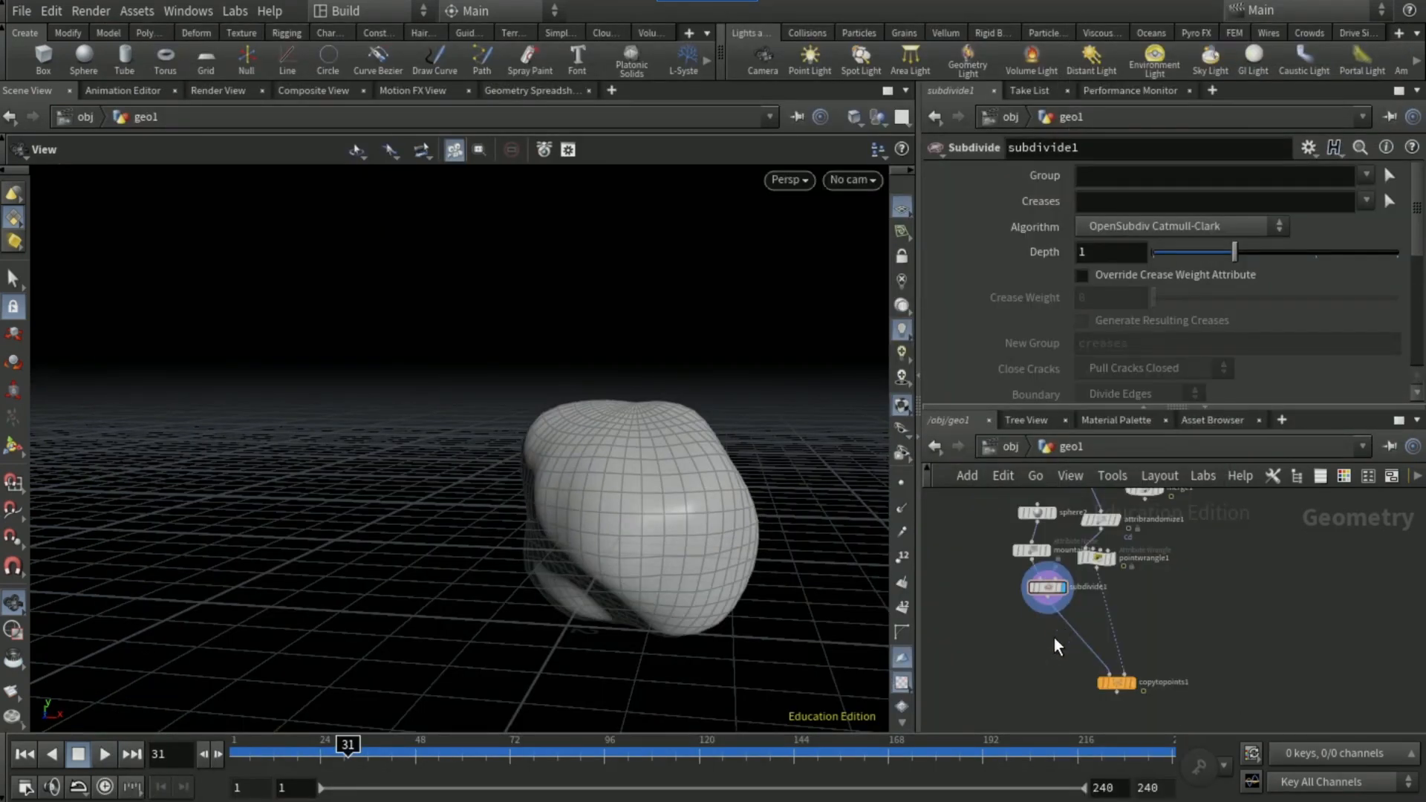
# Insert an Attribute Randomize node between the Subdivide and the Copy to Points, with its attribute name set to orient
pyautogui.press('Tab')
pyautogui.write('a')
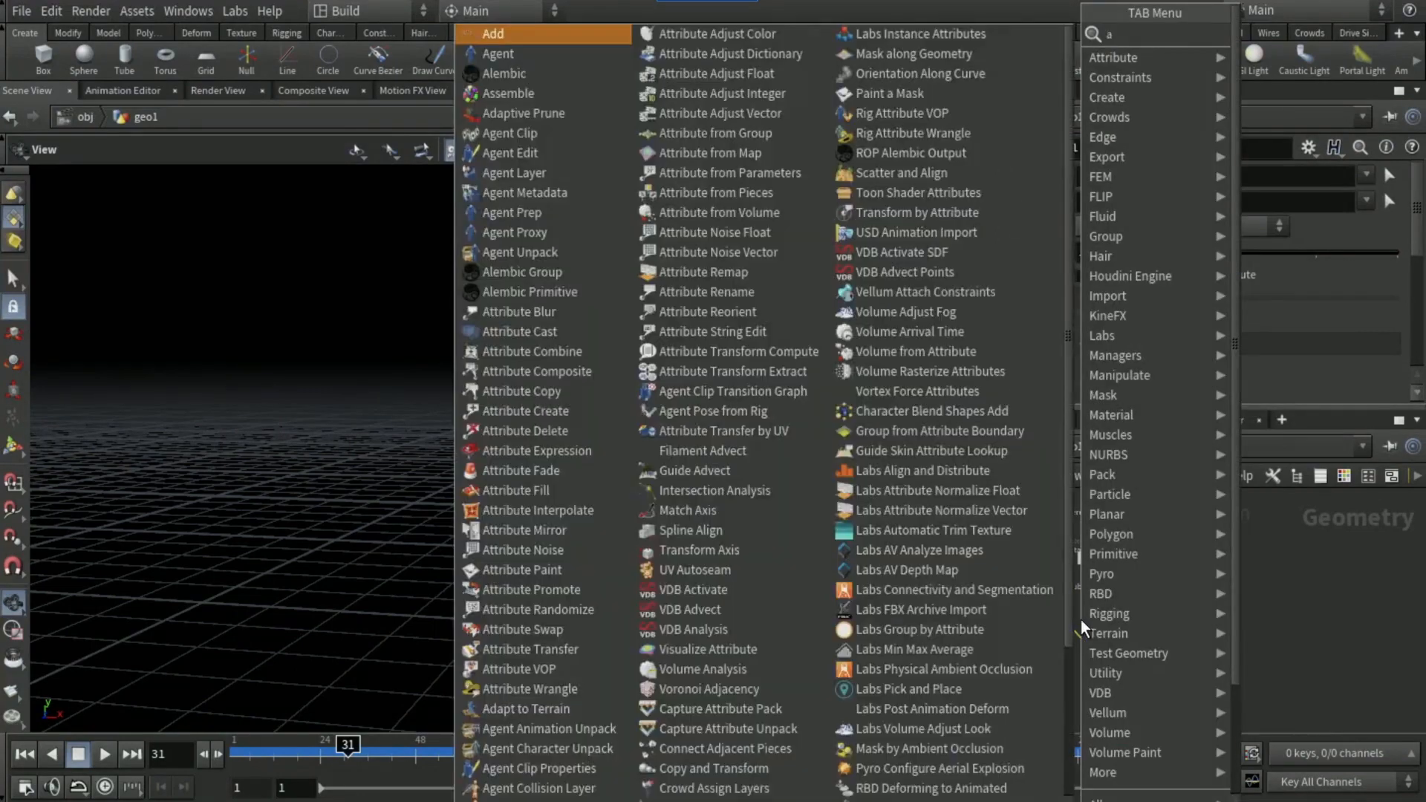
pyautogui.write('ttribute randomi')
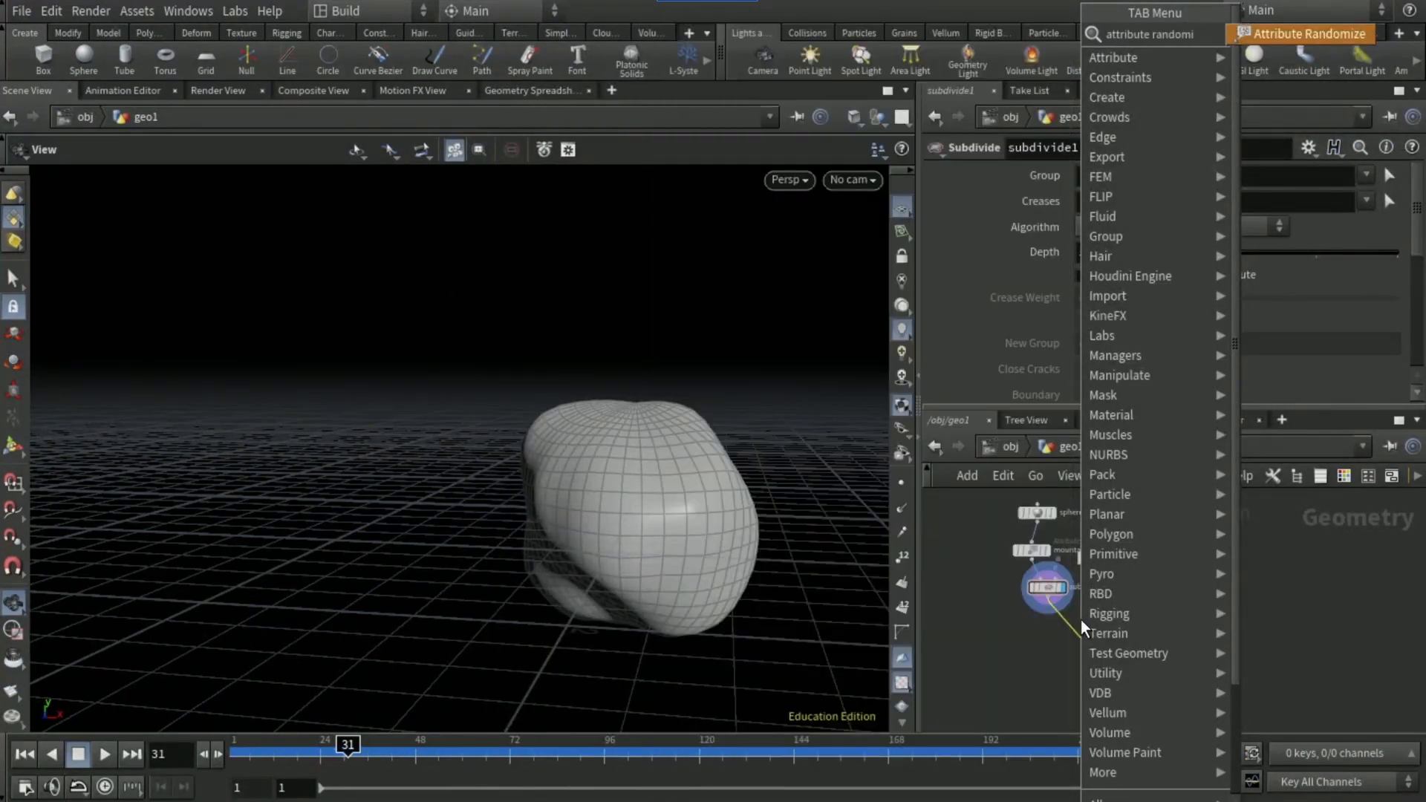
pyautogui.press('Return')
pyautogui.click(1123, 191)
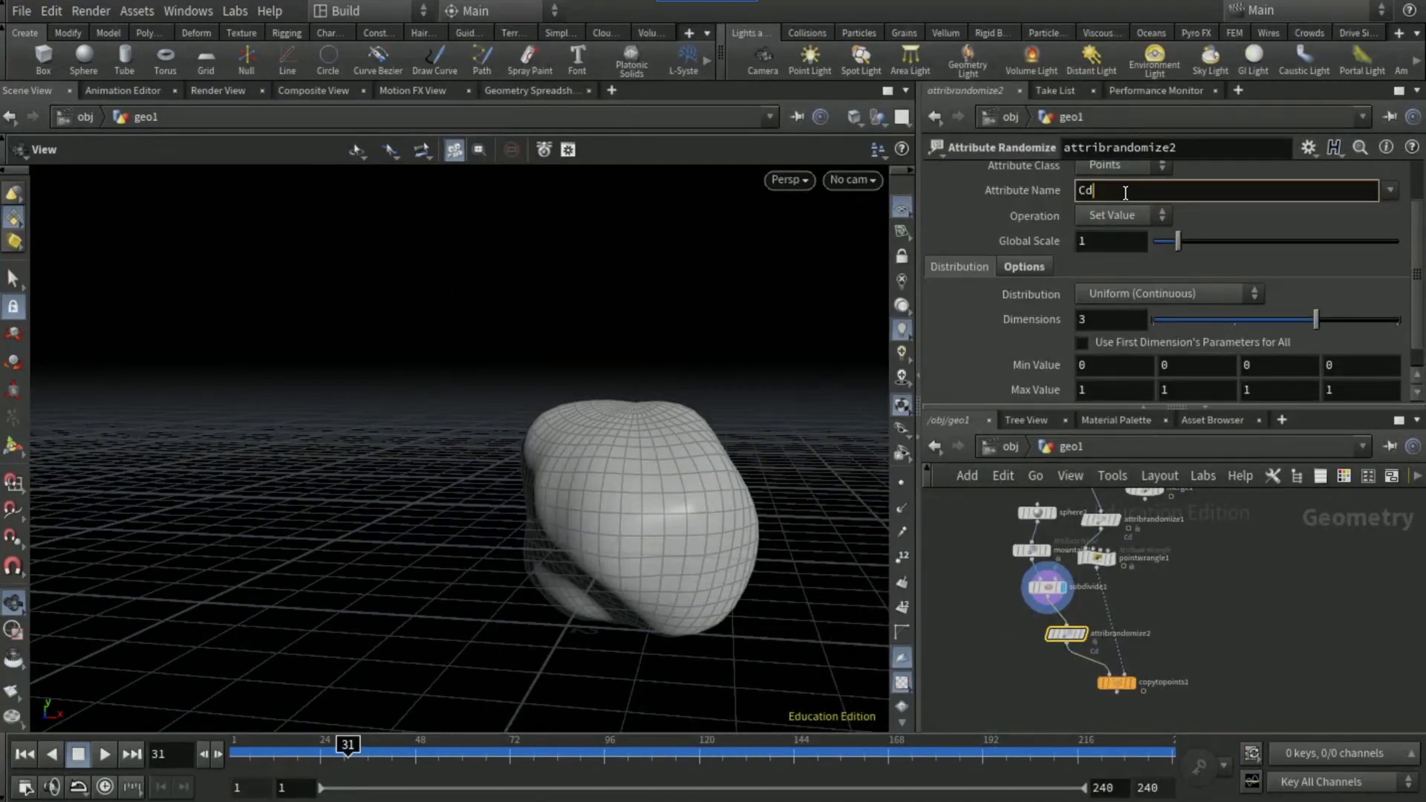
pyautogui.press('BackSpace')
pyautogui.press('BackSpace')
pyautogui.write('orient')
pyautogui.press('Return')
# Display the Copy to Points and play the copied particles from frame 1
pyautogui.moveTo(1133, 684)
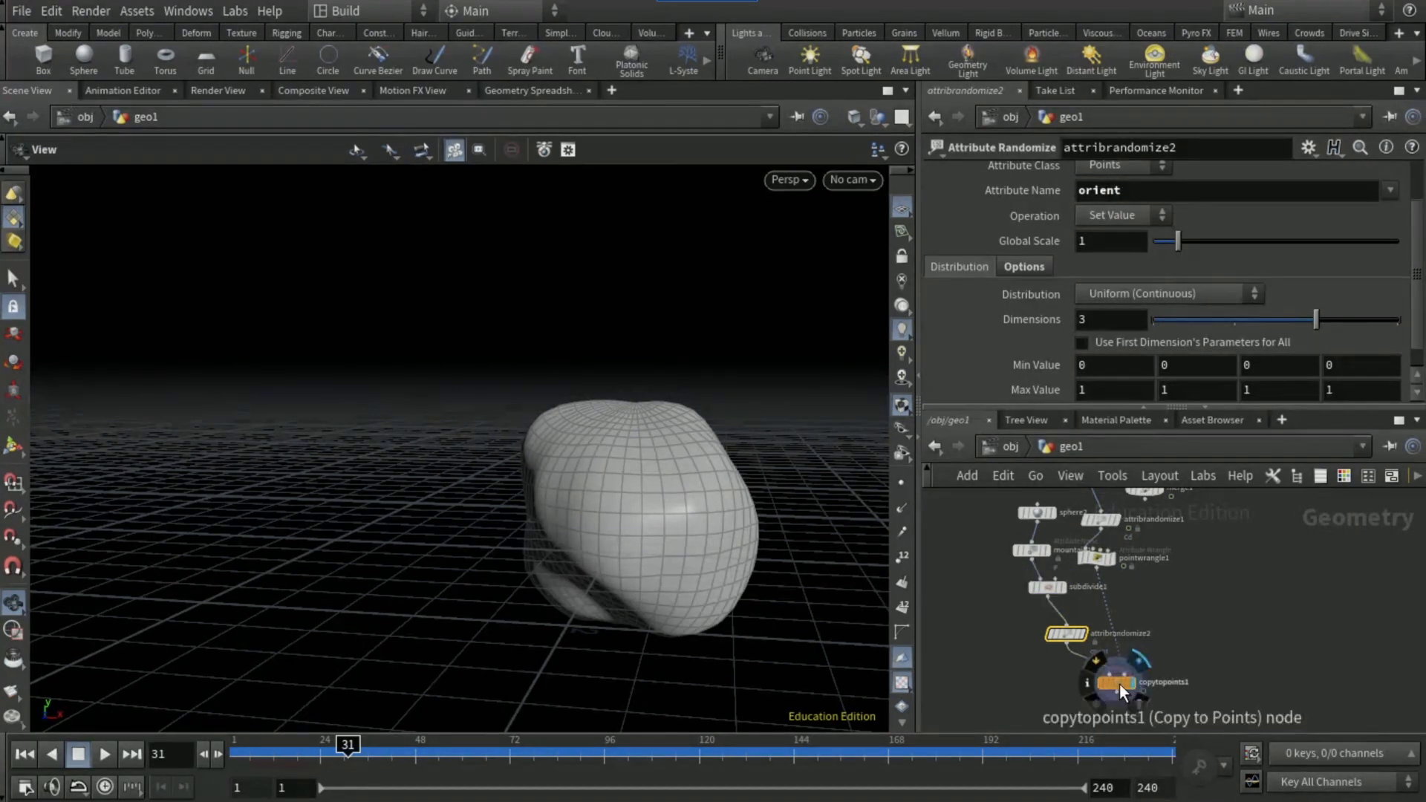
pyautogui.click(1119, 683)
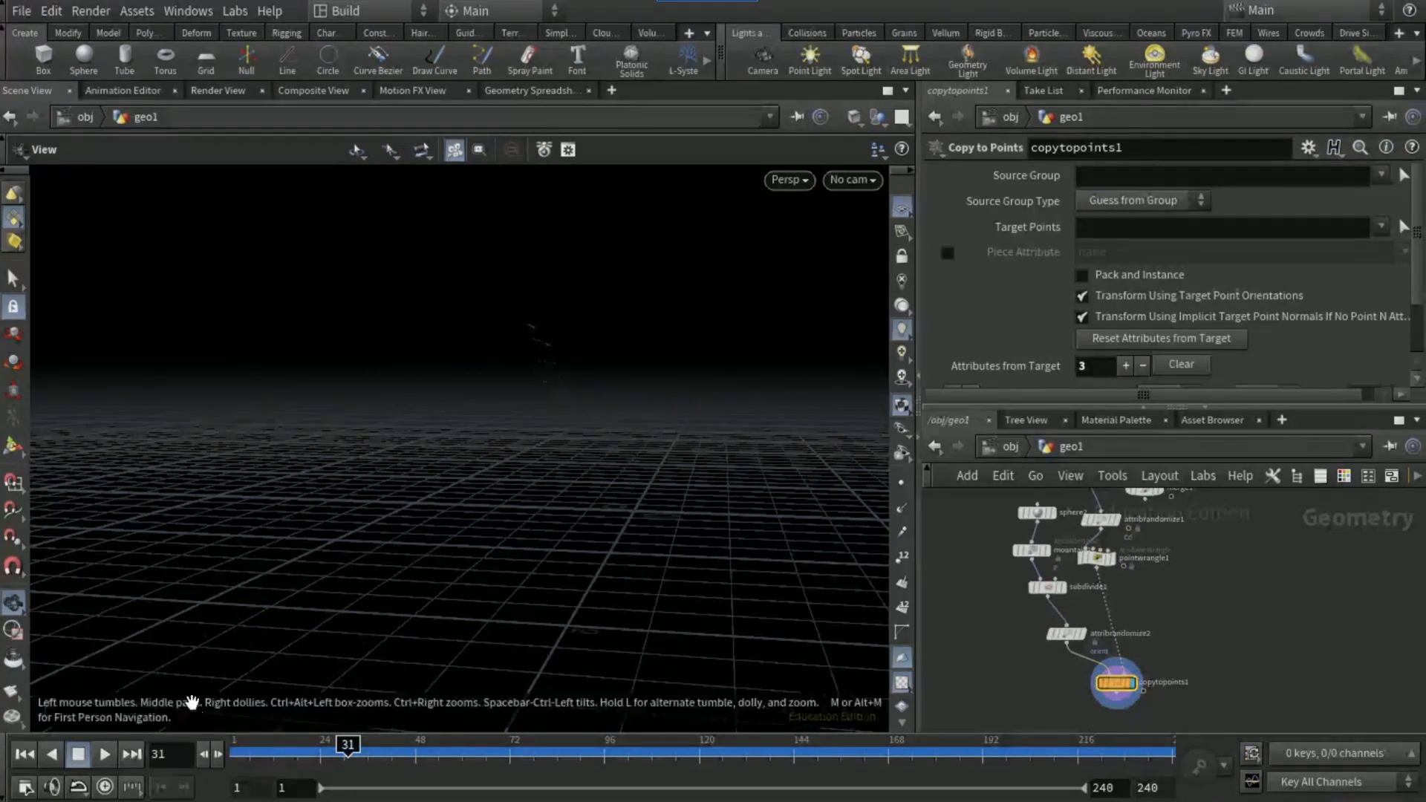
pyautogui.click(25, 754)
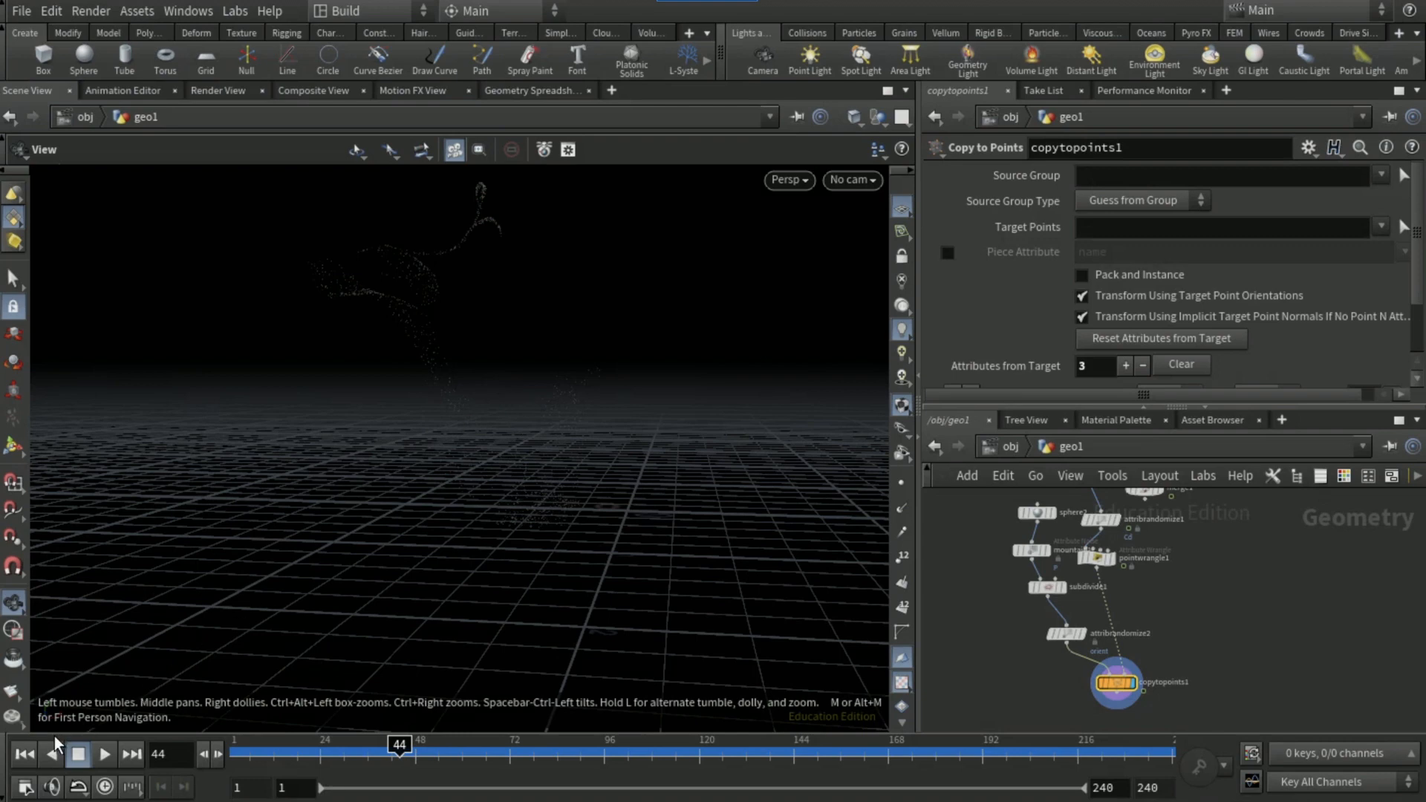
# Return to frame 1 and set the orient Attribute Randomize's Dimensions to 4
pyautogui.click(26, 754)
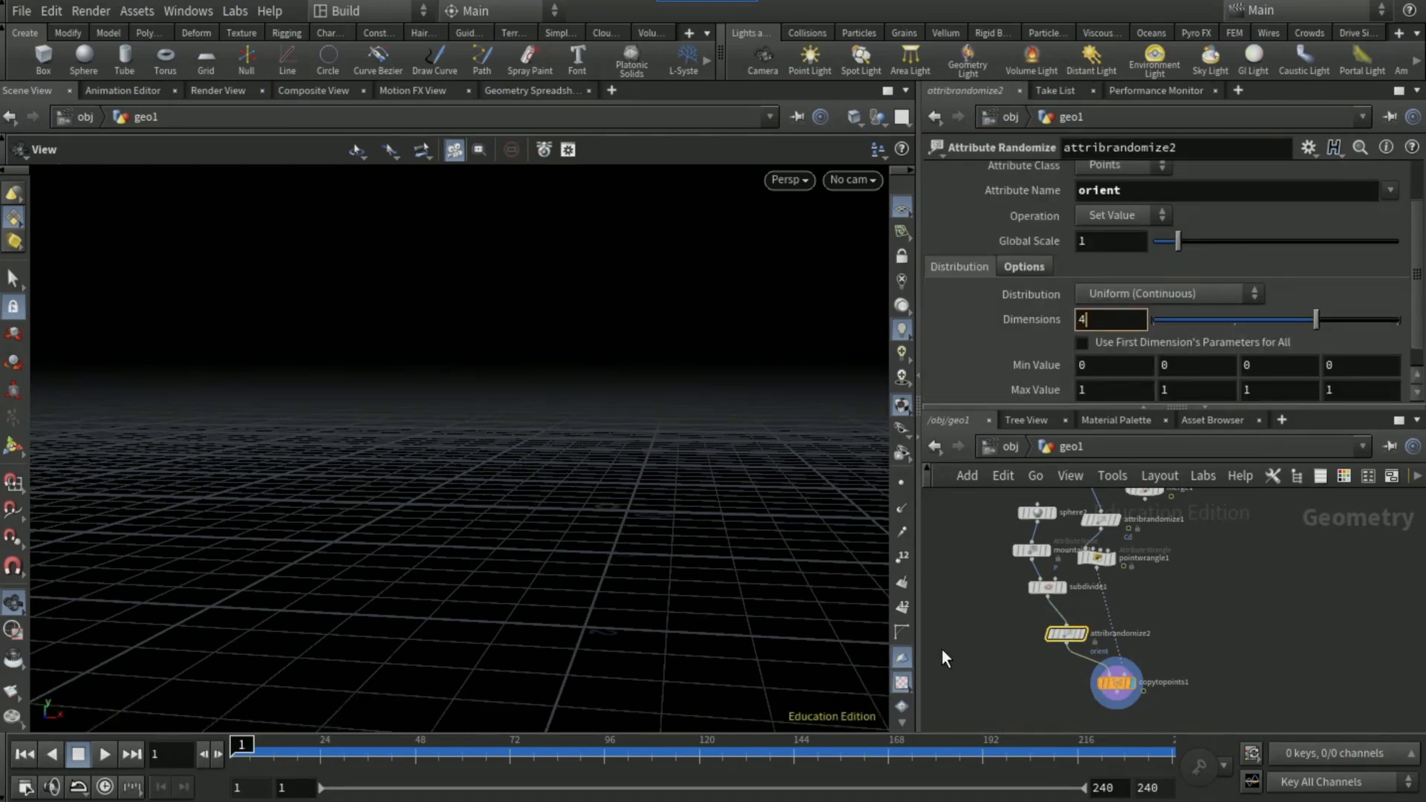
pyautogui.click(964, 650)
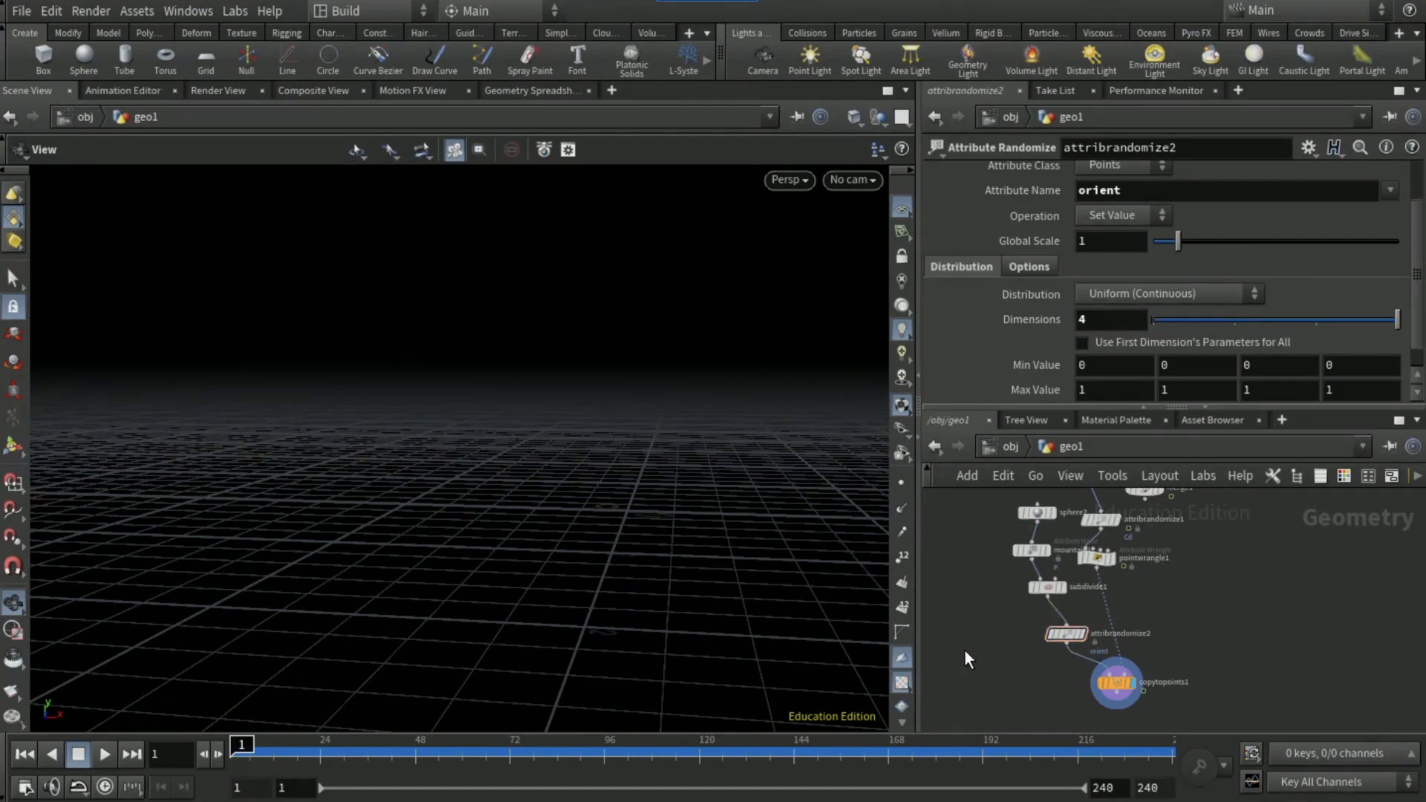
# Append a Null node to the Copy to Points output and name it OUT_particles
pyautogui.moveTo(1028, 650); pyautogui.dragTo(1017, 537, button='middle')
pyautogui.scroll(3, 1050, 572)
pyautogui.click(1137, 595)
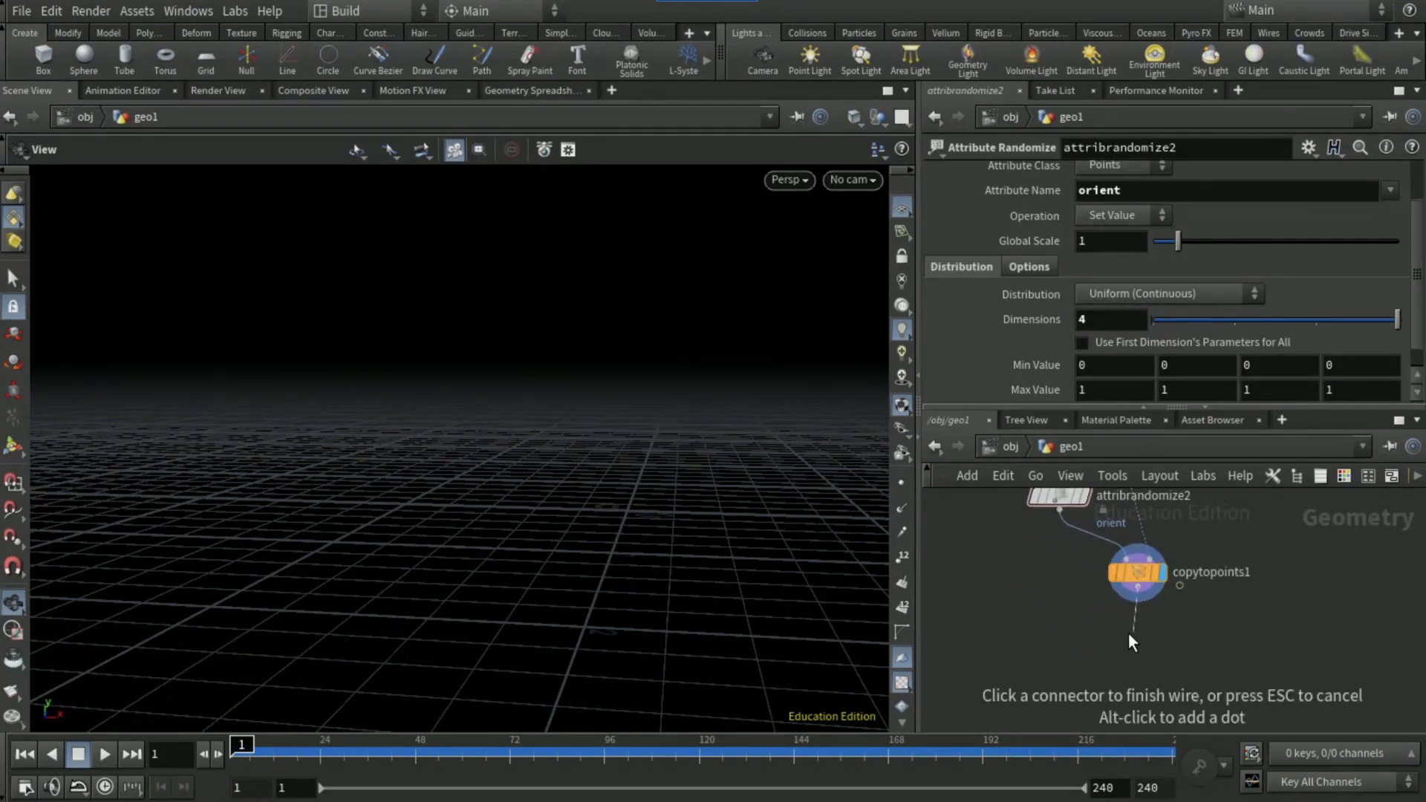
pyautogui.click(1129, 634)
pyautogui.write('null')
pyautogui.press('Return')
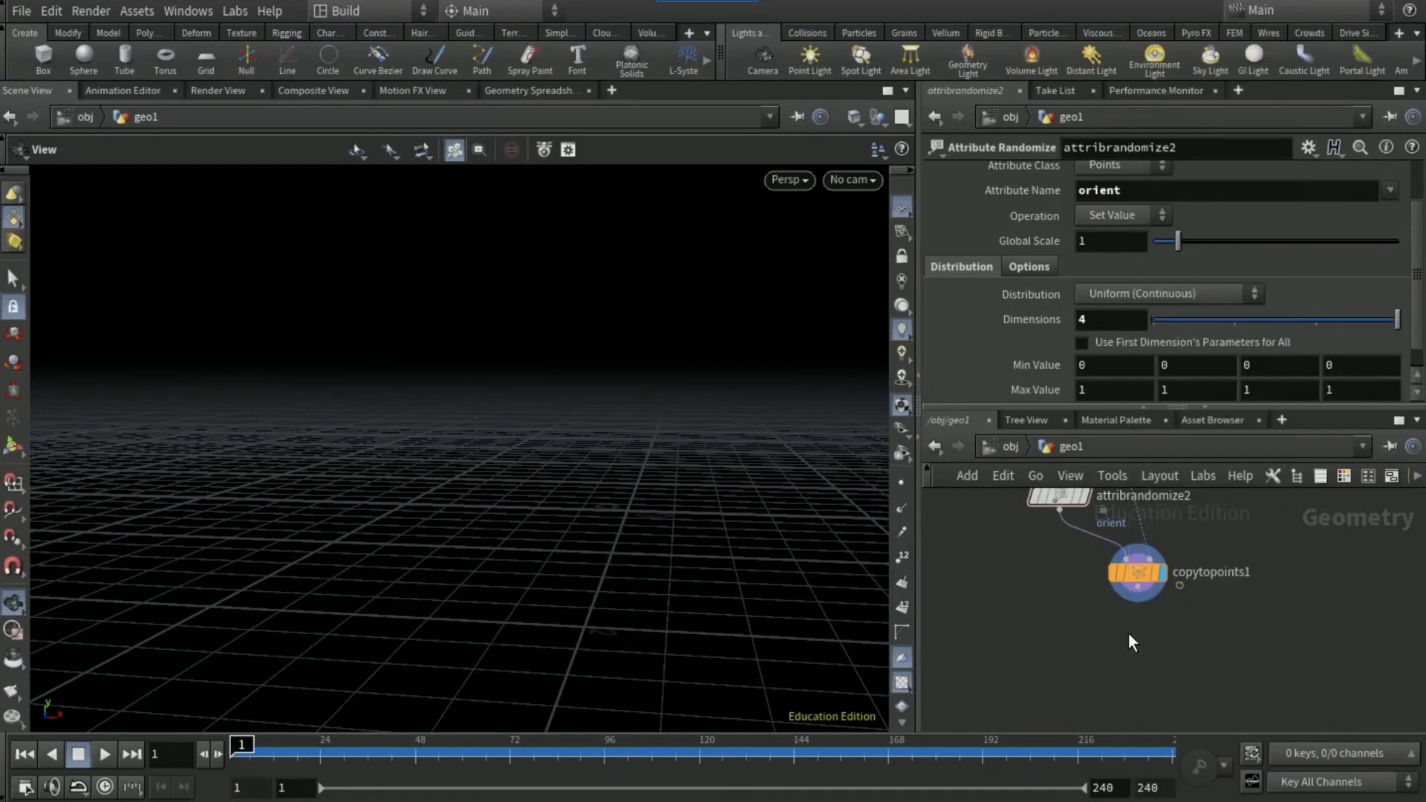
pyautogui.doubleClick(1166, 634)
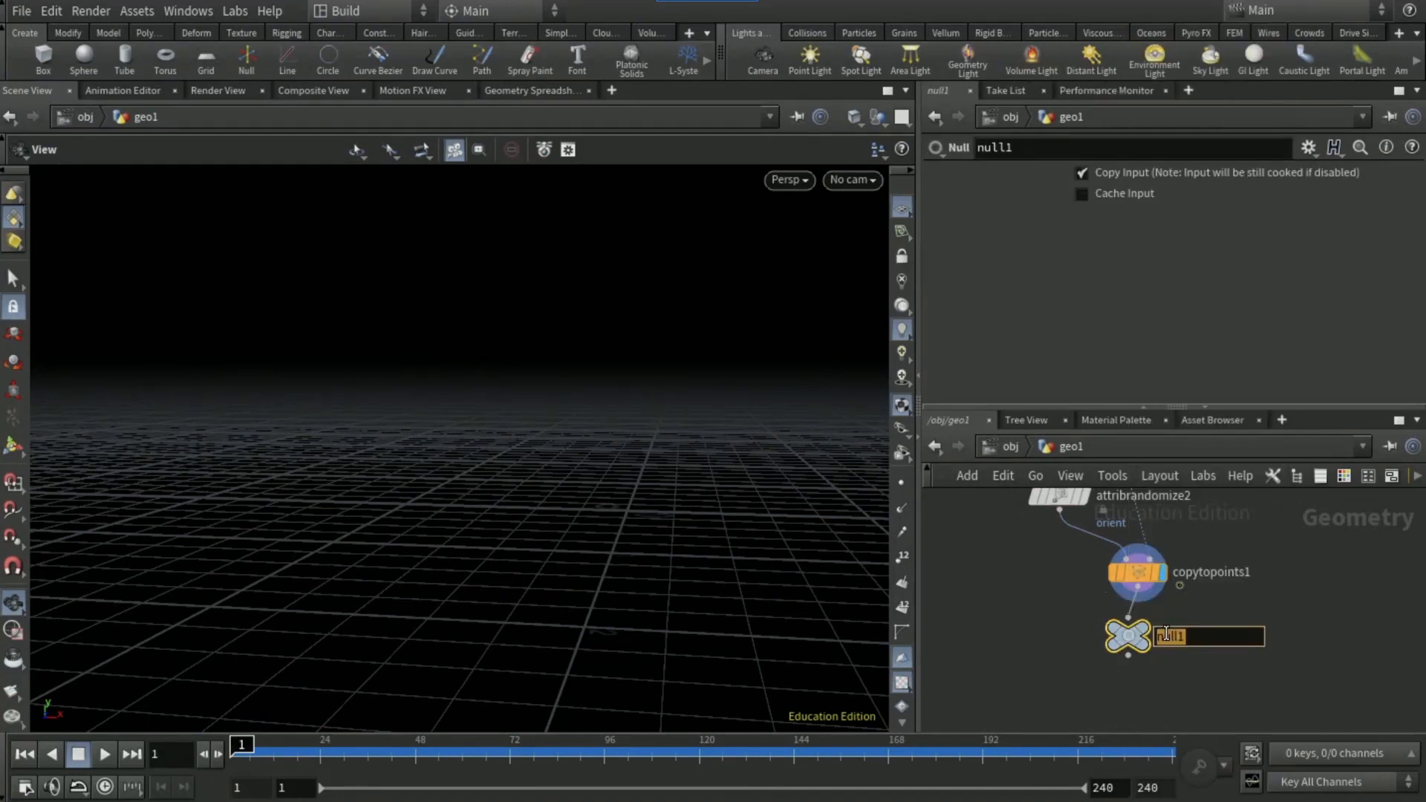
pyautogui.write('P')
pyautogui.write('UT_particle')
pyautogui.press('Return')
# Branch a new Null node off the output of filecache1
pyautogui.scroll(-4, 1248, 609)
pyautogui.moveTo(1216, 706); pyautogui.dragTo(1200, 774, button='middle')
pyautogui.moveTo(1238, 603); pyautogui.dragTo(1164, 671, button='middle')
pyautogui.moveTo(1209, 567); pyautogui.dragTo(1193, 649, button='middle')
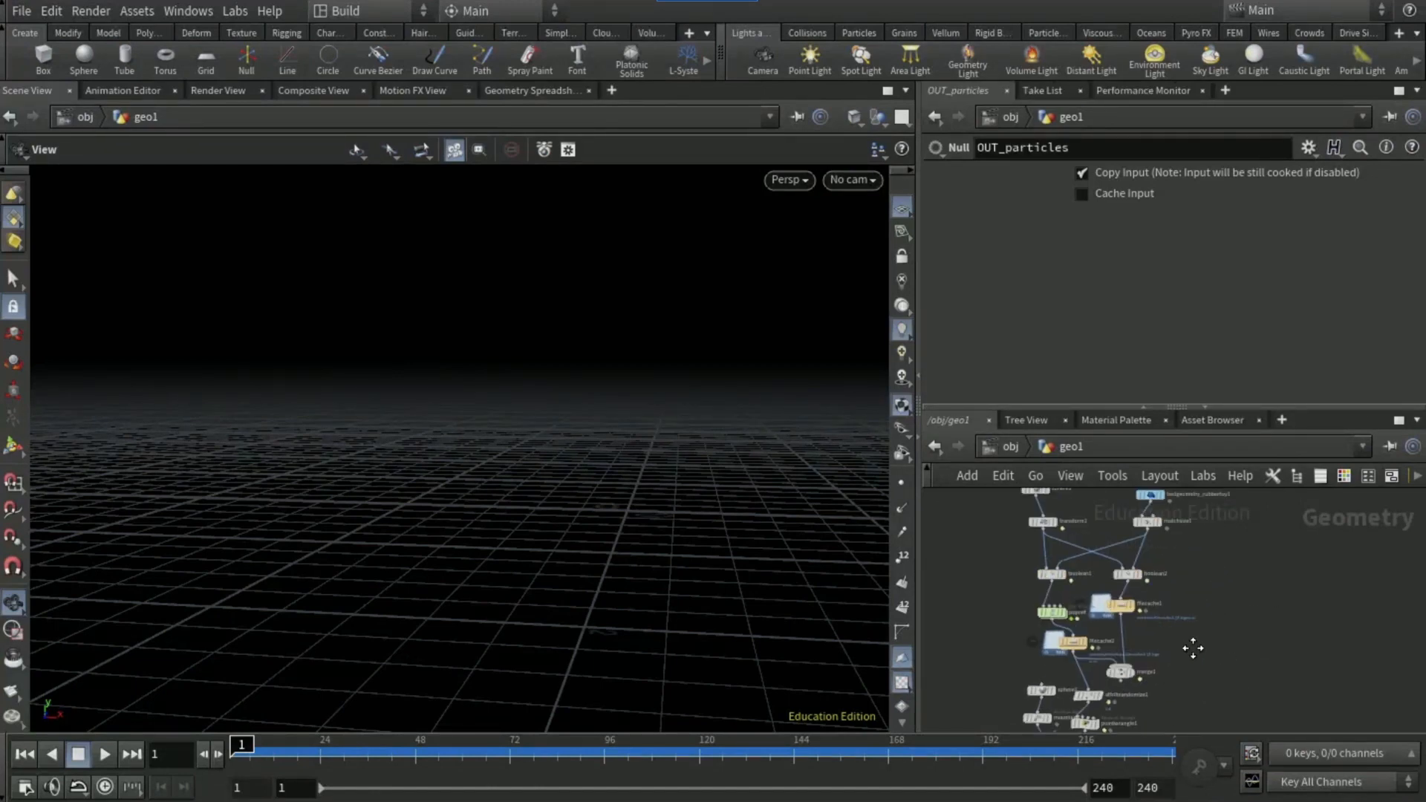
pyautogui.scroll(4, 1152, 623)
pyautogui.moveTo(1104, 655); pyautogui.dragTo(1084, 619, button='middle')
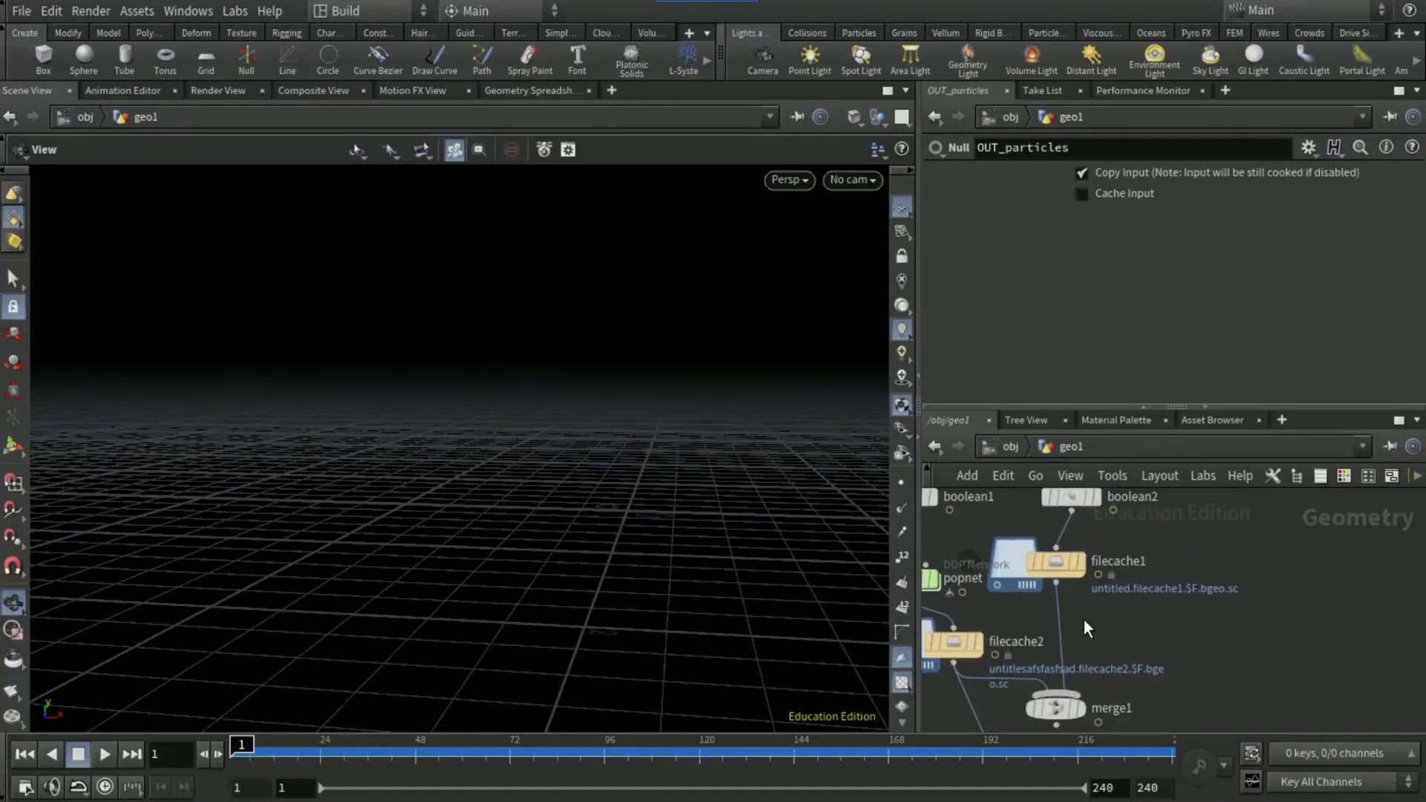
pyautogui.click(1055, 584)
pyautogui.press('Tab')
pyautogui.write('null')
pyautogui.press('Return')
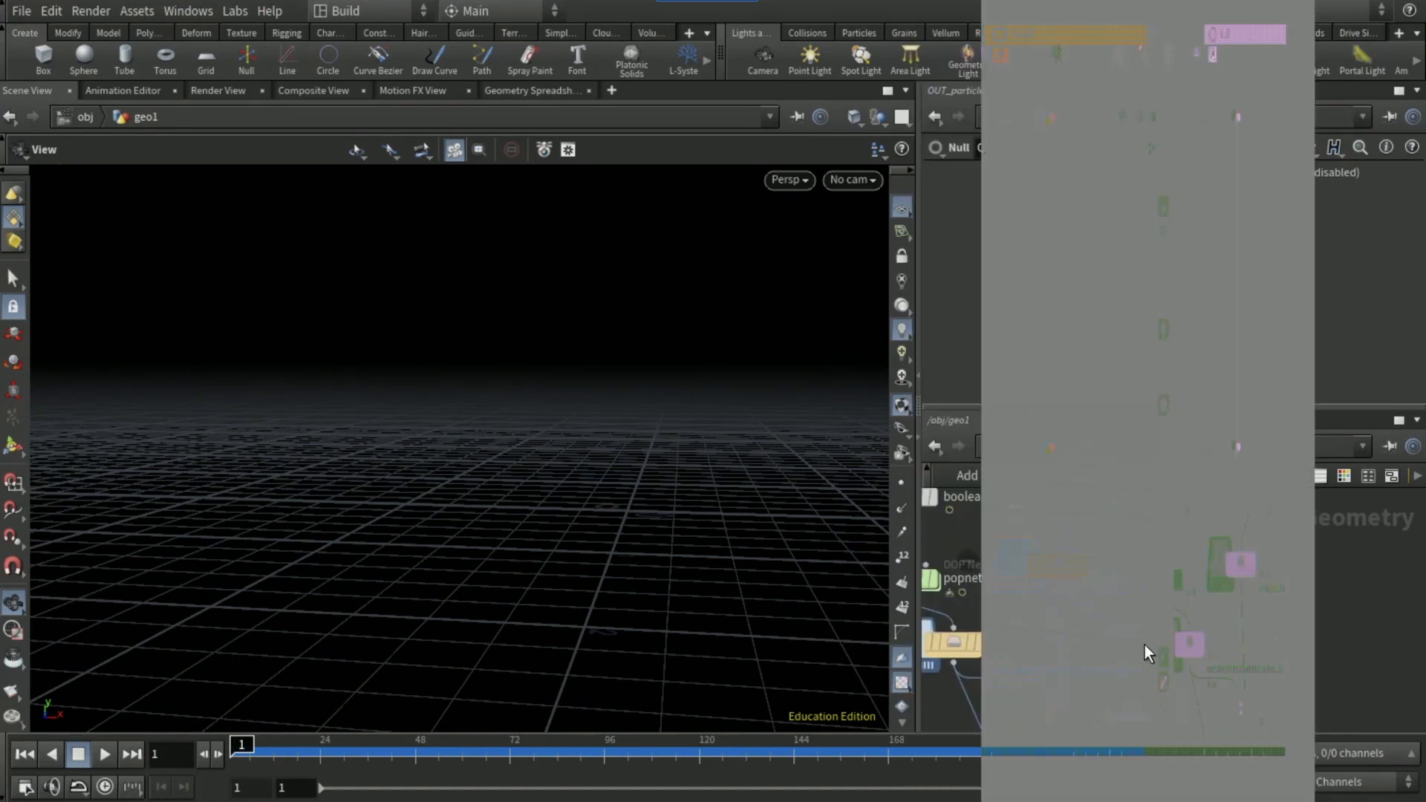
pyautogui.click(1144, 643)
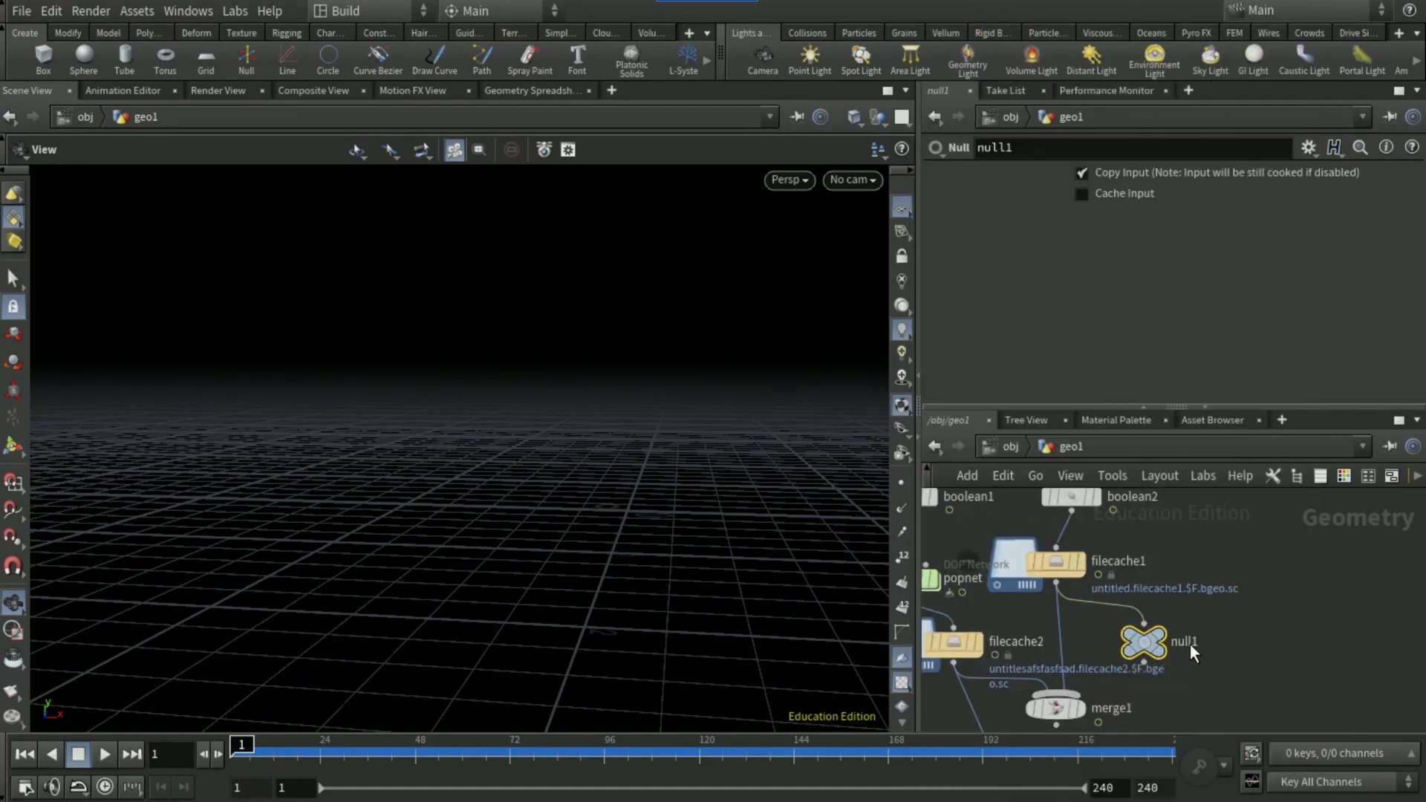
# Rename the Null attached to filecache1 as OUT_Base
pyautogui.doubleClick(1188, 643)
pyautogui.write('OUT')
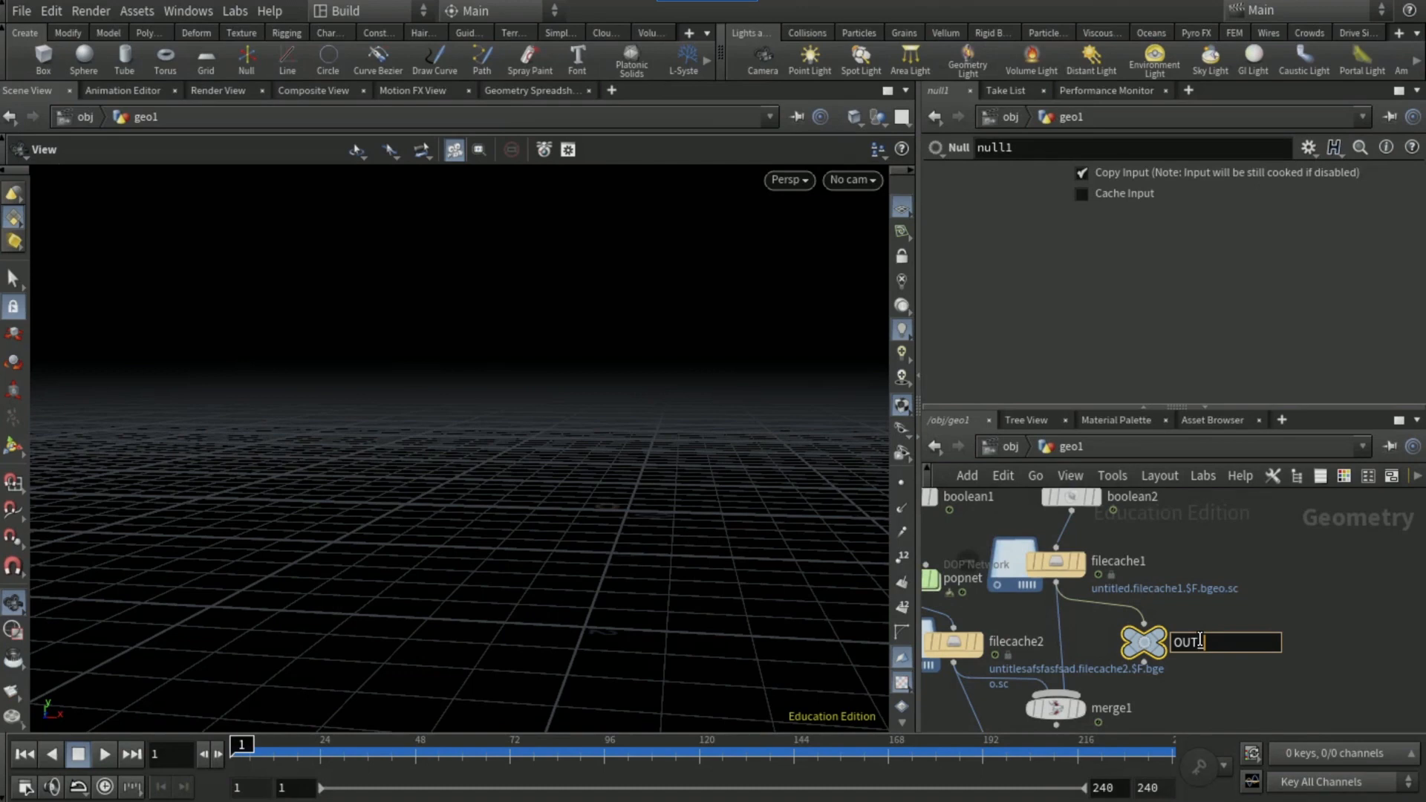
pyautogui.write('_Base')
pyautogui.press('Return')
# At the object level, create a new Geometry object named particles
pyautogui.click(1010, 446)
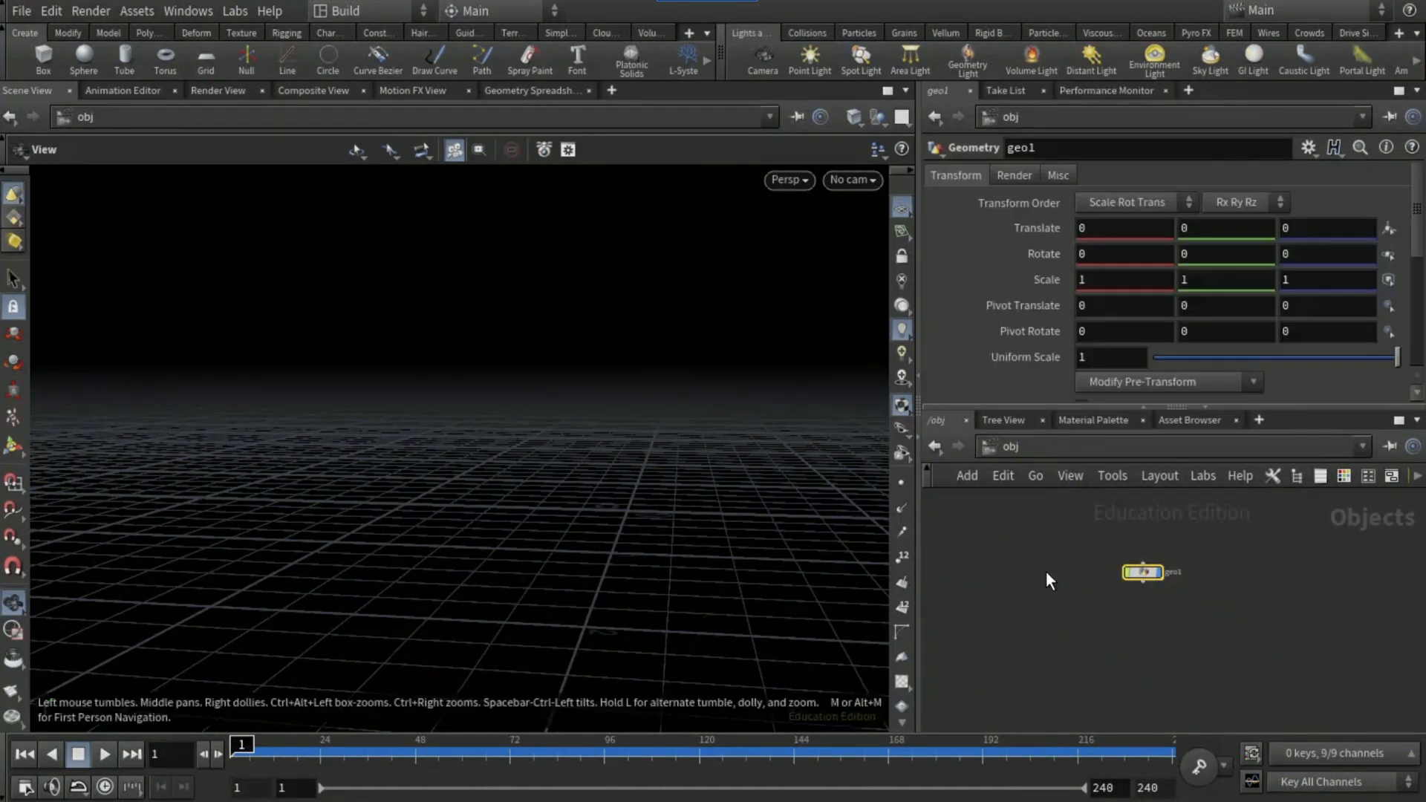
pyautogui.press('Tab')
pyautogui.write('geo')
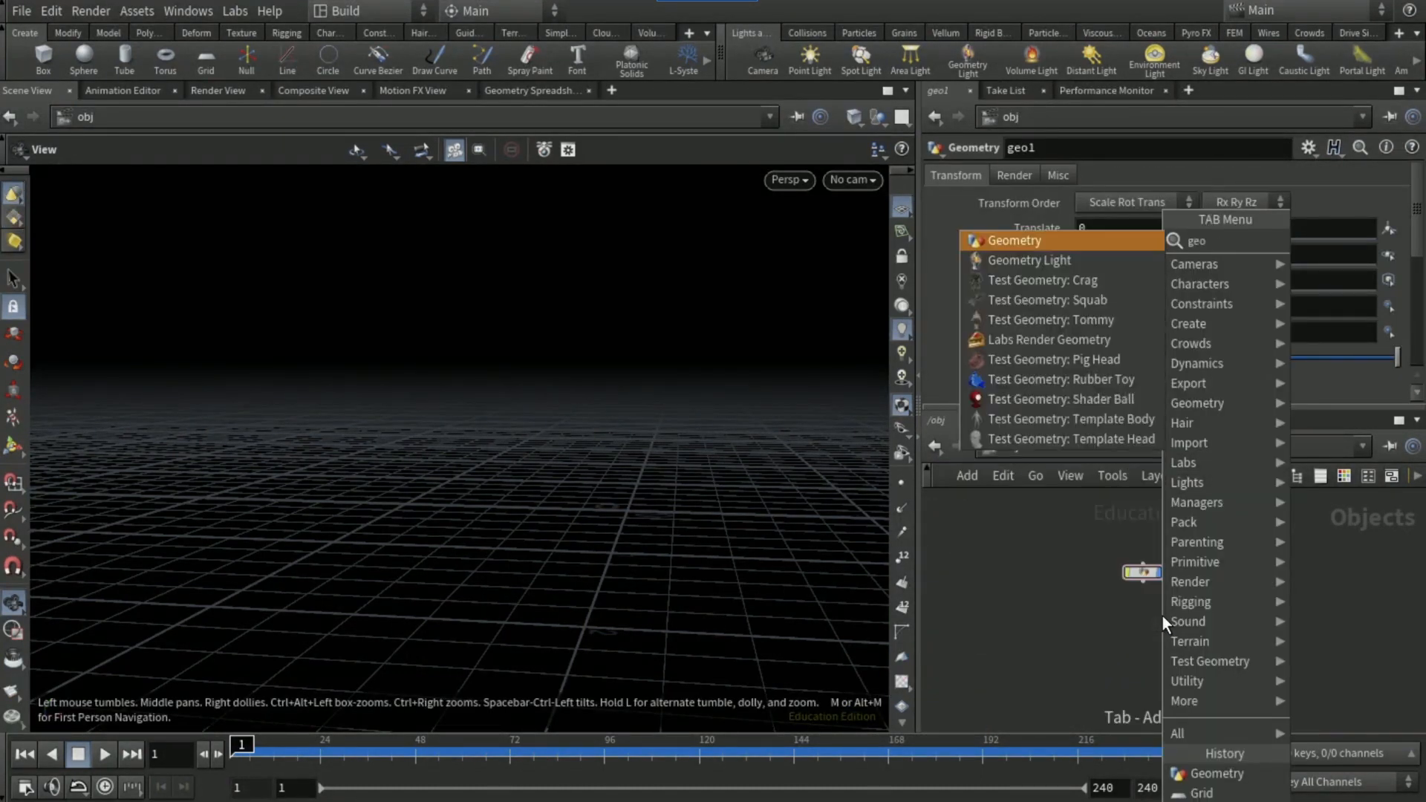
pyautogui.press('Return')
pyautogui.click(1129, 619)
pyautogui.doubleClick(1155, 619)
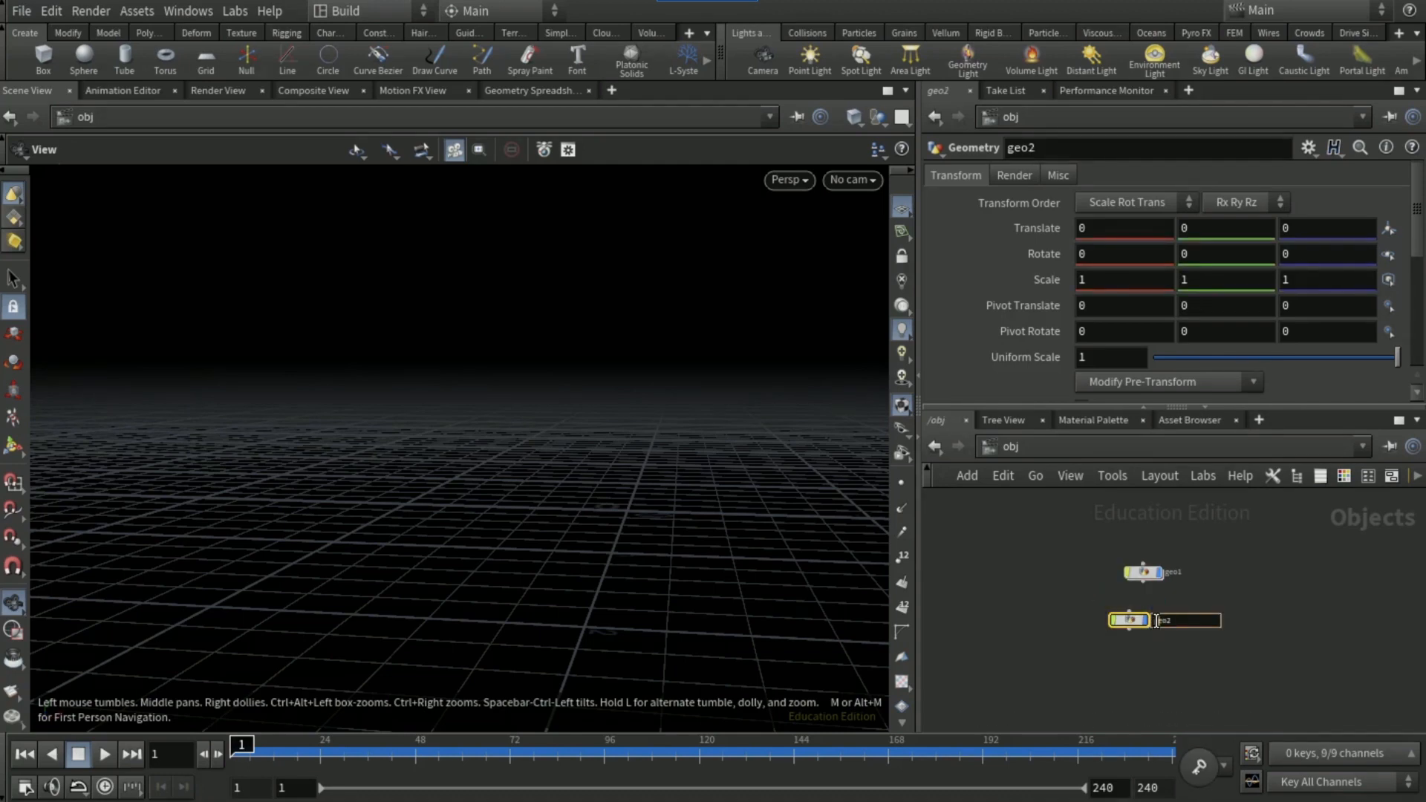
pyautogui.write('aarticles')
pyautogui.press('Return')
# Create another Geometry object below particles and name it Base
pyautogui.press('Tab')
pyautogui.write('ge')
pyautogui.press('Return')
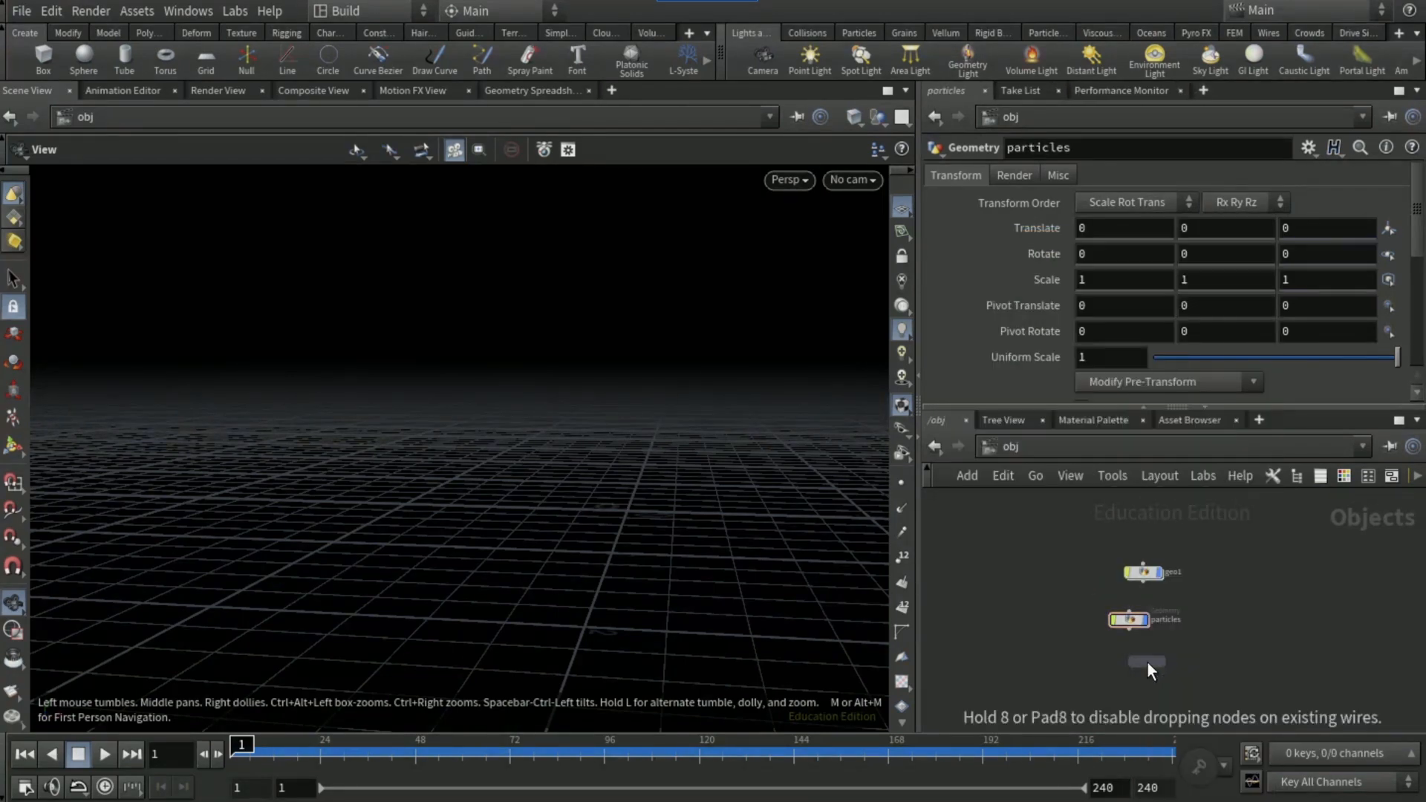
pyautogui.click(1143, 659)
pyautogui.doubleClick(1171, 660)
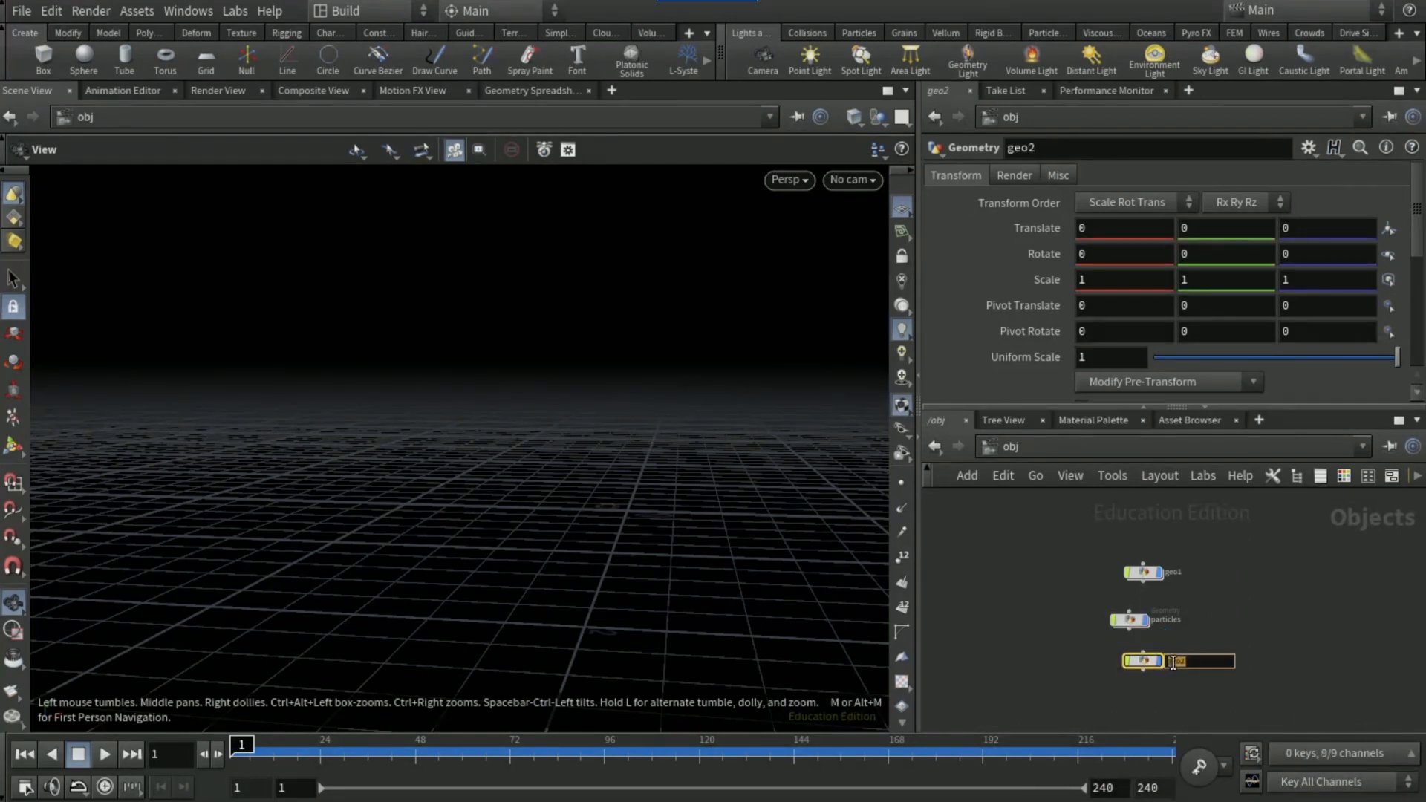
pyautogui.press('BackSpace')
pyautogui.press('Return')
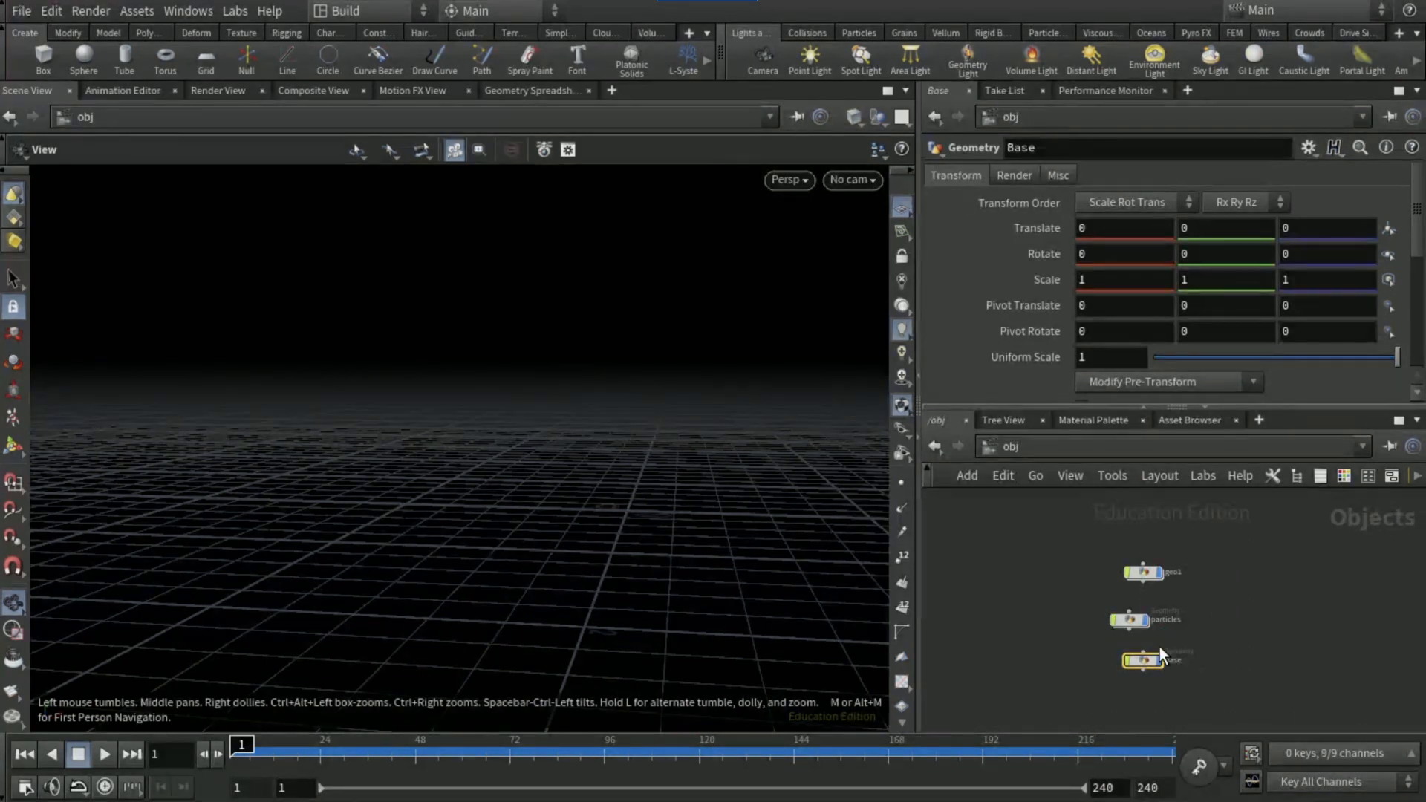
# Inside the particles object, add an Object Merge that references /obj/geo1/OUT_particles
pyautogui.doubleClick(1129, 616)
pyautogui.press('Tab')
pyautogui.write('object mer')
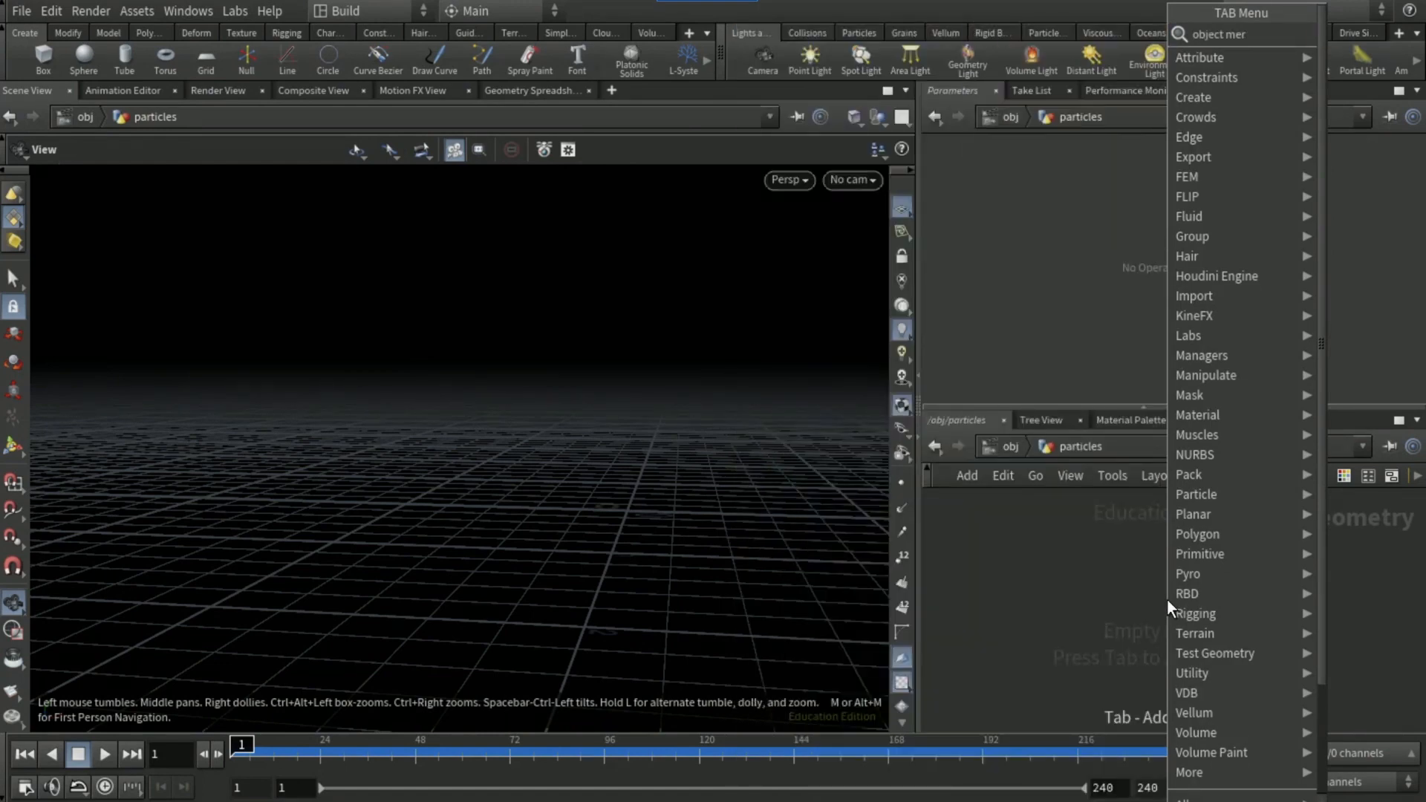
pyautogui.press('Return')
pyautogui.click(1166, 599)
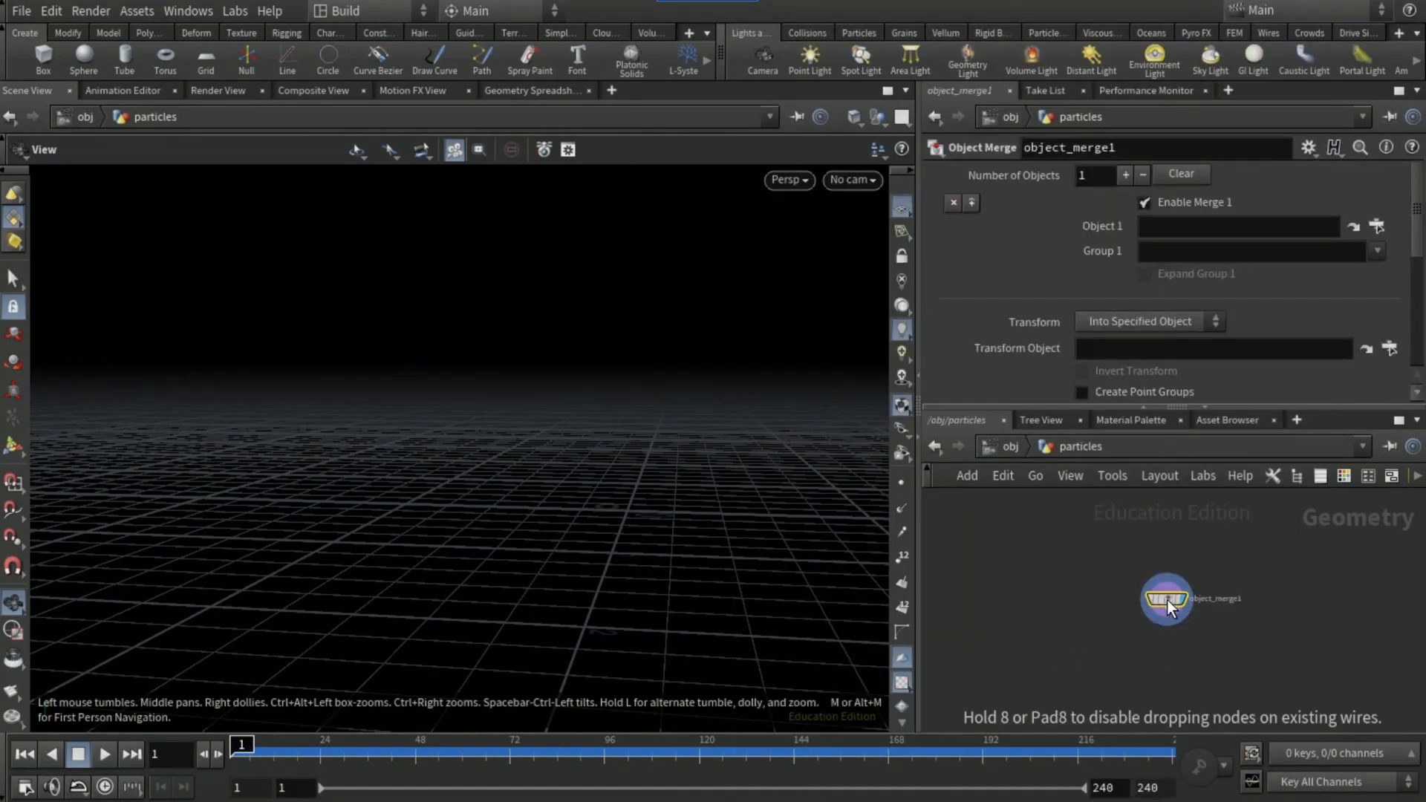
pyautogui.click(1377, 226)
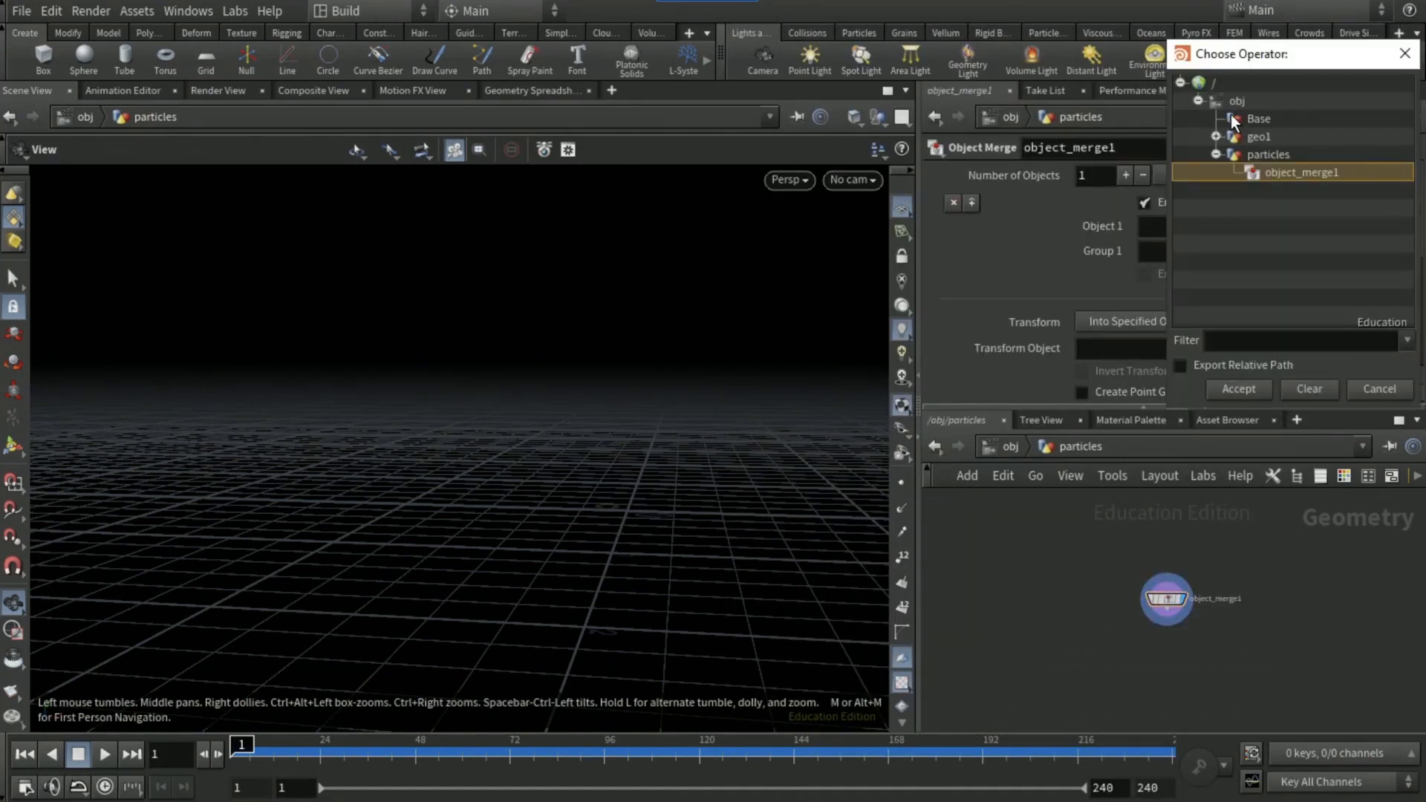
pyautogui.click(1215, 136)
pyautogui.click(1256, 168)
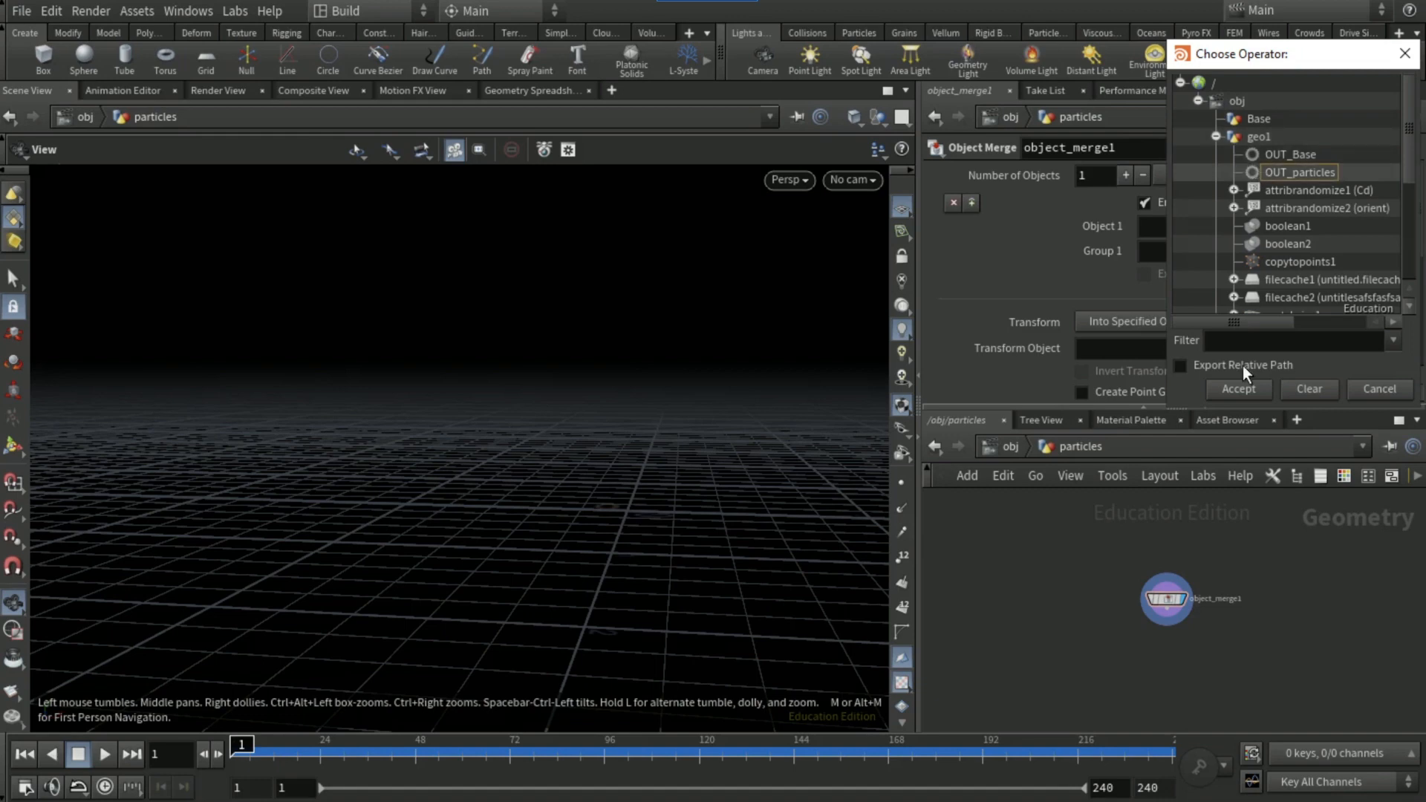
pyautogui.click(1237, 388)
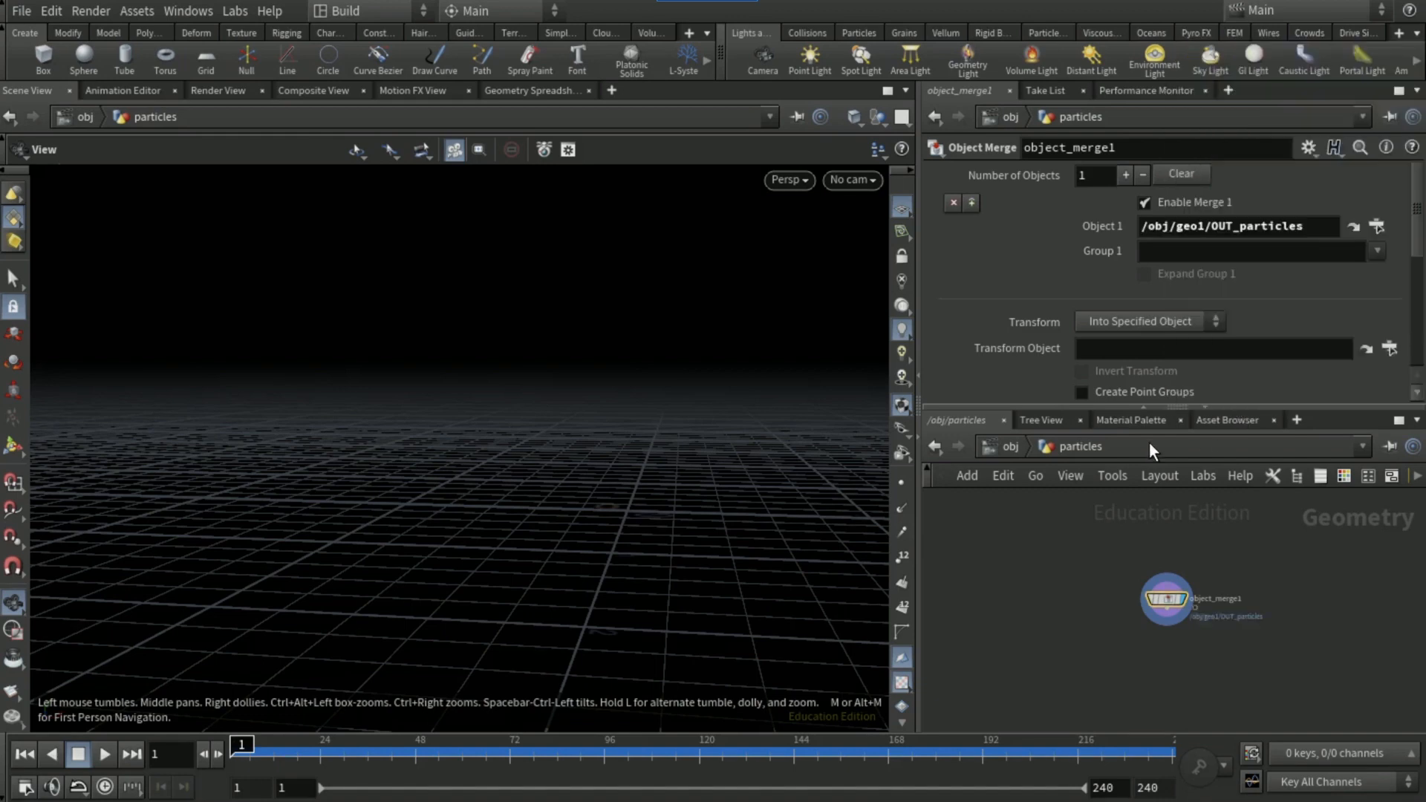
# Inside the Base object, add an Object Merge that references OUT_Base from geo1
pyautogui.click(1006, 445)
pyautogui.doubleClick(1145, 661)
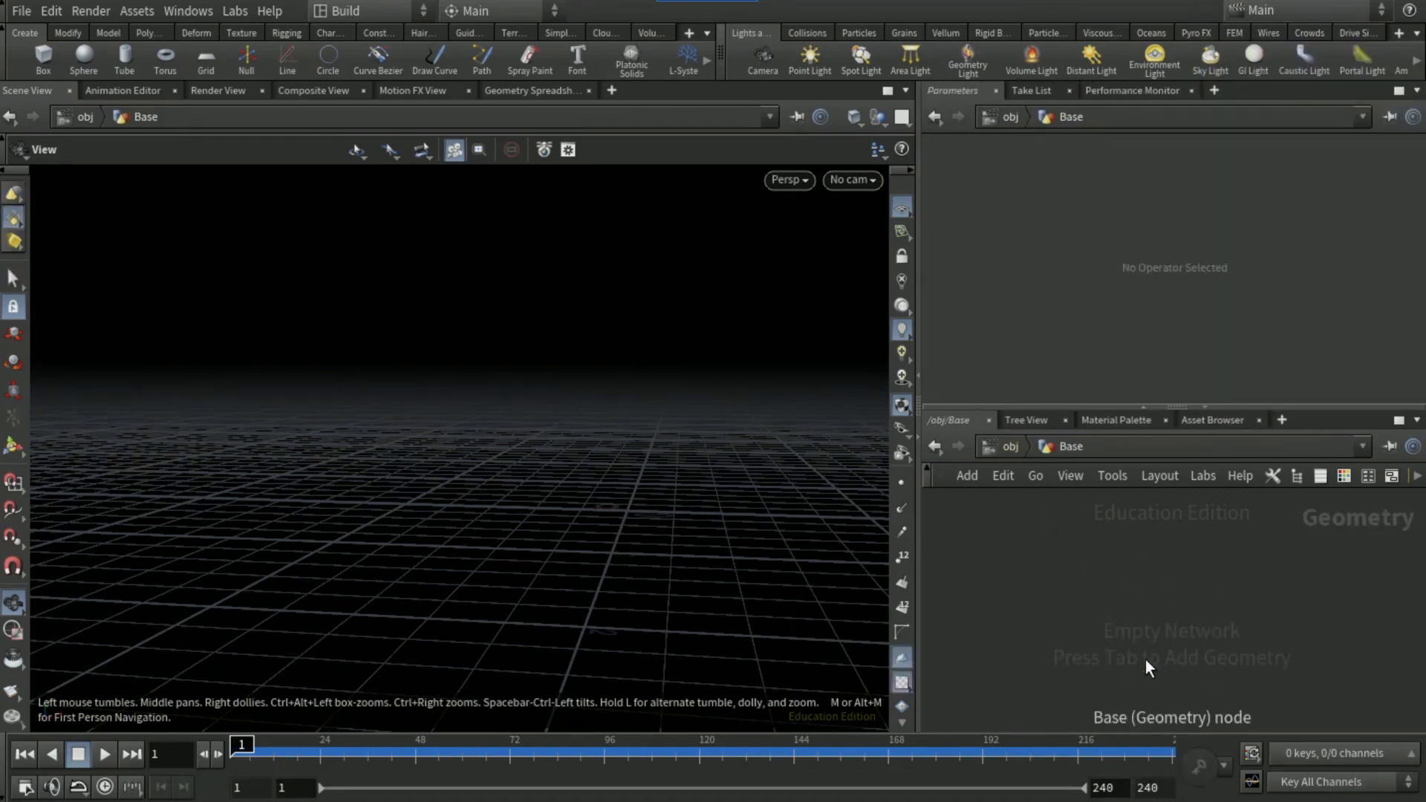
pyautogui.press('Tab')
pyautogui.write('n')
pyautogui.press('BackSpace')
pyautogui.write('object merg')
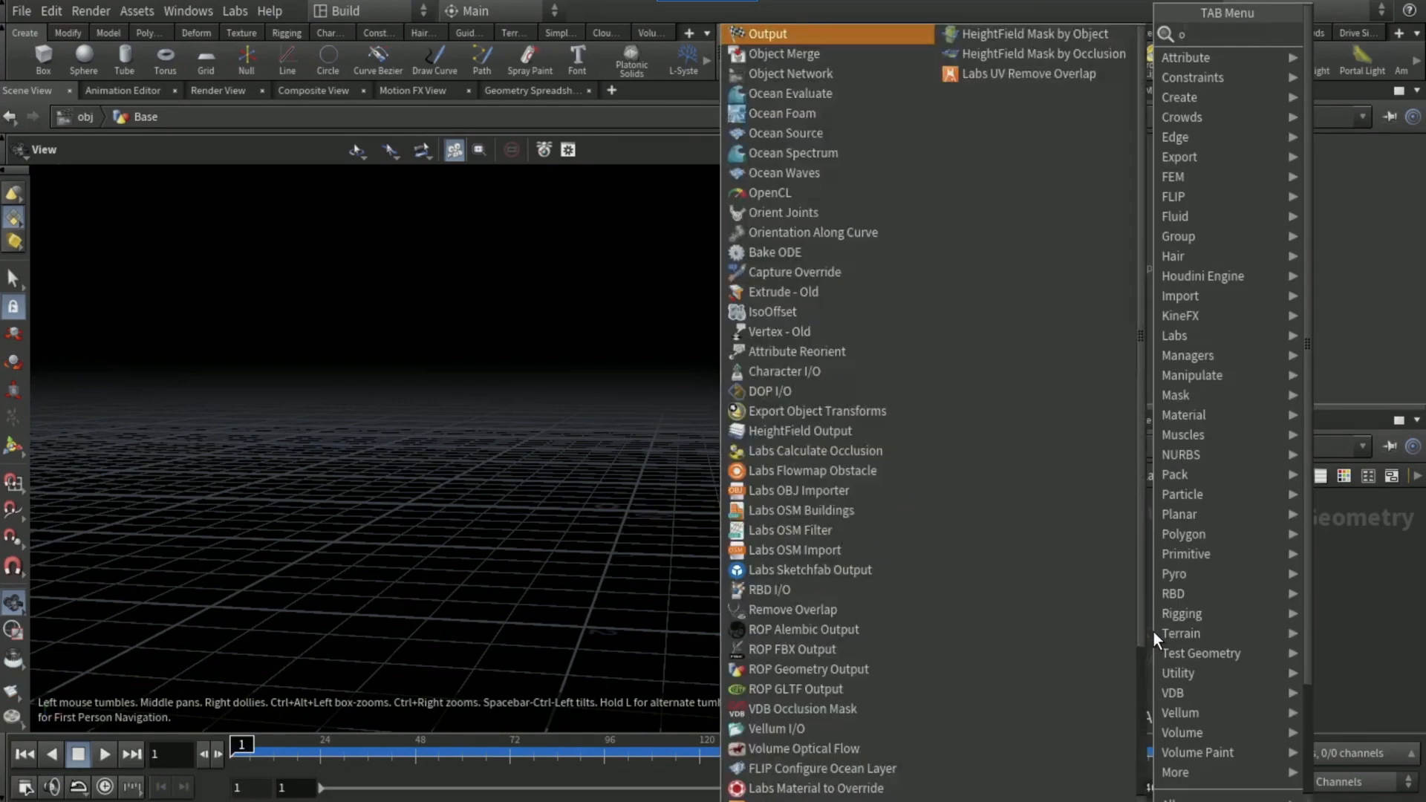
pyautogui.press('Return')
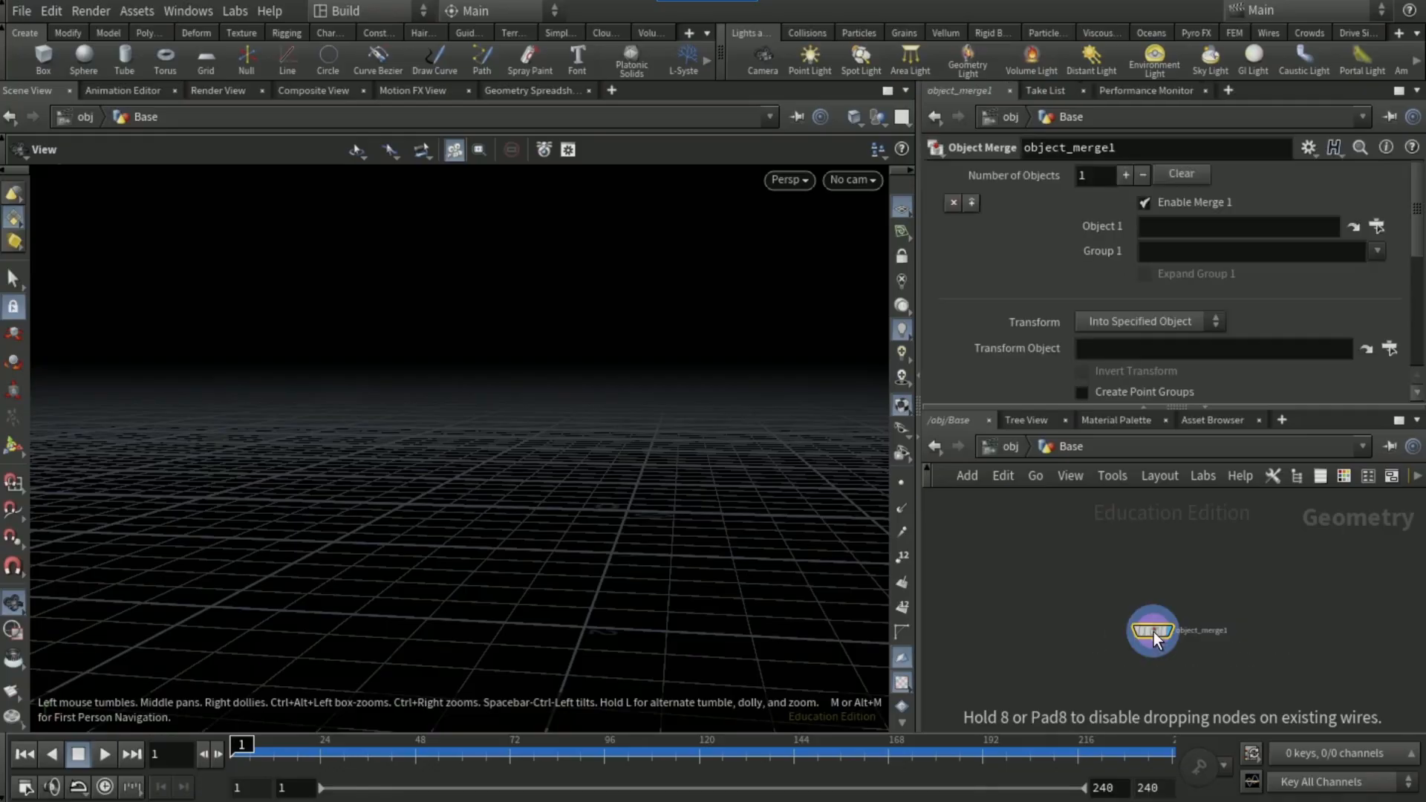
pyautogui.click(1153, 631)
pyautogui.click(1376, 225)
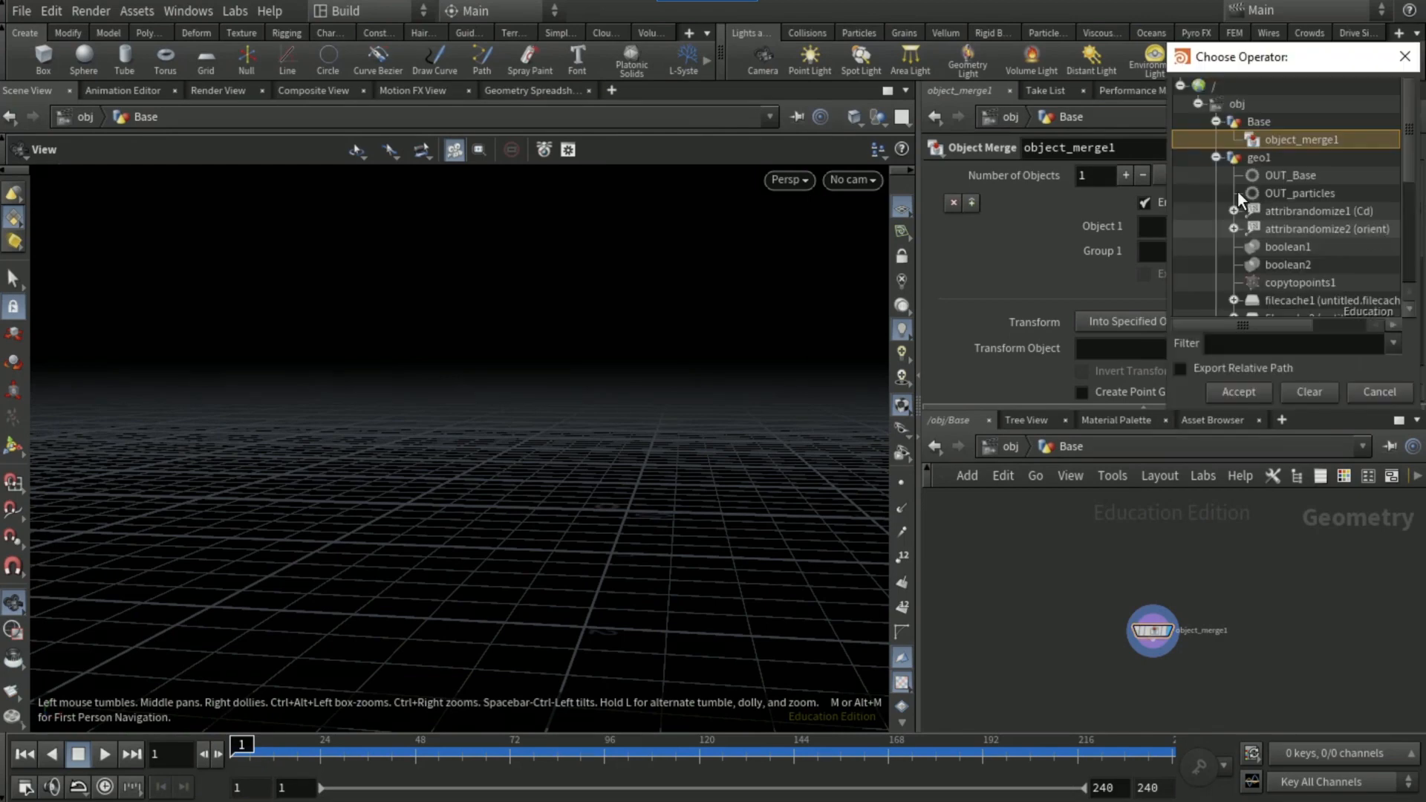
pyautogui.click(1255, 177)
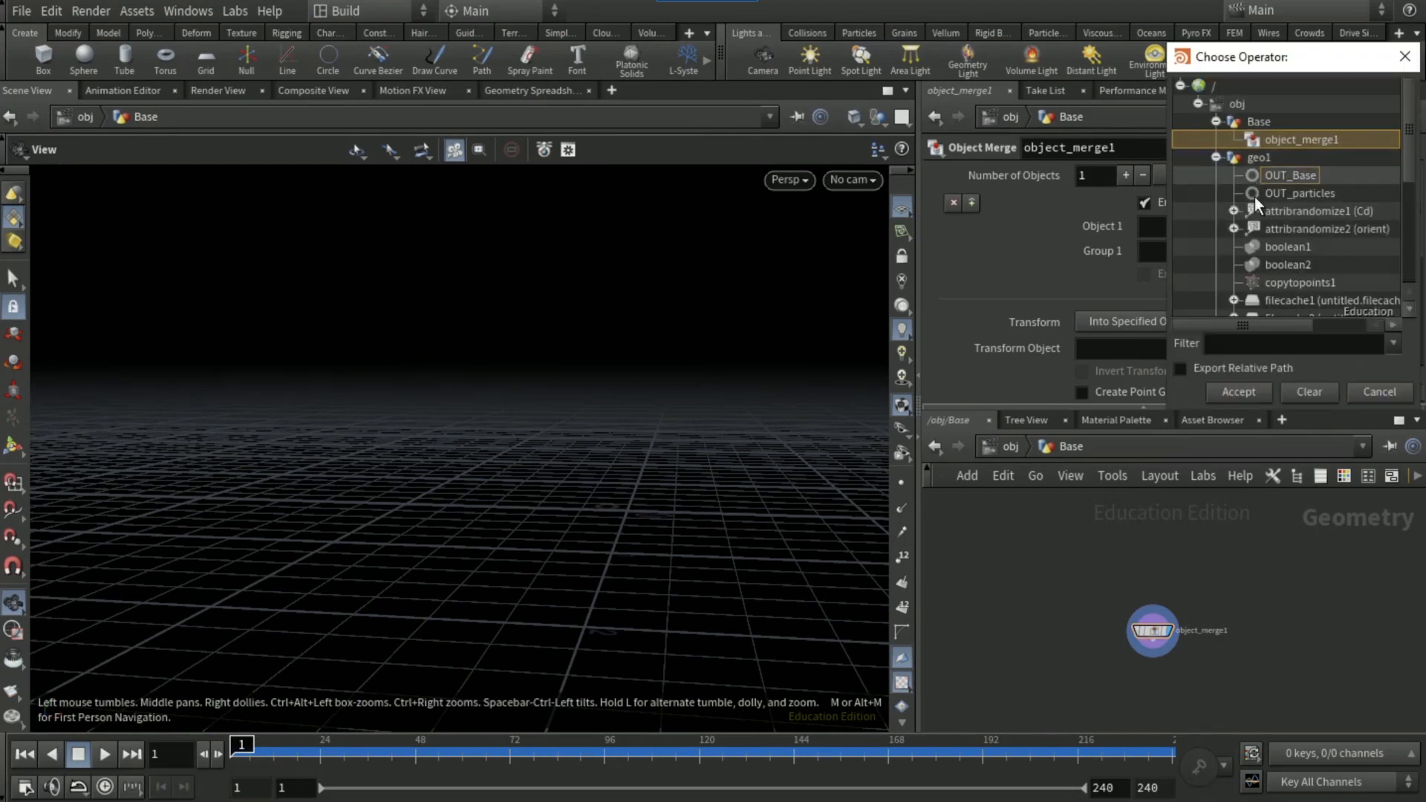
pyautogui.click(1240, 391)
# In geo1's popnet, set the POP Solver's Min Substeps and Max Substeps to 3
pyautogui.click(998, 449)
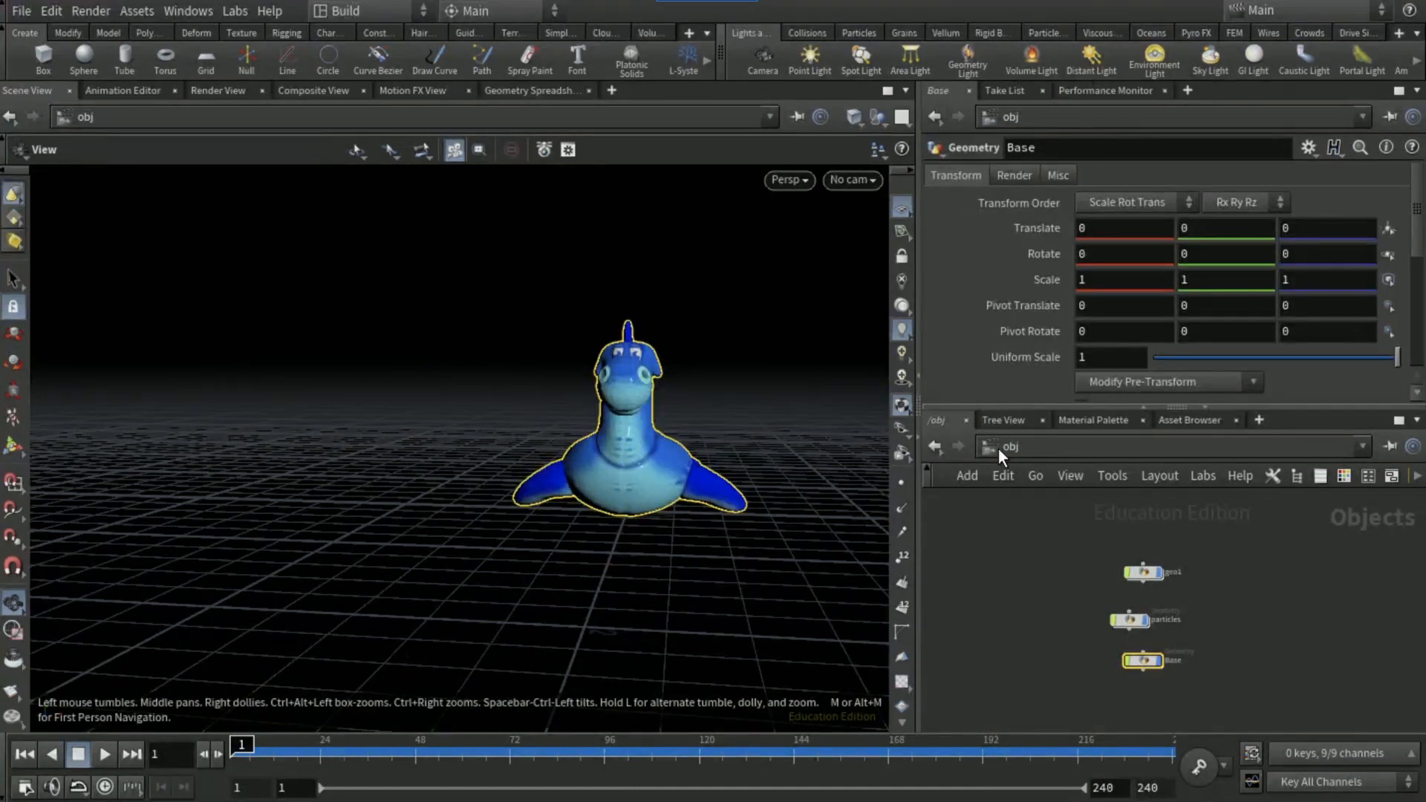
pyautogui.doubleClick(1142, 574)
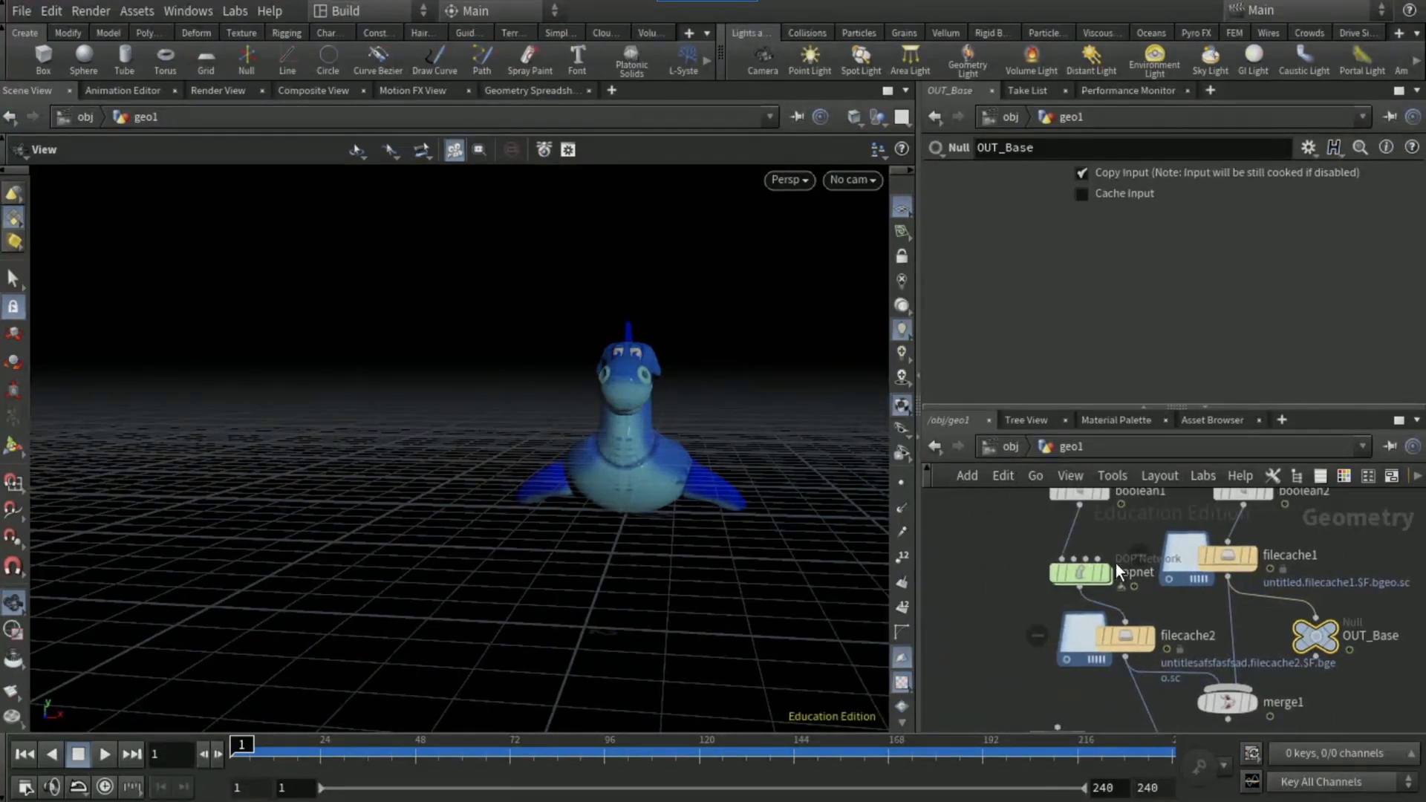
pyautogui.doubleClick(1084, 577)
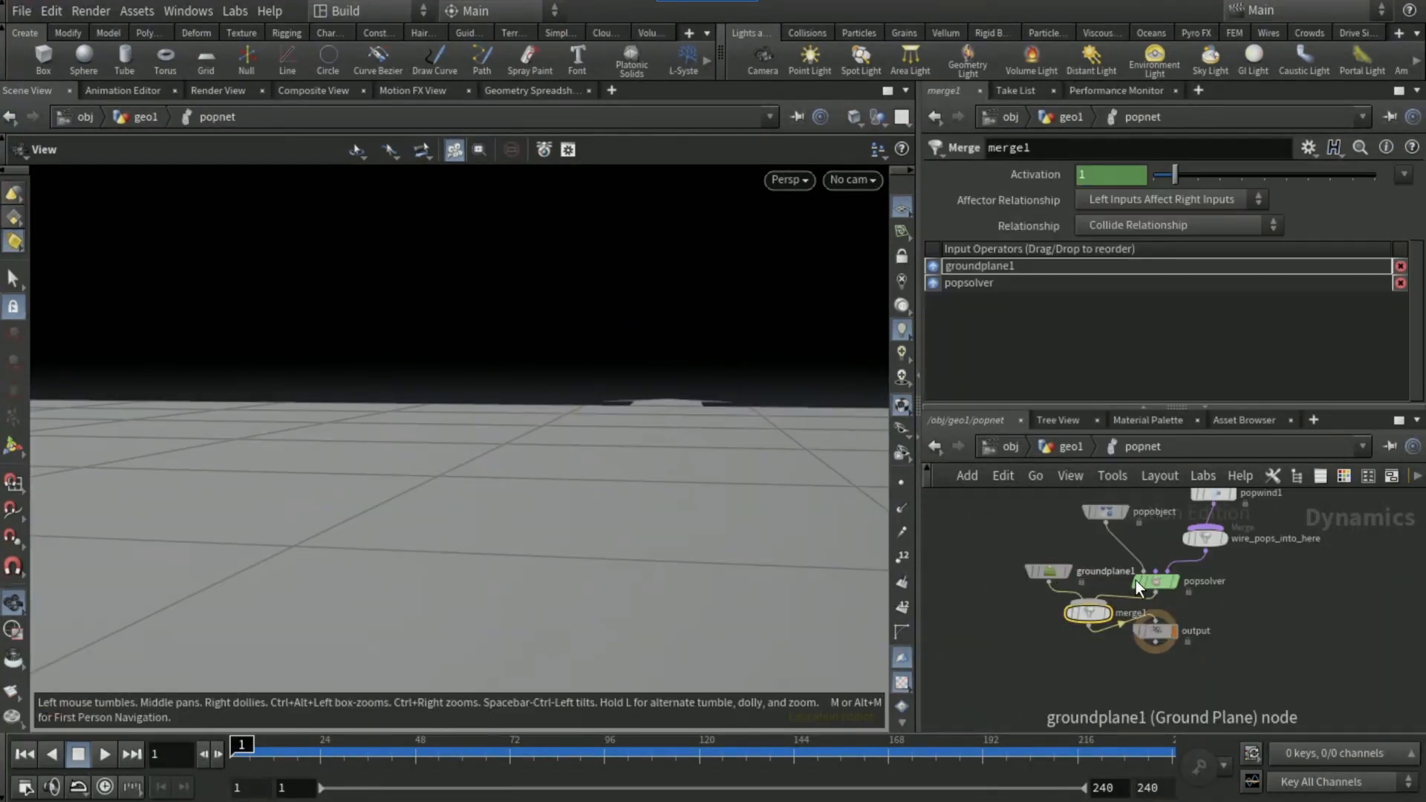
pyautogui.click(1155, 581)
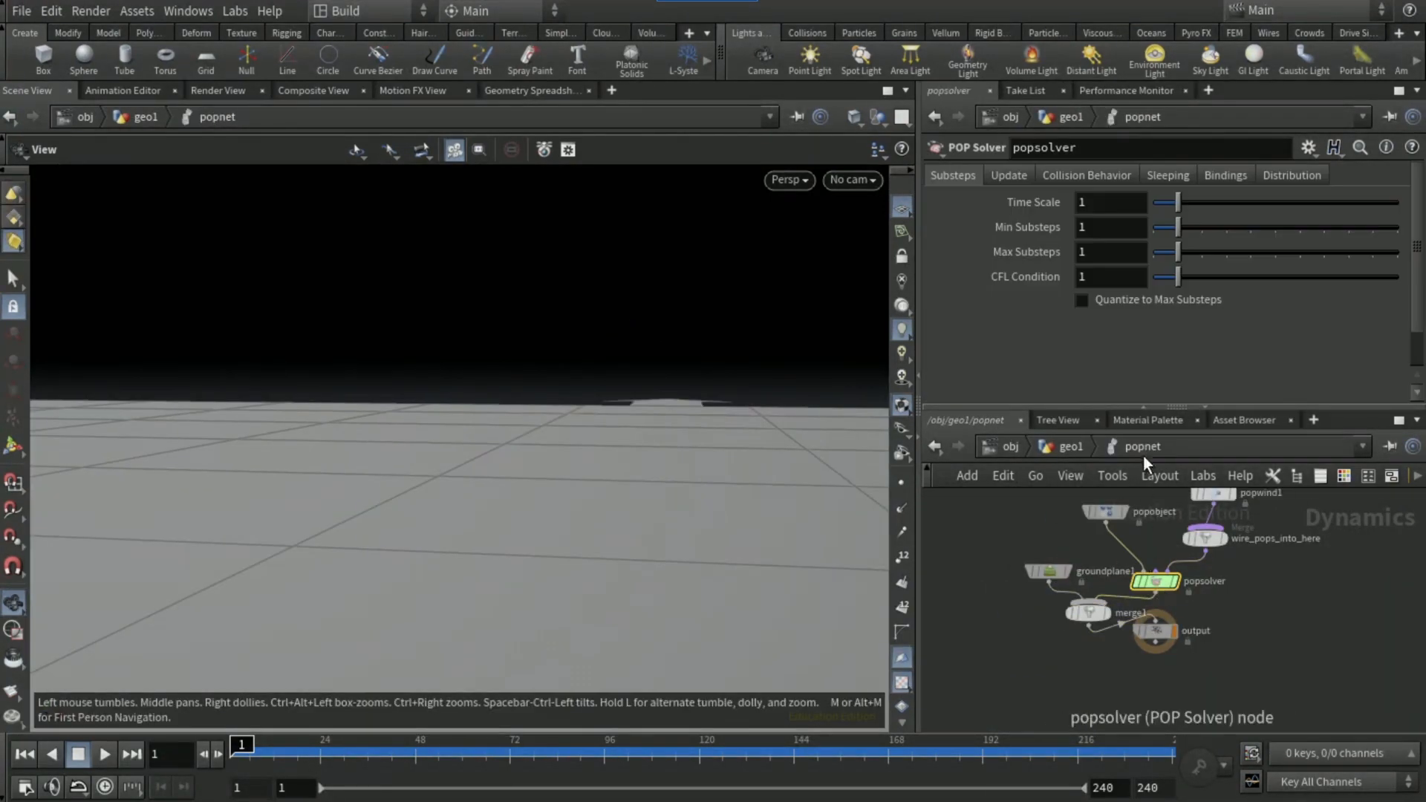
pyautogui.click(1104, 228)
pyautogui.write('3')
pyautogui.press('Return')
pyautogui.click(1107, 249)
pyautogui.write('3')
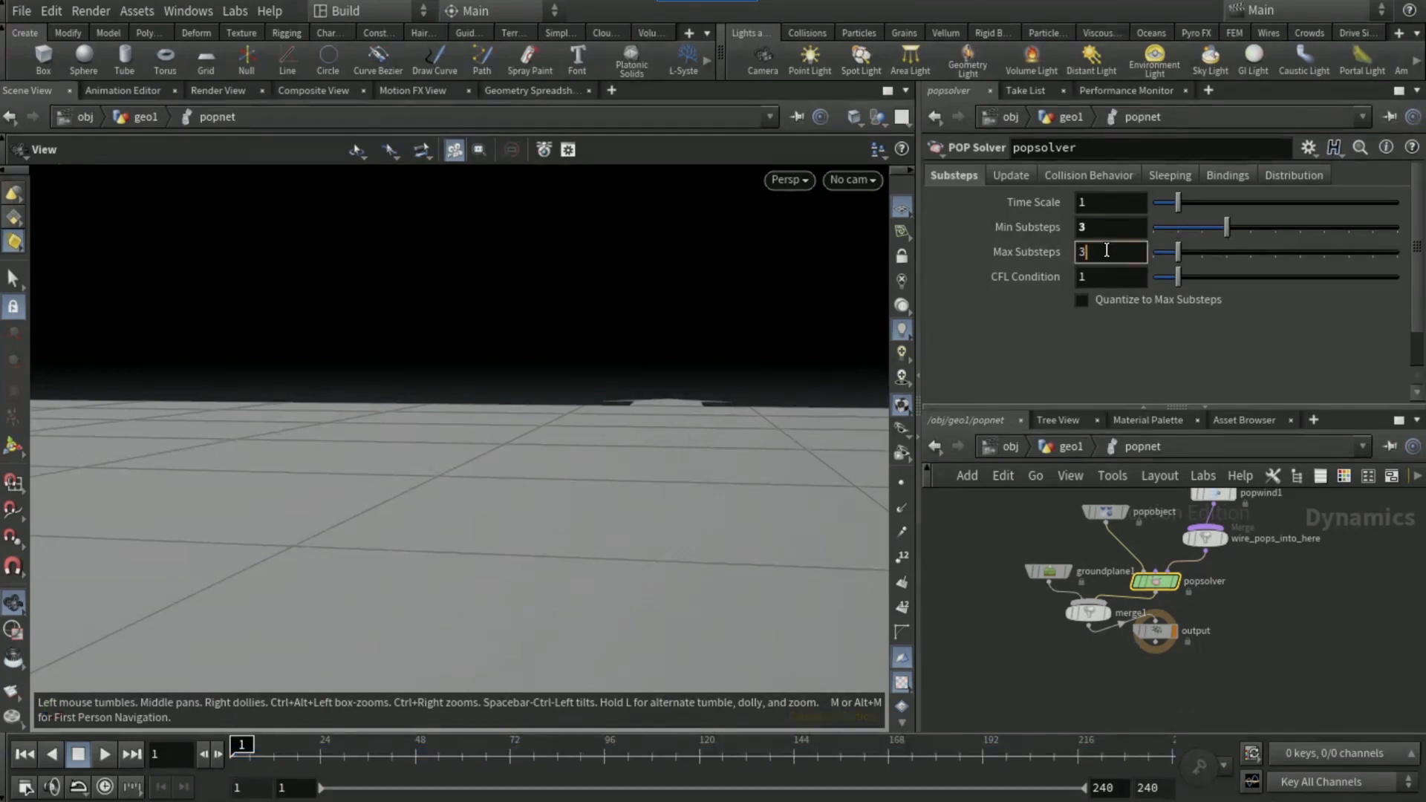
pyautogui.press('Return')
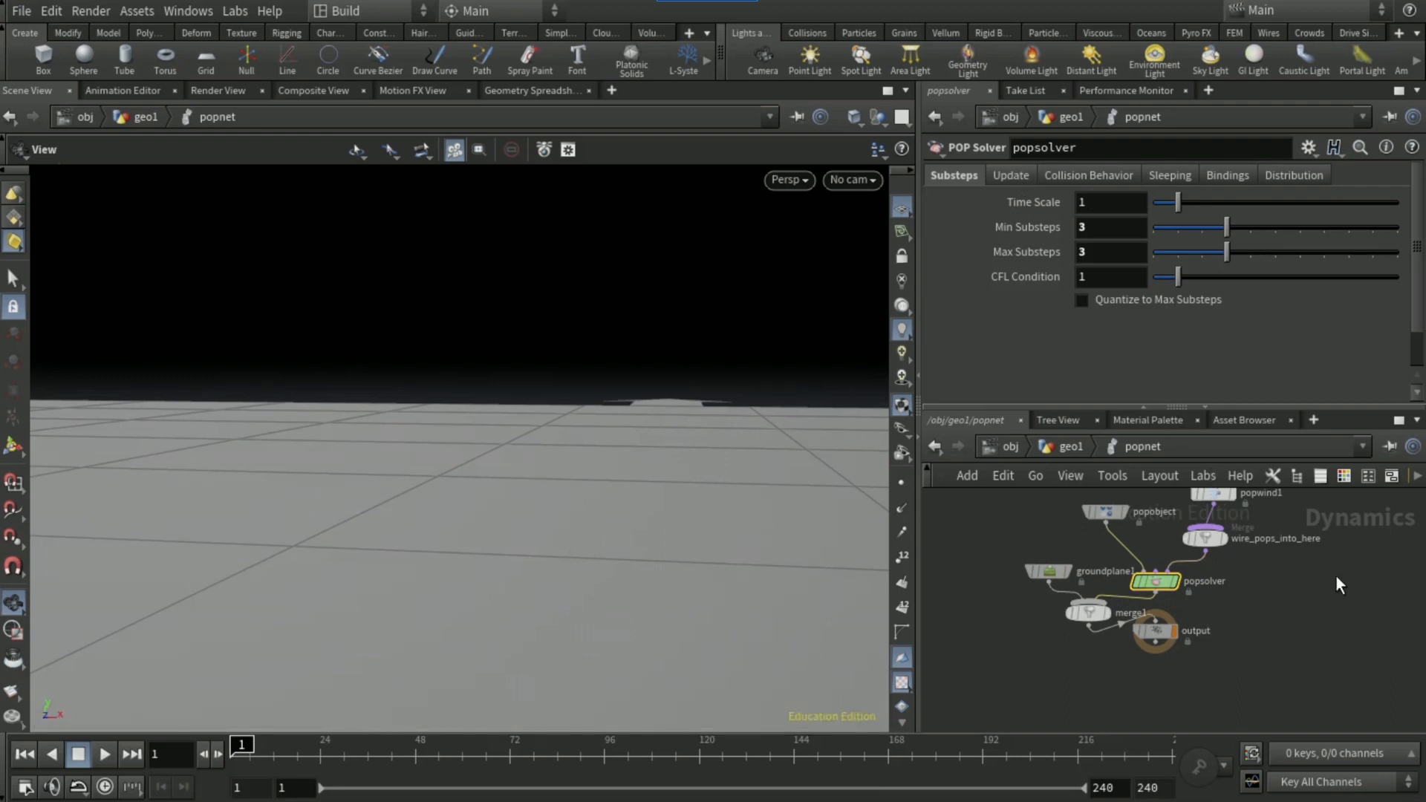
# Set the Const. Birth Rate of the source_first_input POP Source to 1500
pyautogui.moveTo(1335, 575); pyautogui.dragTo(1303, 631, button='middle')
pyautogui.click(1173, 505)
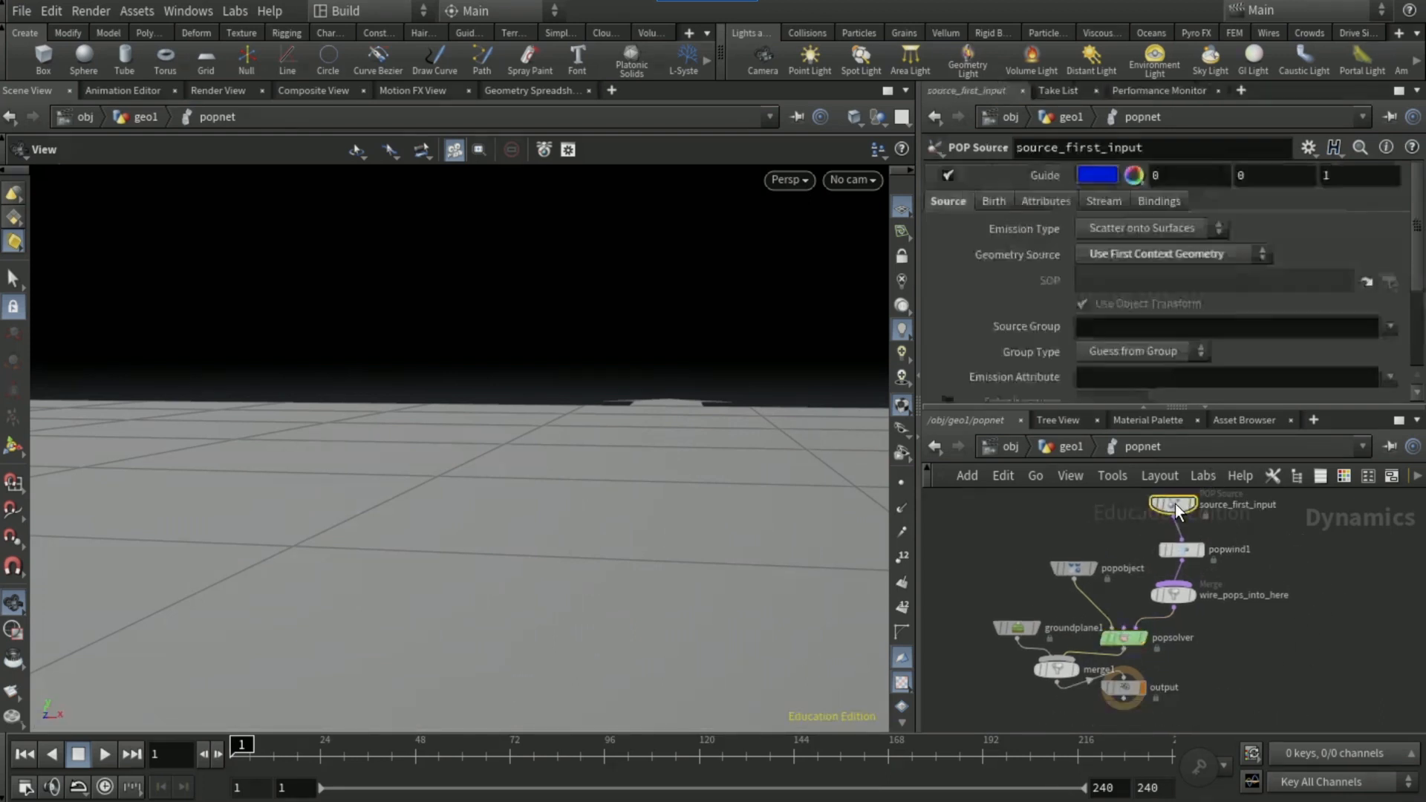
pyautogui.click(992, 201)
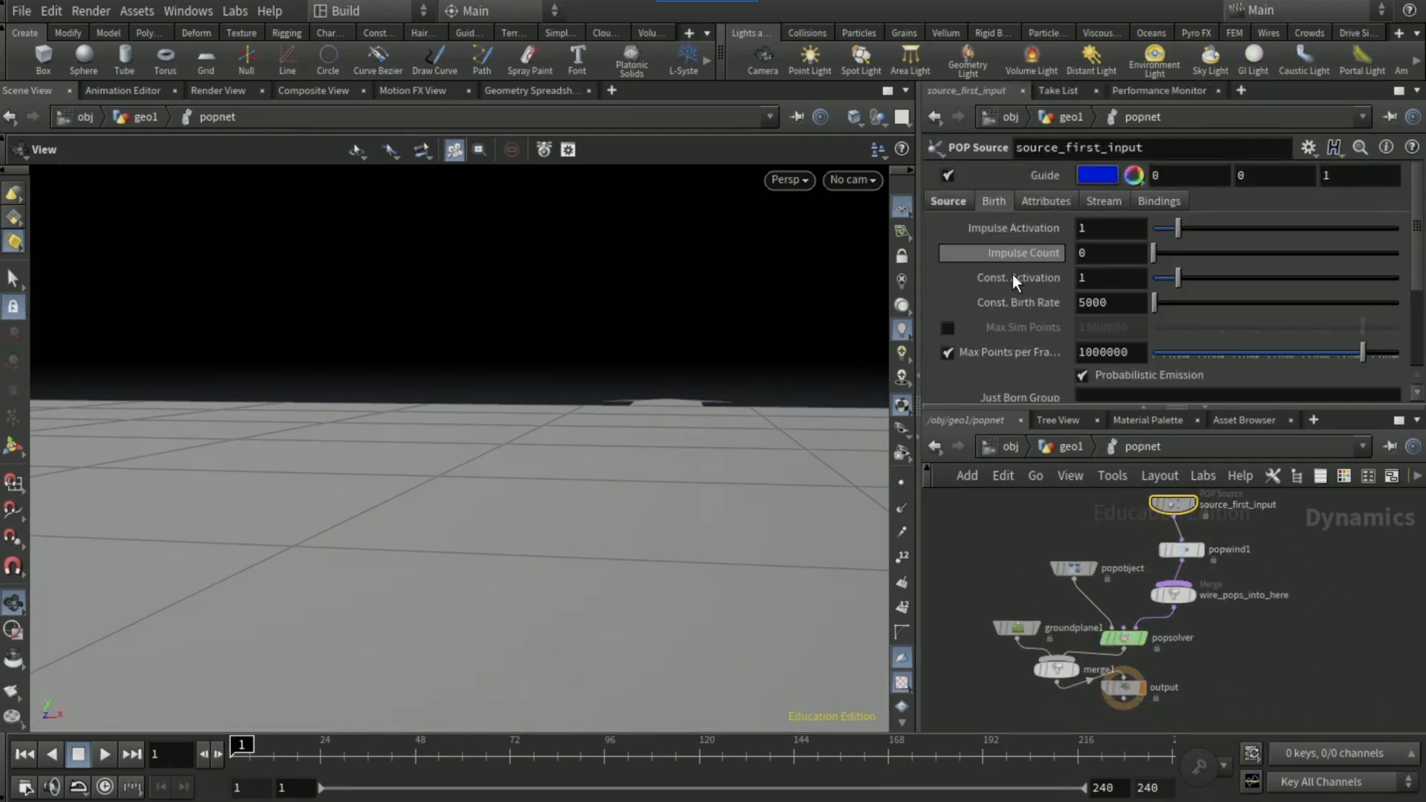
pyautogui.doubleClick(1096, 302)
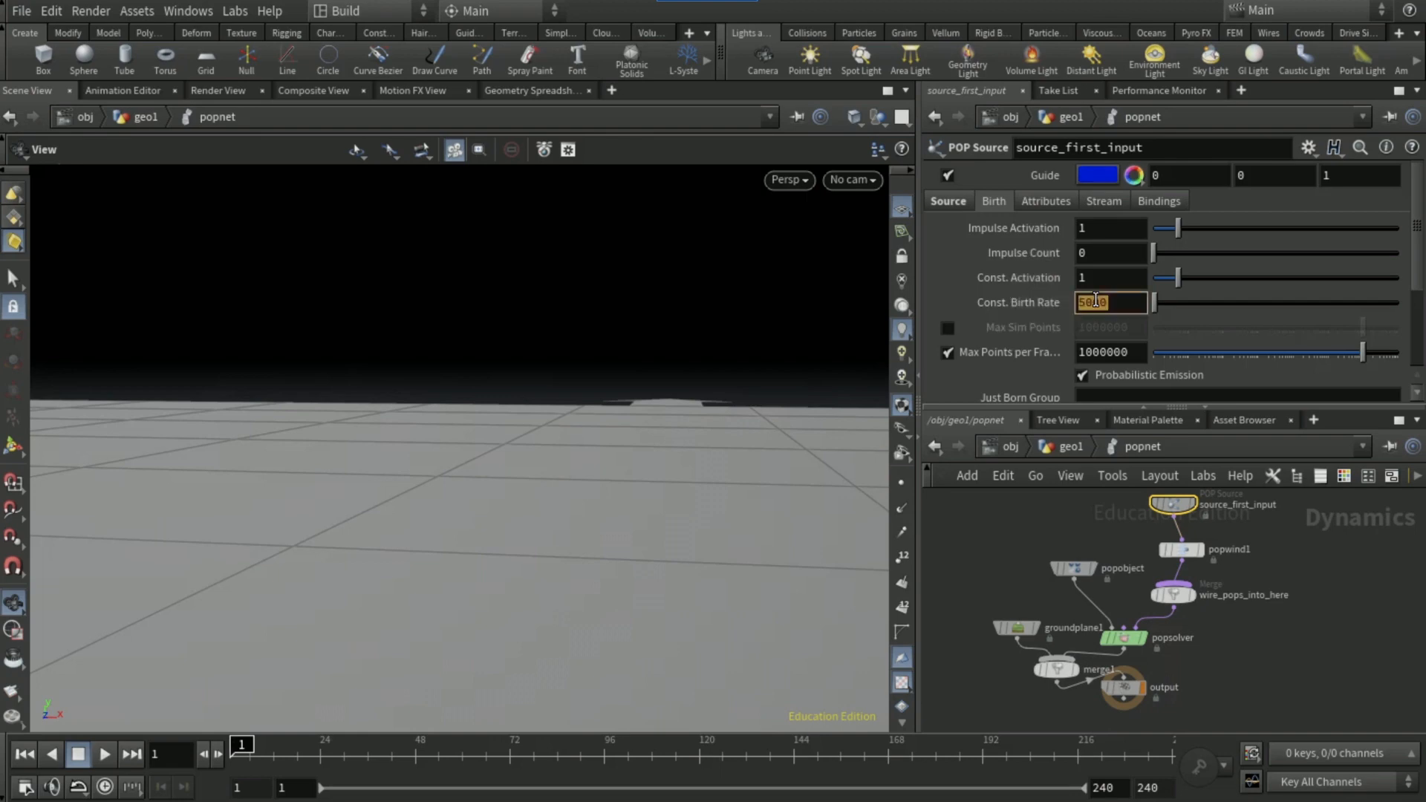
pyautogui.write('2500')
pyautogui.press('BackSpace')
pyautogui.write('1')
pyautogui.press('Return')
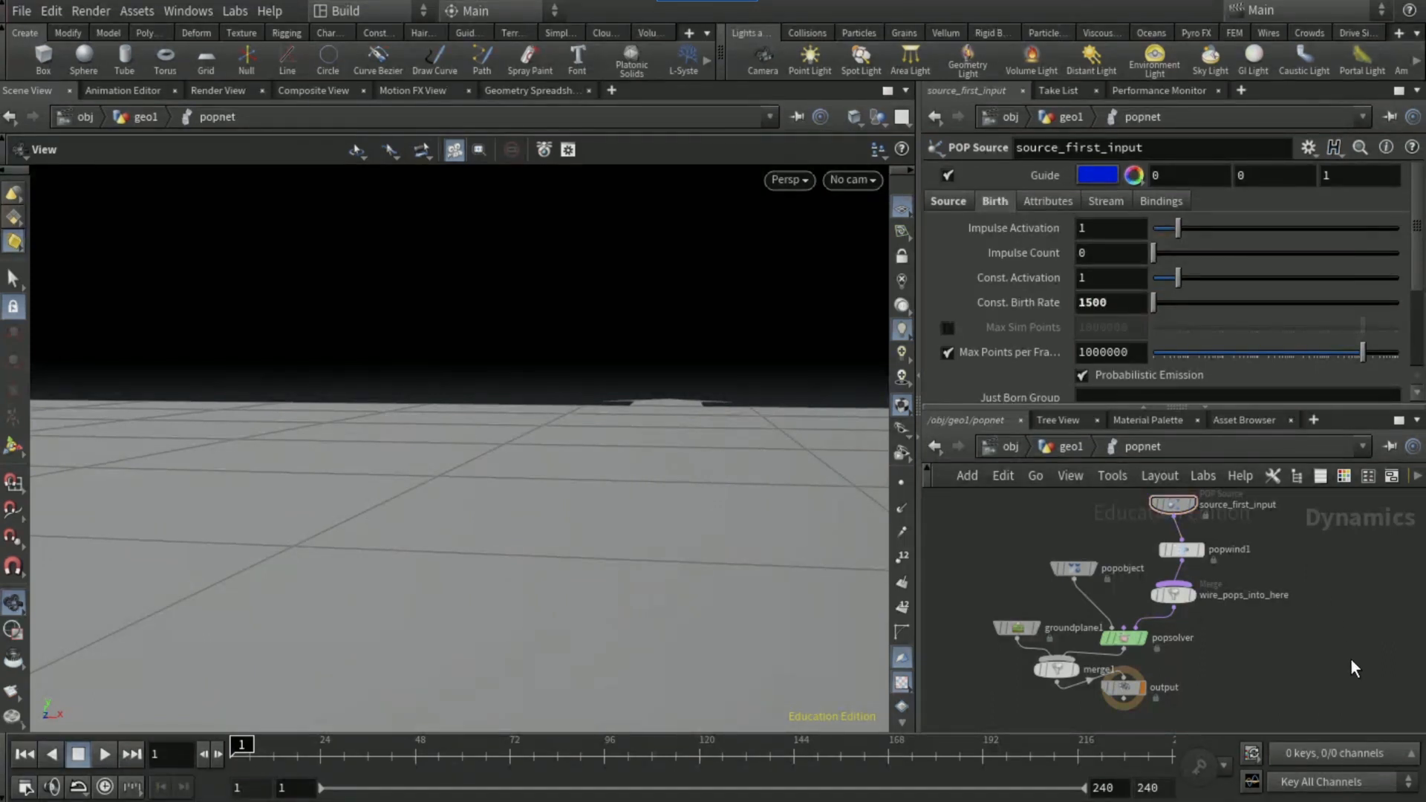
pyautogui.scroll(-3, 1041, 356)
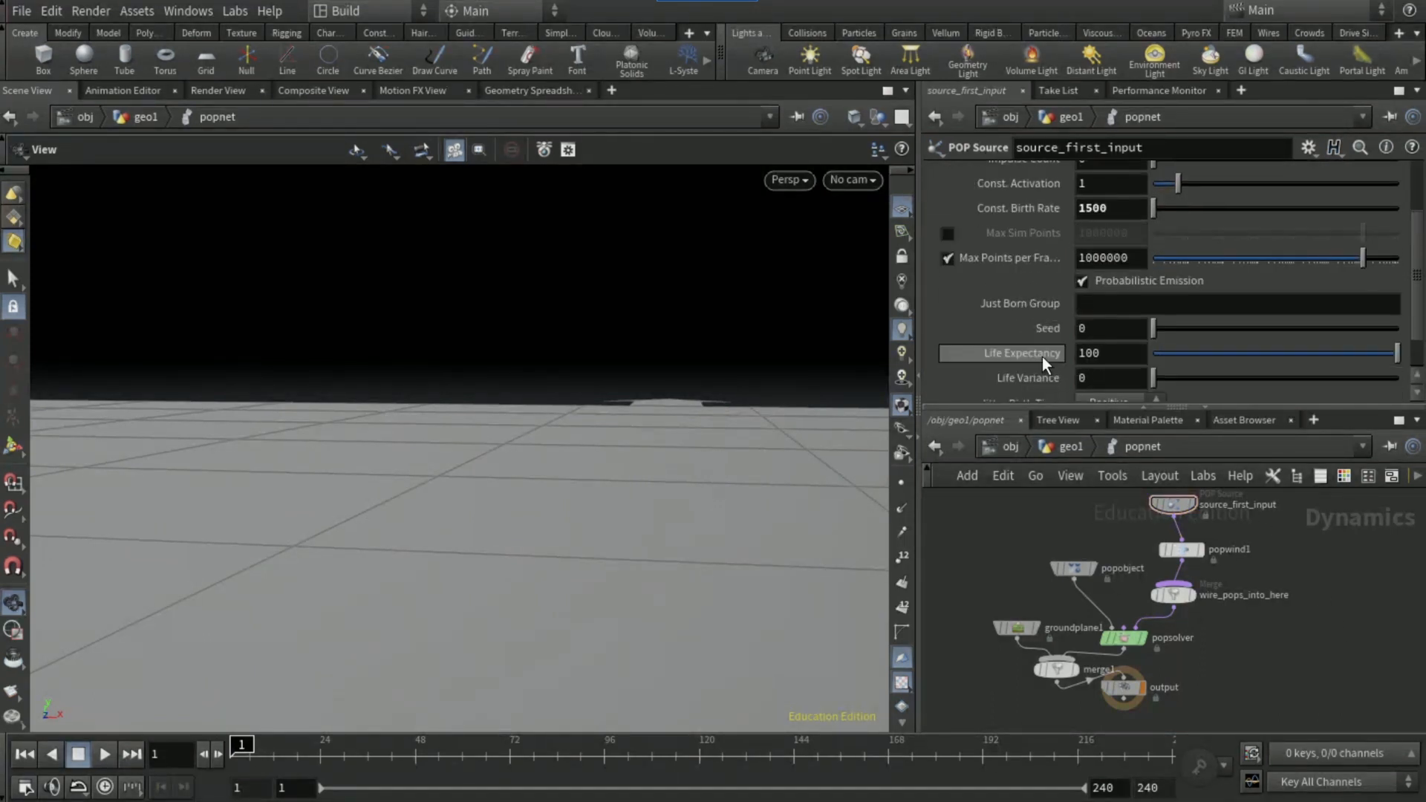
# Set the POP Source's Seed to the expression $FF
pyautogui.scroll(-2, 1041, 357)
pyautogui.click(1105, 282)
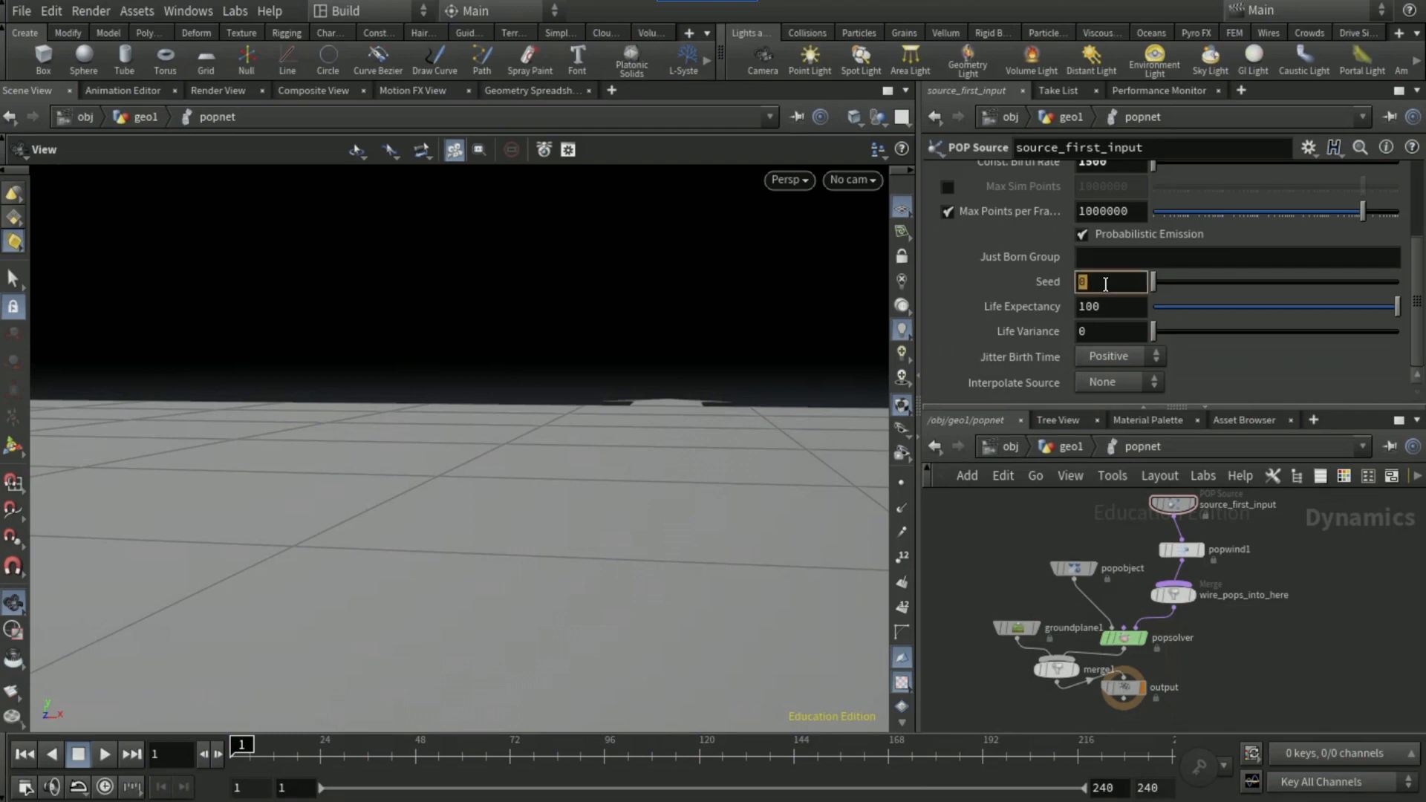
pyautogui.write('$')
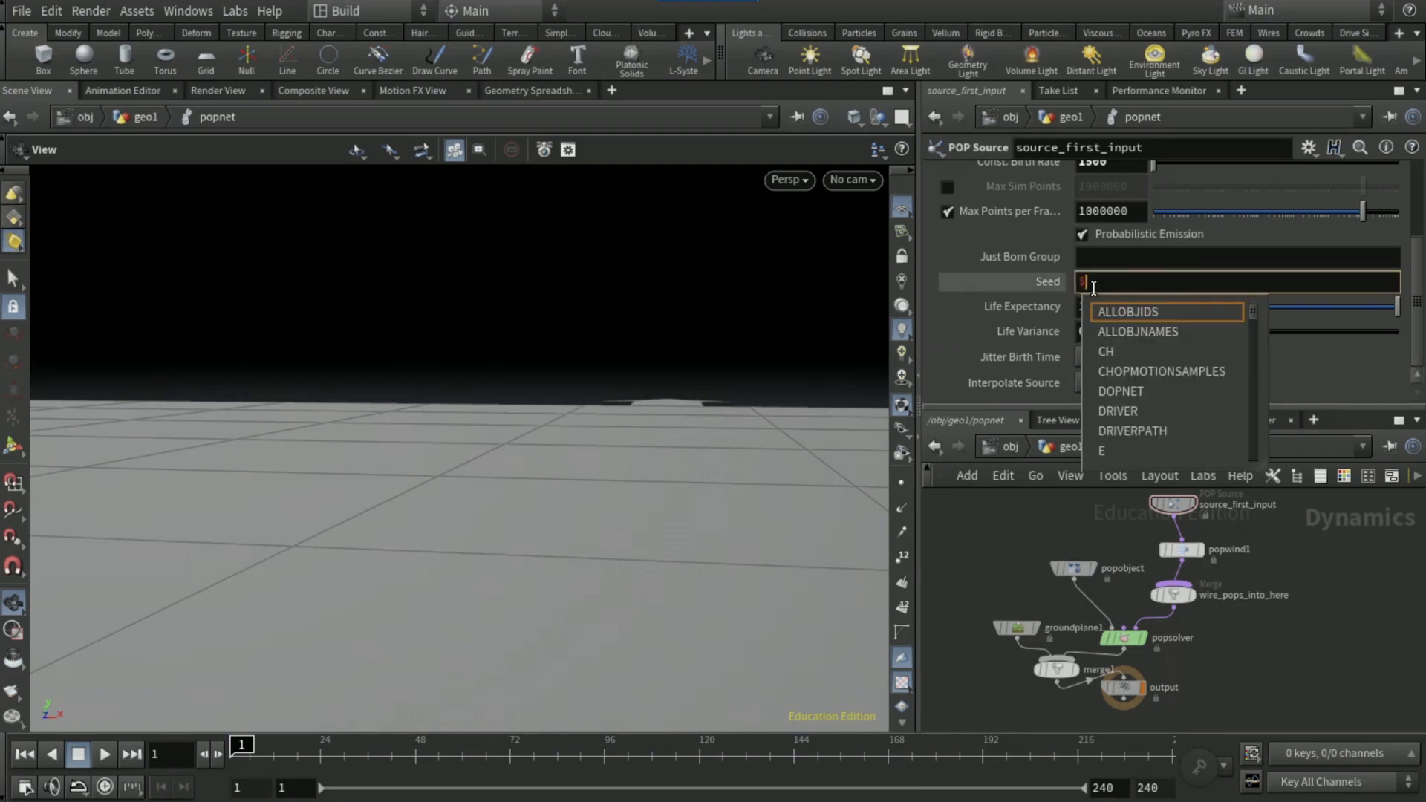
pyautogui.write('FF')
pyautogui.press('Return')
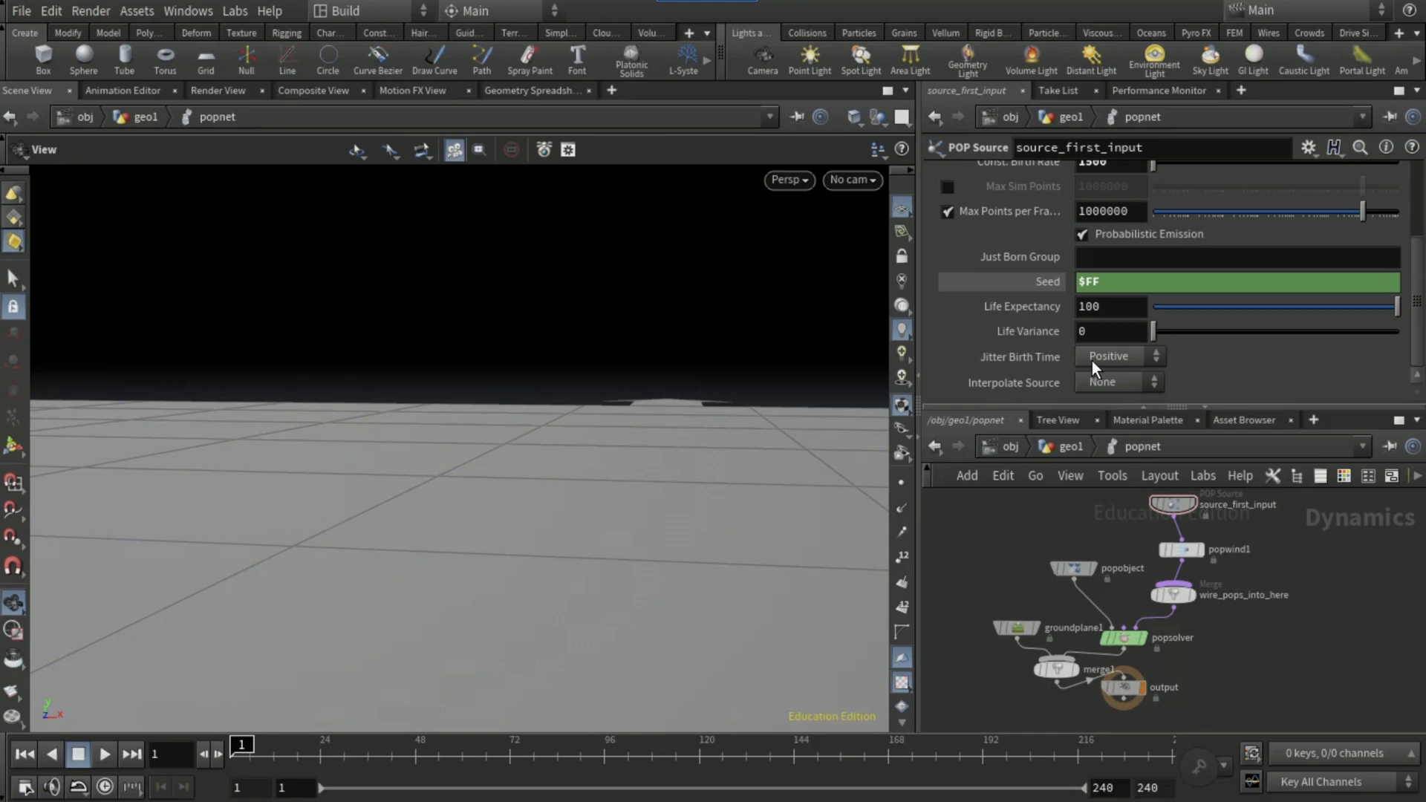
# Set the POP Source's Jitter Birth Time to Negative and choose another Interpolate Source mode
pyautogui.click(1106, 355)
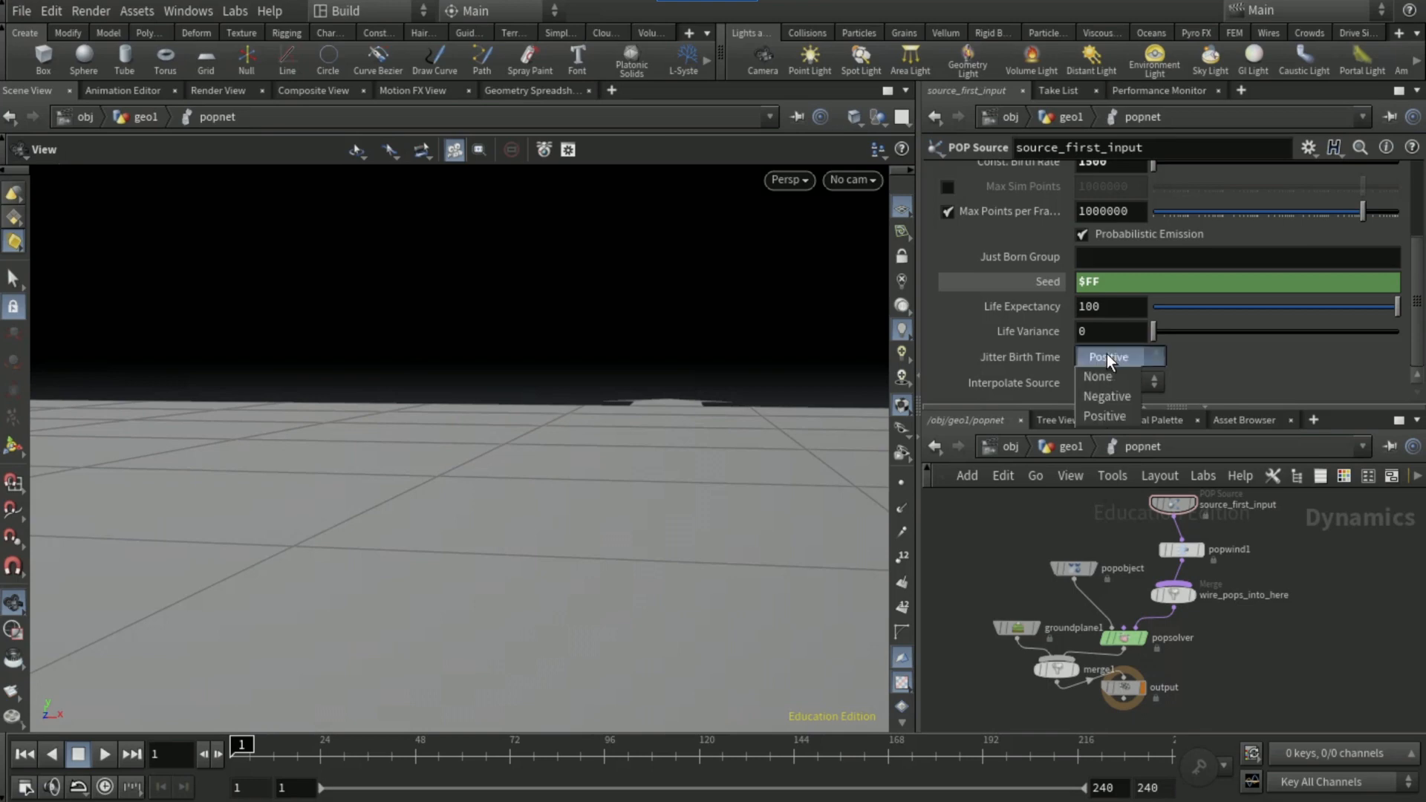
pyautogui.click(1110, 397)
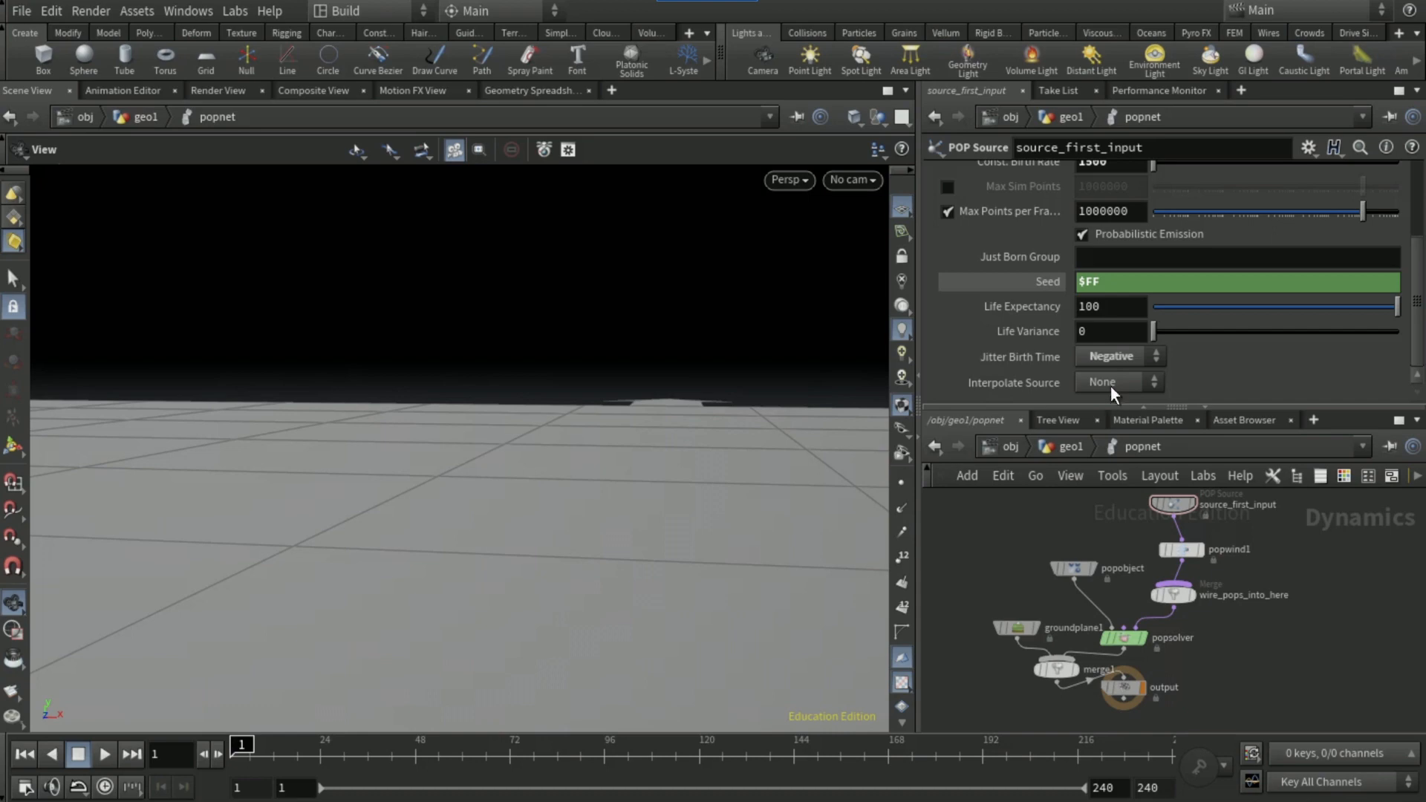
pyautogui.click(1109, 380)
pyautogui.click(1107, 439)
# In geo1, change filecache2's Geometry File folder to D:/Shapeshifting/geoparticelstutv2 and save the cache to disk
pyautogui.click(1071, 444)
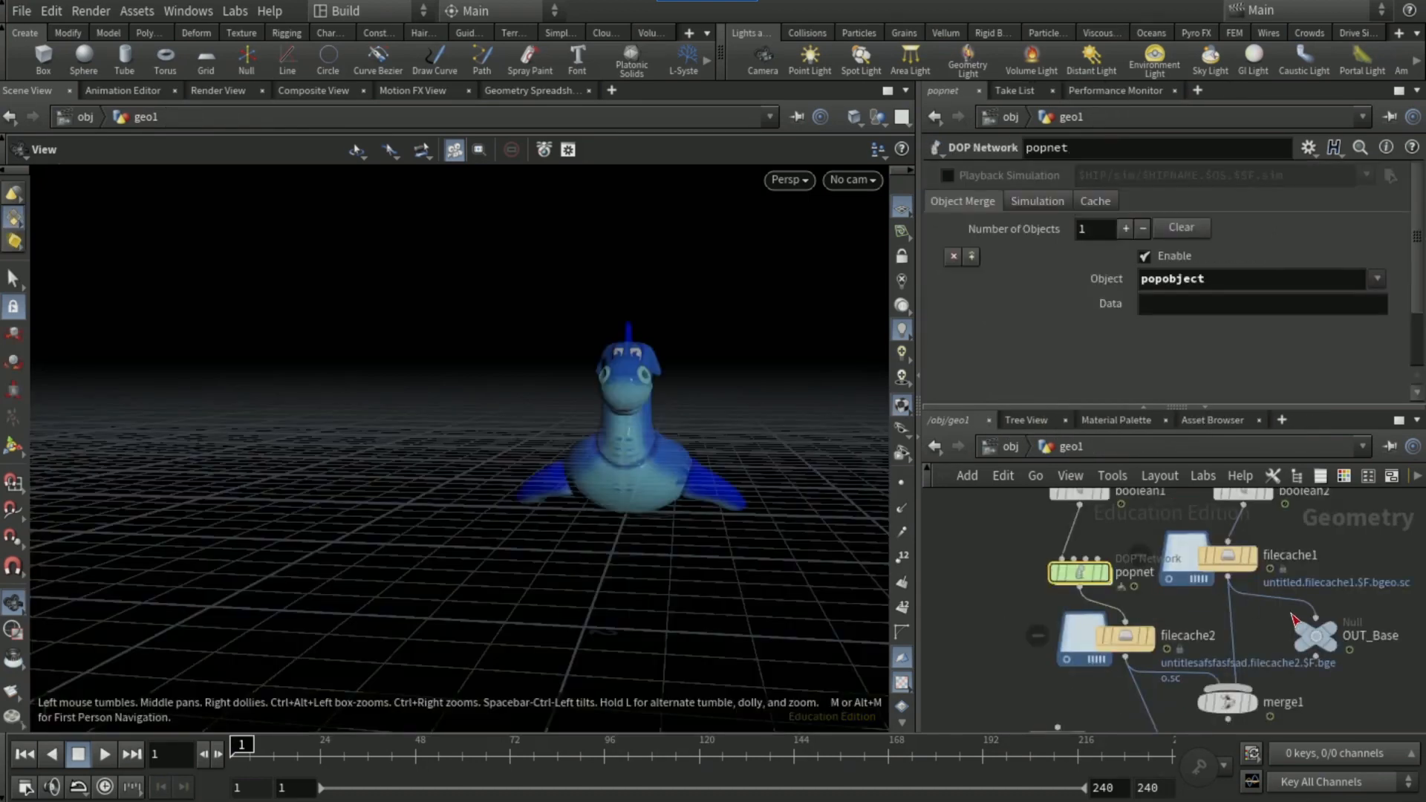
pyautogui.click(1145, 627)
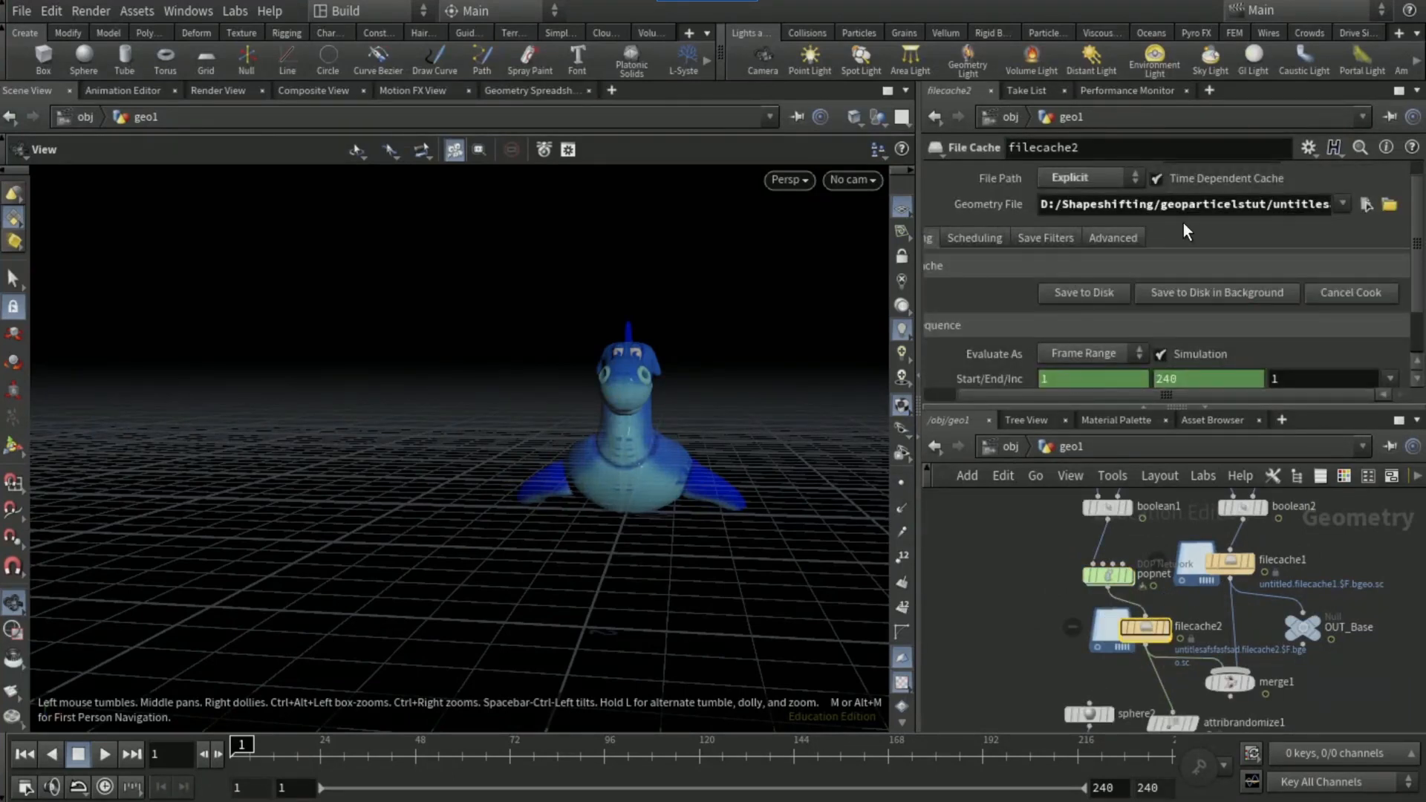
pyautogui.click(1267, 203)
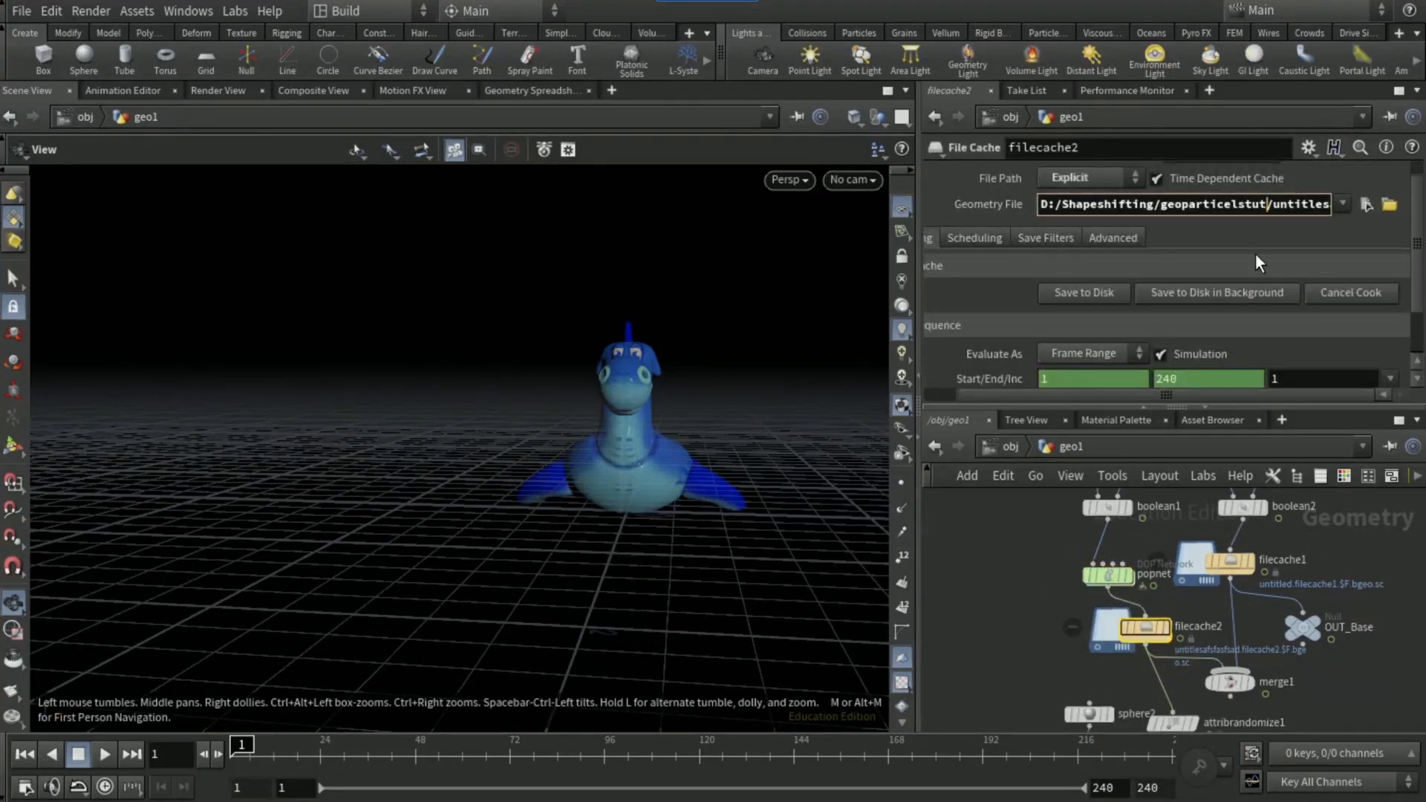
pyautogui.write('v2')
pyautogui.press('Return')
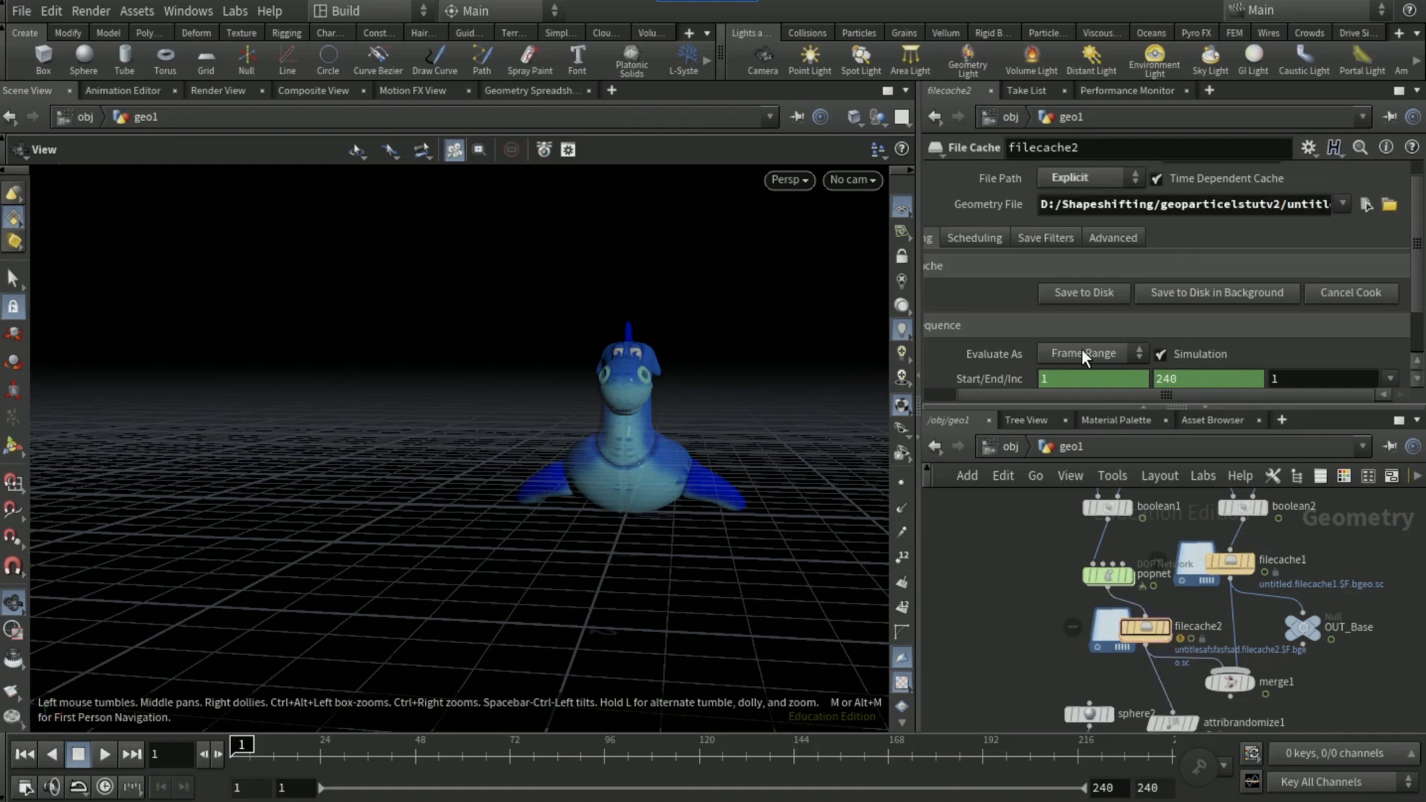
pyautogui.click(1090, 295)
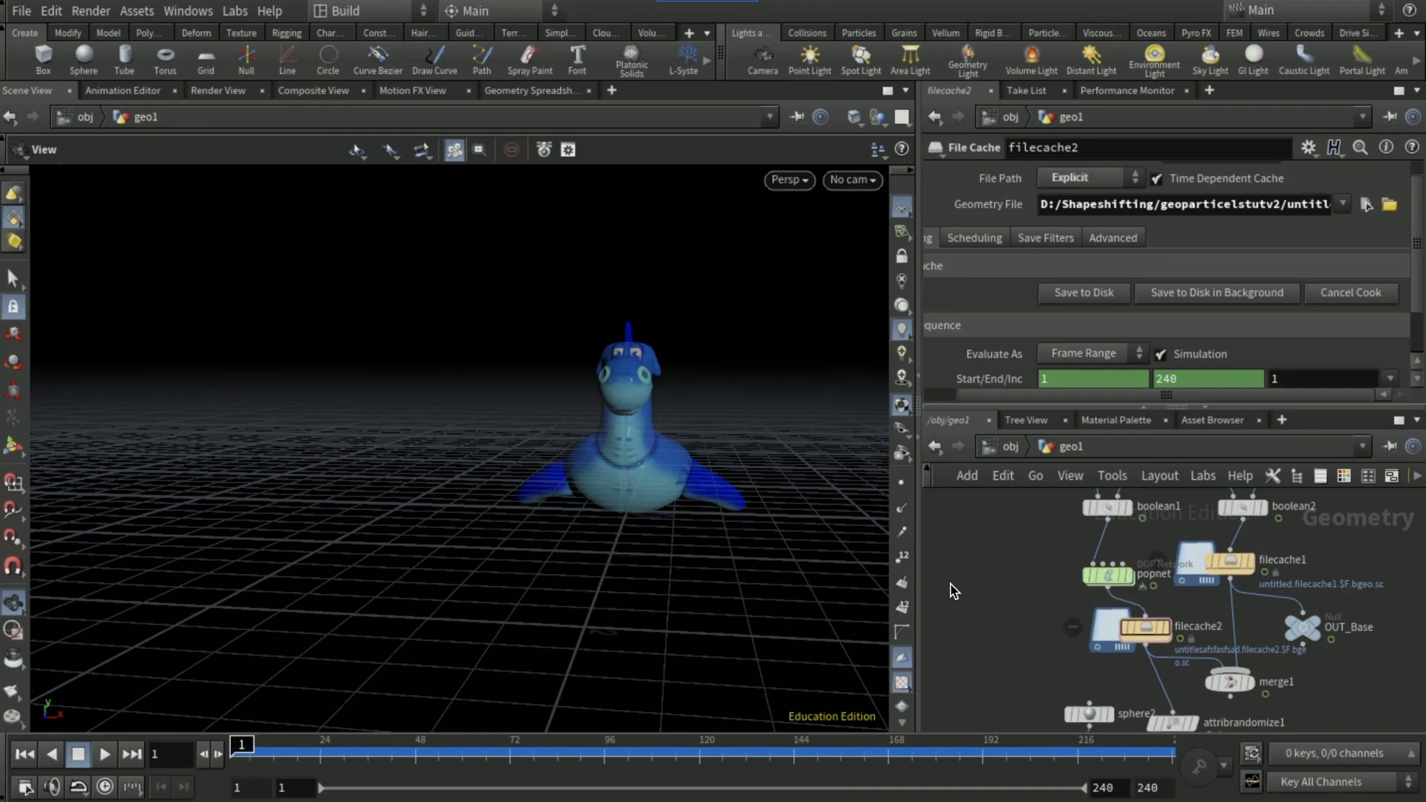
# Enable Pack and Instance on the copytopoints1 node
pyautogui.scroll(-4, 1027, 588)
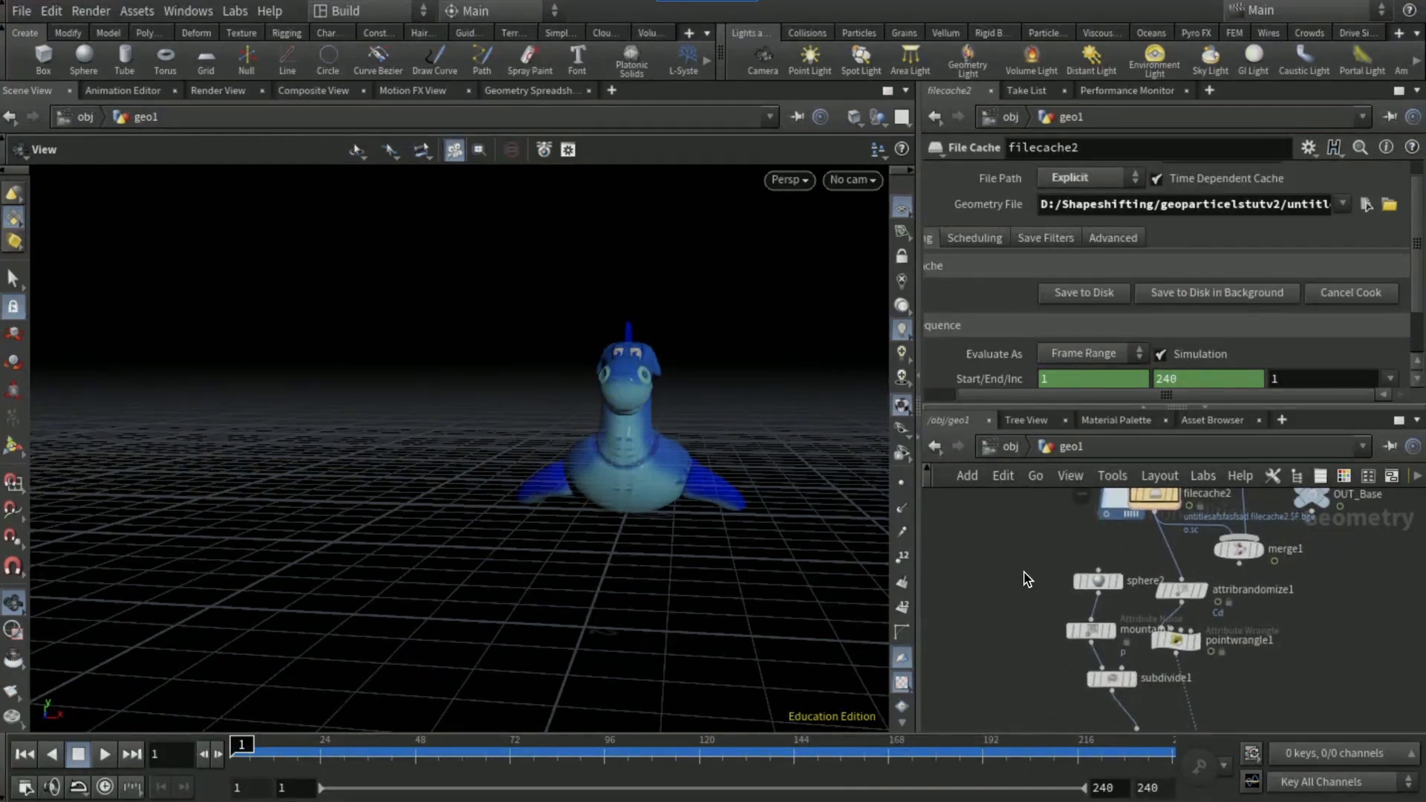
pyautogui.scroll(-5, 1010, 586)
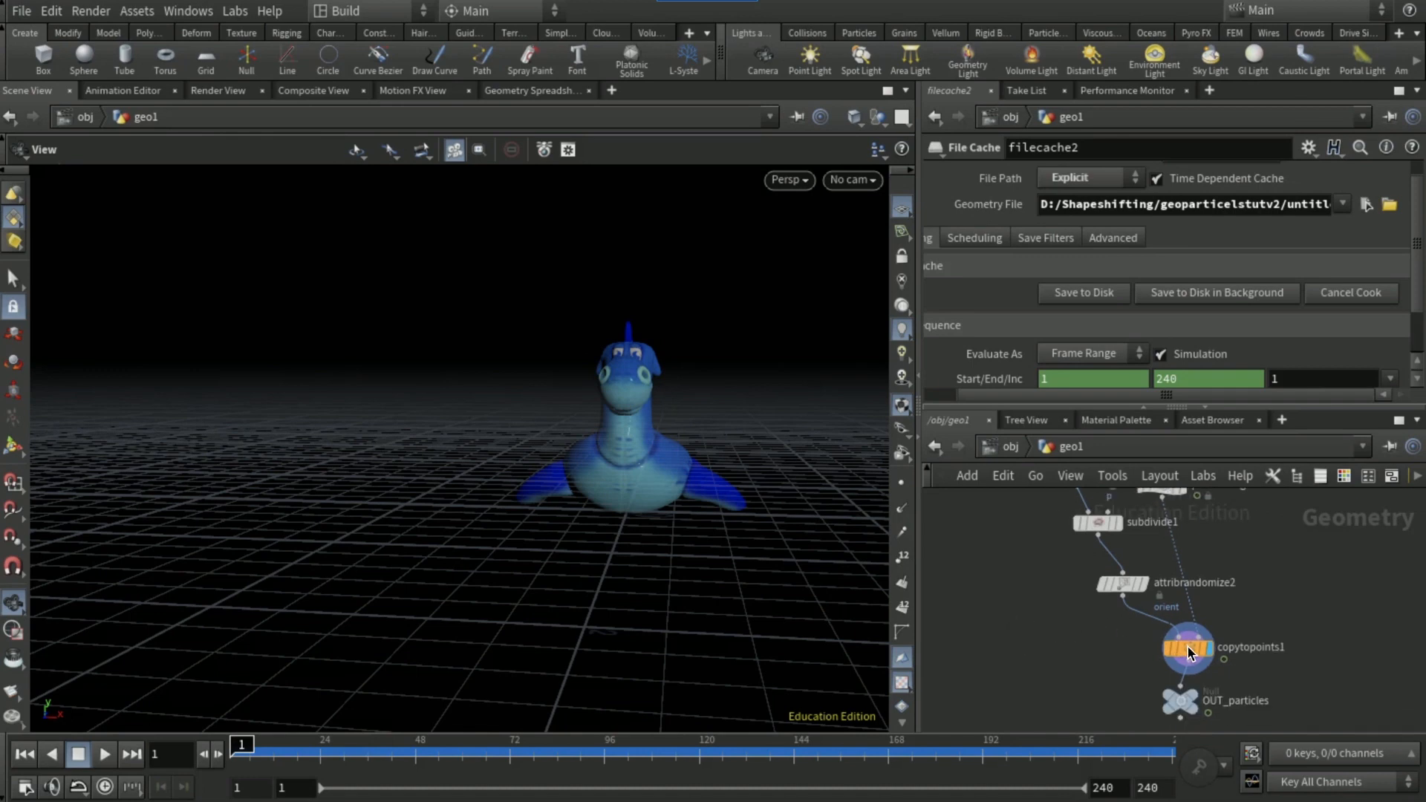
pyautogui.click(1188, 652)
pyautogui.click(1120, 277)
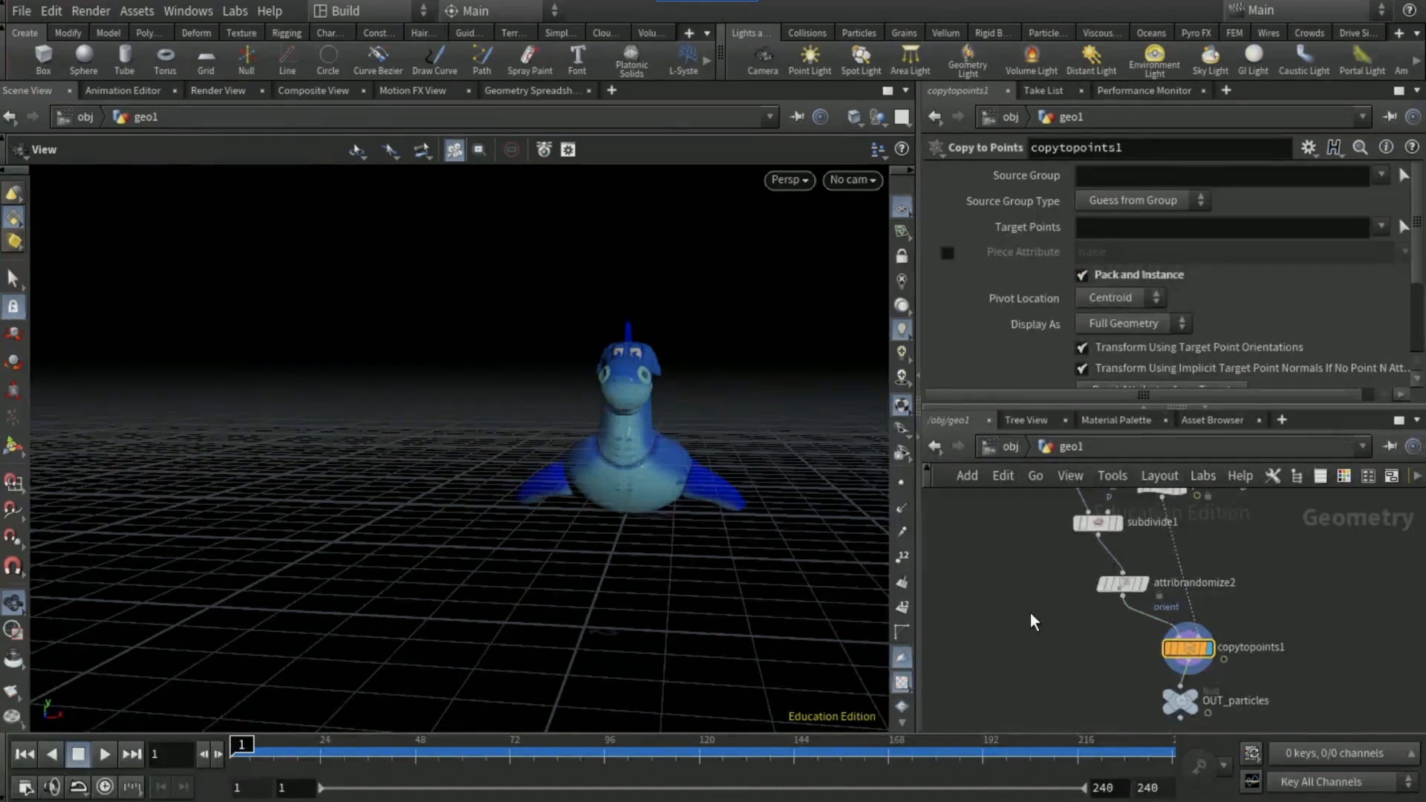
# At the object level, turn off geo1's display and play the animation
pyautogui.press('u')
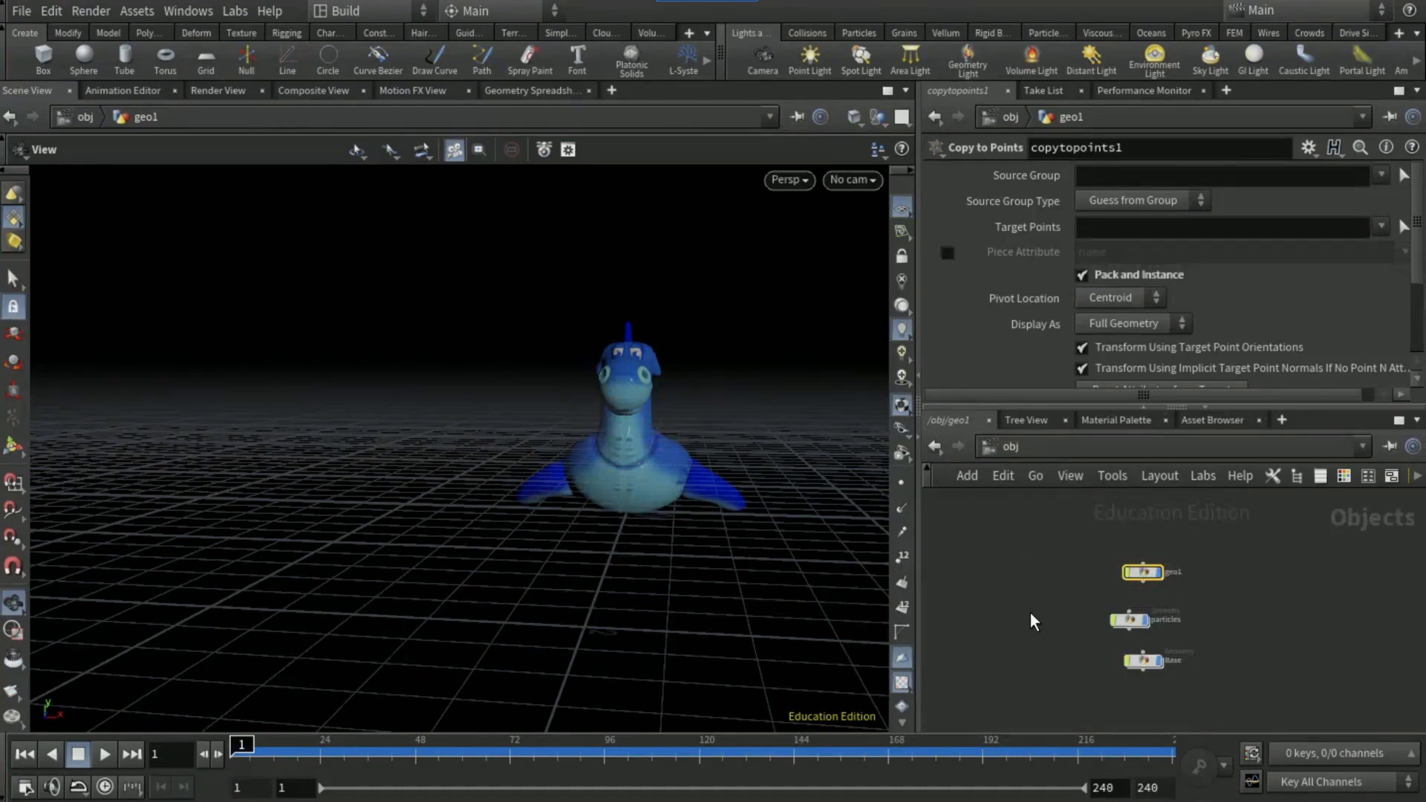
pyautogui.click(1160, 574)
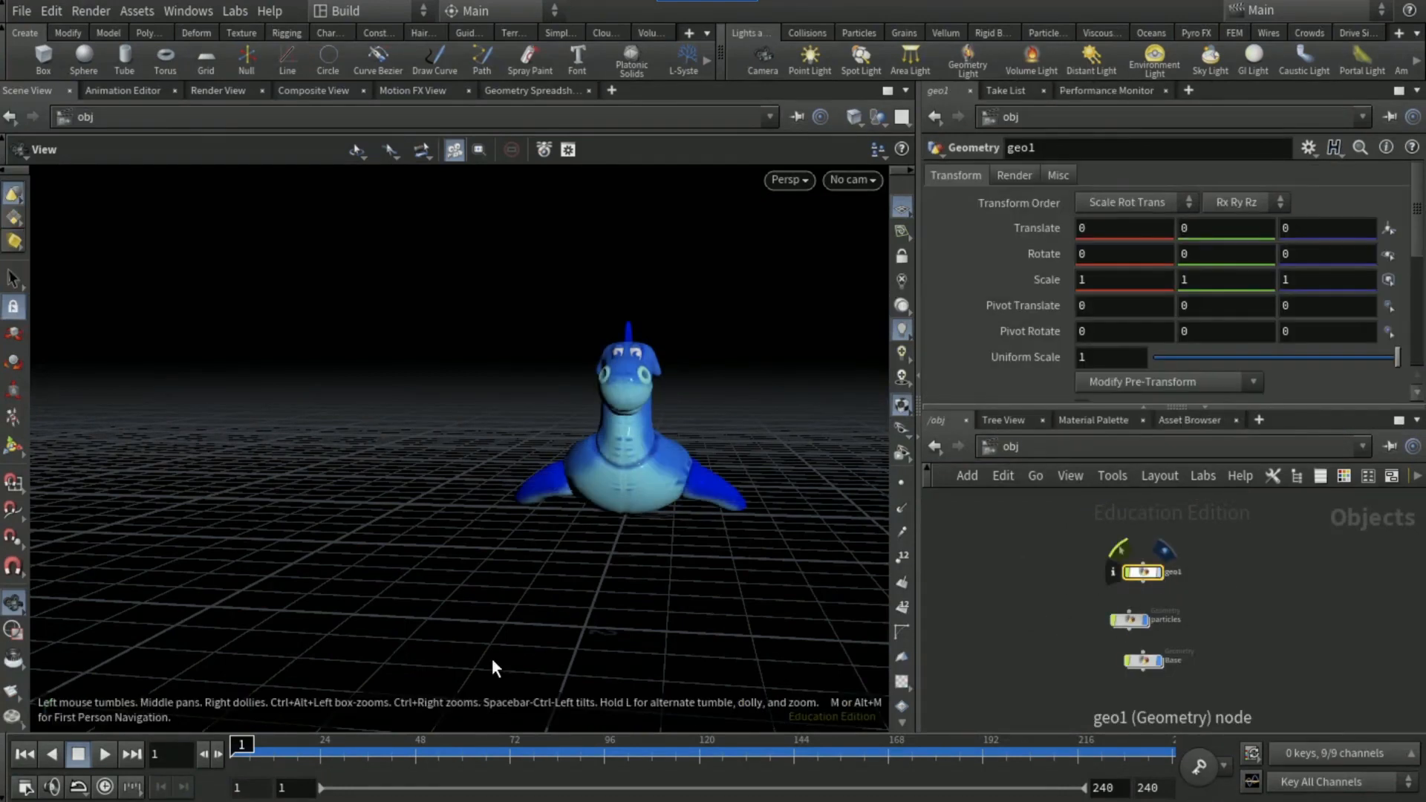
pyautogui.click(102, 754)
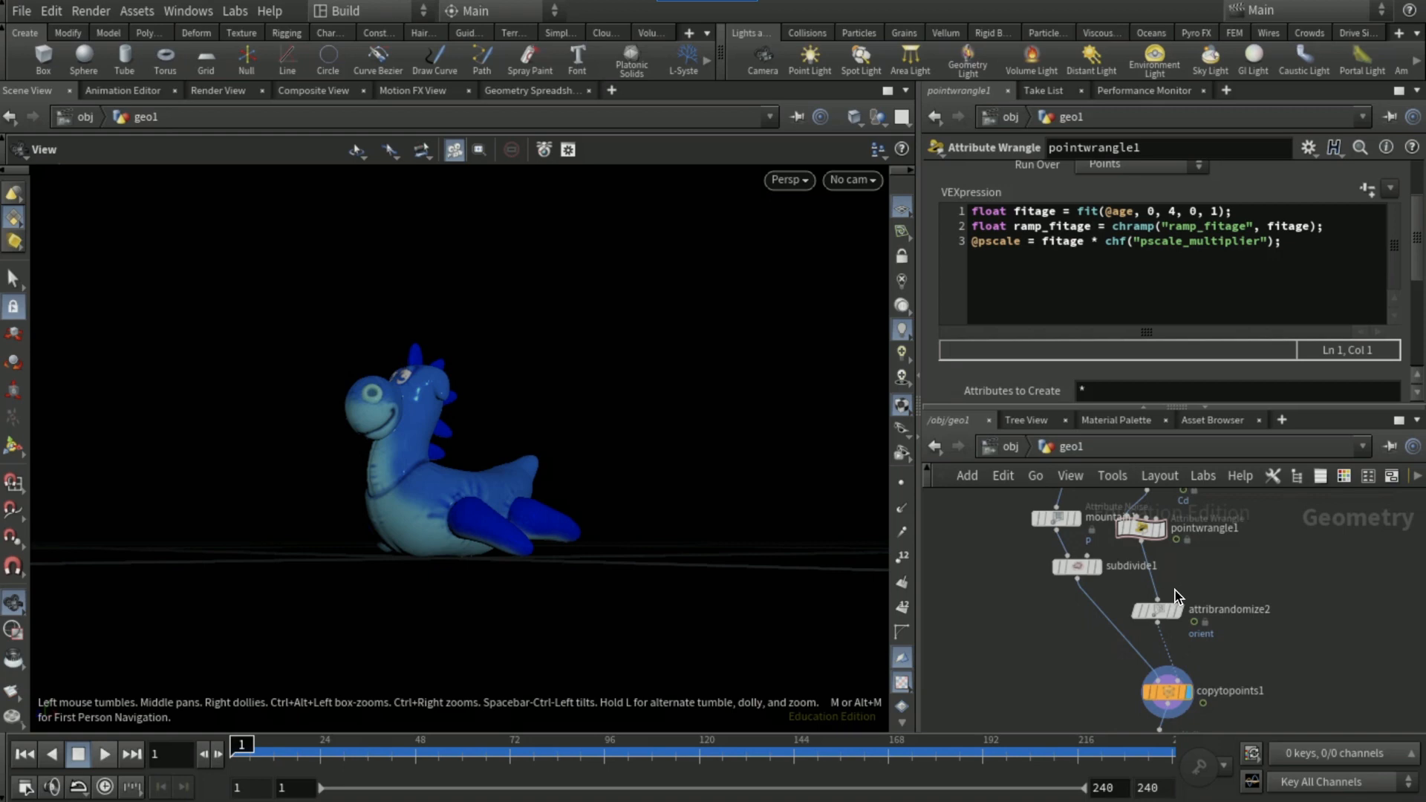
pyautogui.click(1057, 260)
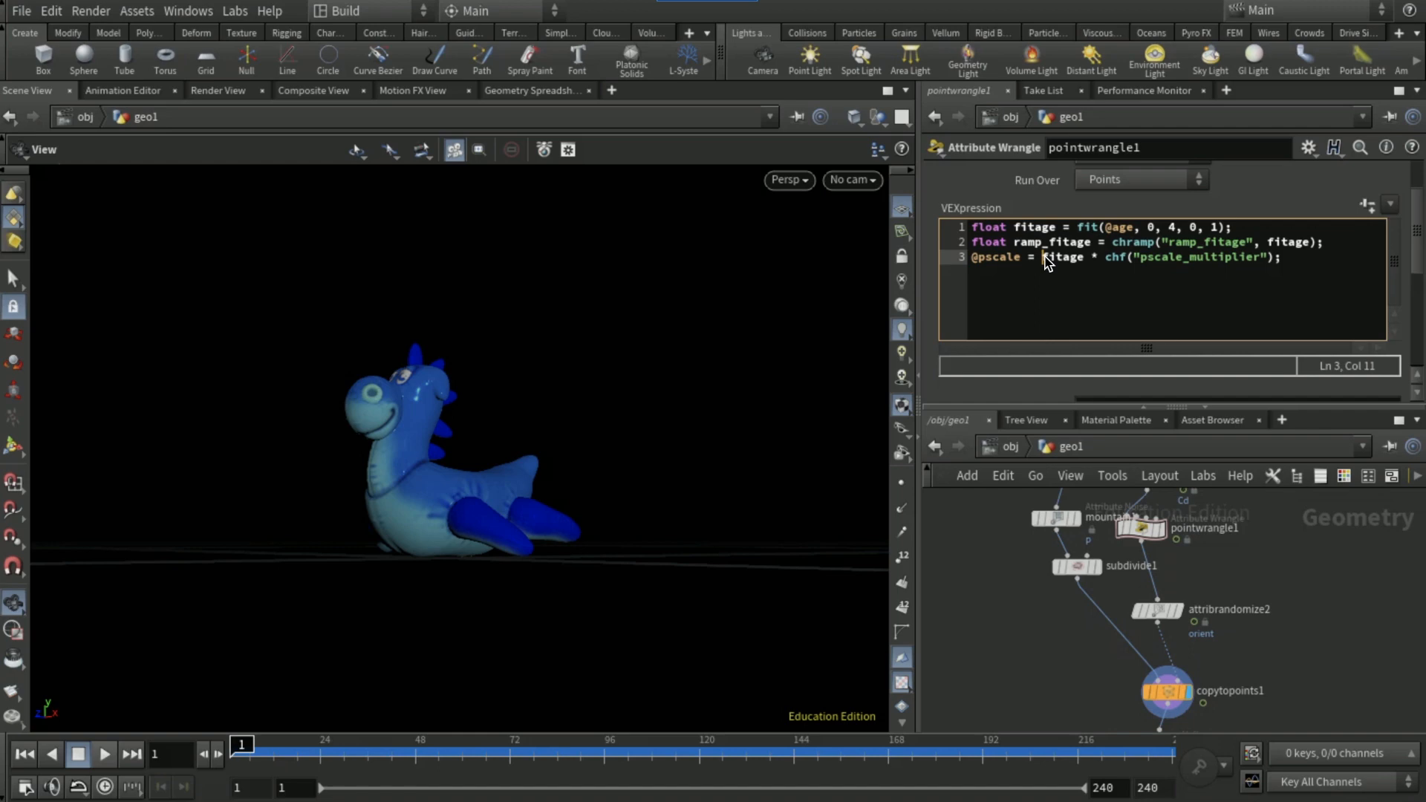
pyautogui.write('ramp')
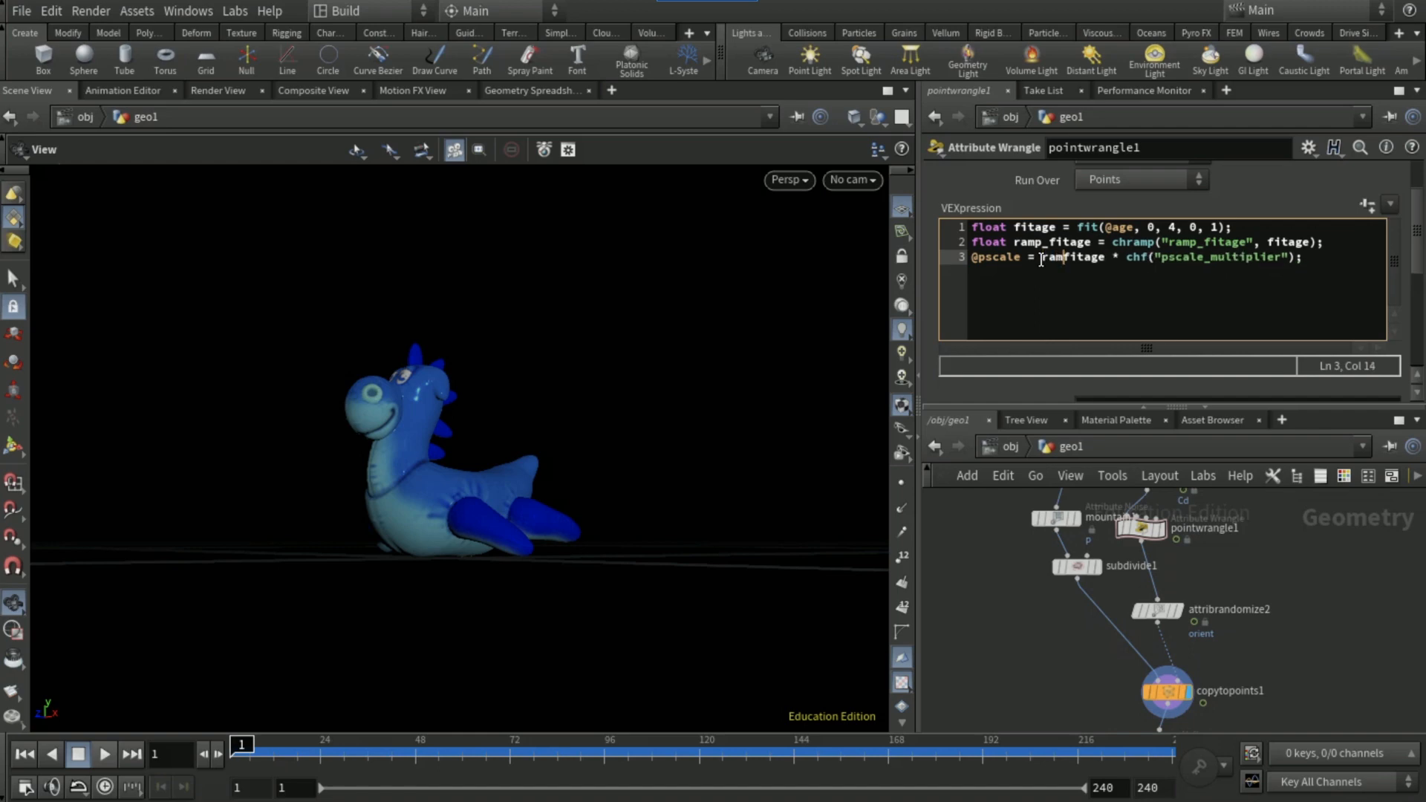
pyautogui.write('_')
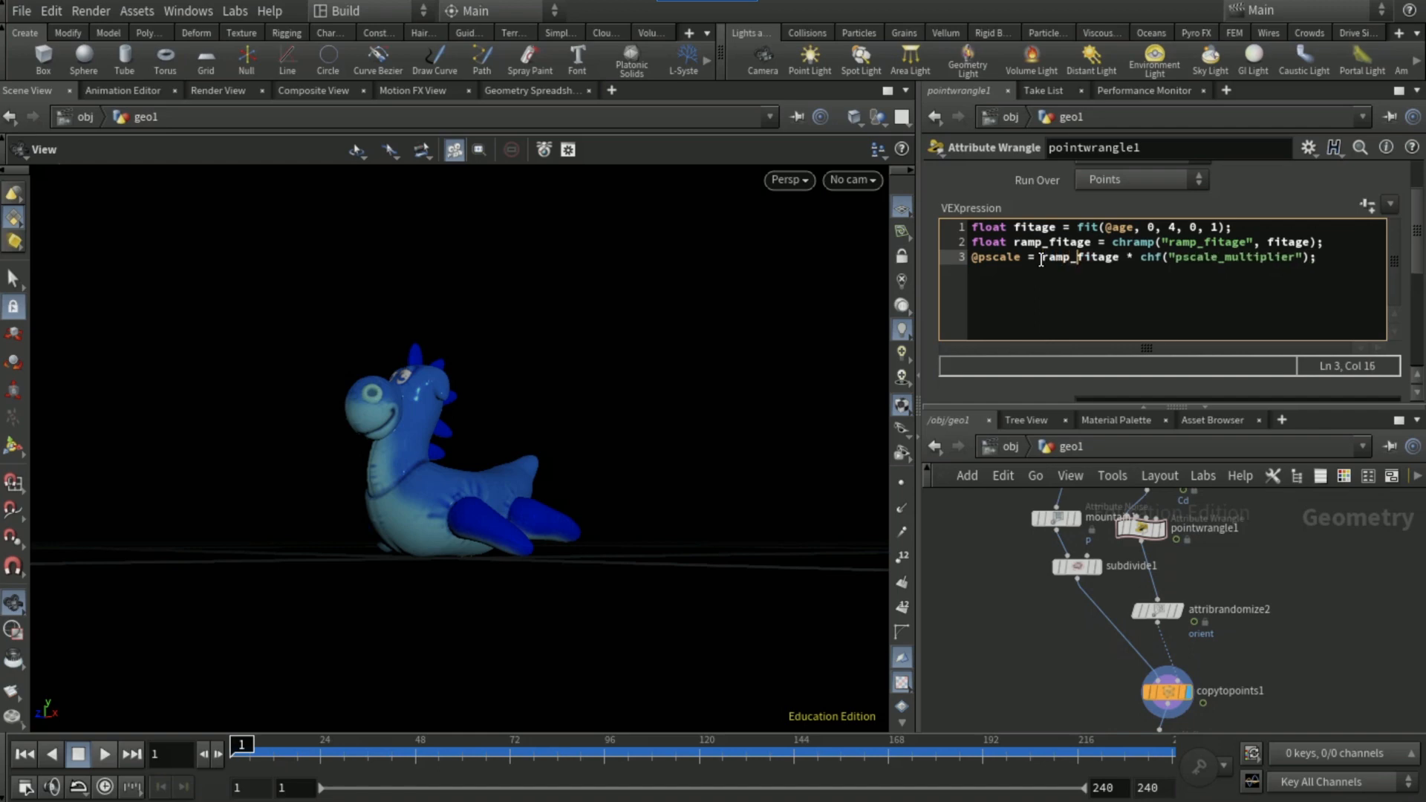
# Return to the object level and play the animation, viewing the particles and the toy from another angle
pyautogui.click(1008, 445)
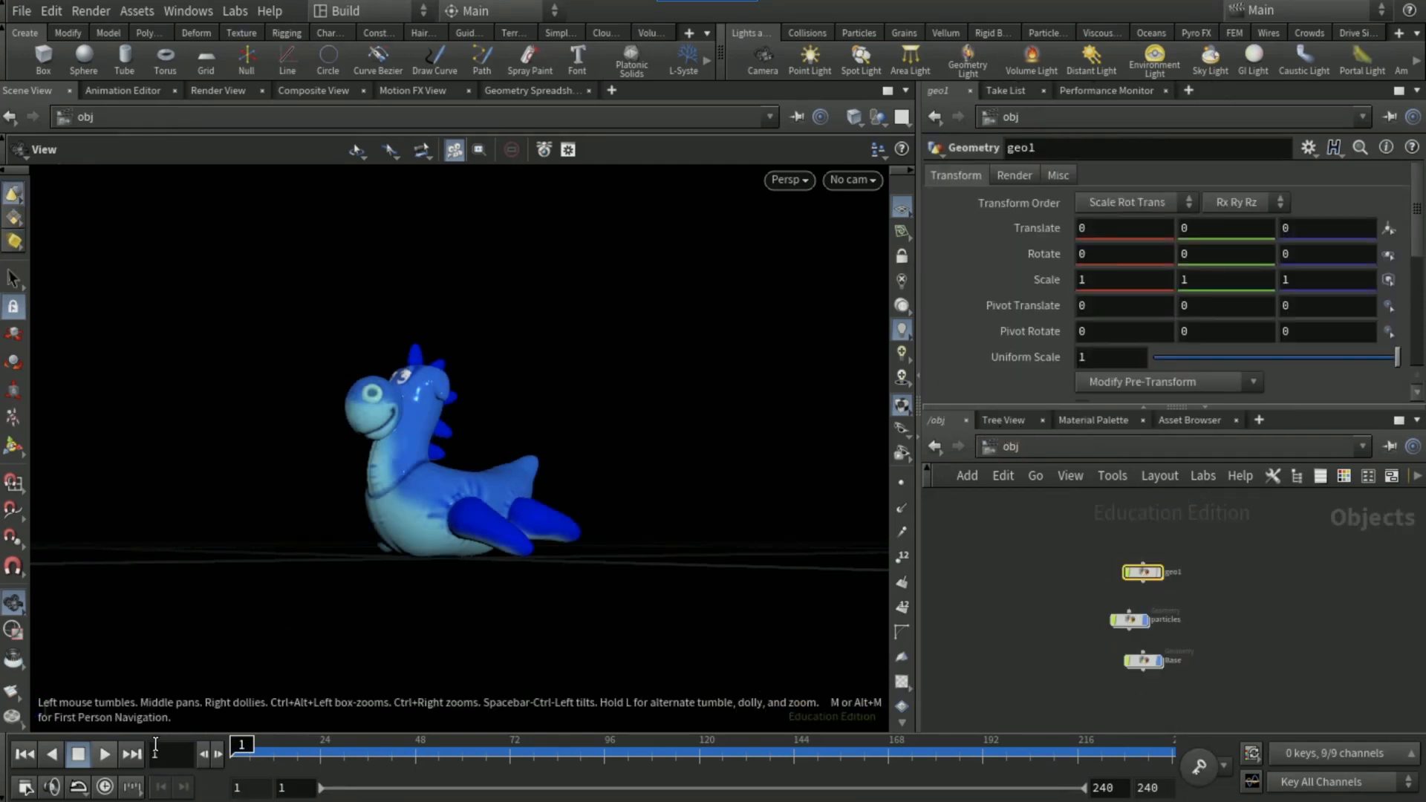
pyautogui.click(99, 747)
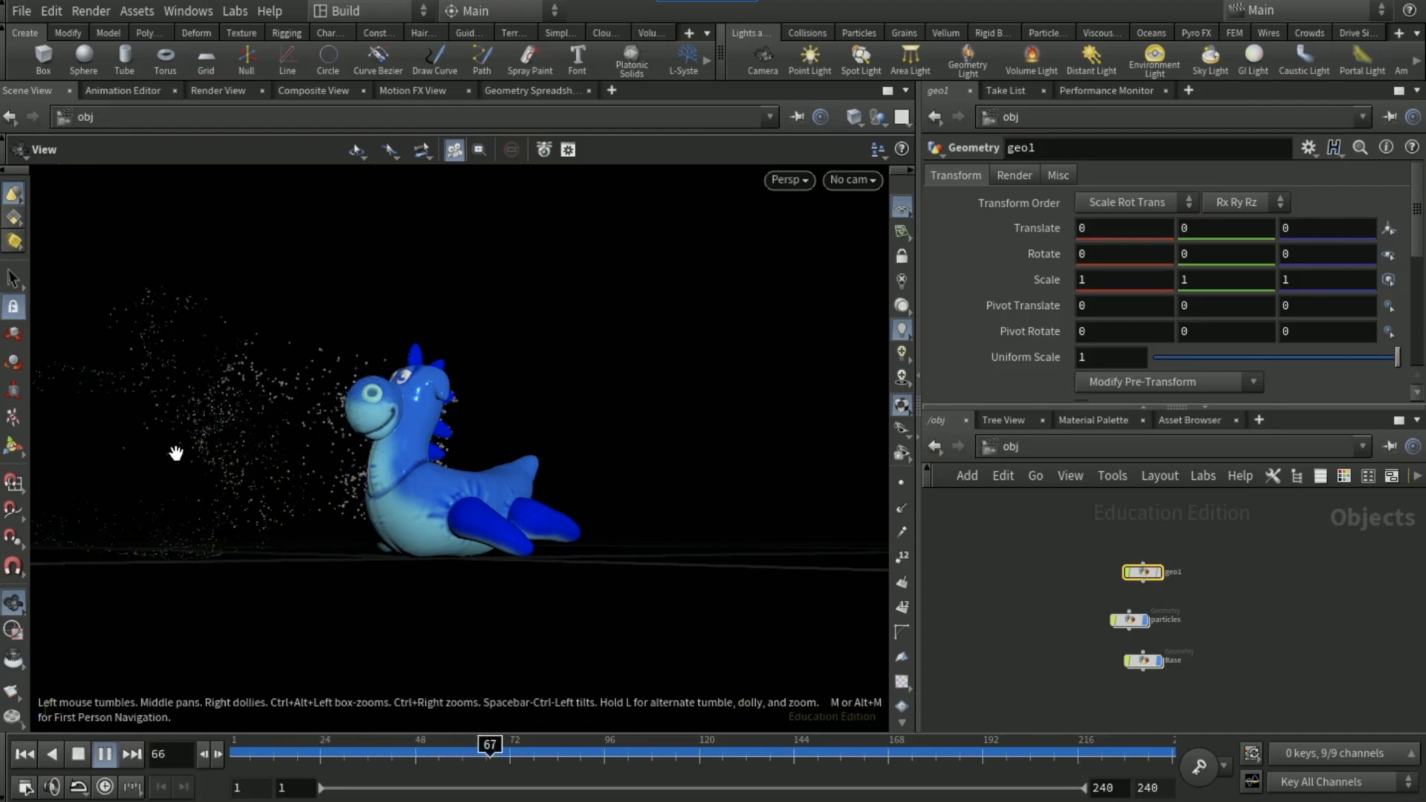
pyautogui.moveTo(238, 500); pyautogui.dragTo(366, 502)
pyautogui.moveTo(548, 500); pyautogui.dragTo(634, 493, button='middle')
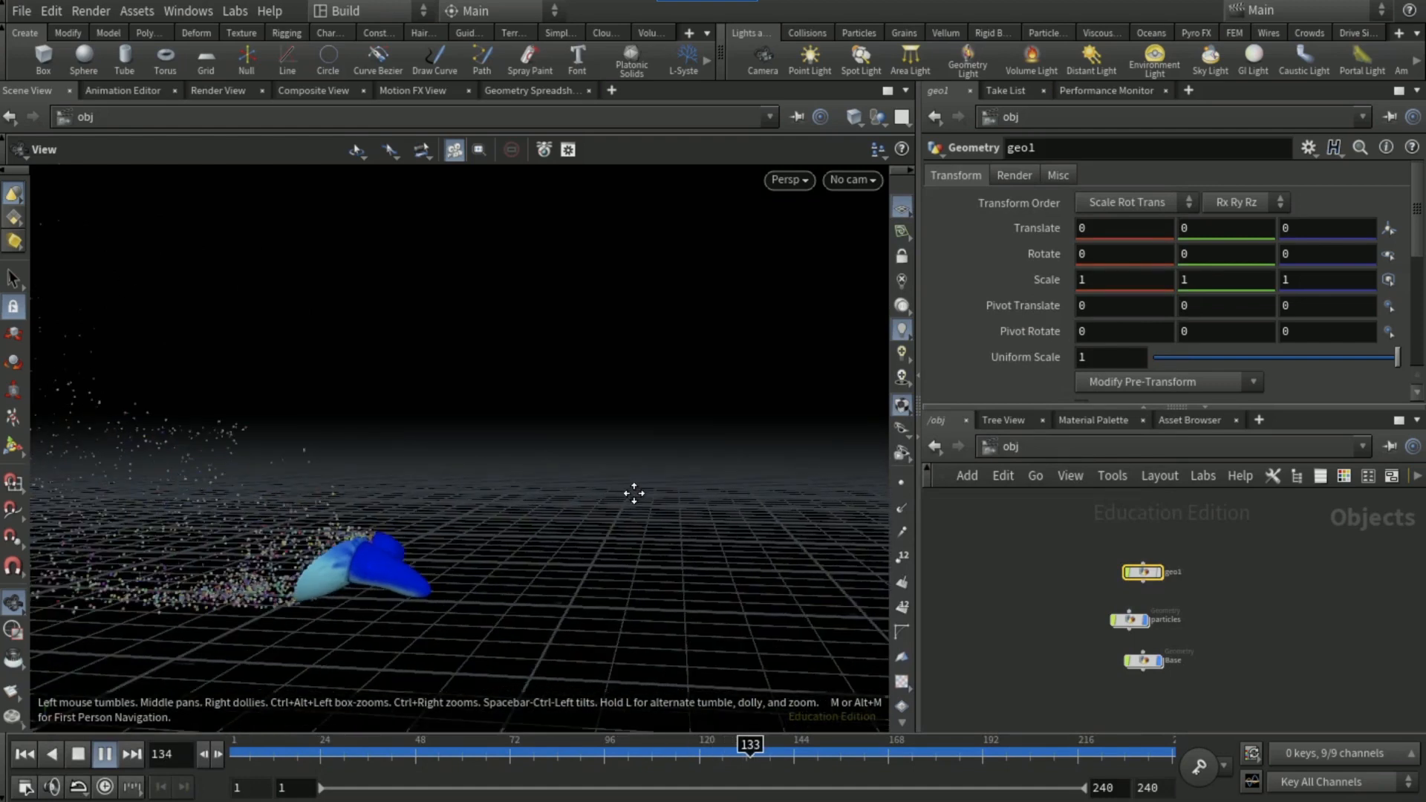